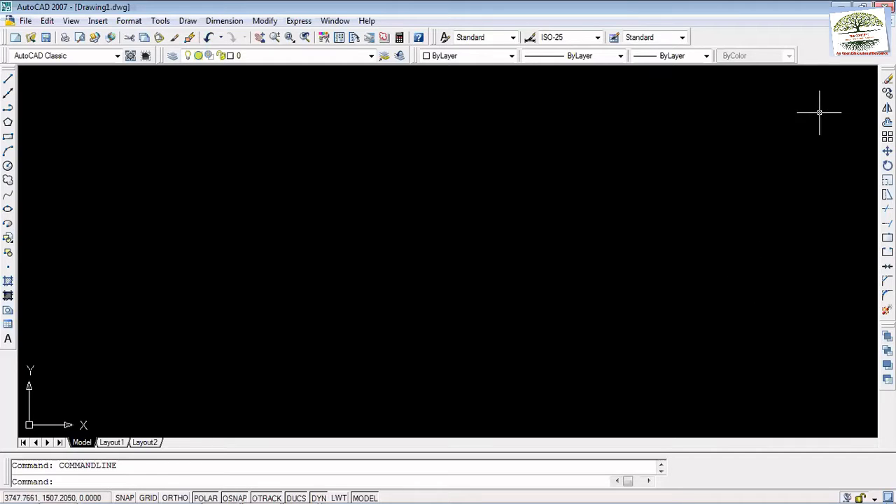
Draw a single horizontal line across the upper middle of the drawing area.
{"action": "left_click", "coordinate": [7, 80]}
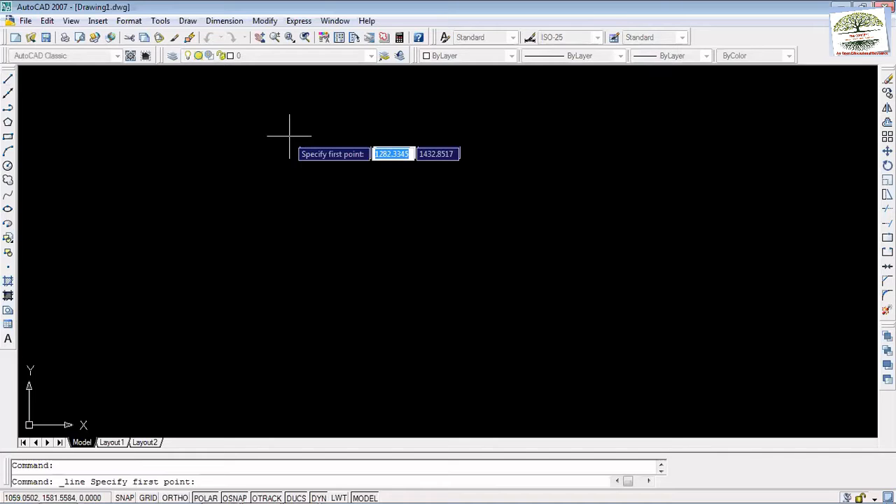
{"action": "left_click", "coordinate": [248, 142]}
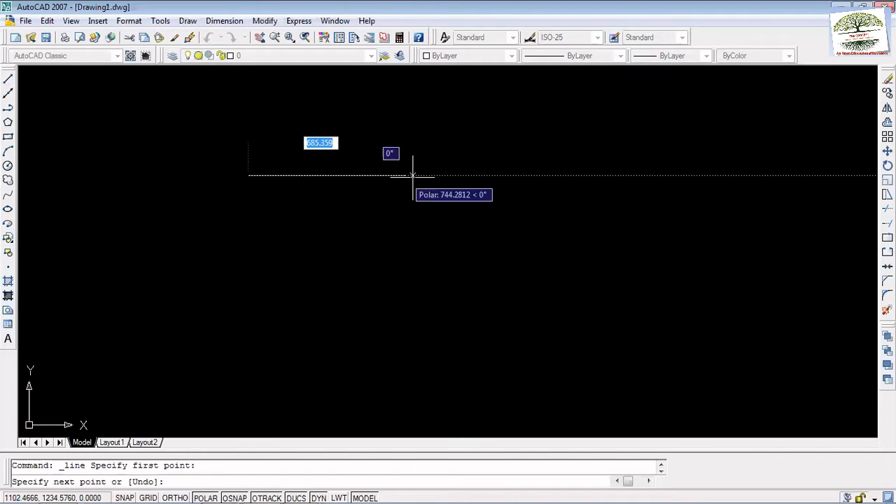
{"action": "left_click", "coordinate": [574, 175]}
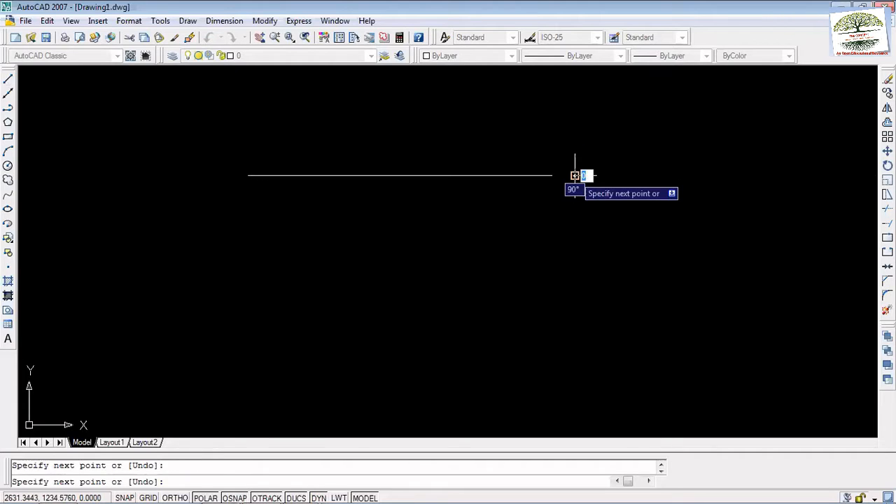
{"action": "key", "text": "Escape"}
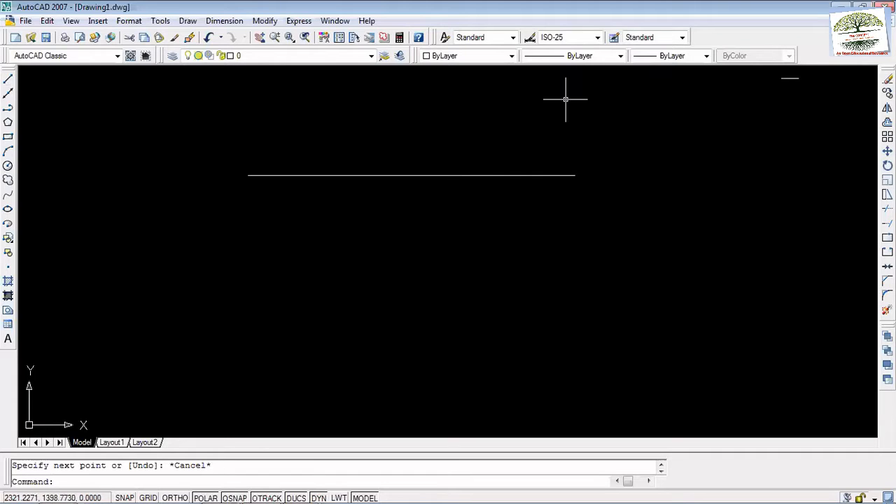
{"action": "left_click", "coordinate": [886, 79]}
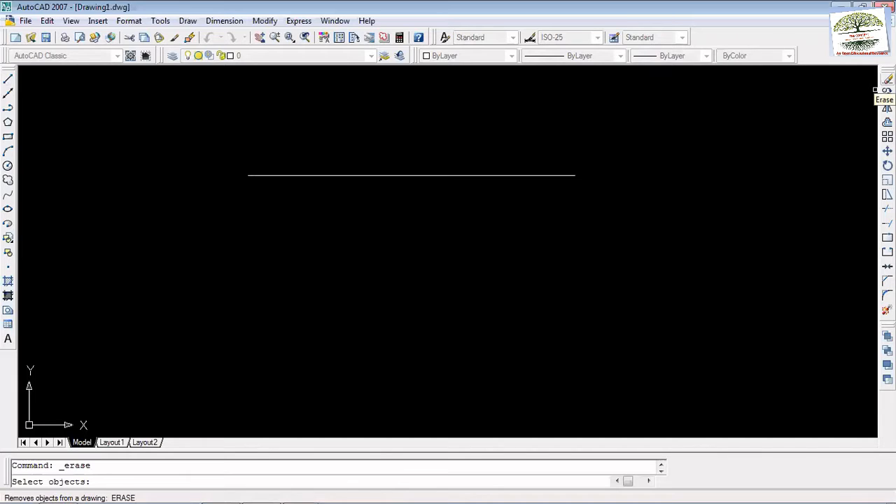
{"action": "left_click", "coordinate": [392, 175]}
{"action": "left_click", "coordinate": [391, 175]}
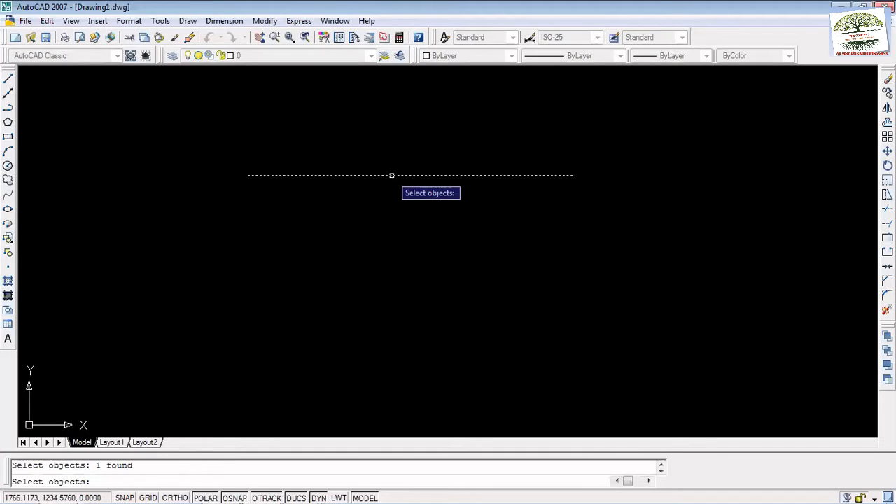
{"action": "key", "text": "Escape"}
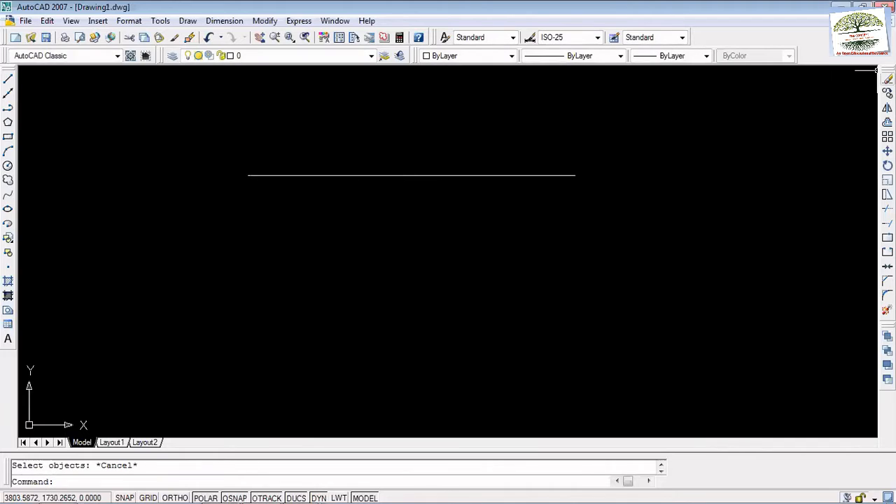
Erase the horizontal line with the Erase command.
{"action": "left_click", "coordinate": [887, 79]}
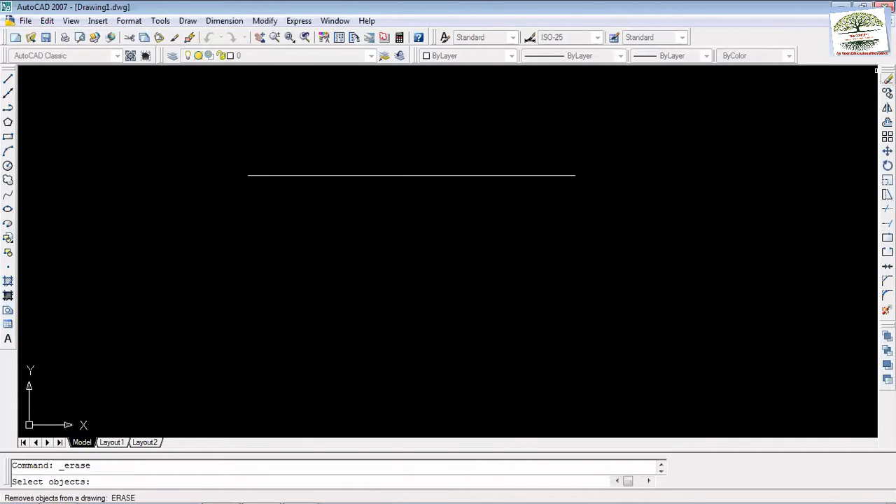
{"action": "left_click", "coordinate": [392, 175]}
{"action": "key", "text": "Return"}
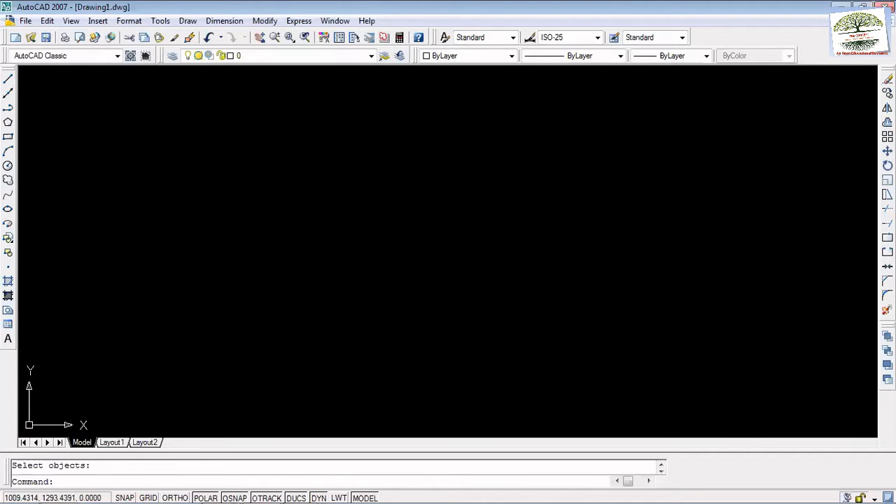
{"action": "left_click", "coordinate": [334, 198]}
{"action": "left_click", "coordinate": [512, 210]}
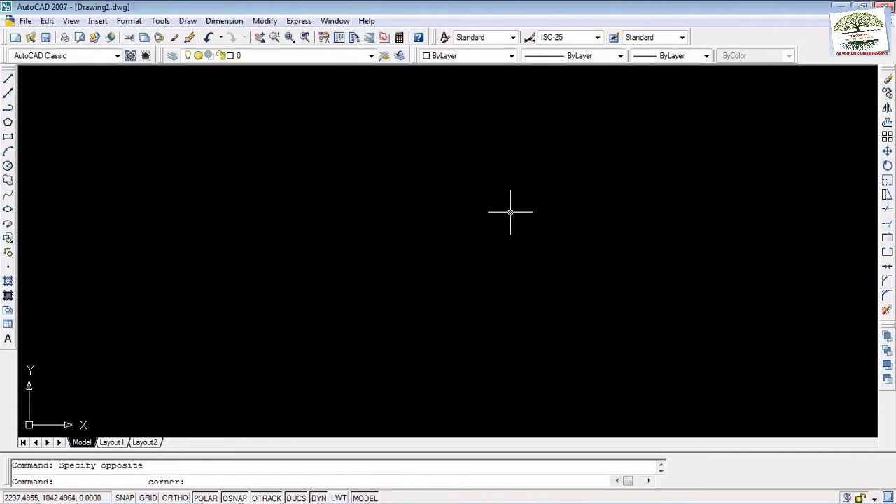
Draw a circle with a radius of about 183 in the upper-left area of the drawing.
{"action": "left_click", "coordinate": [8, 166]}
{"action": "left_click", "coordinate": [283, 155]}
{"action": "left_click", "coordinate": [310, 181]}
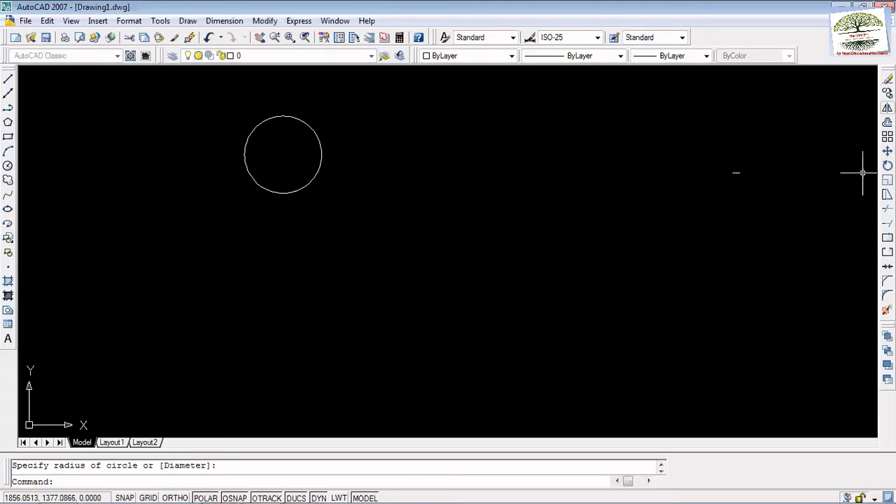
Remove the circle from the drawing with the Erase command.
{"action": "left_click", "coordinate": [887, 79]}
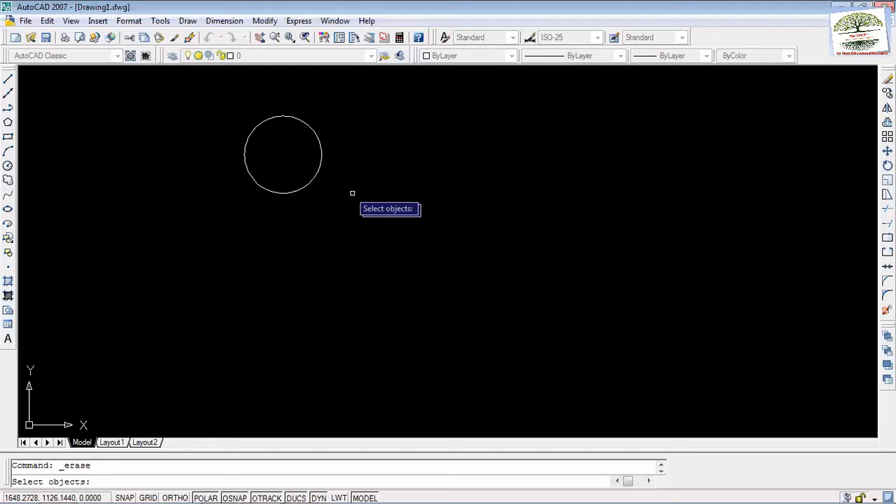
{"action": "left_click", "coordinate": [319, 162]}
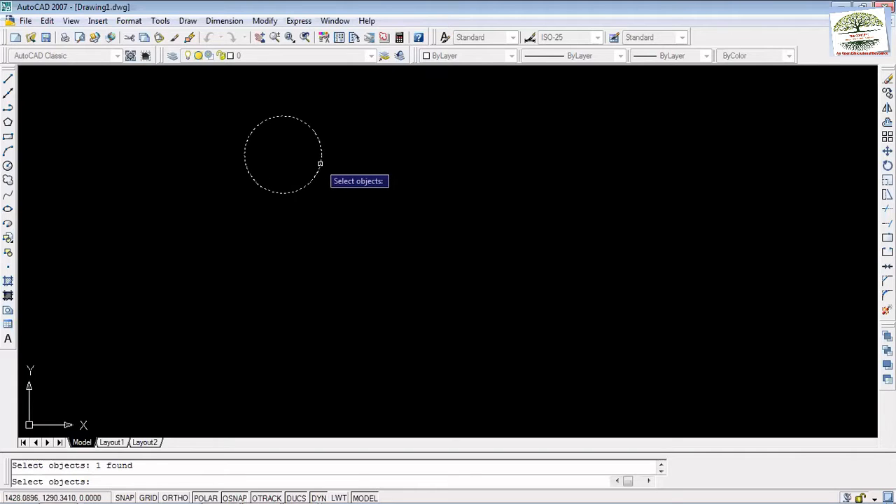
{"action": "key", "text": "Return"}
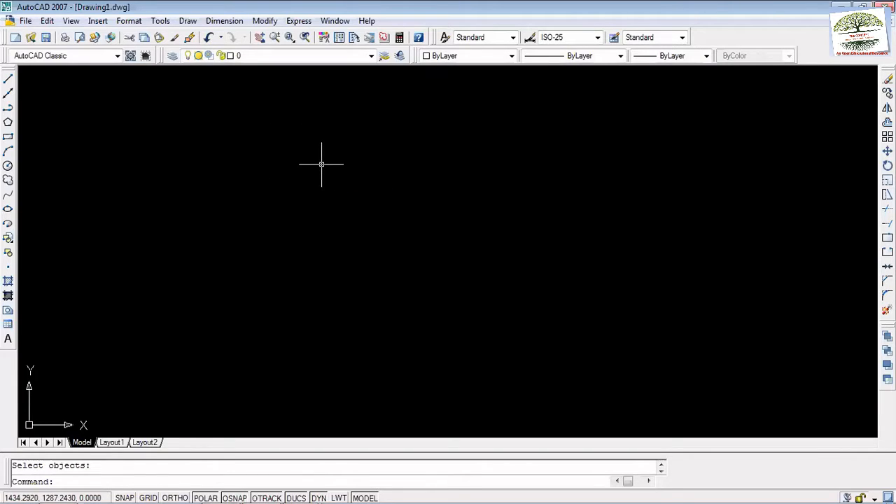
Draw a circle with a radius of about 328 left of the drawing's middle and delete it by direct selection.
{"action": "left_click", "coordinate": [8, 166]}
{"action": "left_click", "coordinate": [305, 227]}
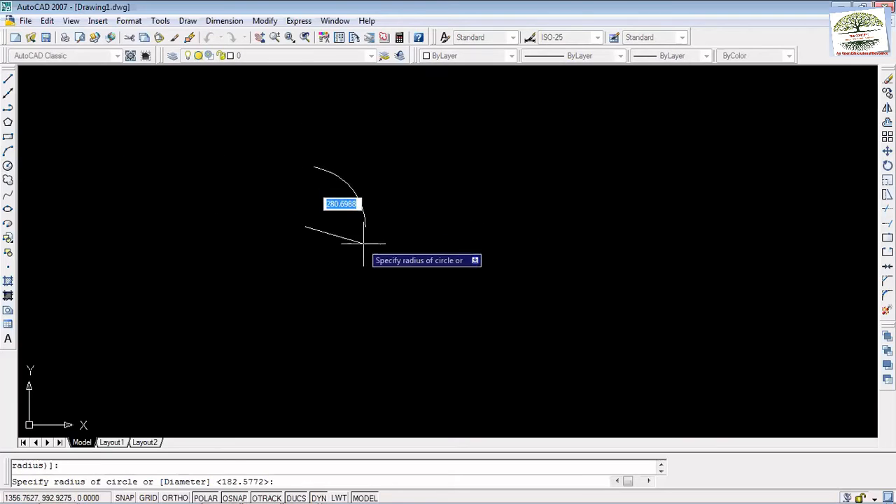
{"action": "left_click", "coordinate": [368, 245]}
{"action": "left_click", "coordinate": [374, 253]}
{"action": "key", "text": "Delete"}
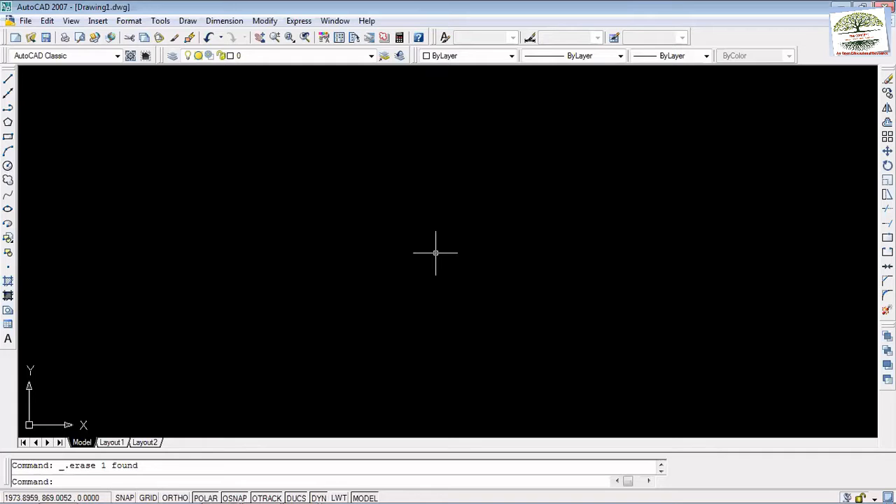
Draw a small circle by centre and radius left of the drawing's middle and undo it.
{"action": "left_click", "coordinate": [8, 166]}
{"action": "left_click", "coordinate": [248, 221]}
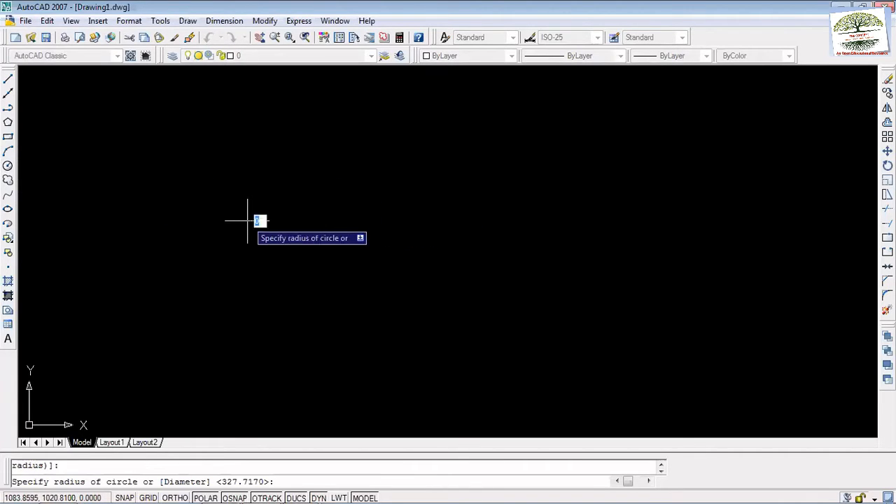
{"action": "left_click", "coordinate": [260, 229]}
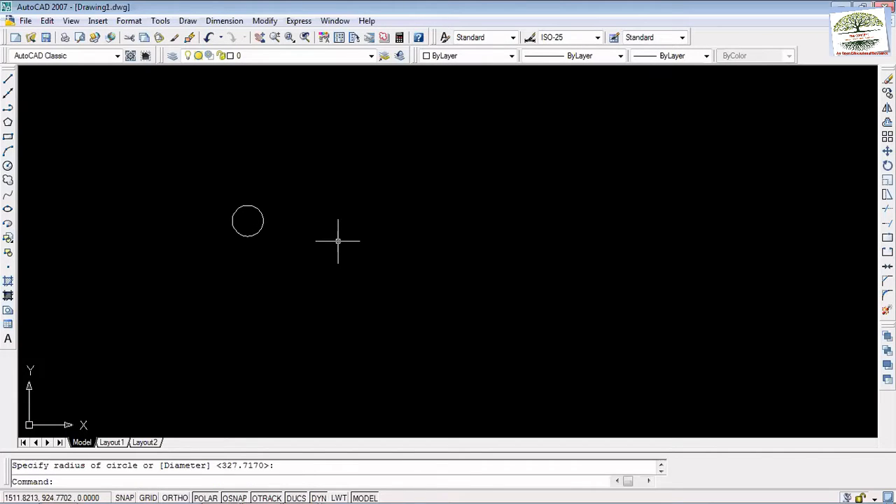
{"action": "key", "text": "ctrl+z"}
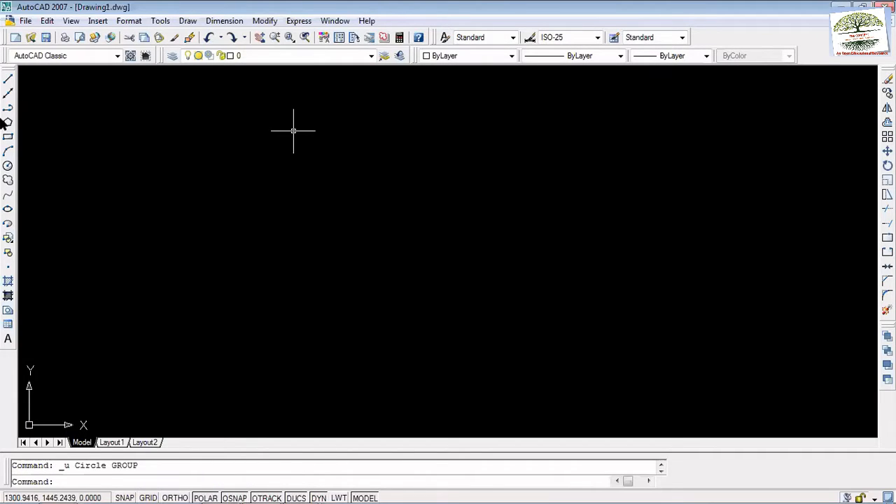
{"action": "left_click", "coordinate": [8, 166]}
{"action": "left_click", "coordinate": [213, 218]}
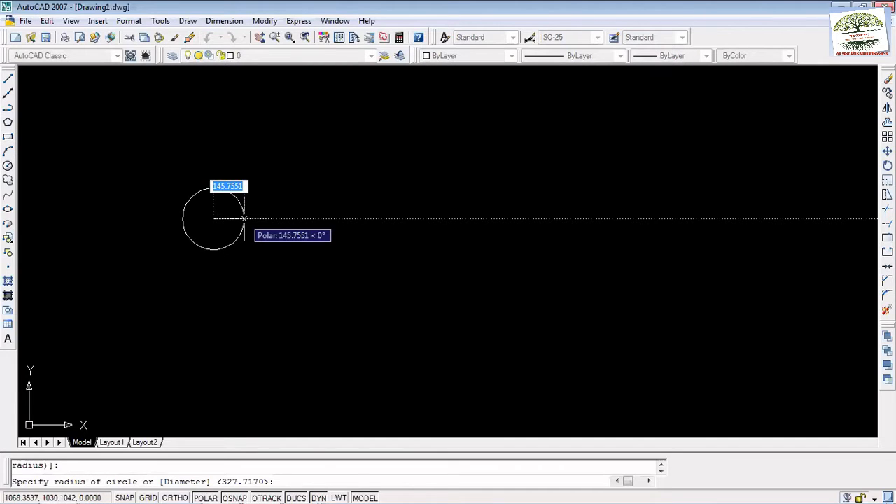
{"action": "key", "text": "Escape"}
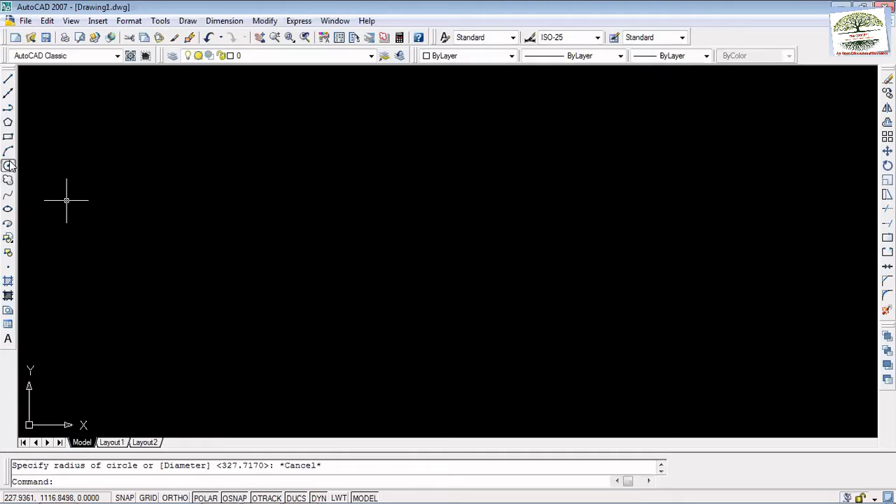
Draw a circle with the 2P option on a horizontal diameter starting at about (1313, 1015).
{"action": "left_click", "coordinate": [7, 166]}
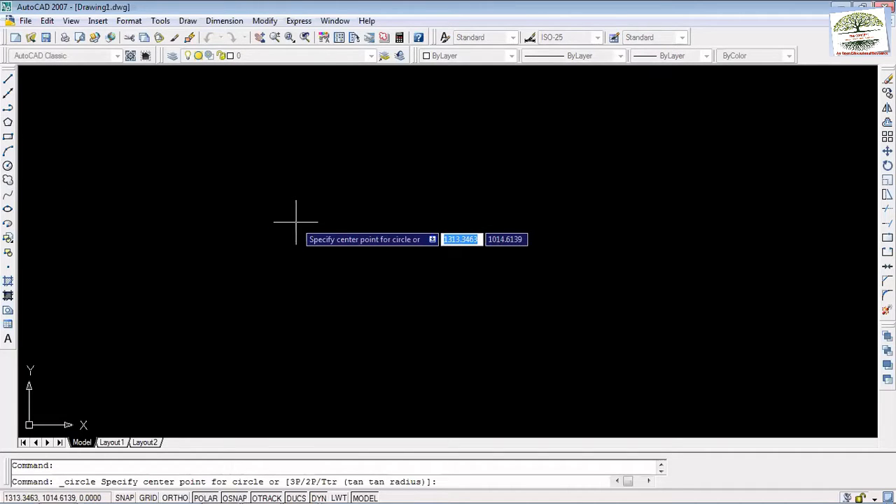
{"action": "type", "text": "2p"}
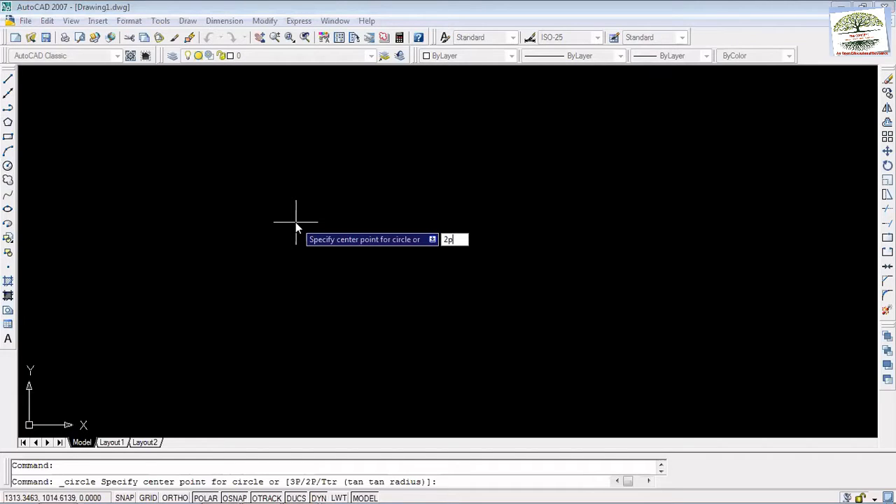
{"action": "key", "text": "Return"}
{"action": "left_click", "coordinate": [295, 222]}
{"action": "left_click", "coordinate": [383, 222]}
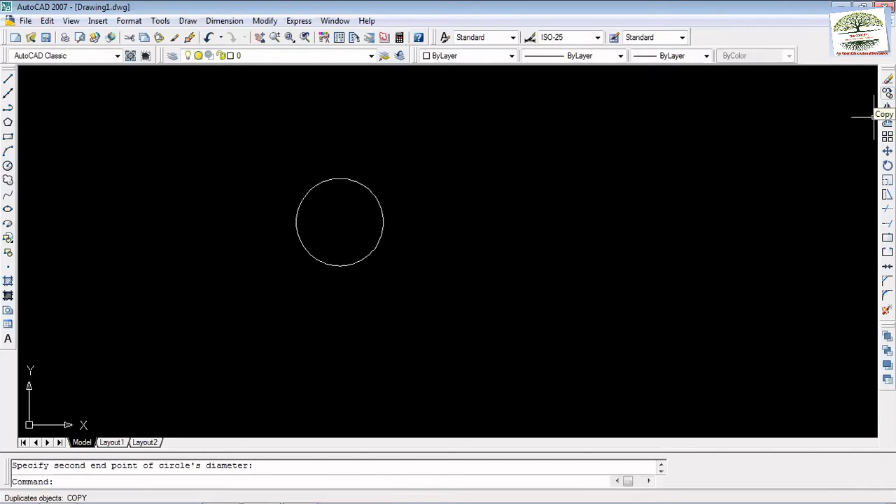
Copy the circle from its top quadrant to two spots side by side, up and to the right of the original.
{"action": "left_click", "coordinate": [887, 98]}
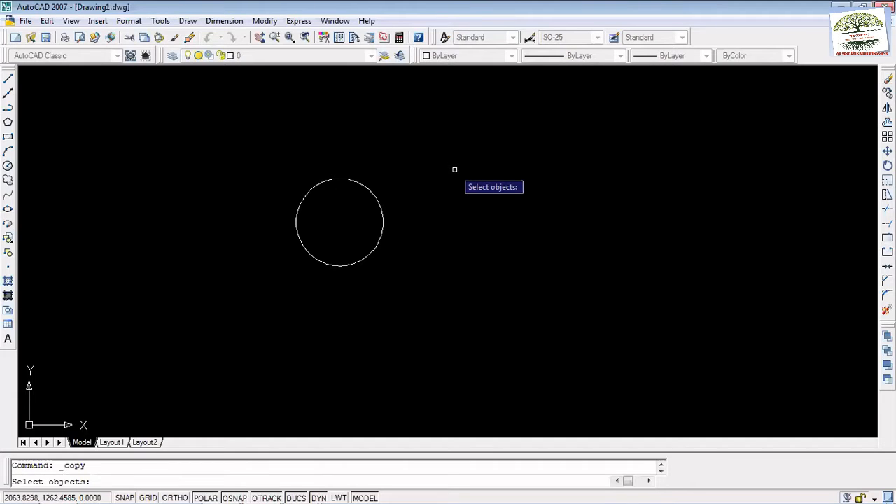
{"action": "left_click", "coordinate": [363, 184]}
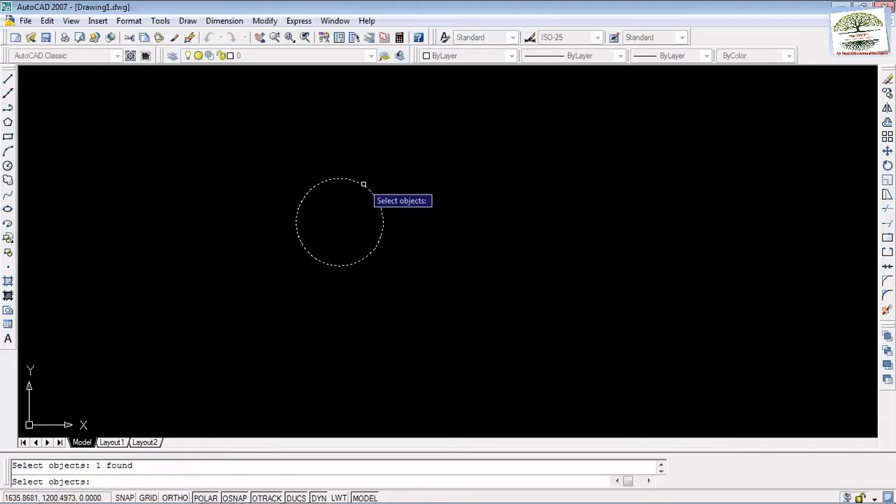
{"action": "key", "text": "Return"}
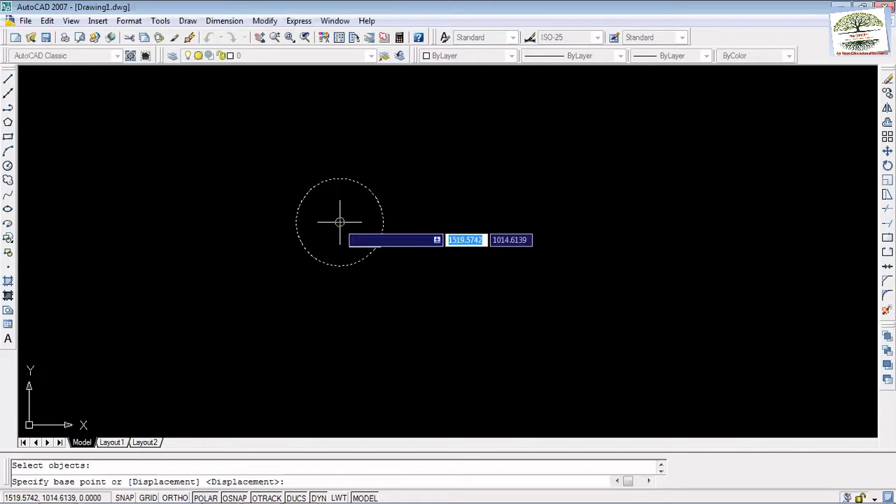
{"action": "left_click", "coordinate": [339, 179]}
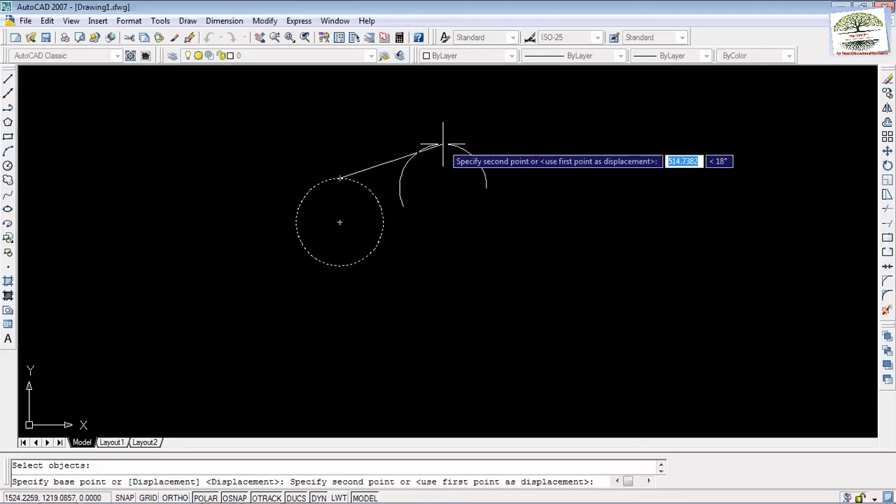
{"action": "left_click", "coordinate": [563, 132]}
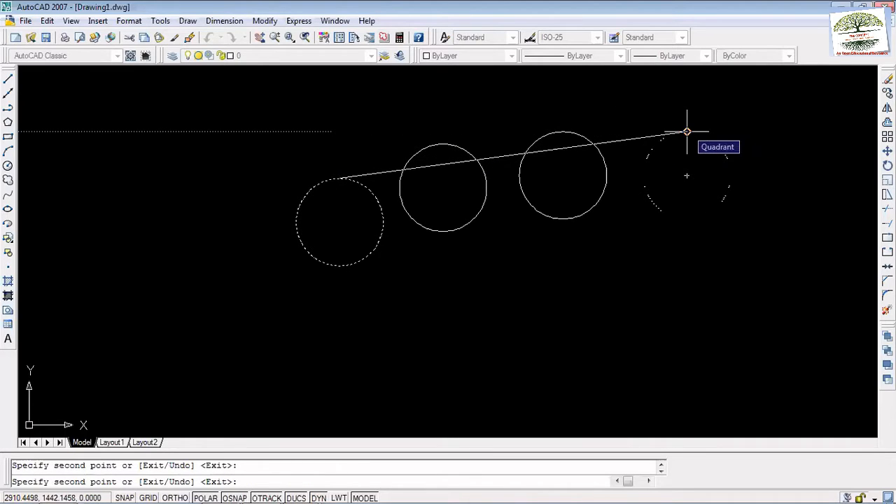
{"action": "key", "text": "ctrl+z"}
{"action": "key", "text": "Escape"}
{"action": "key", "text": "Escape"}
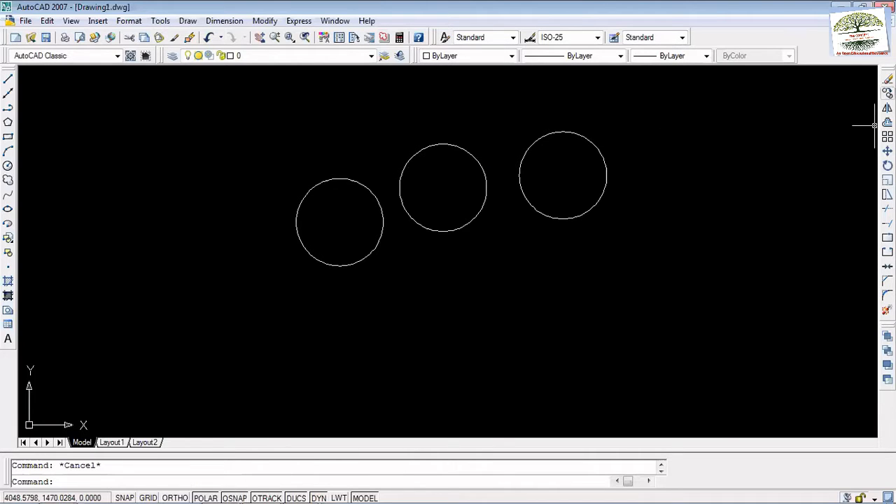
Copy the rightmost circle from its centre to six spots: two below the row, three around the far left side, and one on its right.
{"action": "left_click", "coordinate": [886, 92]}
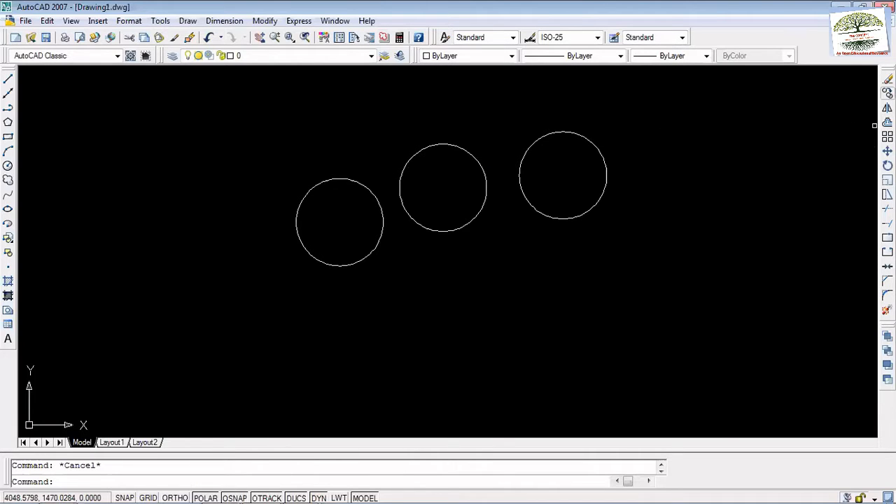
{"action": "left_click", "coordinate": [590, 208]}
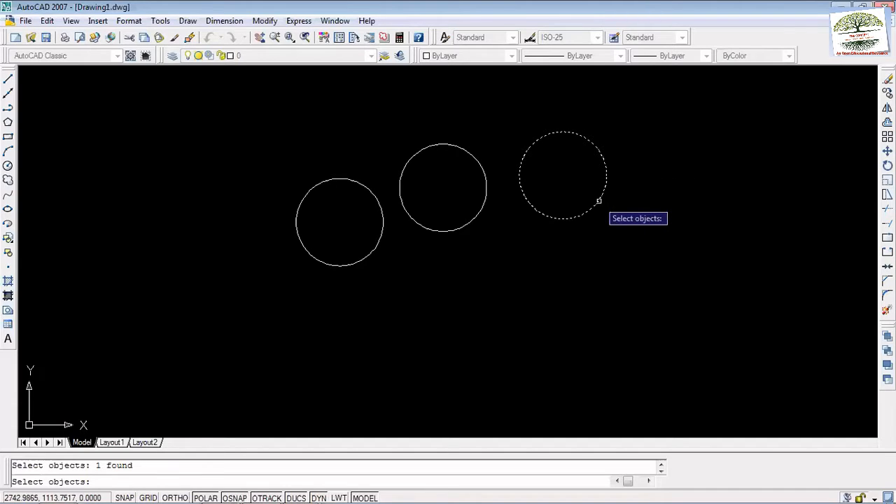
{"action": "key", "text": "Return"}
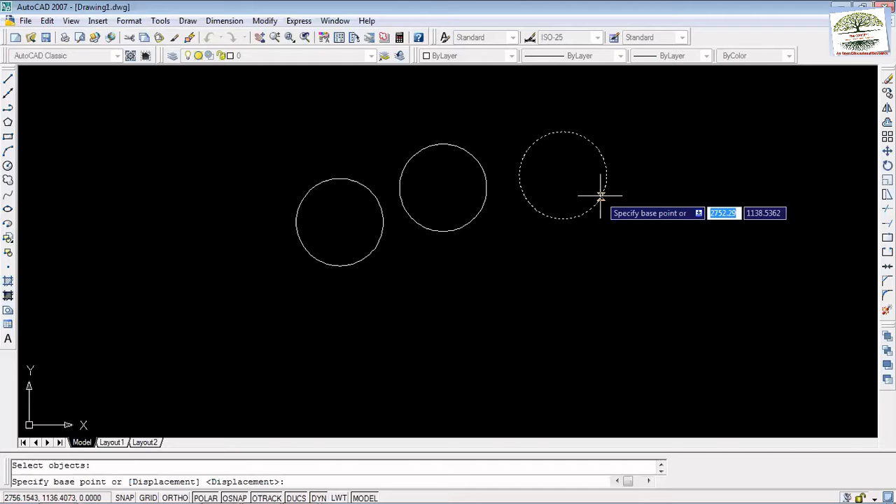
{"action": "left_click", "coordinate": [569, 173]}
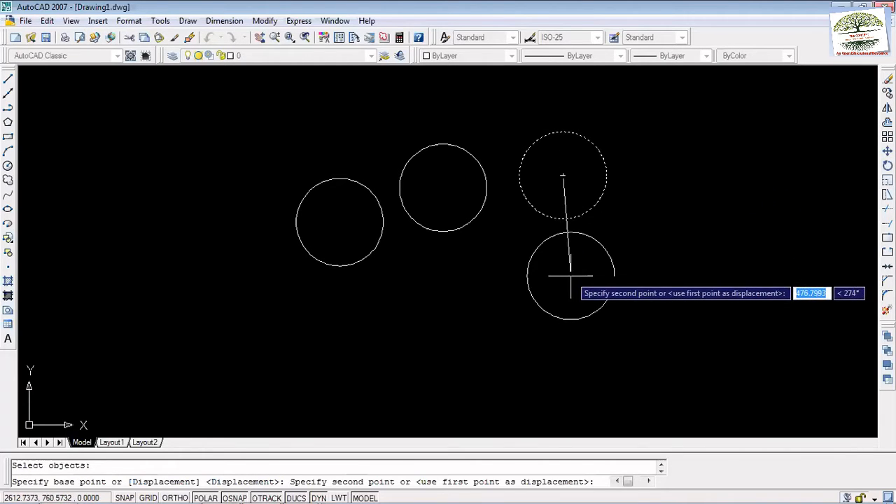
{"action": "left_click", "coordinate": [525, 294]}
{"action": "left_click", "coordinate": [418, 322]}
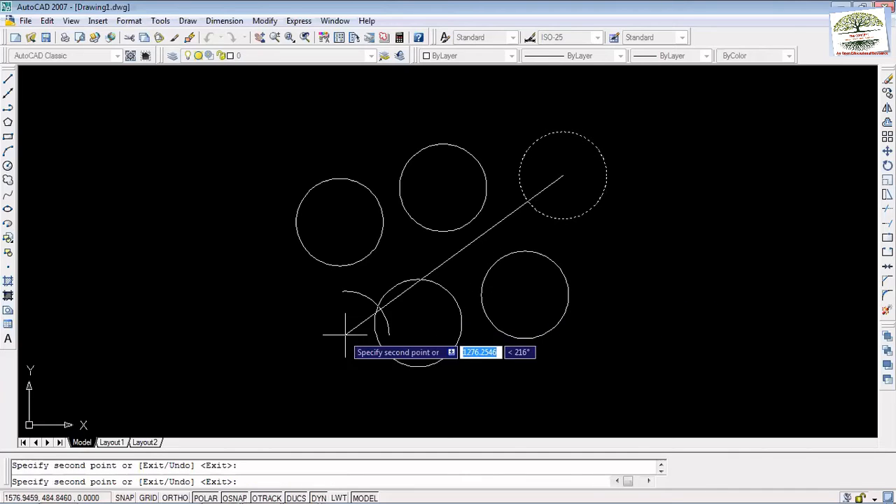
{"action": "left_click", "coordinate": [289, 338]}
{"action": "left_click", "coordinate": [204, 261]}
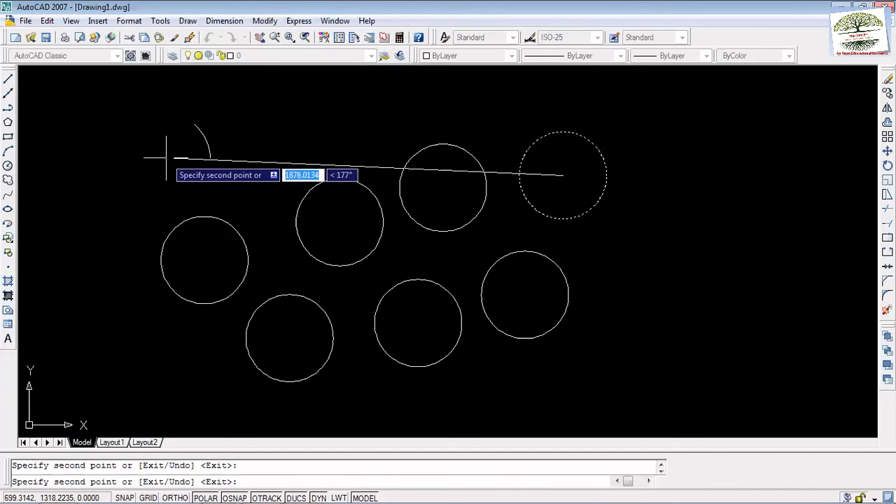
{"action": "left_click", "coordinate": [165, 149]}
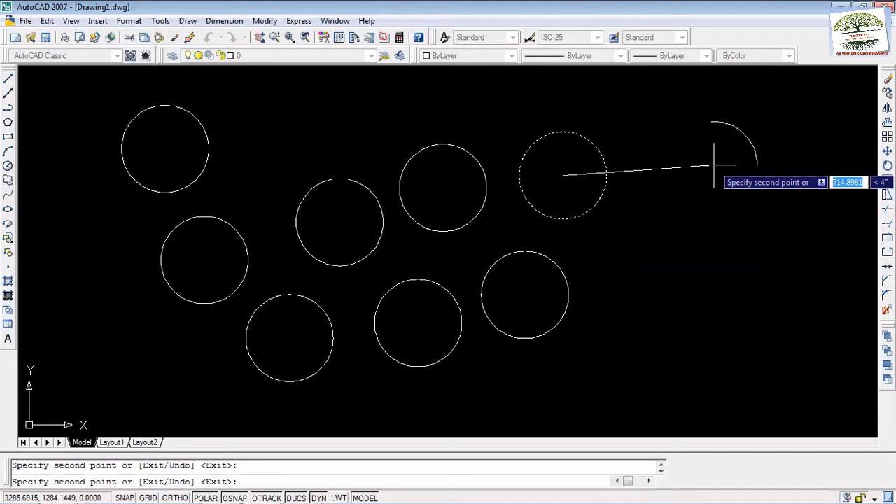
{"action": "left_click", "coordinate": [713, 166]}
{"action": "key", "text": "Escape"}
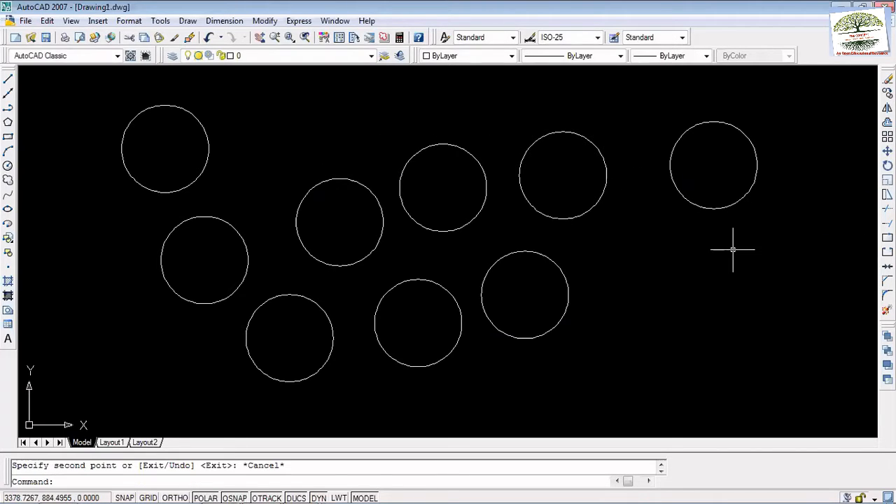
Erase all the circles and draw a new circle with a radius of about 172 in the drawing's upper left area.
{"action": "key", "text": "ctrl+a"}
{"action": "key", "text": "Delete"}
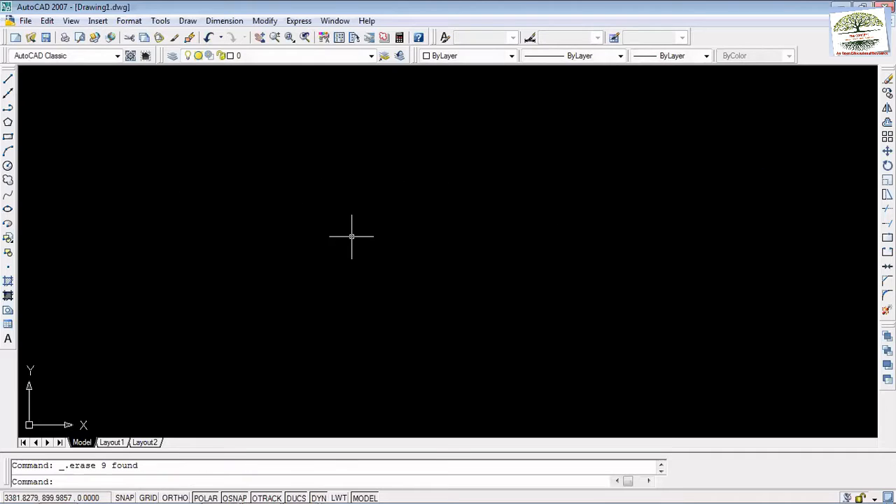
{"action": "left_click", "coordinate": [7, 165]}
{"action": "left_click", "coordinate": [232, 183]}
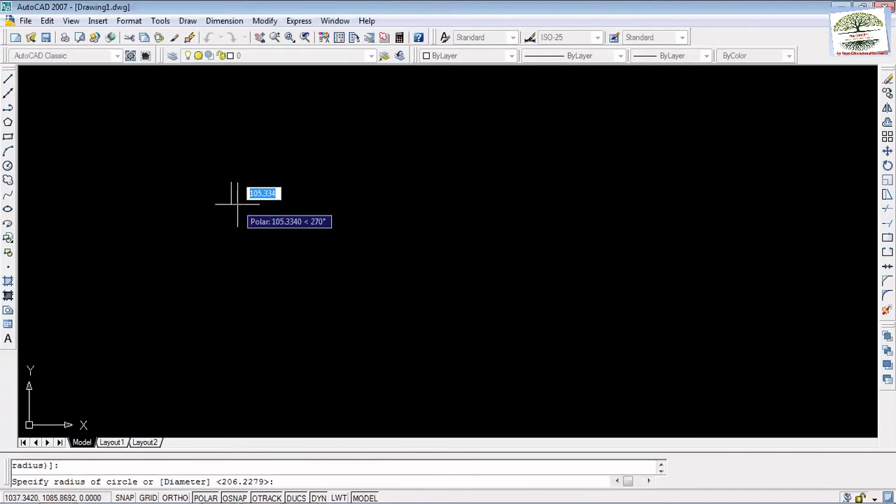
{"action": "left_click", "coordinate": [245, 214]}
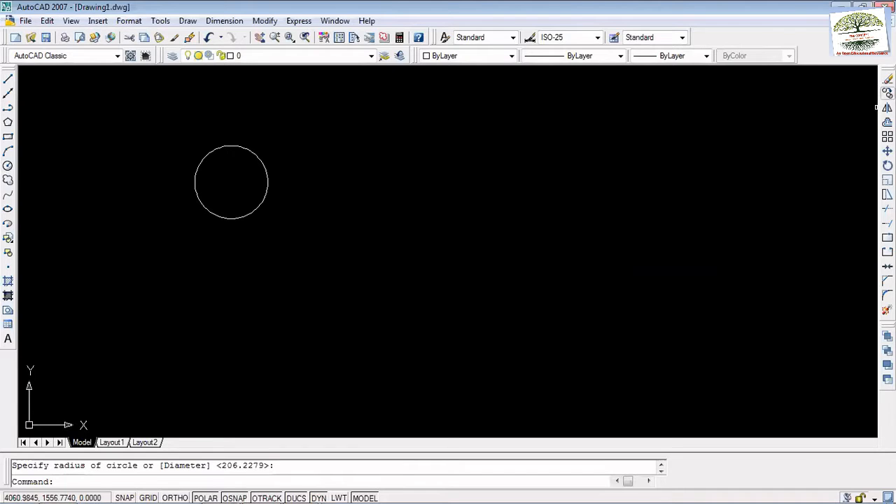
Copy the circle from its right quadrant to seven spots, three along the upper row and four in the lower half.
{"action": "left_click", "coordinate": [887, 93]}
{"action": "left_click", "coordinate": [267, 178]}
{"action": "key", "text": "Return"}
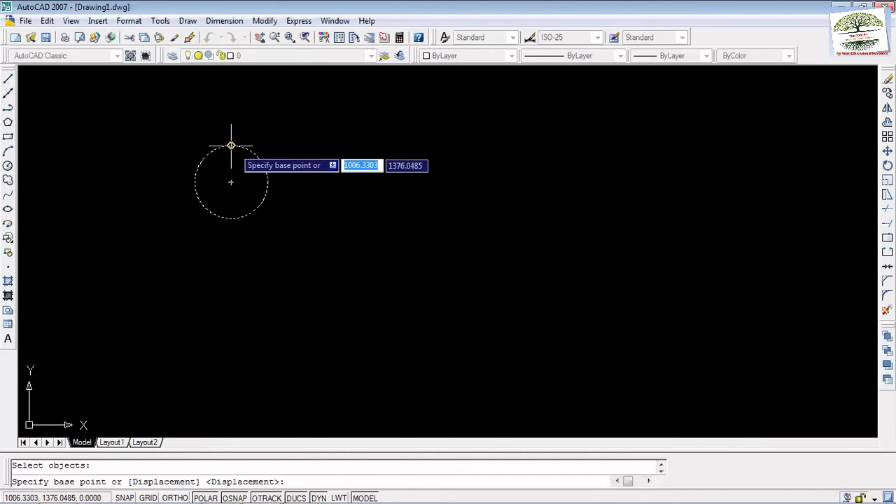
{"action": "left_click", "coordinate": [268, 182]}
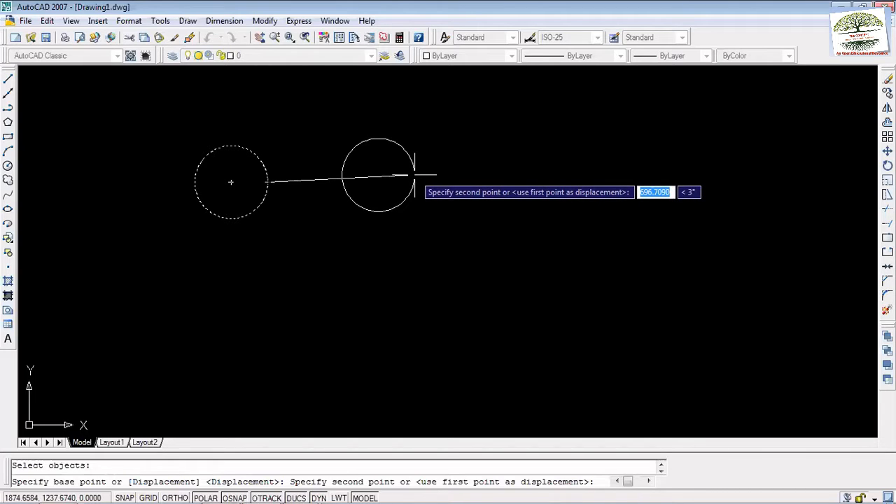
{"action": "left_click", "coordinate": [414, 175]}
{"action": "left_click", "coordinate": [568, 175]}
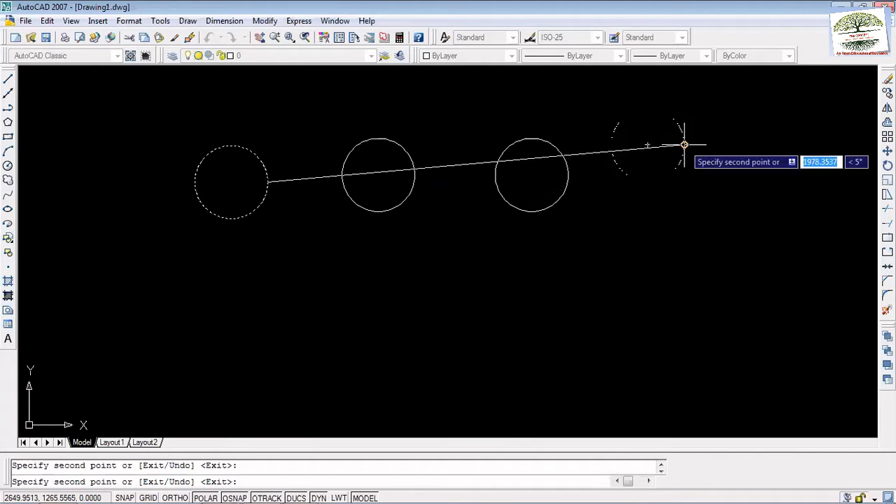
{"action": "left_click", "coordinate": [684, 144]}
{"action": "left_click", "coordinate": [740, 250]}
{"action": "left_click", "coordinate": [648, 261]}
{"action": "left_click", "coordinate": [411, 278]}
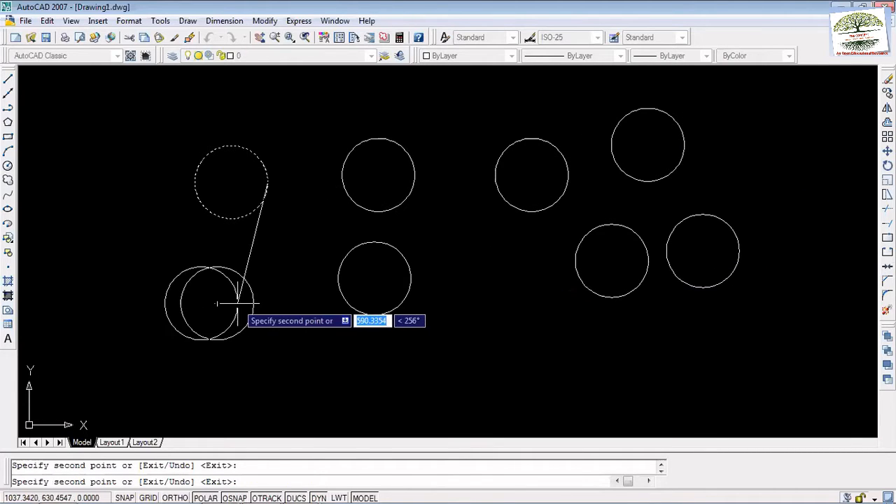
{"action": "left_click", "coordinate": [254, 303]}
{"action": "key", "text": "Escape"}
Erase all the circles and draw a circle with a radius of about 132 in the drawing's upper left area.
{"action": "key", "text": "ctrl+a"}
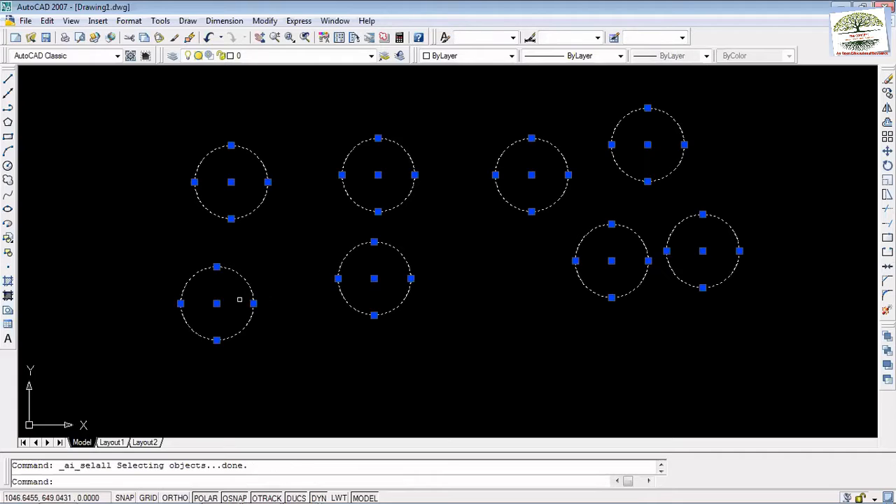
{"action": "key", "text": "Delete"}
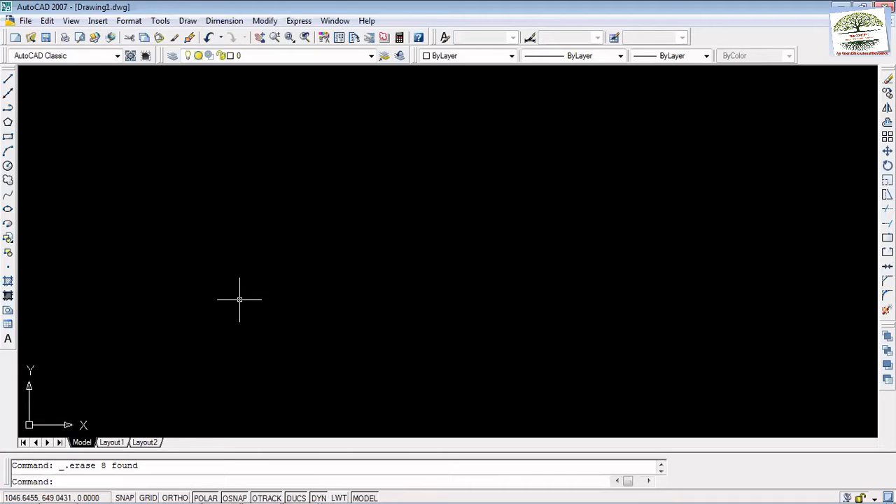
{"action": "left_click", "coordinate": [8, 166]}
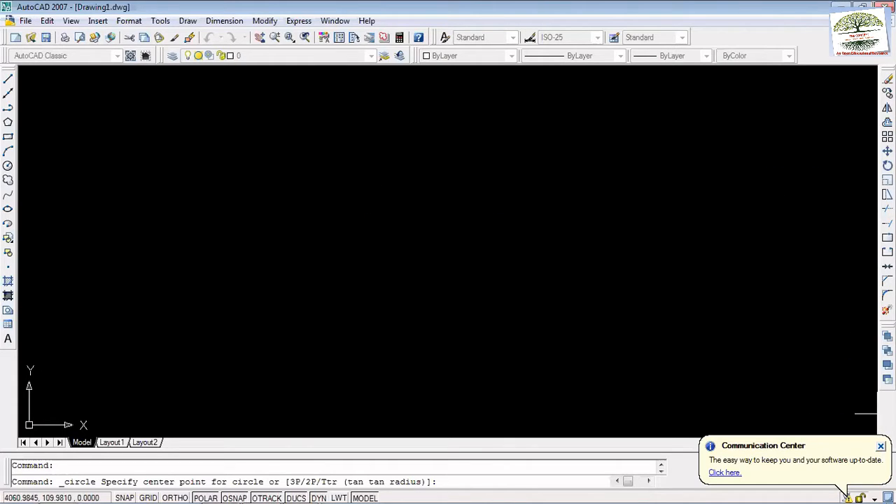
{"action": "left_click", "coordinate": [880, 446]}
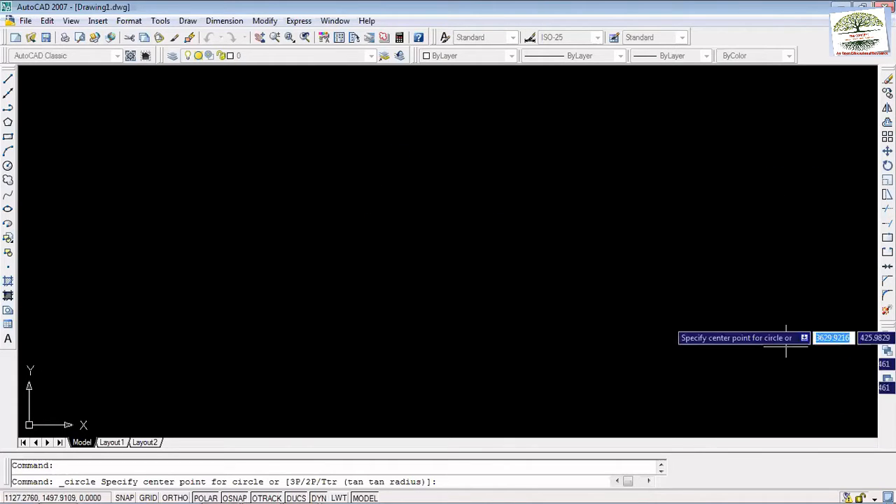
{"action": "left_click", "coordinate": [283, 175]}
{"action": "left_click", "coordinate": [304, 189]}
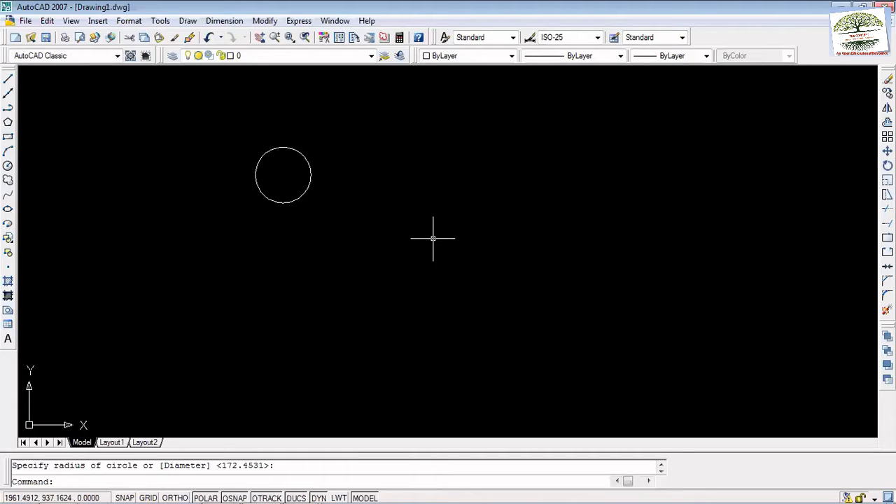
Start the COPY command by its alias cp and copy the circle from its centre to five scattered spots on its right.
{"action": "type", "text": "cp"}
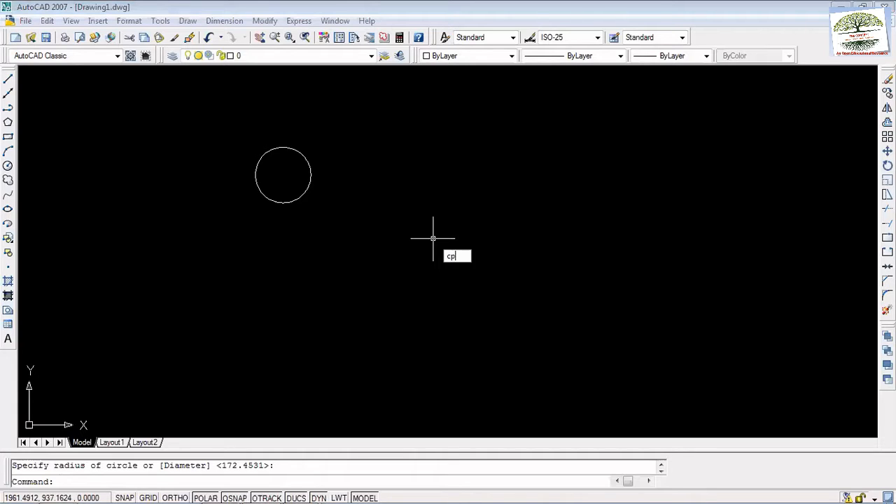
{"action": "key", "text": "Return"}
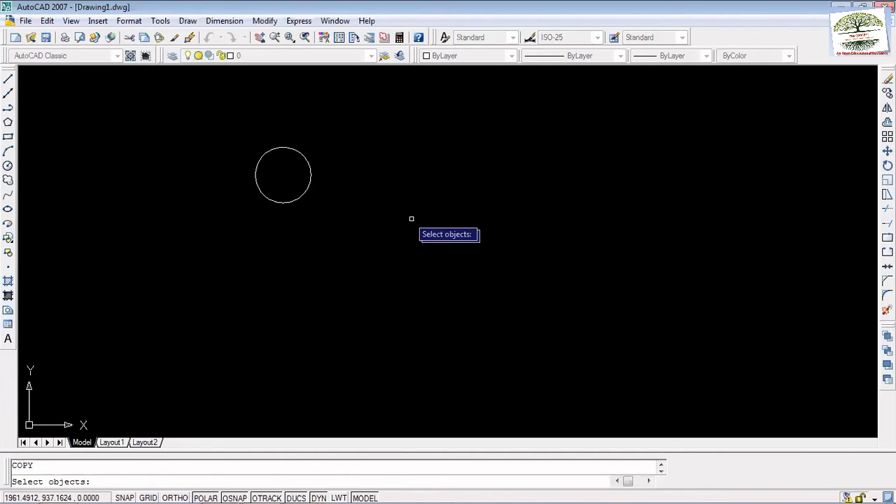
{"action": "left_click", "coordinate": [287, 150]}
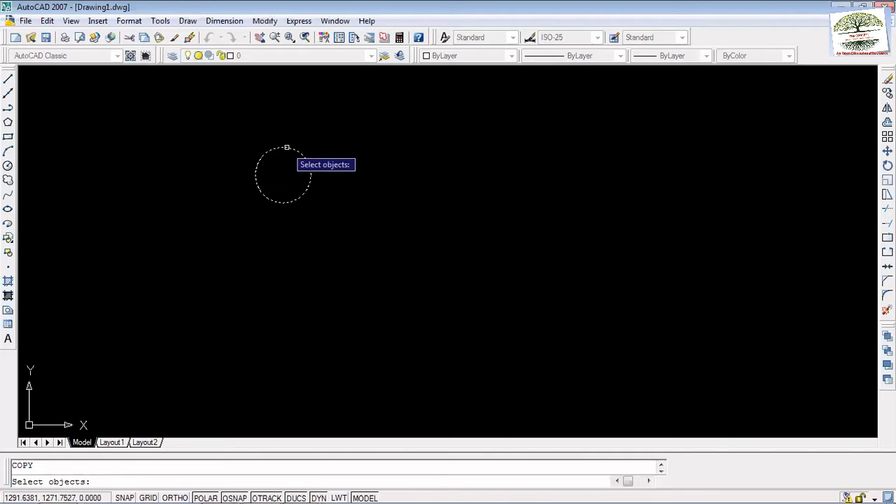
{"action": "key", "text": "Return"}
{"action": "left_click", "coordinate": [283, 174]}
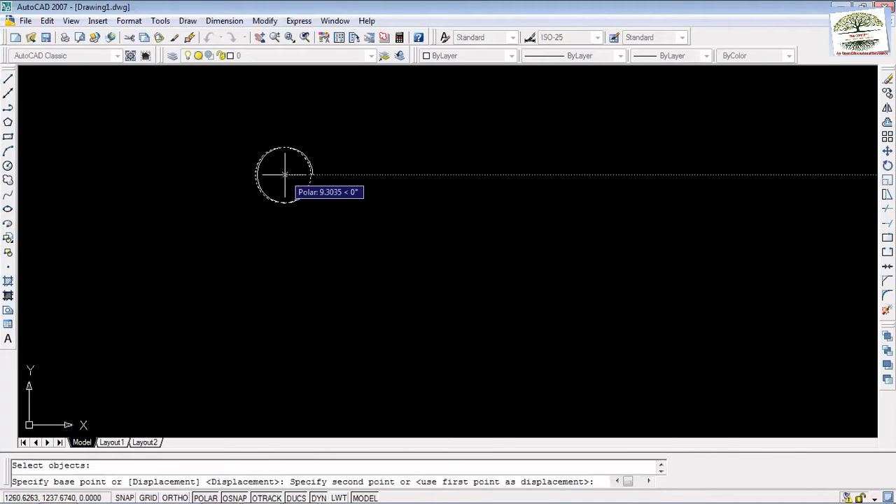
{"action": "left_click", "coordinate": [363, 186]}
{"action": "left_click", "coordinate": [455, 240]}
{"action": "left_click", "coordinate": [503, 280]}
{"action": "left_click", "coordinate": [585, 237]}
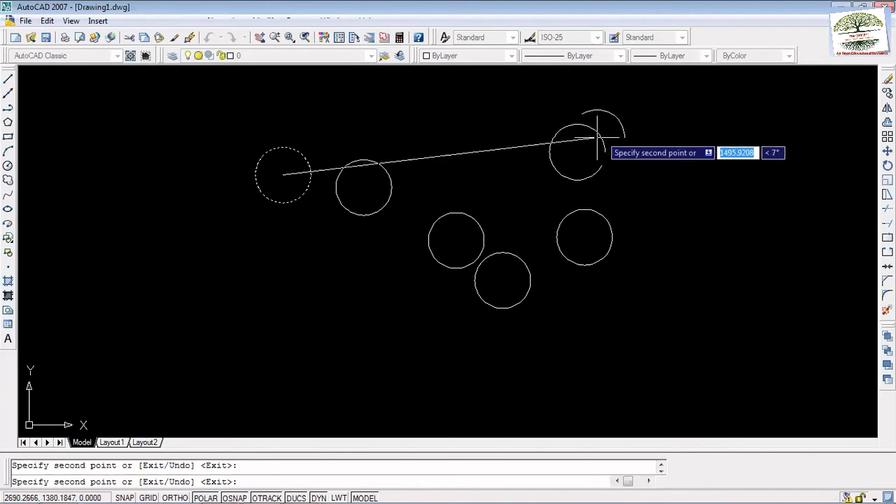
{"action": "left_click", "coordinate": [577, 152]}
{"action": "key", "text": "Escape"}
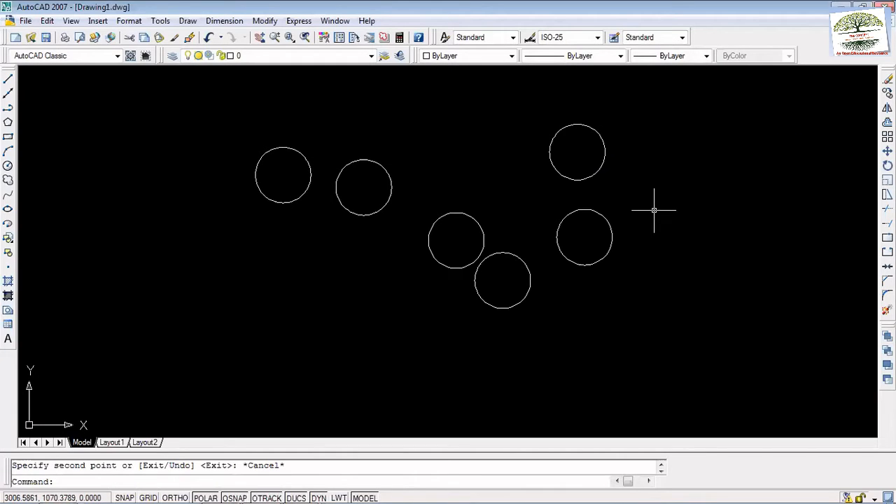
Copy the circle below the upper rightmost one from its centre to five spots with cp, three along the lower side and two at the far left.
{"action": "type", "text": "cp"}
{"action": "key", "text": "Return"}
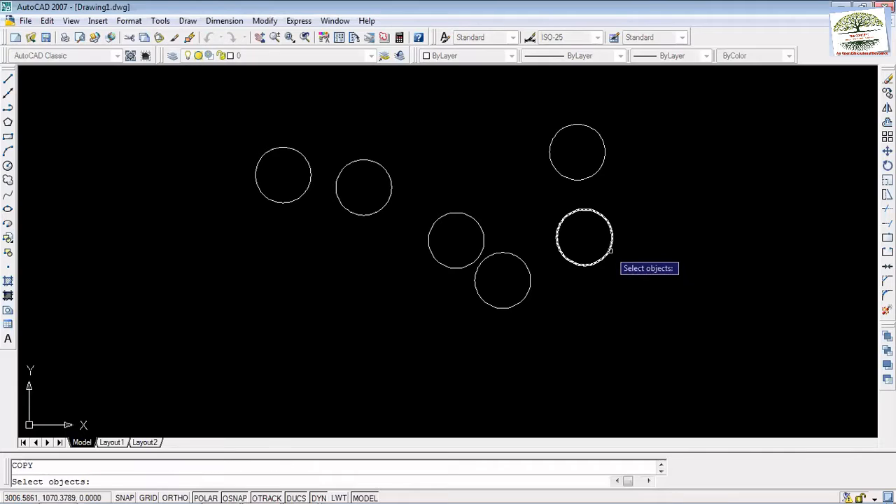
{"action": "left_click", "coordinate": [609, 251]}
{"action": "key", "text": "Return"}
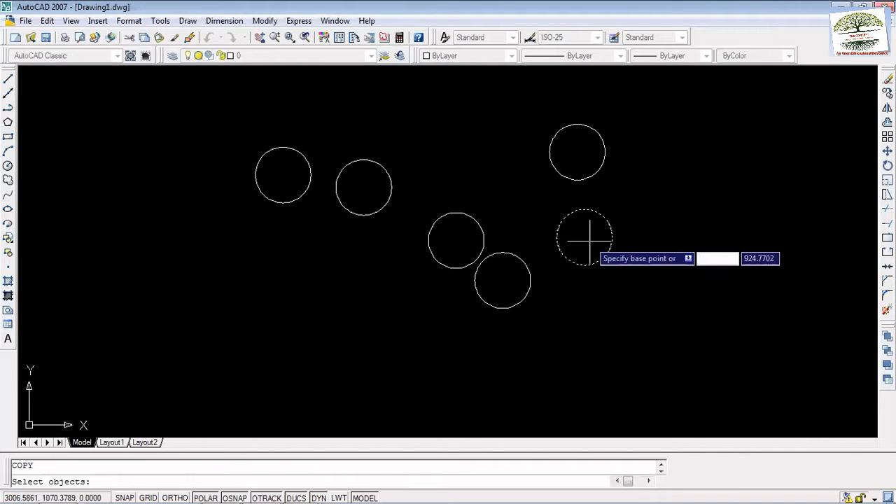
{"action": "left_click", "coordinate": [584, 237]}
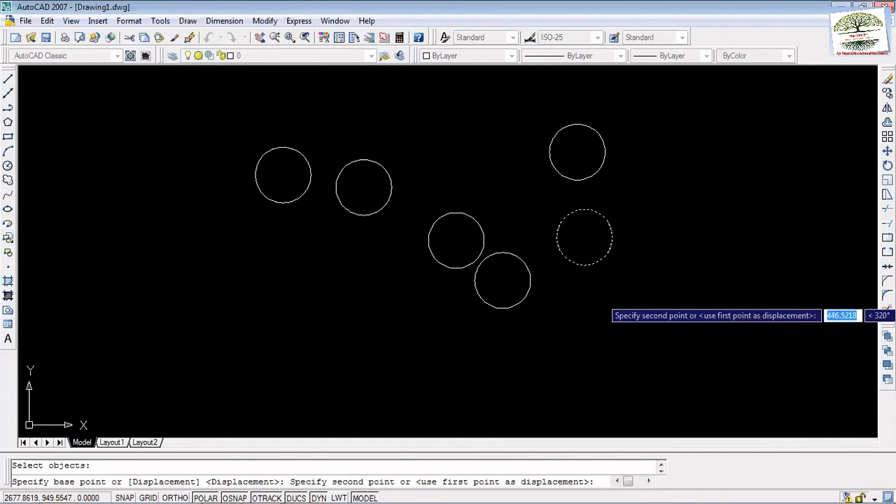
{"action": "left_click", "coordinate": [656, 298]}
{"action": "left_click", "coordinate": [528, 362]}
{"action": "left_click", "coordinate": [392, 378]}
{"action": "left_click", "coordinate": [183, 255]}
{"action": "left_click", "coordinate": [143, 205]}
{"action": "key", "text": "Escape"}
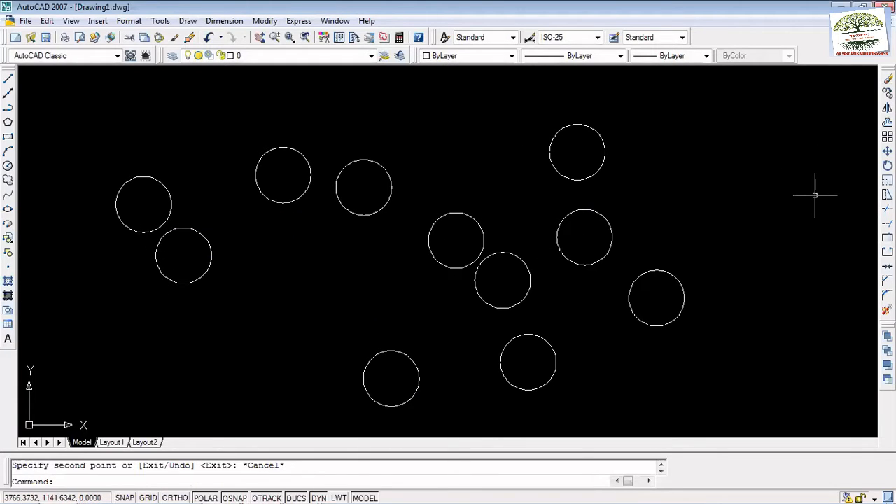
Erase all the circles and draw a small circle centred at about (336, 1250) near the drawing's left edge.
{"action": "key", "text": "ctrl+a"}
{"action": "key", "text": "Delete"}
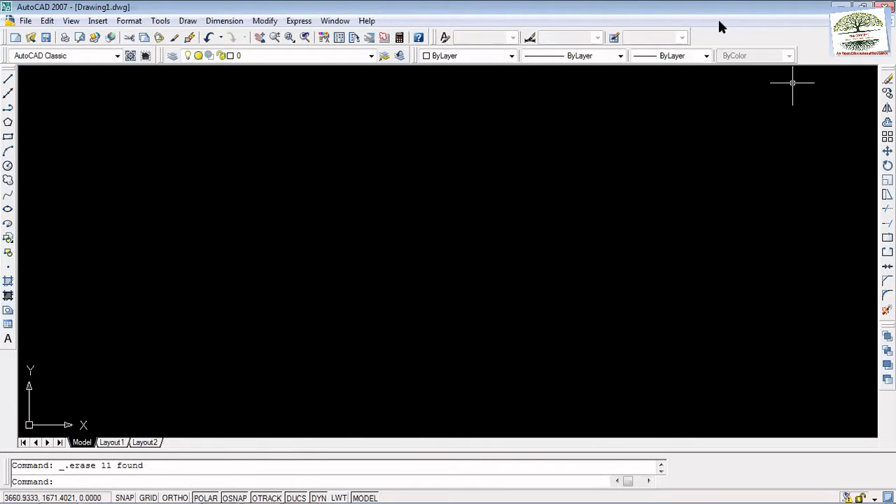
{"action": "left_click", "coordinate": [8, 166]}
{"action": "left_click", "coordinate": [89, 171]}
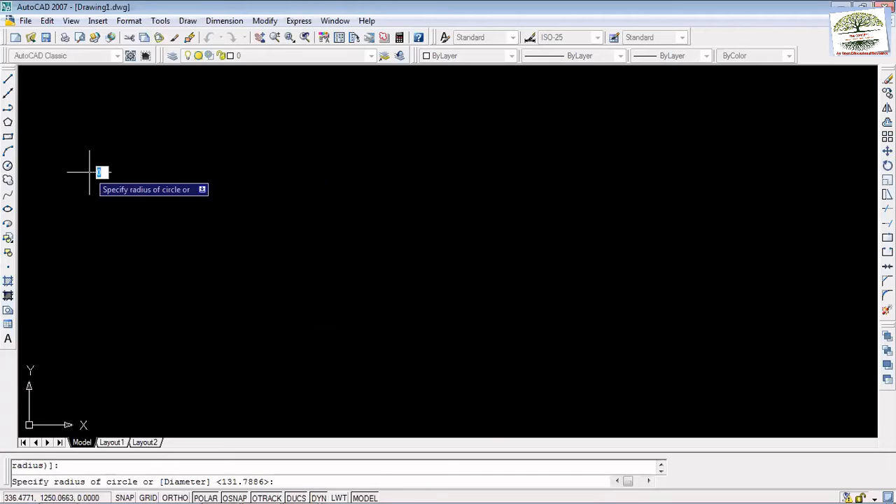
{"action": "left_click", "coordinate": [103, 173]}
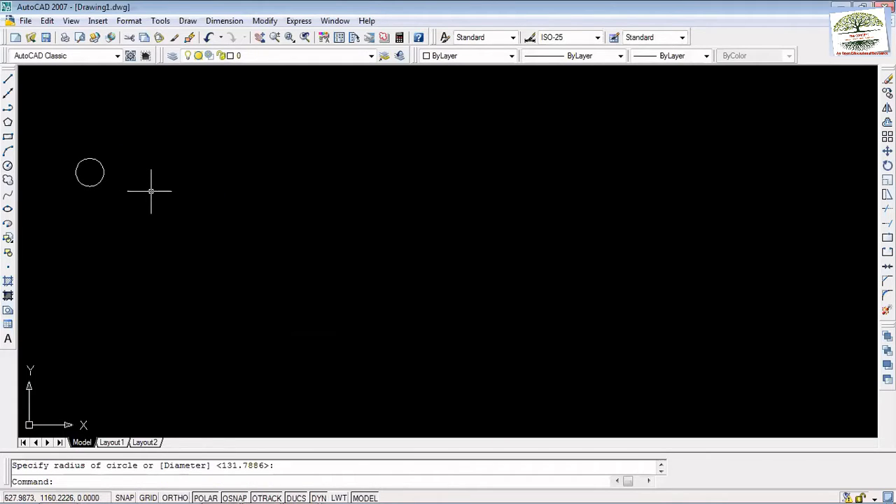
Try copying the circle with the co alias from its centre to fourteen scattered spots and undo the copies.
{"action": "left_click", "coordinate": [181, 218]}
{"action": "left_click", "coordinate": [70, 128]}
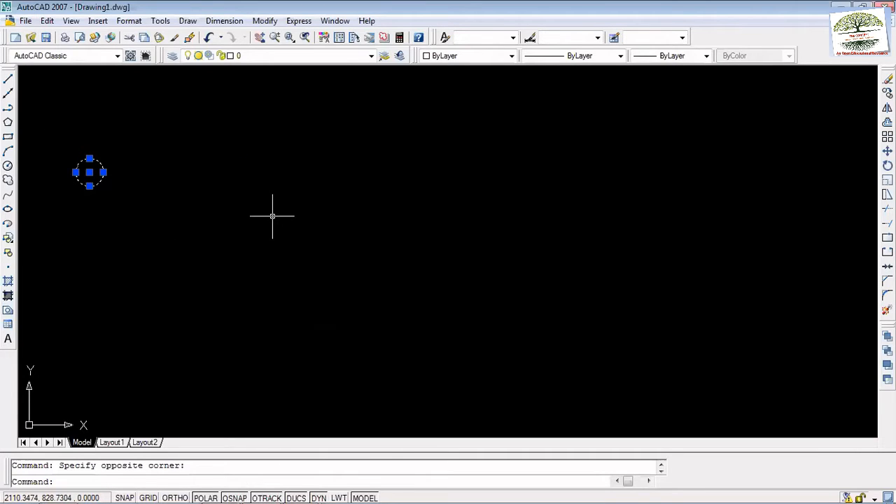
{"action": "type", "text": "co"}
{"action": "key", "text": "Return"}
{"action": "left_click", "coordinate": [90, 172]}
{"action": "left_click", "coordinate": [185, 195]}
{"action": "left_click", "coordinate": [282, 269]}
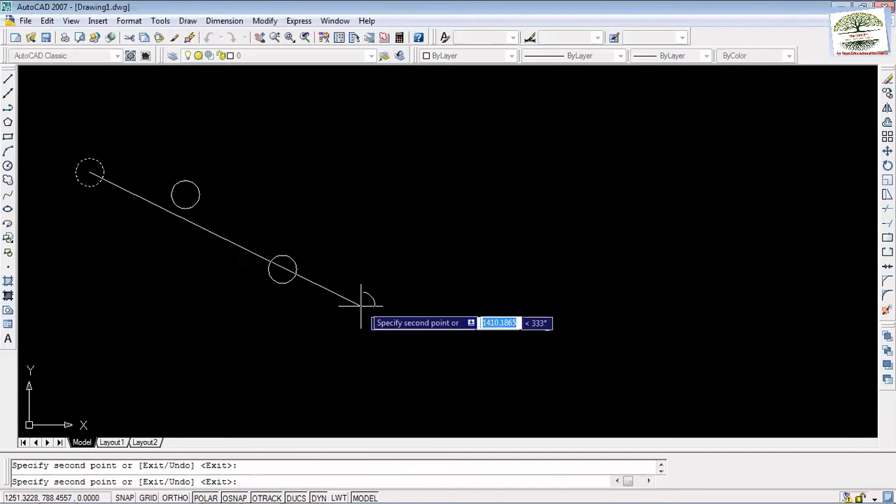
{"action": "left_click", "coordinate": [371, 303]}
{"action": "left_click", "coordinate": [477, 274]}
{"action": "left_click", "coordinate": [504, 200]}
{"action": "left_click", "coordinate": [440, 152]}
{"action": "left_click", "coordinate": [282, 137]}
{"action": "left_click", "coordinate": [180, 125]}
{"action": "left_click", "coordinate": [147, 109]}
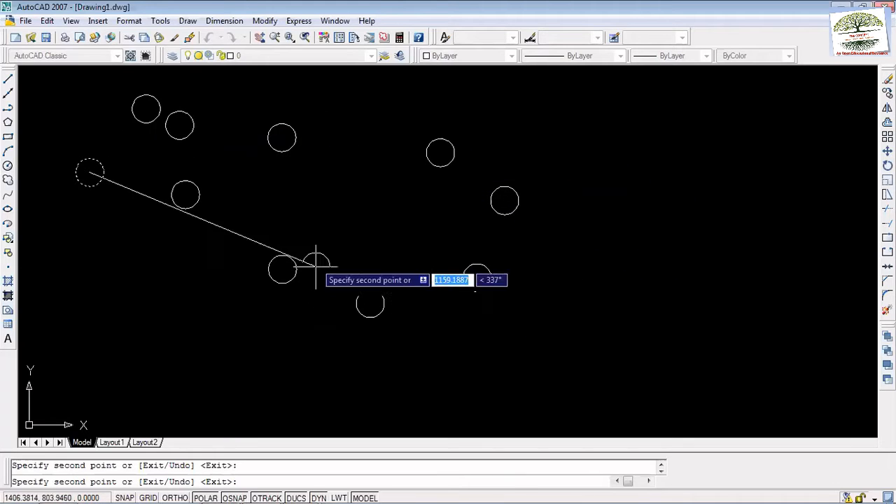
{"action": "left_click", "coordinate": [322, 239]}
{"action": "left_click", "coordinate": [437, 243]}
{"action": "left_click", "coordinate": [472, 243]}
{"action": "left_click", "coordinate": [540, 246]}
{"action": "left_click", "coordinate": [594, 263]}
{"action": "key", "text": "Escape"}
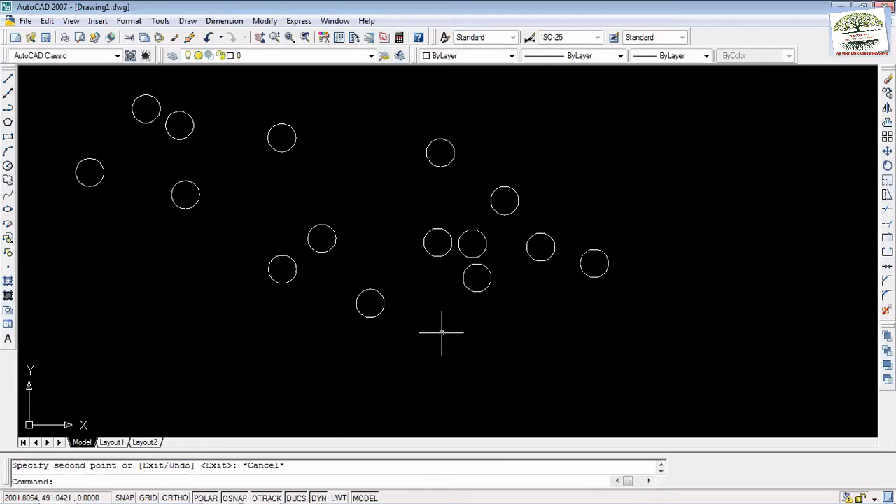
{"action": "key", "text": "ctrl+z"}
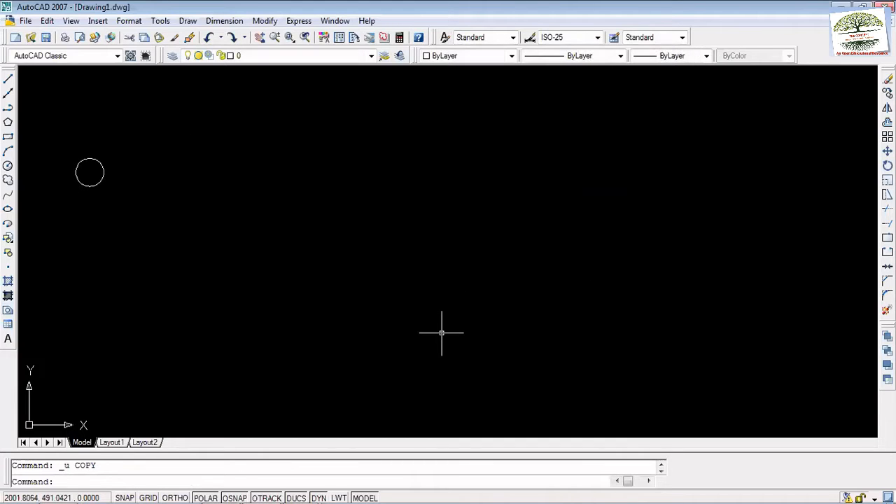
Copy the circle with the co alias from its centre to fifteen spots scattered across the whole drawing area.
{"action": "left_click", "coordinate": [234, 253]}
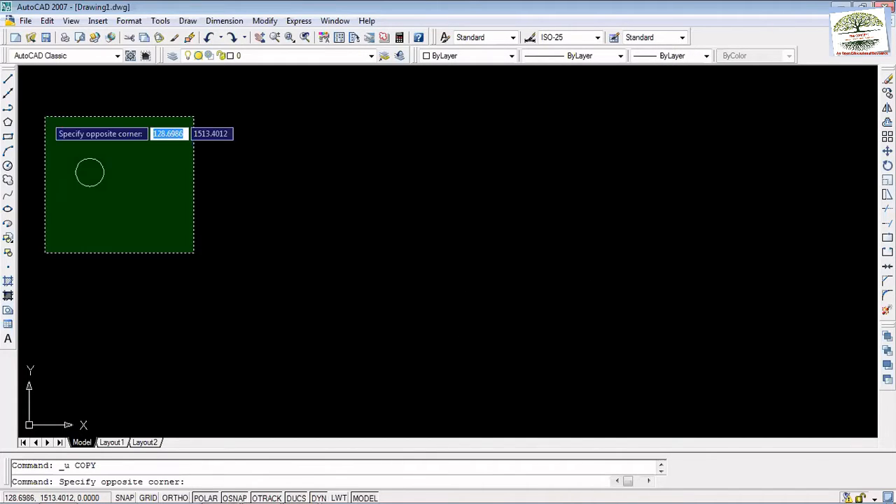
{"action": "left_click", "coordinate": [44, 115]}
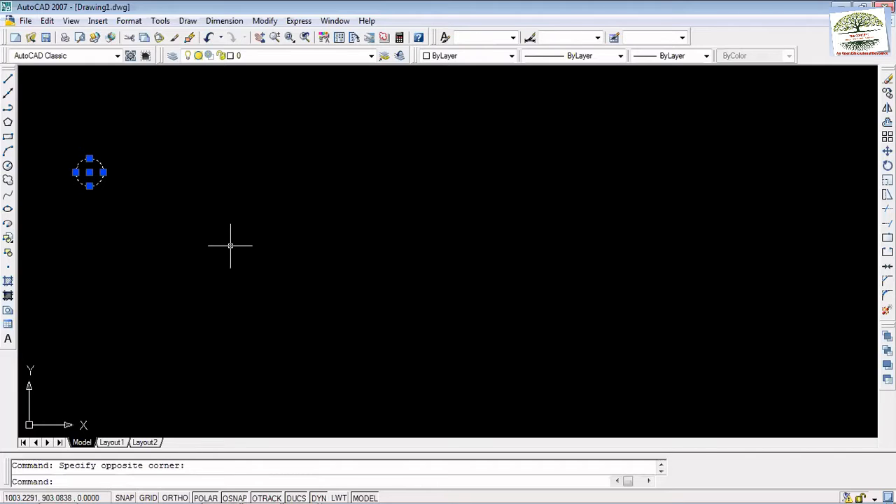
{"action": "type", "text": "co"}
{"action": "key", "text": "Return"}
{"action": "left_click", "coordinate": [89, 172]}
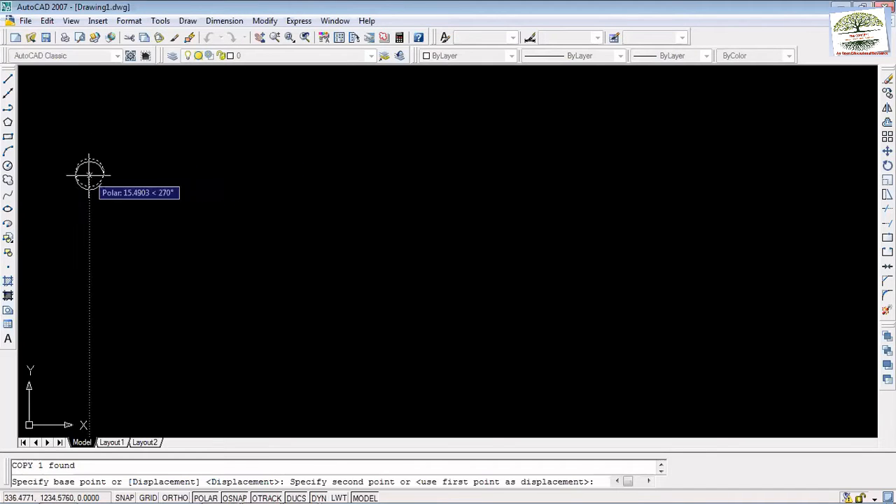
{"action": "left_click", "coordinate": [201, 214]}
{"action": "left_click", "coordinate": [376, 296]}
{"action": "left_click", "coordinate": [511, 365]}
{"action": "left_click", "coordinate": [635, 387]}
{"action": "left_click", "coordinate": [801, 353]}
{"action": "left_click", "coordinate": [768, 260]}
{"action": "left_click", "coordinate": [687, 199]}
{"action": "left_click", "coordinate": [538, 149]}
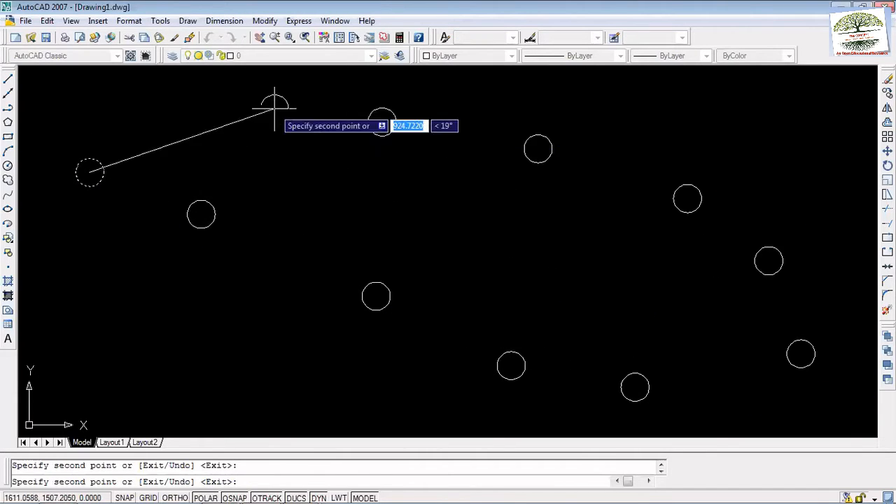
{"action": "left_click", "coordinate": [272, 108]}
{"action": "left_click", "coordinate": [195, 123]}
{"action": "left_click", "coordinate": [281, 184]}
{"action": "left_click", "coordinate": [333, 192]}
{"action": "left_click", "coordinate": [525, 257]}
{"action": "left_click", "coordinate": [609, 290]}
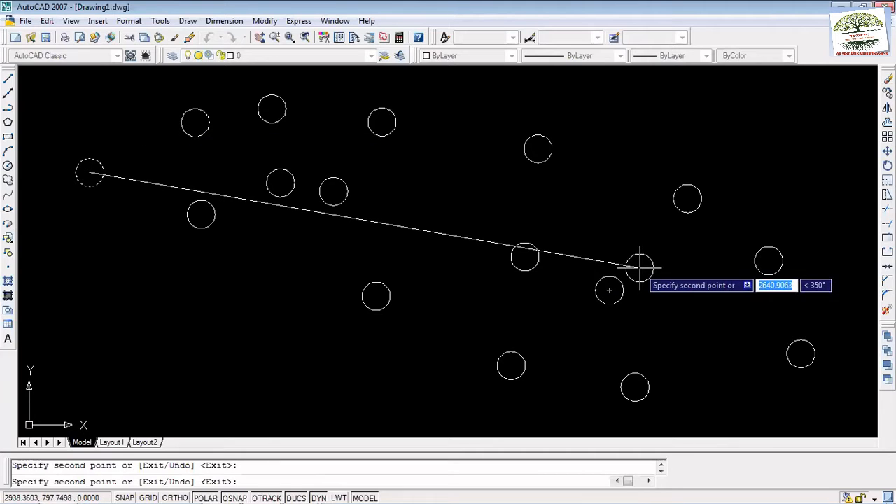
Erase all the circles and draw an upright rectangle about 330 wide and 530 high near the middle of the drawing.
{"action": "key", "text": "ctrl+a"}
{"action": "key", "text": "Delete"}
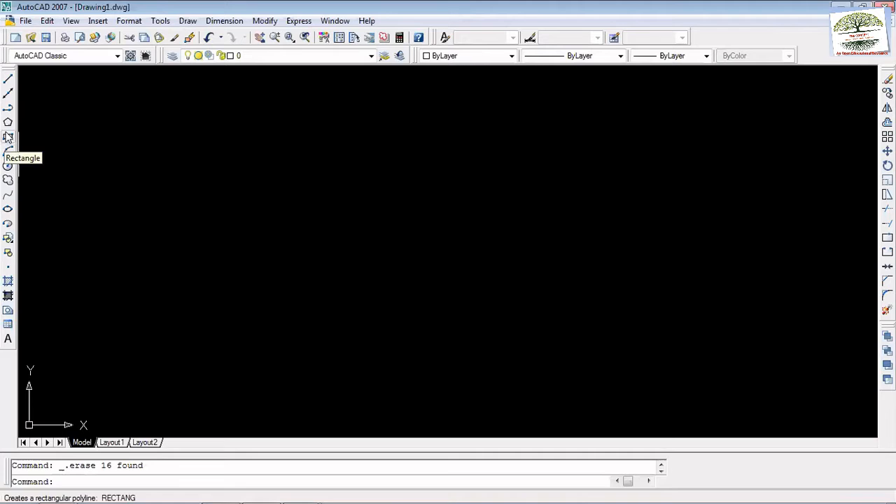
{"action": "left_click", "coordinate": [8, 137]}
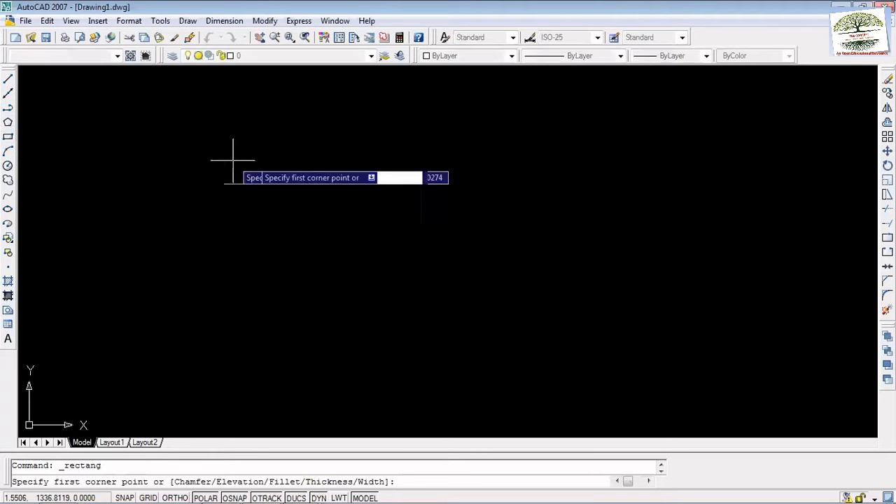
{"action": "left_click", "coordinate": [452, 148]}
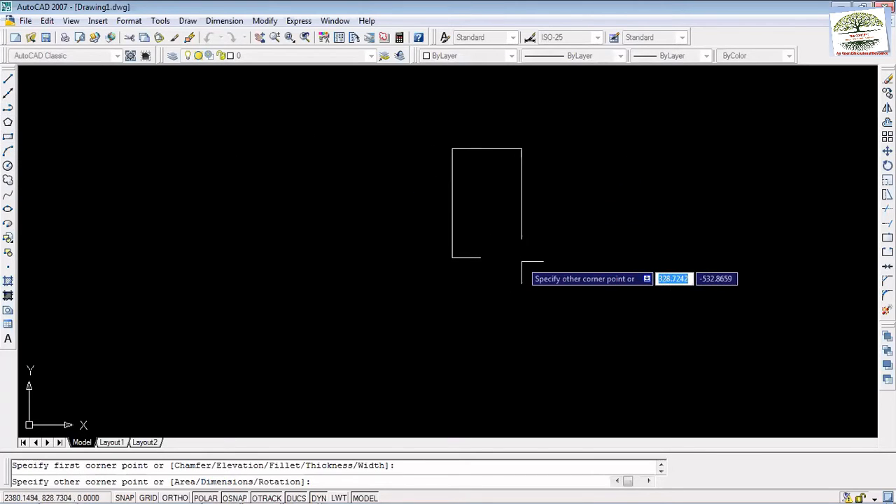
{"action": "left_click", "coordinate": [523, 261]}
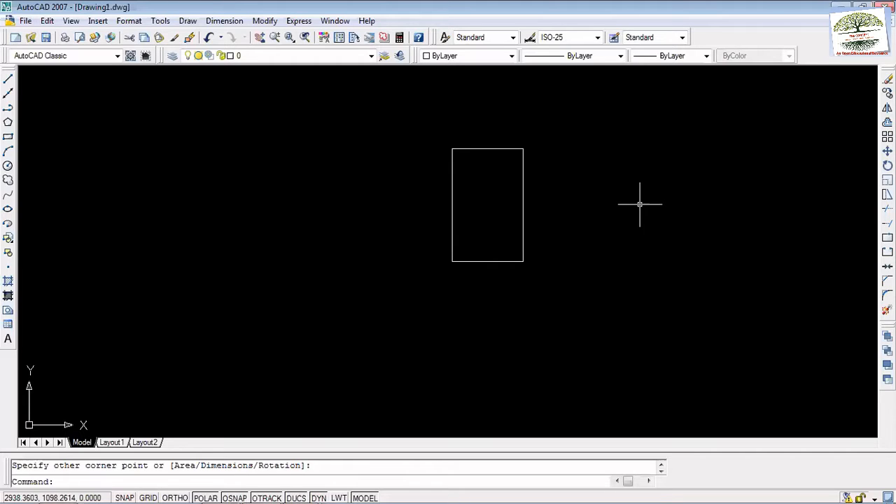
{"action": "key", "text": "Escape"}
{"action": "left_click", "coordinate": [523, 206]}
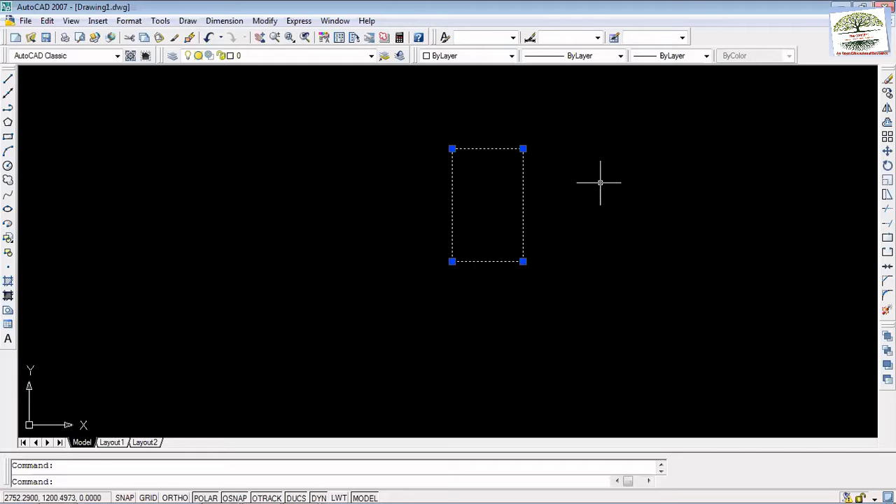
{"action": "key", "text": "Escape"}
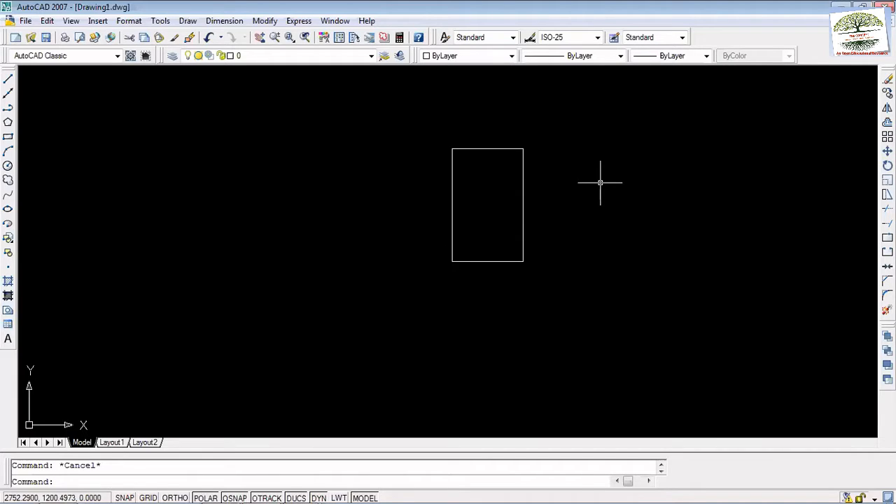
Draw a diagonal line across the rectangle from its upper right corner to its lower left corner.
{"action": "left_click", "coordinate": [8, 79]}
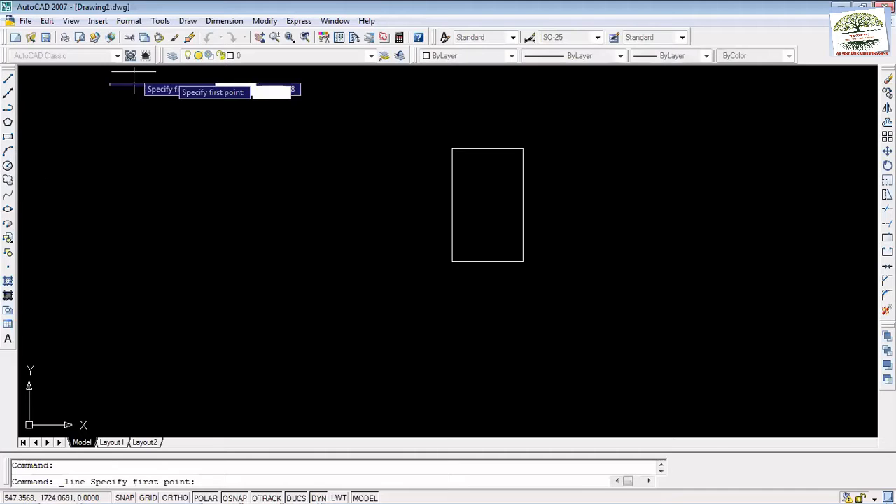
{"action": "left_click", "coordinate": [523, 148]}
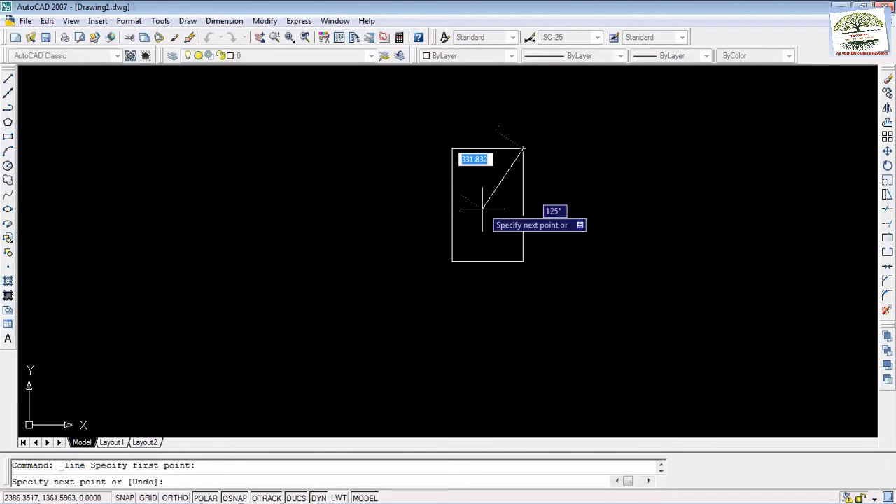
{"action": "left_click", "coordinate": [452, 261]}
{"action": "key", "text": "Escape"}
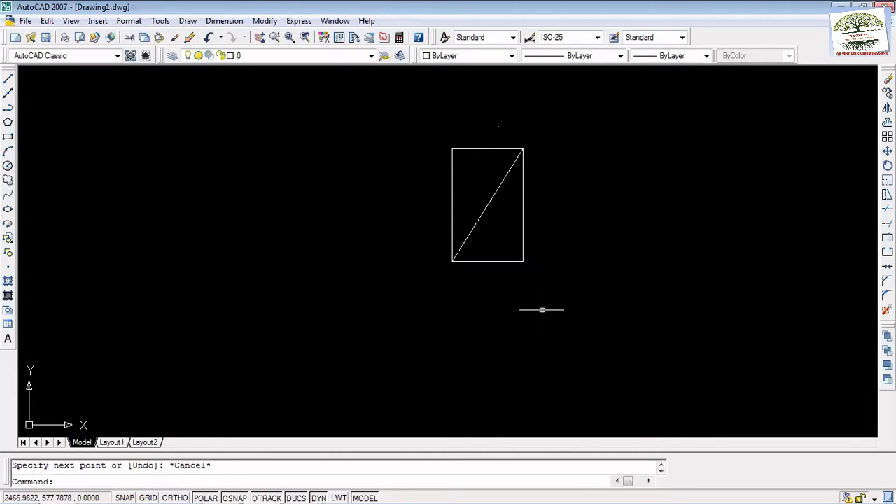
Trim away the rectangle's upper and left edges with the tr alias to leave a right triangle under the diagonal.
{"action": "type", "text": "tr"}
{"action": "key", "text": "Return"}
{"action": "key", "text": "Return"}
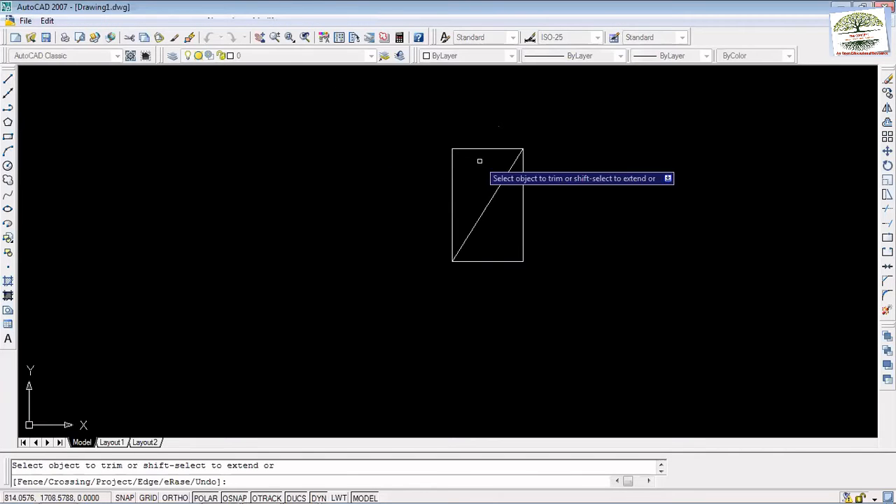
{"action": "left_click", "coordinate": [482, 148]}
{"action": "left_click", "coordinate": [451, 182]}
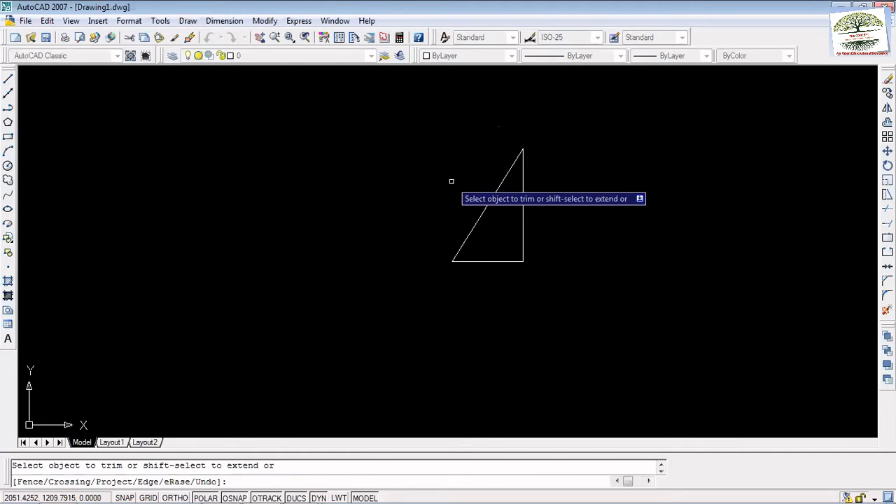
{"action": "key", "text": "Escape"}
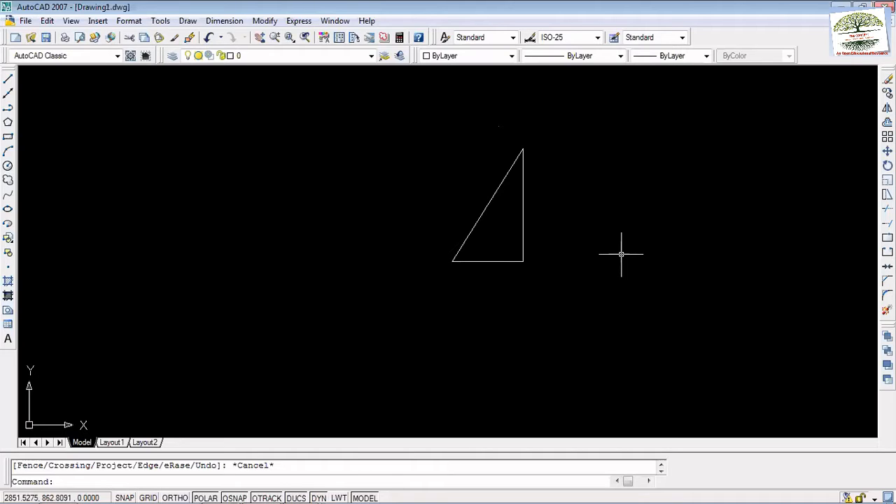
{"action": "left_click", "coordinate": [594, 307]}
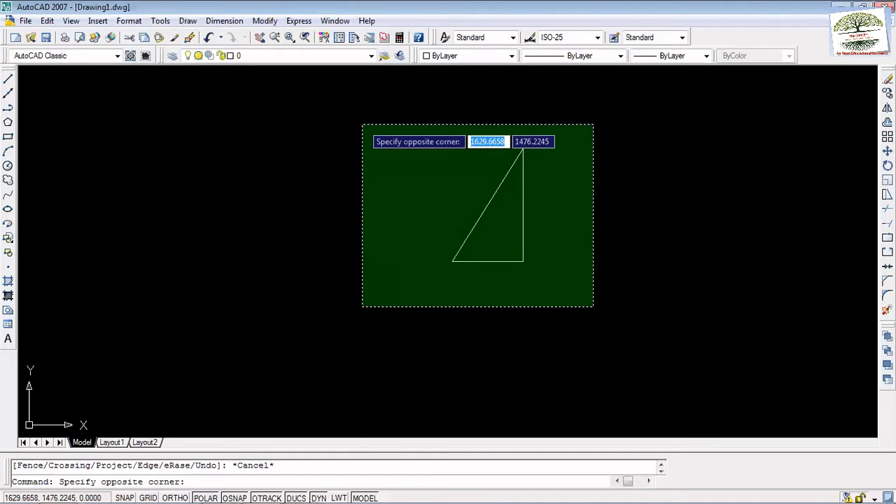
{"action": "left_click", "coordinate": [363, 125]}
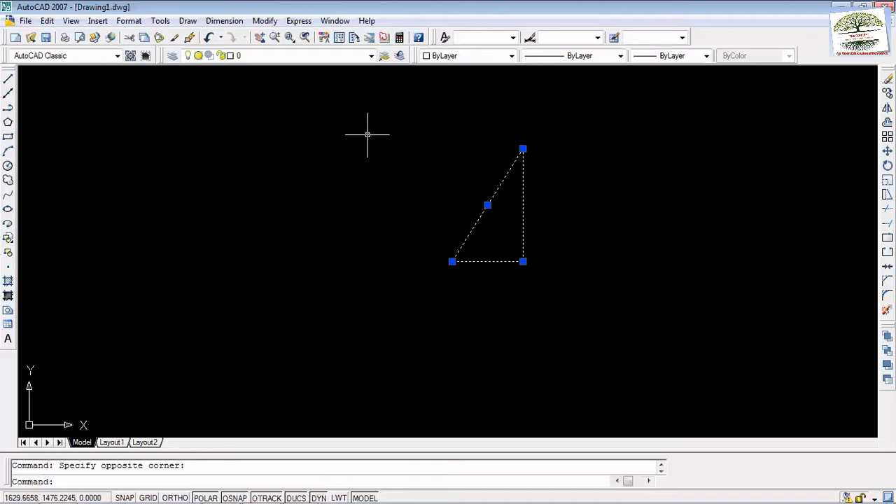
{"action": "key", "text": "Escape"}
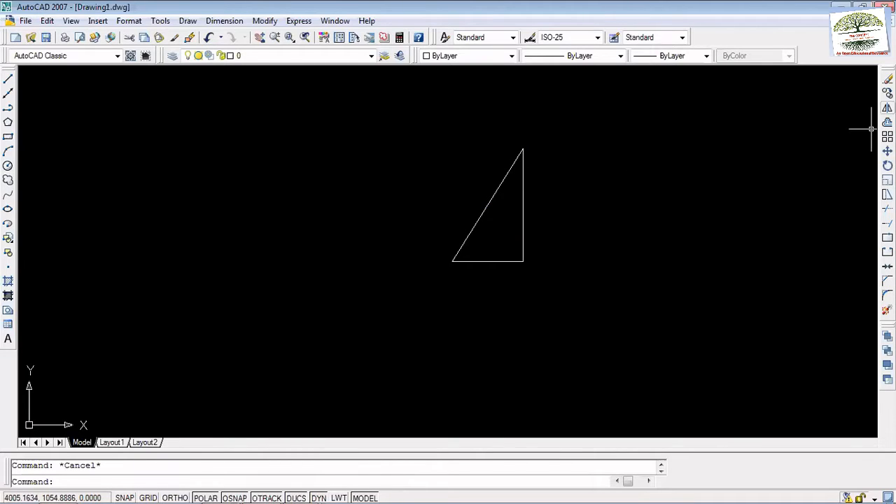
Try mirroring the triangle about its vertical side while keeping the source objects, and undo the mirror.
{"action": "left_click", "coordinate": [887, 109]}
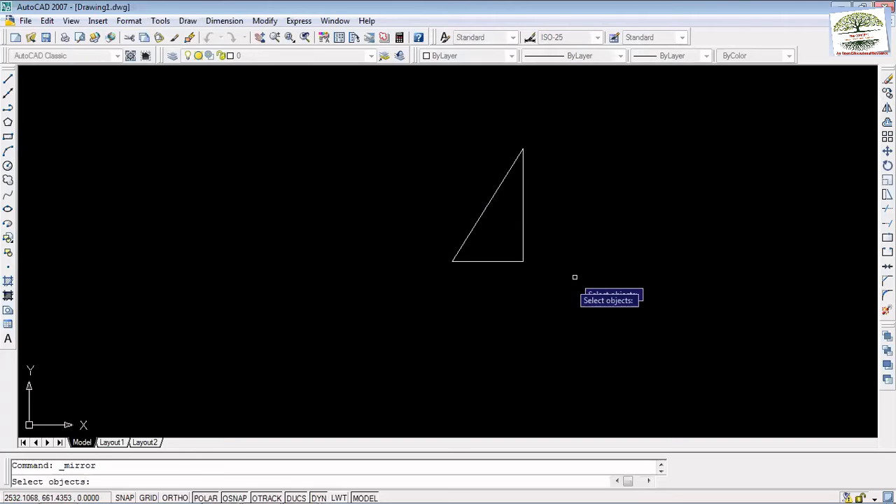
{"action": "left_click", "coordinate": [550, 287]}
{"action": "left_click", "coordinate": [397, 126]}
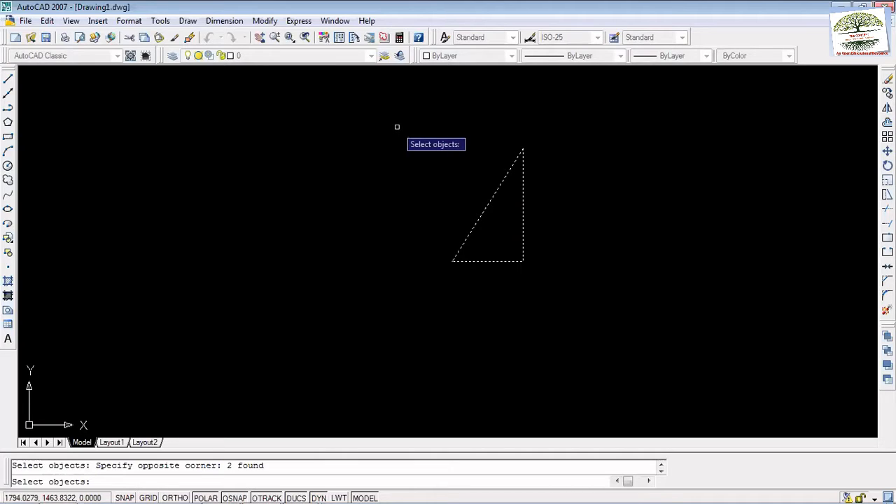
{"action": "key", "text": "Return"}
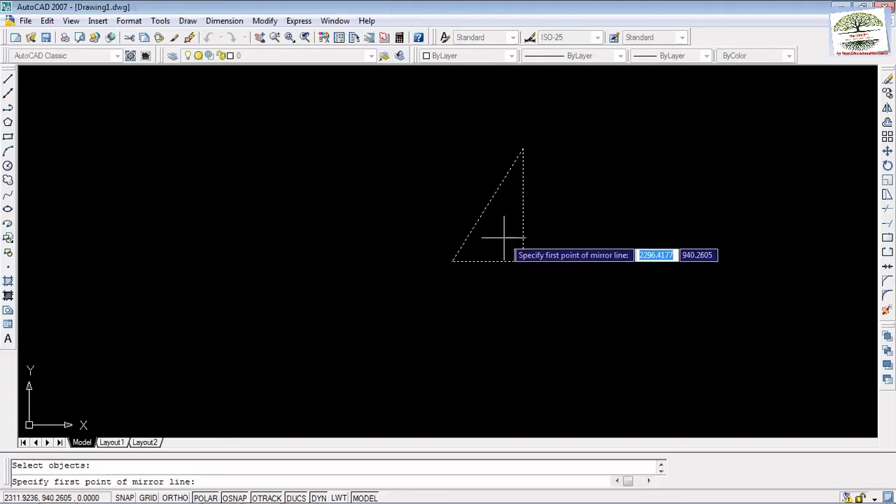
{"action": "left_click", "coordinate": [523, 261]}
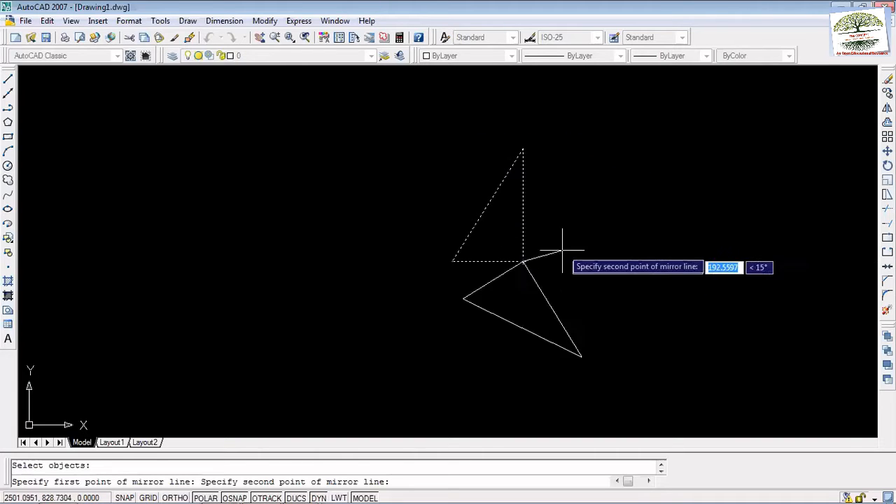
{"action": "left_click", "coordinate": [523, 148]}
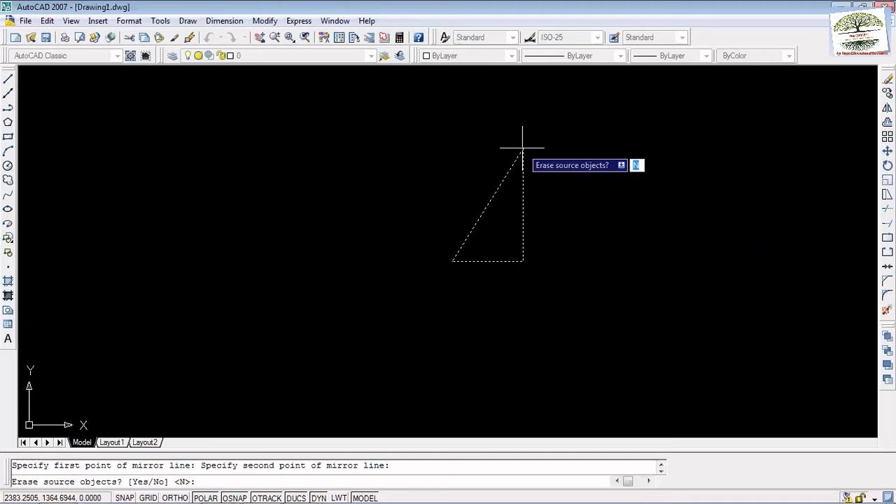
{"action": "right_click", "coordinate": [523, 149]}
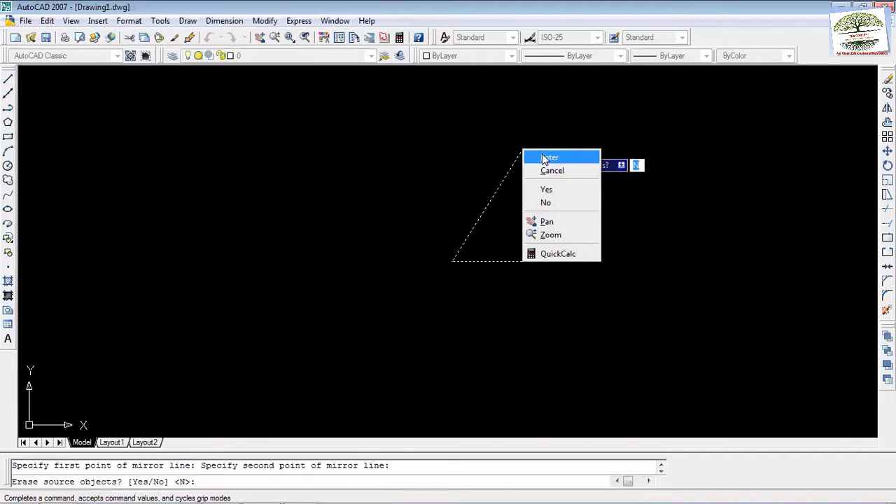
{"action": "left_click", "coordinate": [535, 157]}
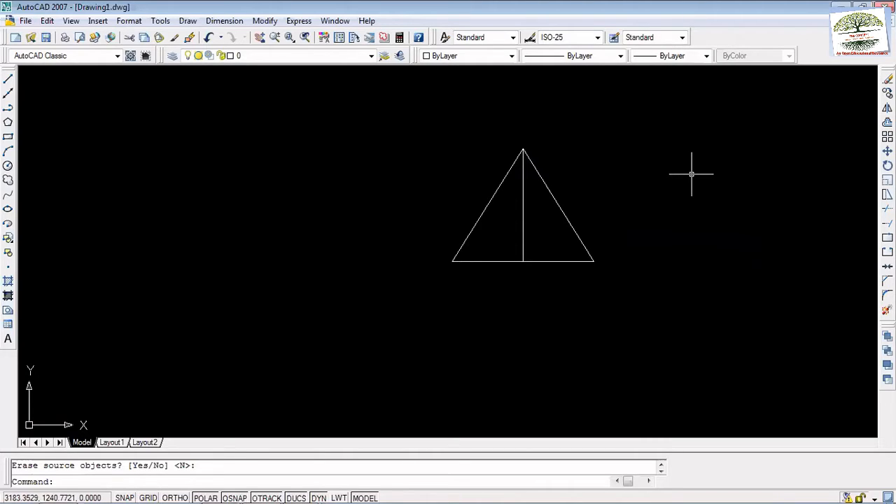
{"action": "key", "text": "ctrl+z"}
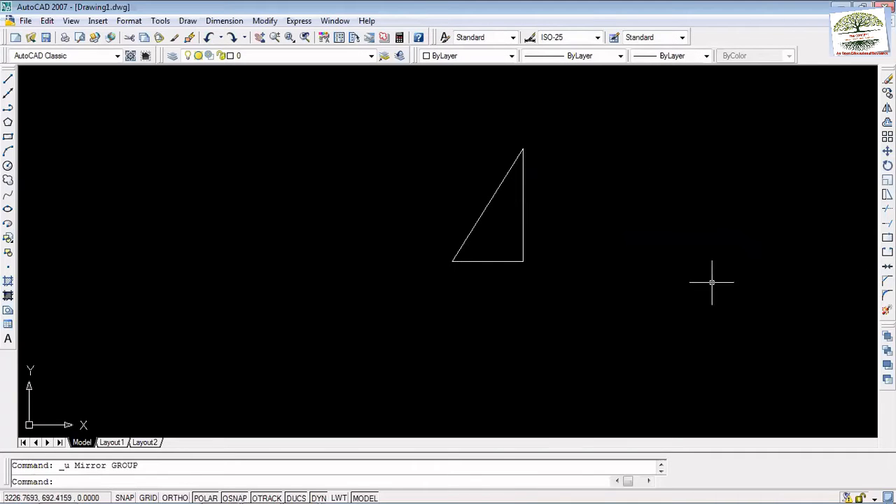
Try mirroring the right triangle across the line from its lower right corner to its apex, keeping the original, and undo it.
{"action": "left_click", "coordinate": [887, 109]}
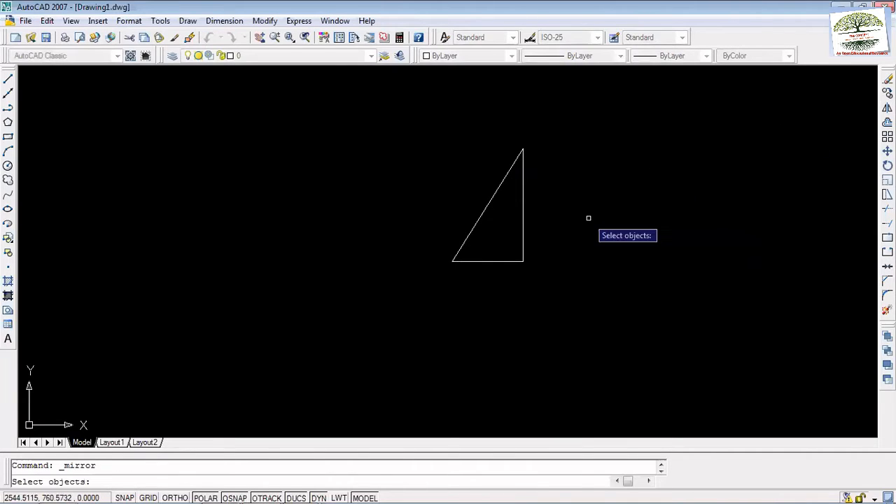
{"action": "left_click", "coordinate": [566, 284]}
{"action": "left_click", "coordinate": [402, 109]}
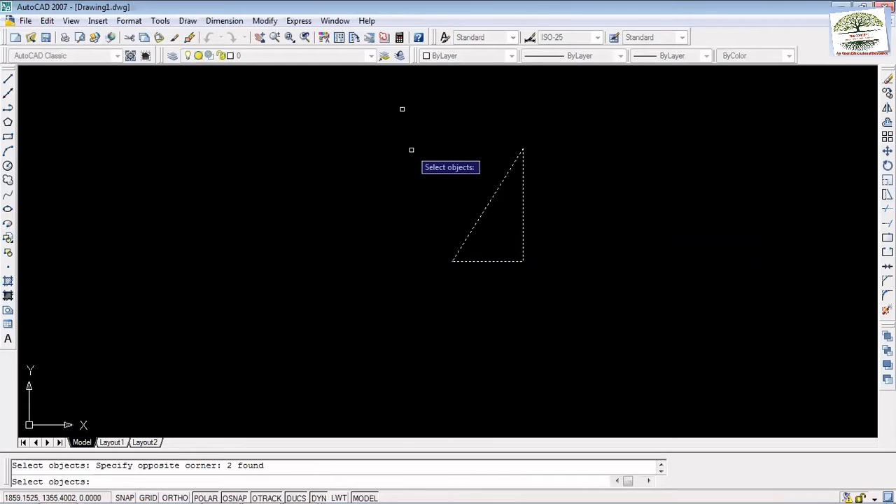
{"action": "key", "text": "Return"}
{"action": "left_click", "coordinate": [523, 262]}
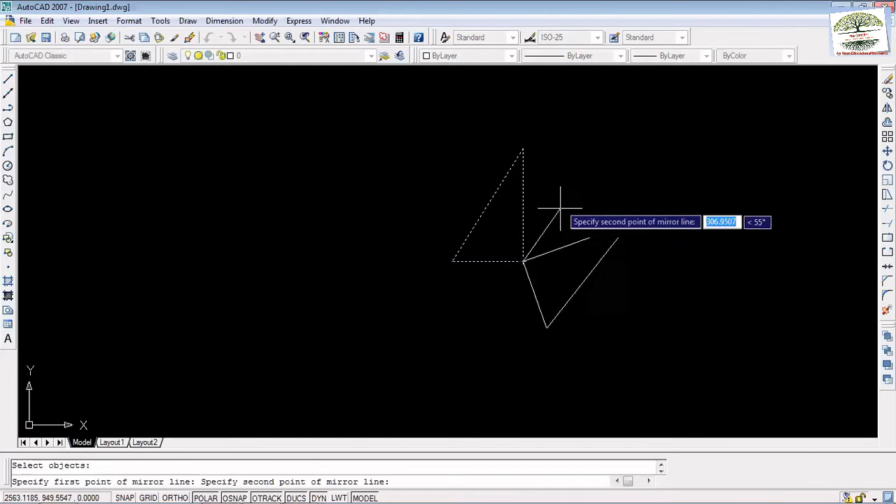
{"action": "left_click", "coordinate": [524, 147]}
{"action": "right_click", "coordinate": [524, 147]}
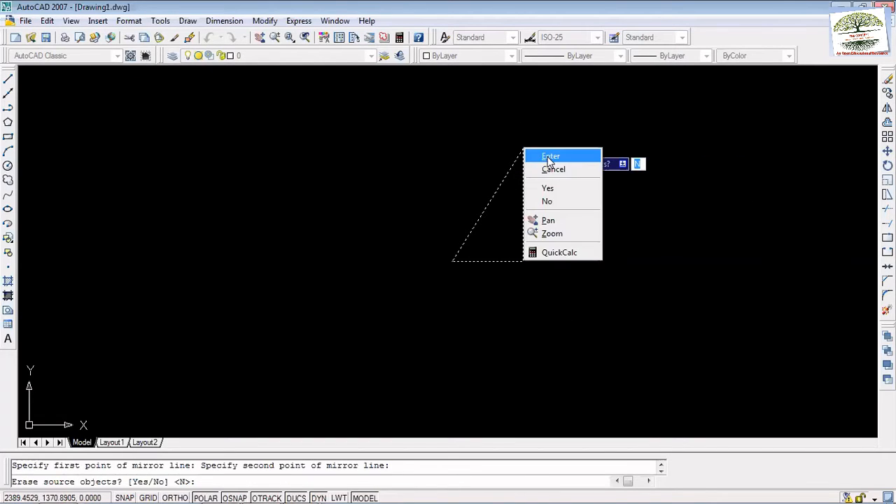
{"action": "left_click", "coordinate": [542, 153]}
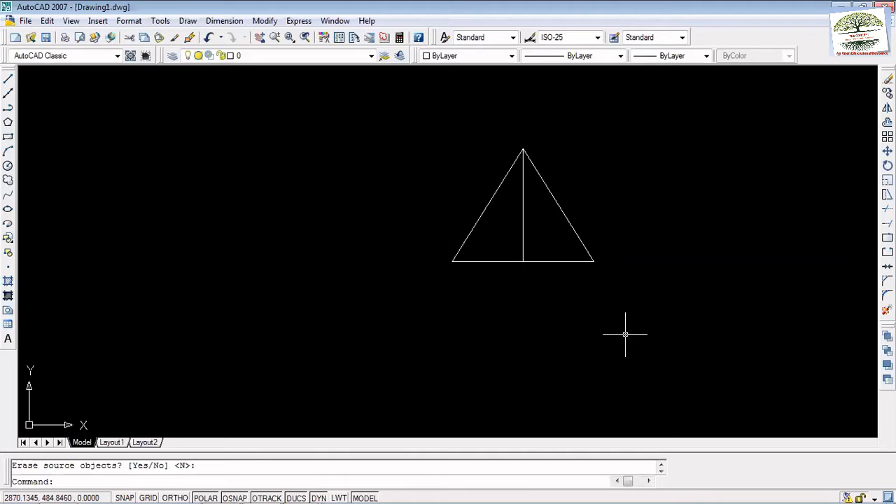
{"action": "key", "text": "ctrl+z"}
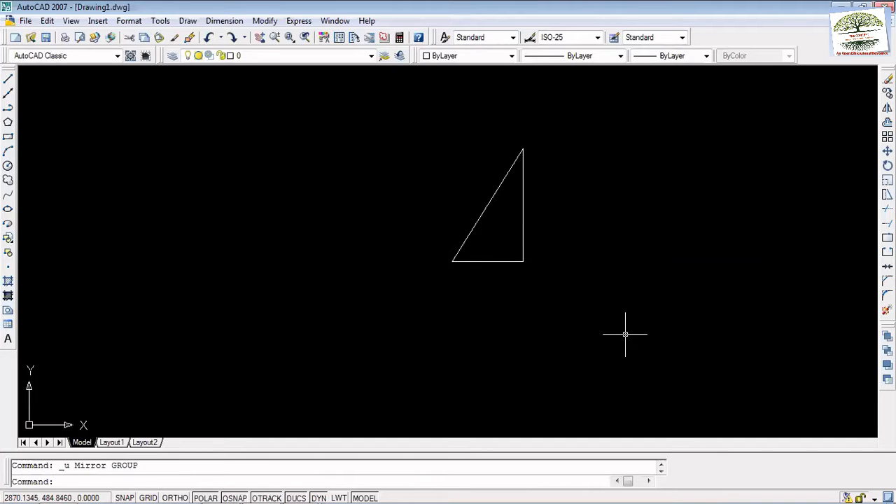
{"action": "type", "text": "mirror"}
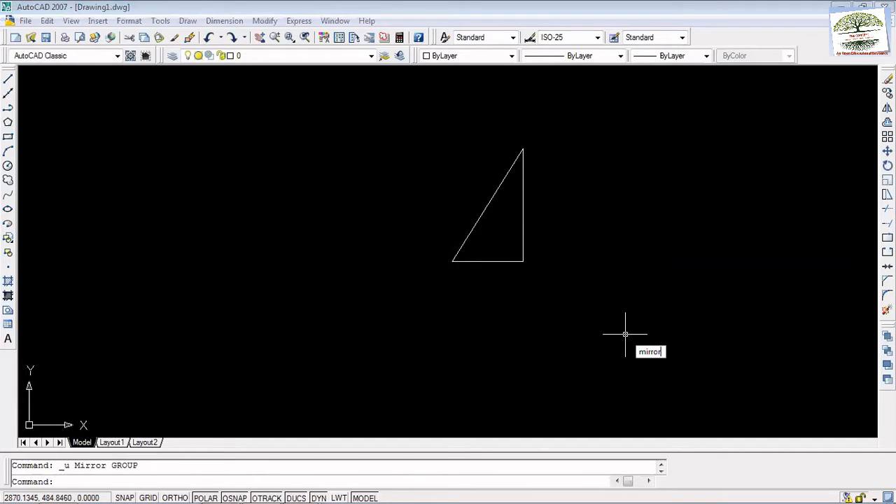
{"action": "key", "text": "Return"}
{"action": "left_click", "coordinate": [549, 312]}
{"action": "left_click", "coordinate": [426, 126]}
{"action": "key", "text": "Escape"}
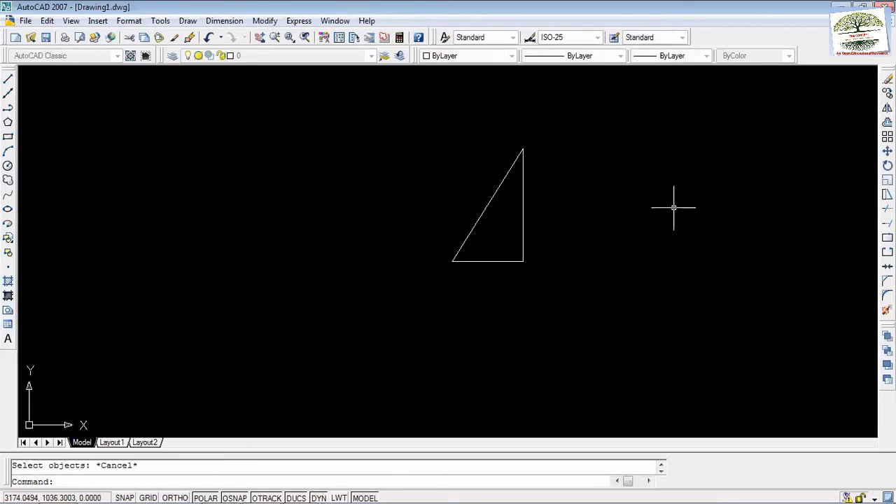
Select the whole triangle before starting the mirror command, reflect it about its vertical side without erasing the source, and undo the reflection.
{"action": "left_click", "coordinate": [628, 343]}
{"action": "left_click", "coordinate": [341, 144]}
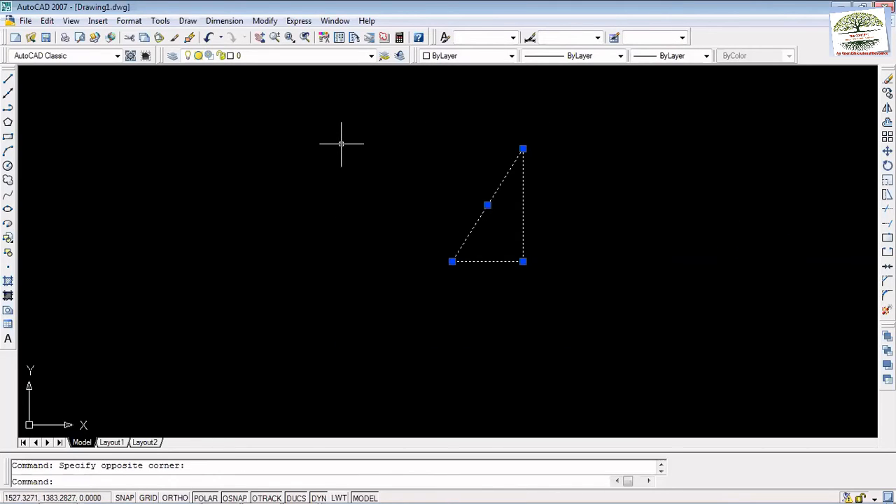
{"action": "type", "text": "mirror"}
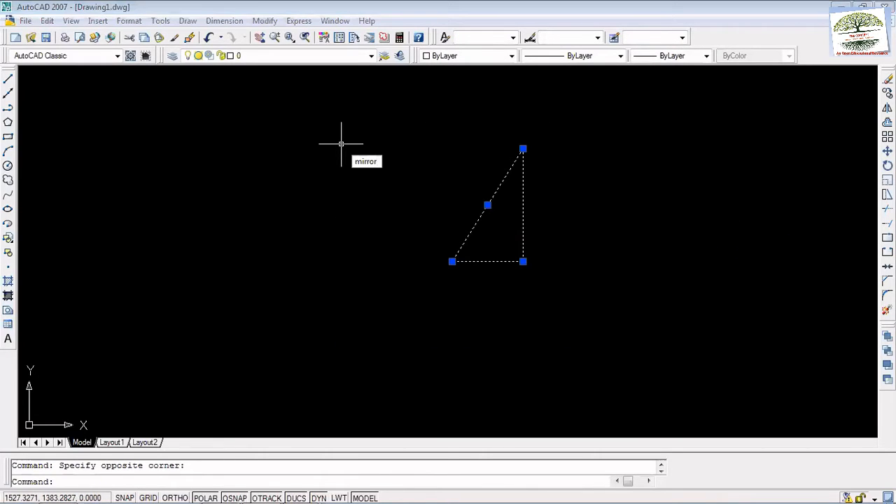
{"action": "key", "text": "Return"}
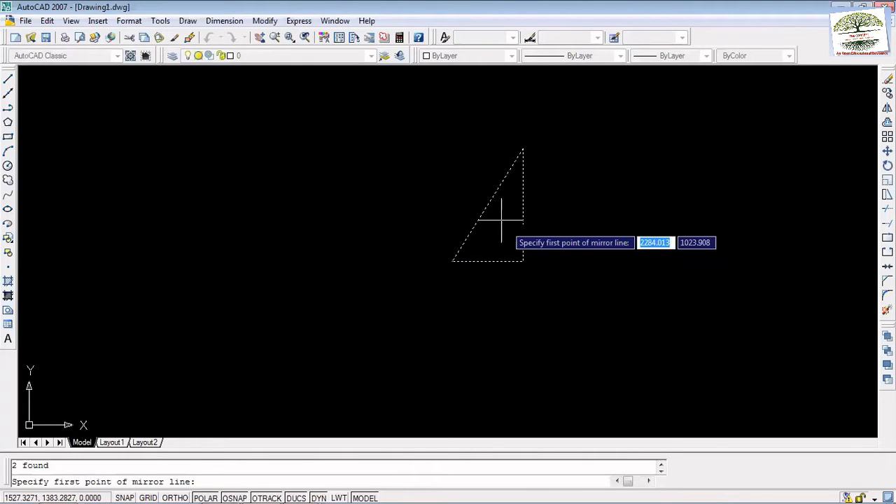
{"action": "left_click", "coordinate": [523, 261]}
{"action": "left_click", "coordinate": [525, 148]}
{"action": "key", "text": "Return"}
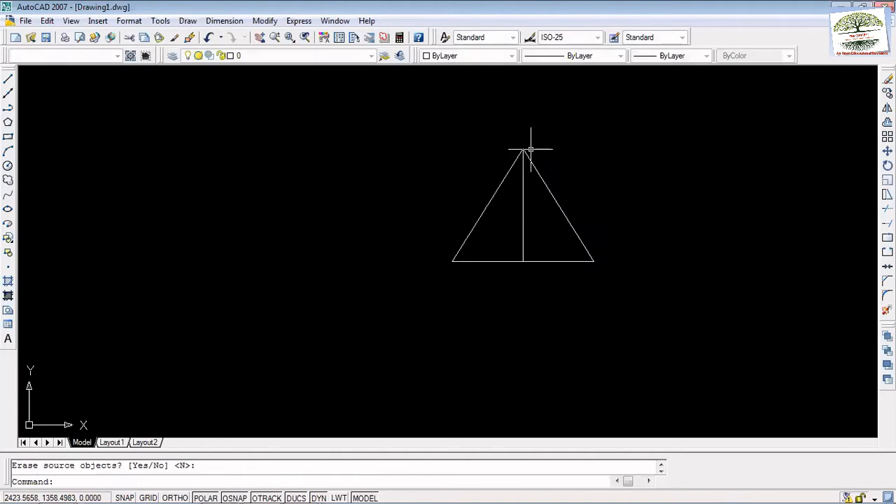
{"action": "key", "text": "Return"}
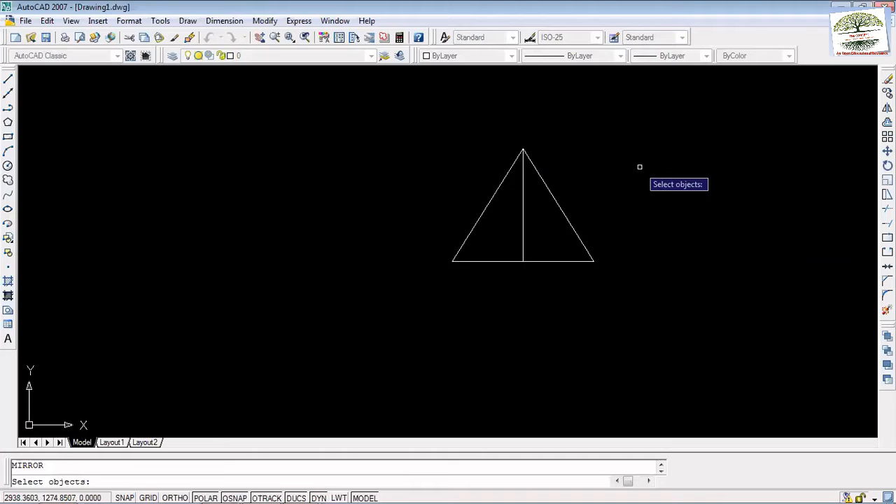
{"action": "key", "text": "ctrl+z"}
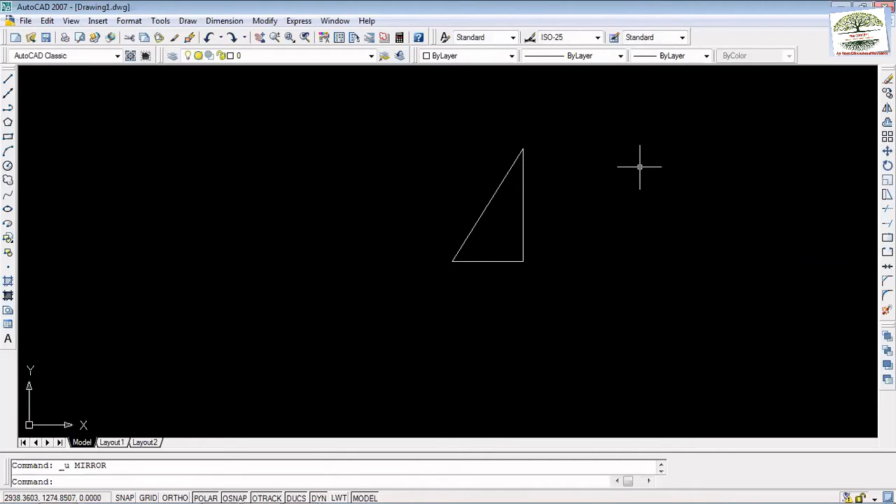
Mirror the preselected triangle about its vertical side with the mirror command, keeping the source objects.
{"action": "left_click", "coordinate": [601, 315]}
{"action": "left_click", "coordinate": [382, 129]}
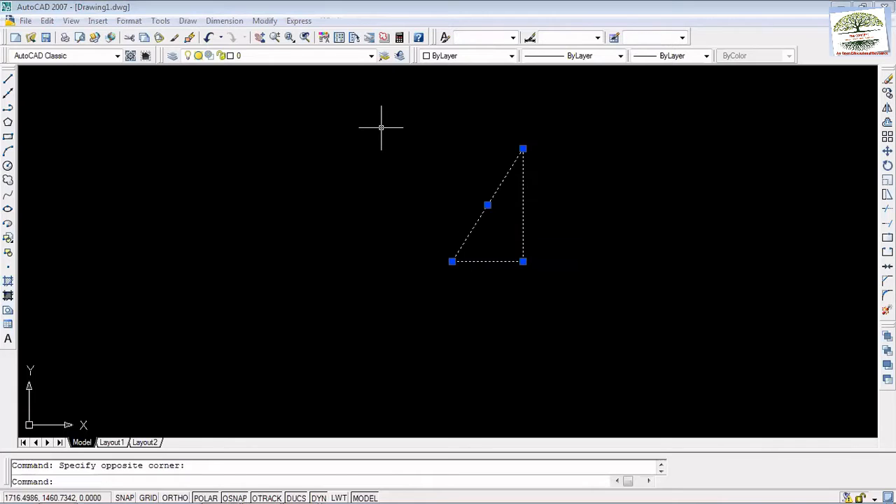
{"action": "type", "text": "mirror"}
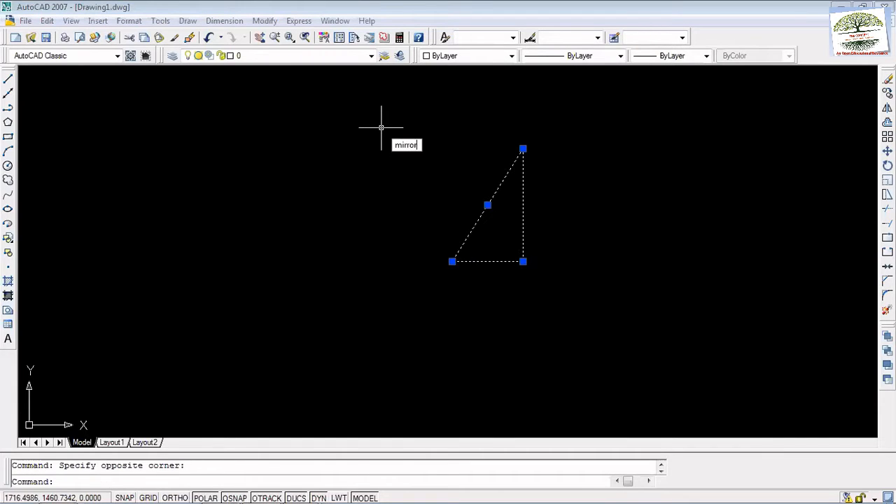
{"action": "key", "text": "Return"}
{"action": "left_click", "coordinate": [523, 262]}
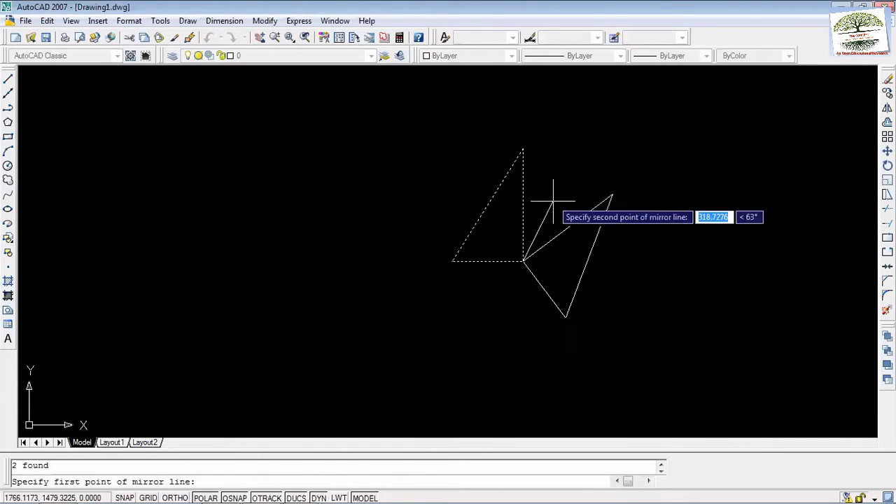
{"action": "left_click", "coordinate": [519, 147]}
{"action": "key", "text": "Return"}
{"action": "key", "text": "Return"}
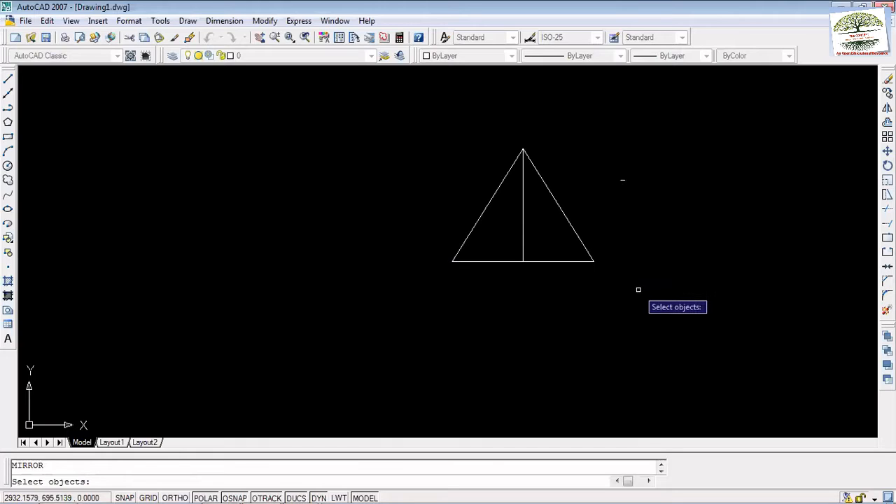
Cancel the restarted Mirror command and undo the last mirror of the triangle.
{"action": "key", "text": "ctrl+z"}
{"action": "key", "text": "Escape"}
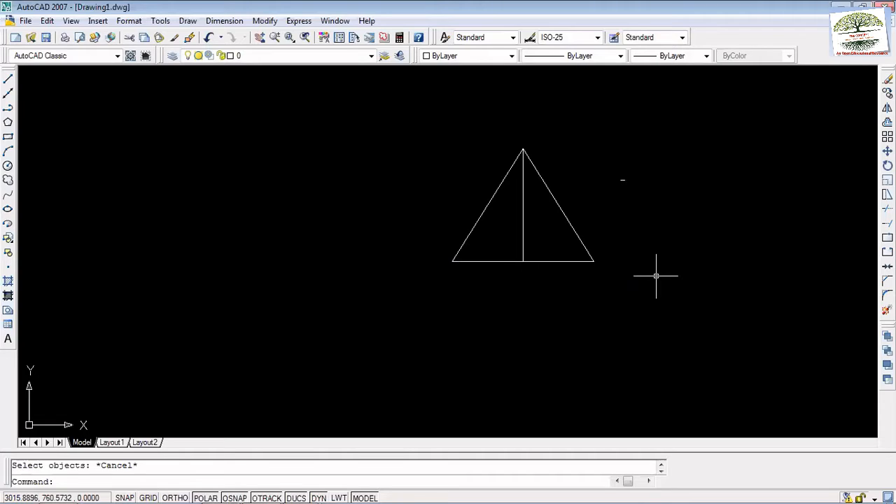
{"action": "key", "text": "ctrl+z"}
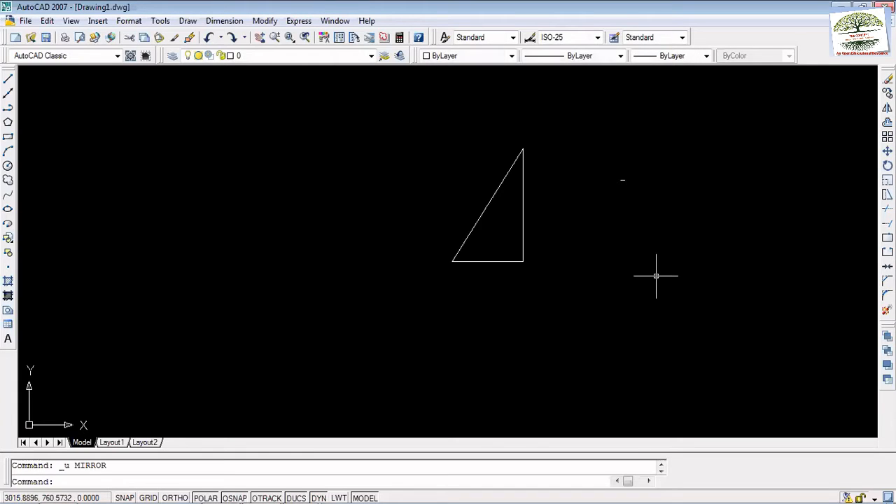
Select the remaining right triangle and mirror it again about its vertical side, keeping the source objects.
{"action": "left_click", "coordinate": [598, 309]}
{"action": "left_click", "coordinate": [401, 144]}
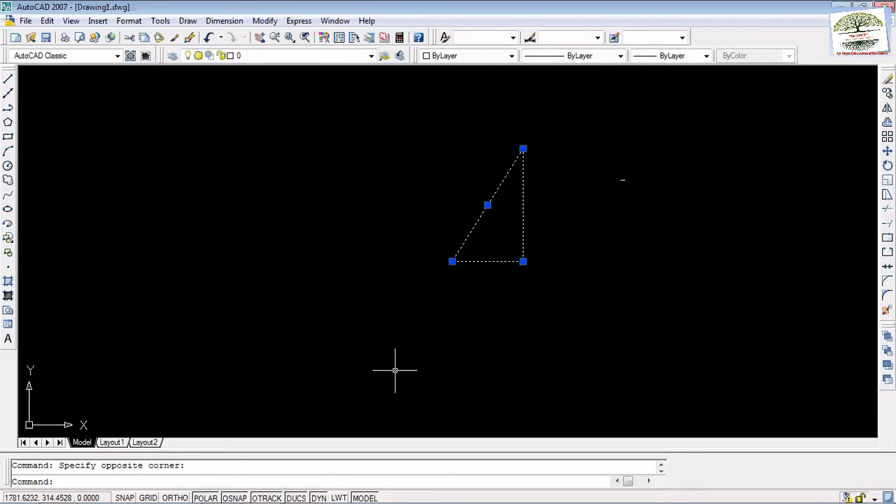
{"action": "type", "text": "mirr"}
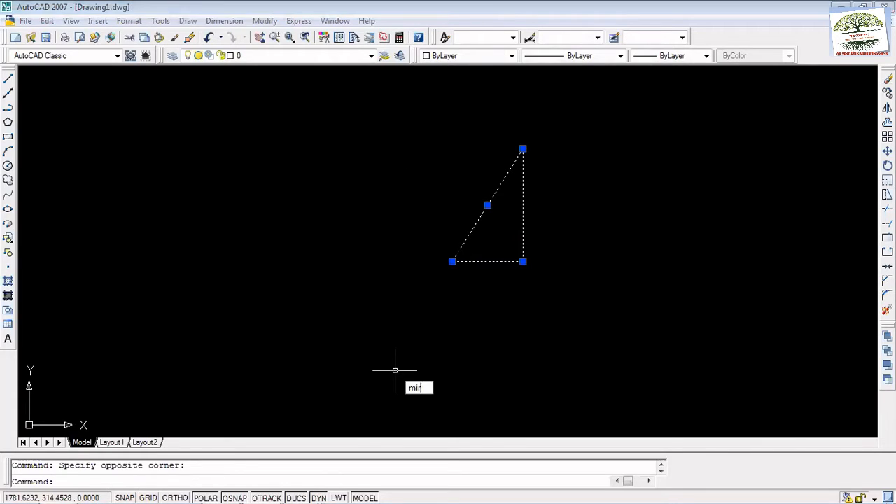
{"action": "type", "text": "or"}
{"action": "key", "text": "Return"}
{"action": "left_click", "coordinate": [522, 261]}
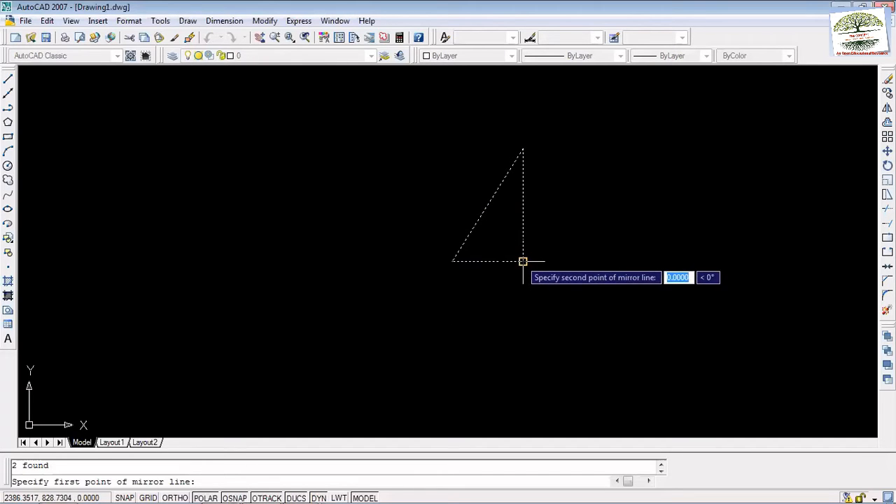
{"action": "left_click", "coordinate": [525, 150]}
{"action": "key", "text": "Return"}
{"action": "key", "text": "Return"}
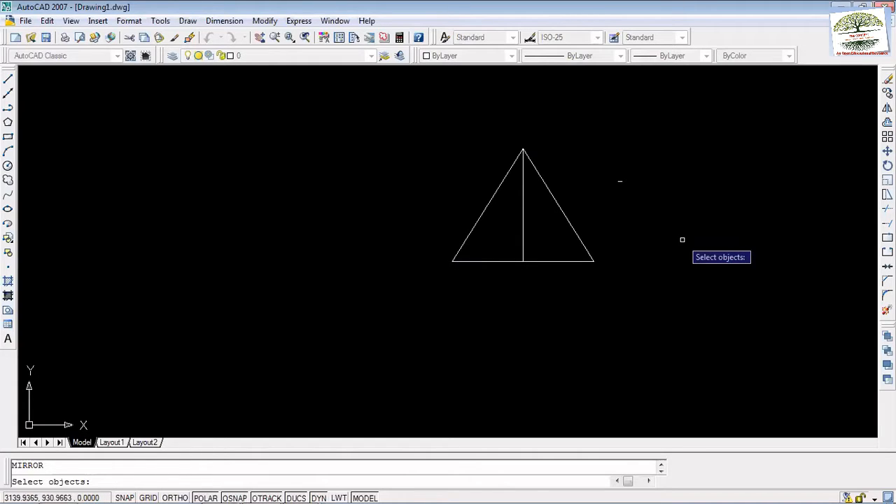
Leave the repeated Mirror command and undo the triangle's mirrored copy.
{"action": "key", "text": "ctrl+z"}
{"action": "key", "text": "Escape"}
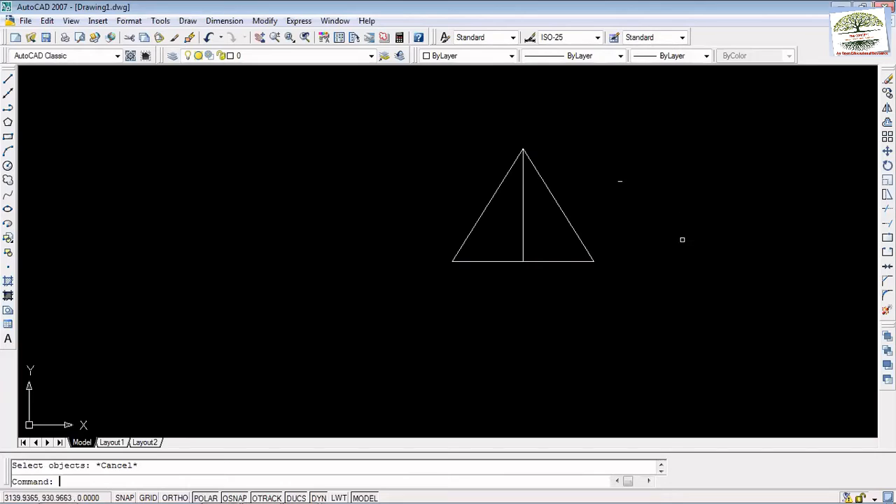
{"action": "type", "text": "z"}
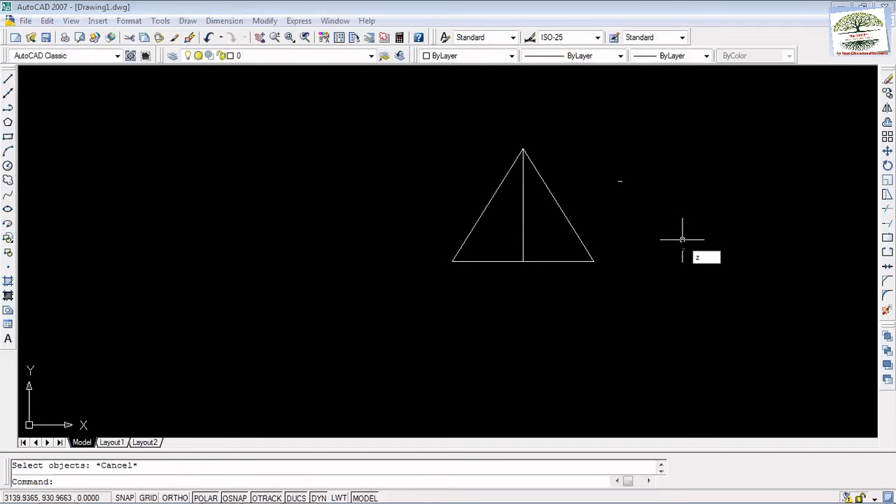
{"action": "key", "text": "Escape"}
{"action": "key", "text": "ctrl+z"}
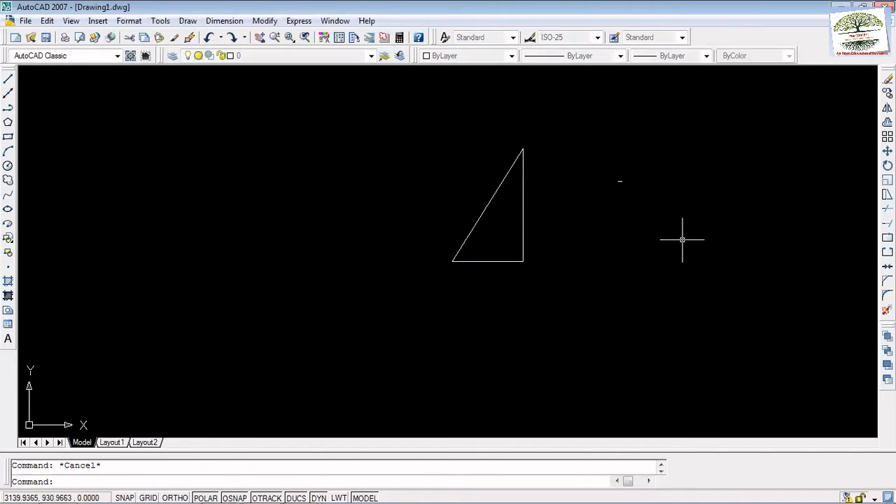
Try the preselected mirror of the triangle about its vertical side once more, keeping the original, and undo it.
{"action": "left_click", "coordinate": [682, 240]}
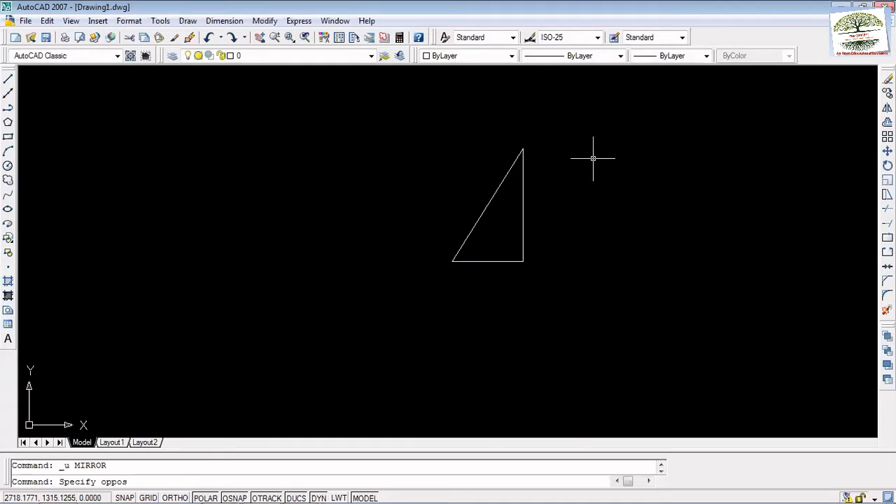
{"action": "left_click", "coordinate": [594, 154]}
{"action": "left_click", "coordinate": [688, 318]}
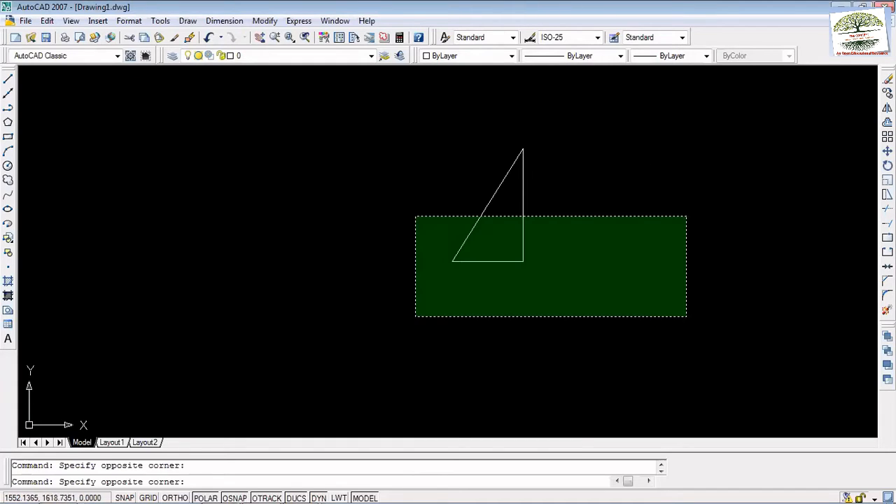
{"action": "left_click", "coordinate": [415, 213]}
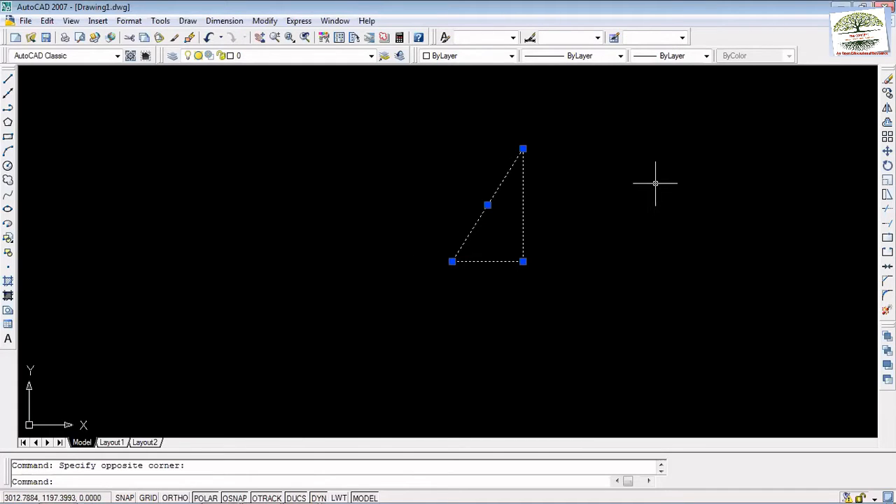
{"action": "type", "text": "mirror"}
{"action": "key", "text": "Return"}
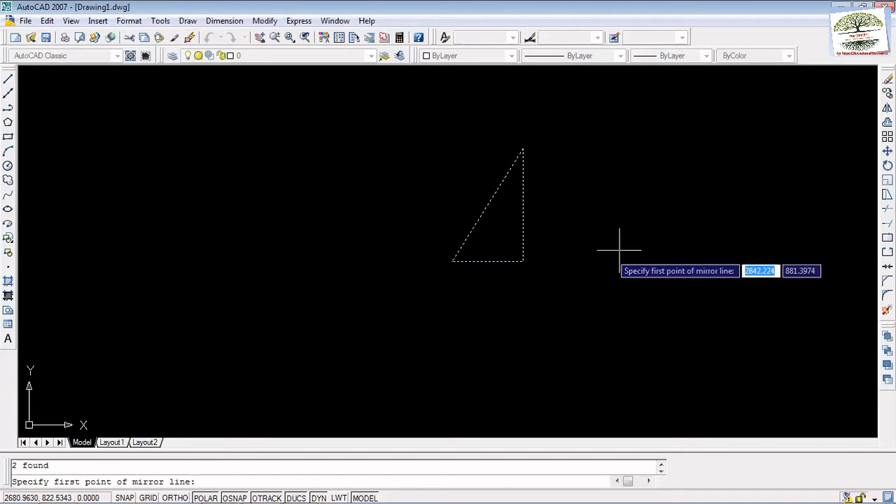
{"action": "left_click", "coordinate": [523, 261]}
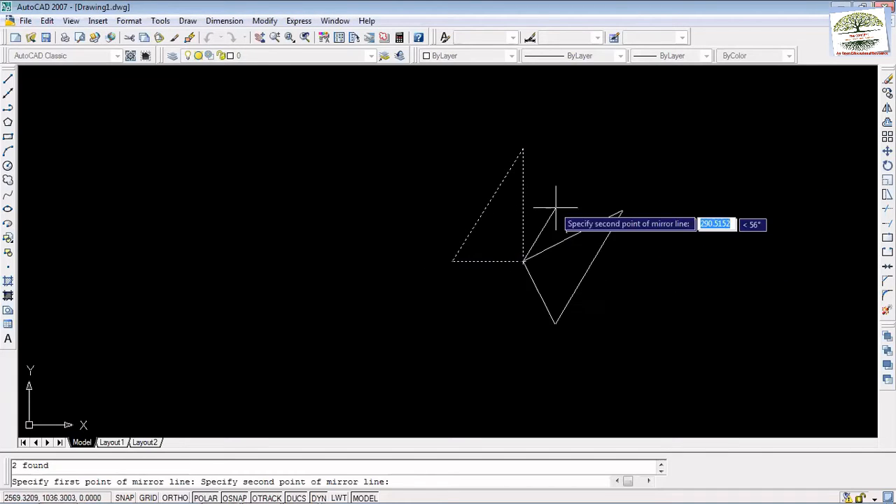
{"action": "left_click", "coordinate": [524, 150]}
{"action": "key", "text": "Return"}
{"action": "key", "text": "Return"}
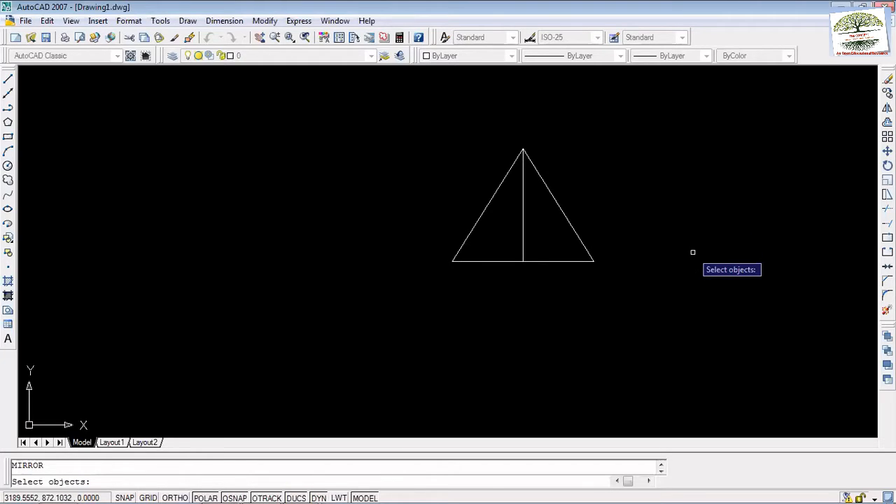
{"action": "key", "text": "Escape"}
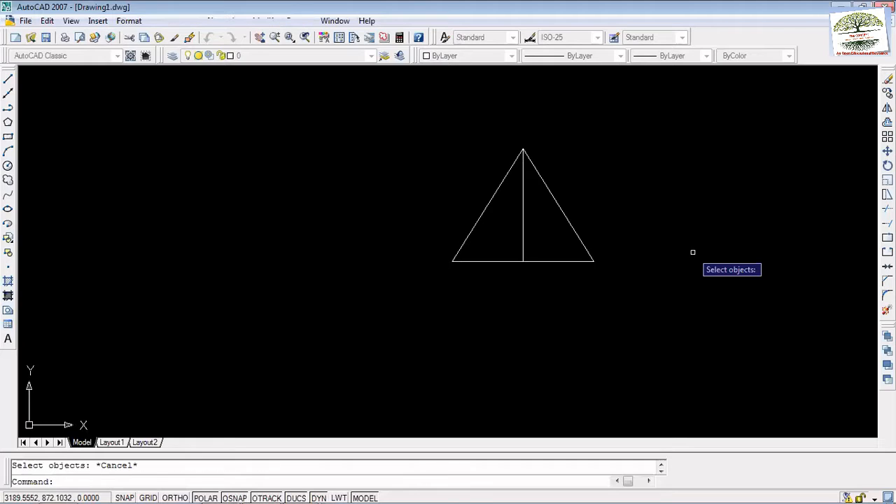
{"action": "key", "text": "ctrl+z"}
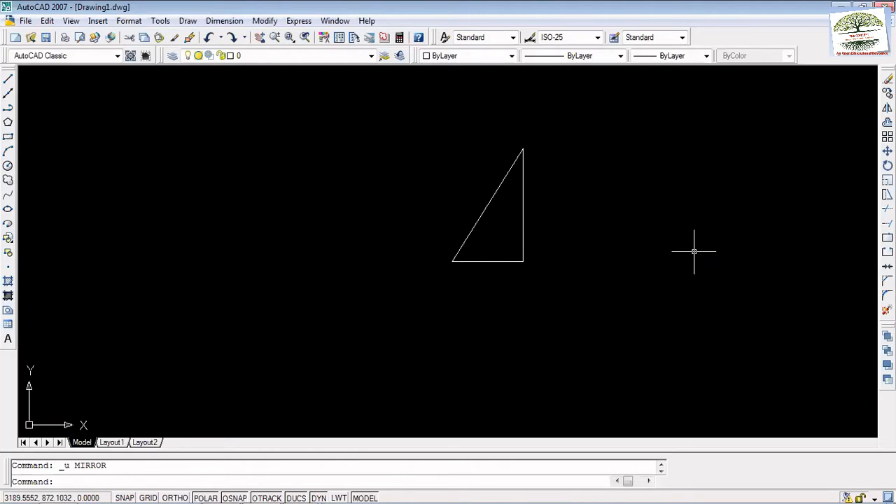
Select the whole right triangle and mirror it about its vertical side, from bottom corner to apex, keeping the source objects.
{"action": "left_click", "coordinate": [589, 314]}
{"action": "left_click", "coordinate": [432, 118]}
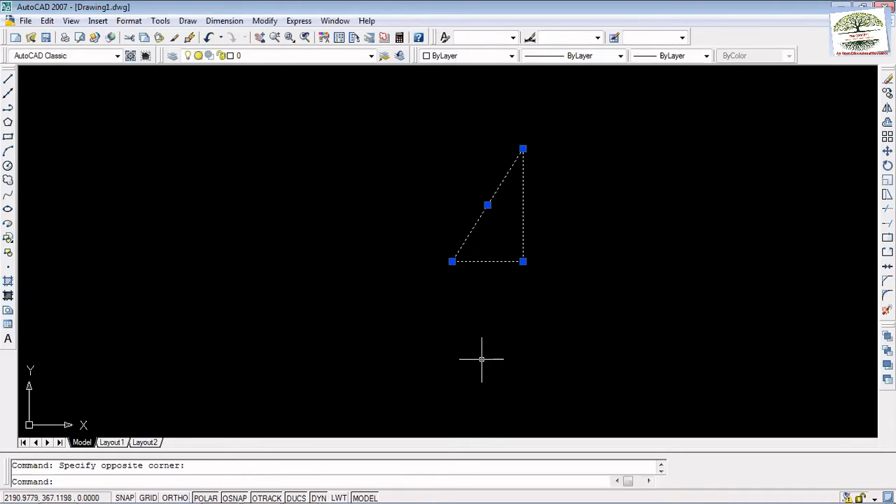
{"action": "type", "text": "mirror"}
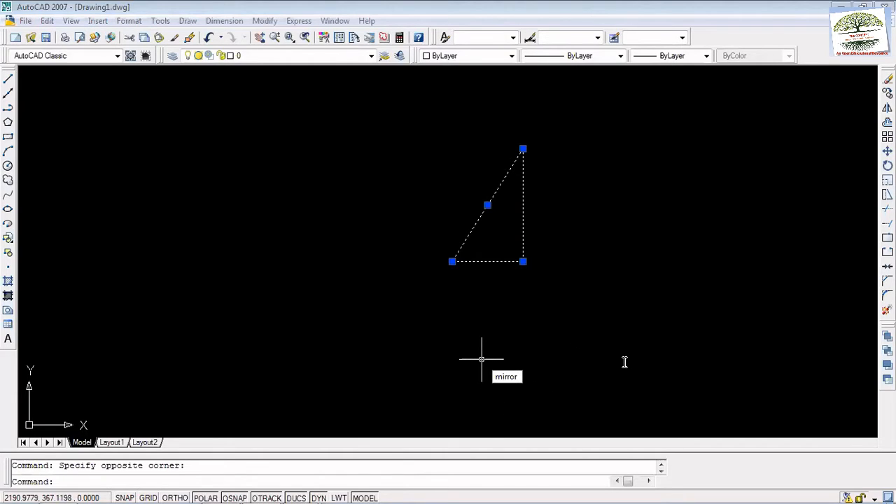
{"action": "key", "text": "Return"}
{"action": "left_click", "coordinate": [523, 262]}
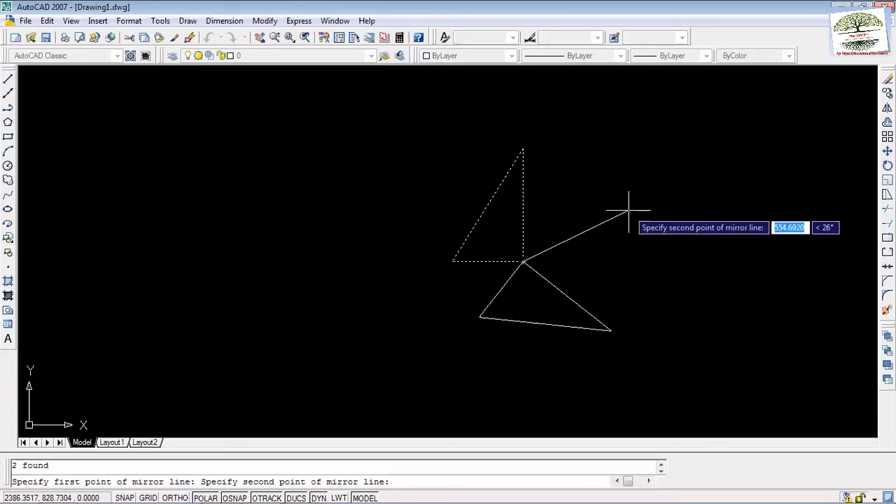
{"action": "left_click", "coordinate": [522, 150]}
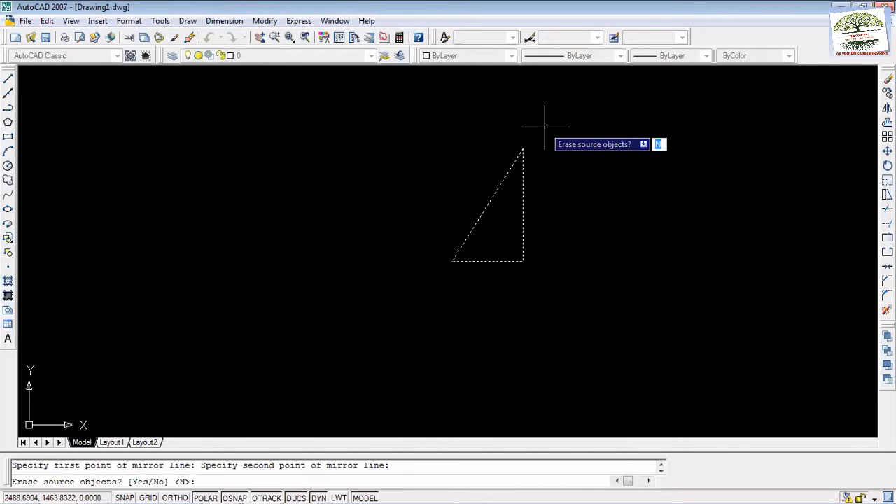
{"action": "key", "text": "Return"}
Cancel the repeated Mirror command and undo the triangle's mirrored copy.
{"action": "key", "text": "Return"}
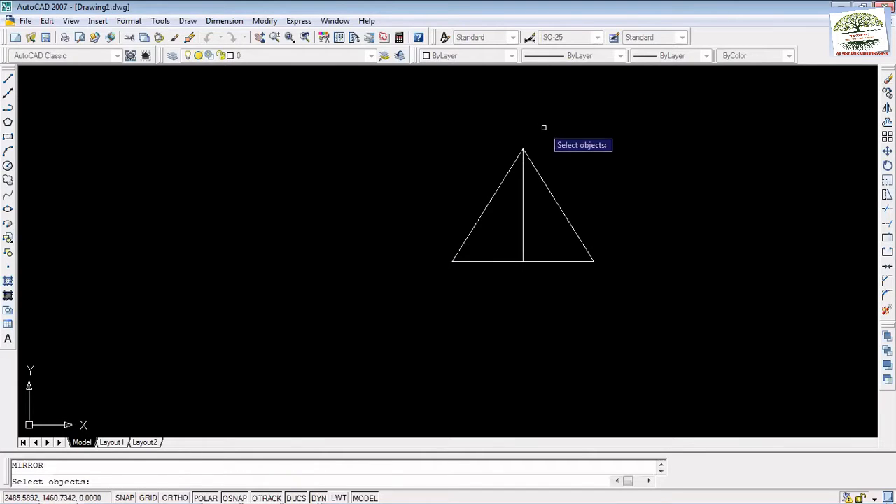
{"action": "key", "text": "Escape"}
{"action": "key", "text": "Escape"}
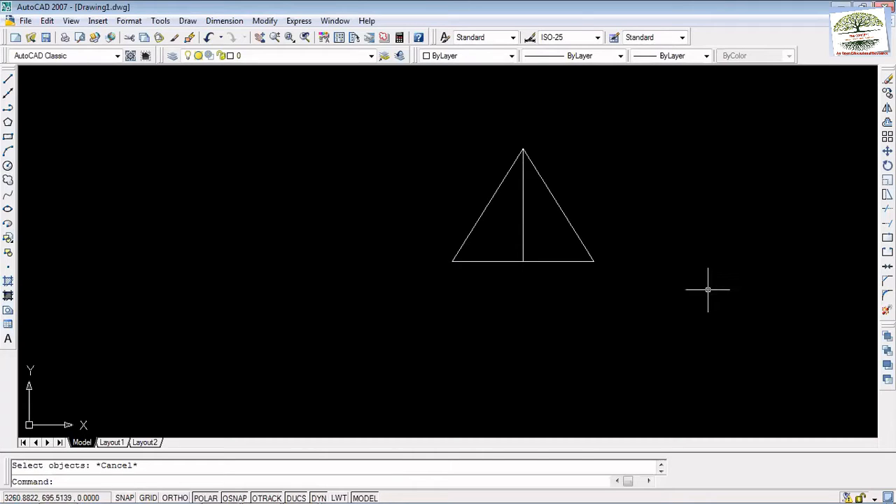
{"action": "key", "text": "ctrl+z"}
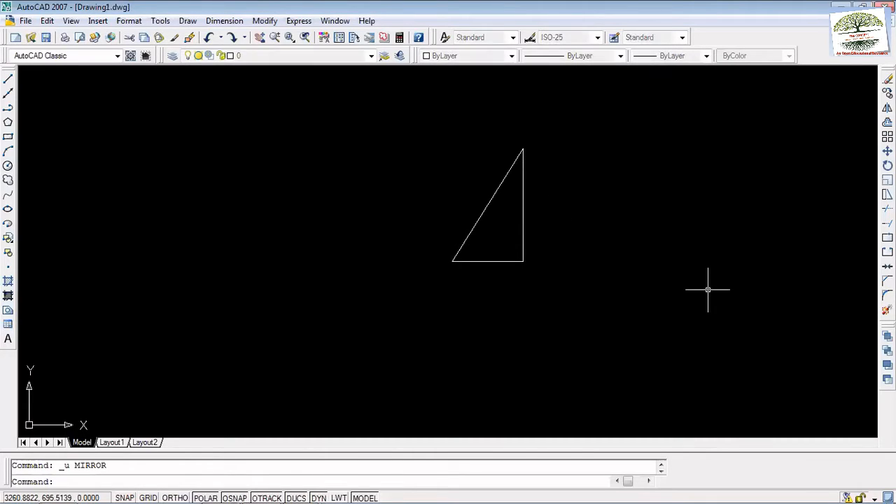
{"action": "left_click", "coordinate": [566, 340]}
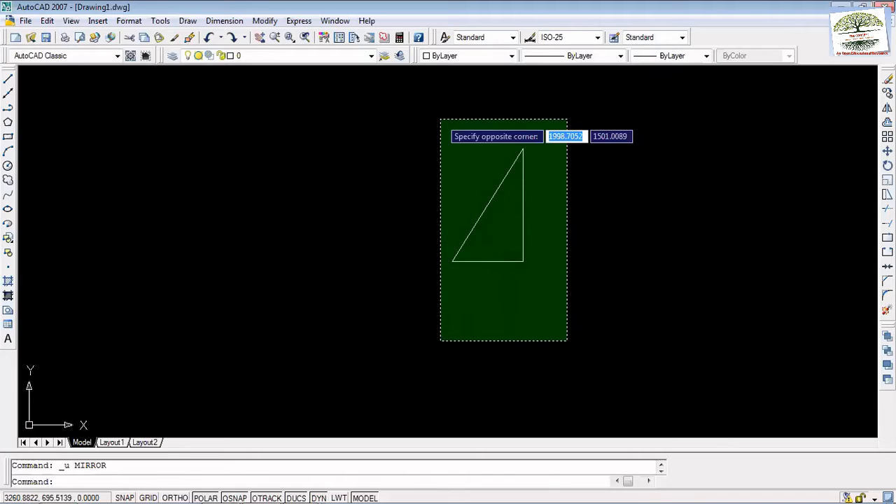
{"action": "left_click", "coordinate": [443, 120]}
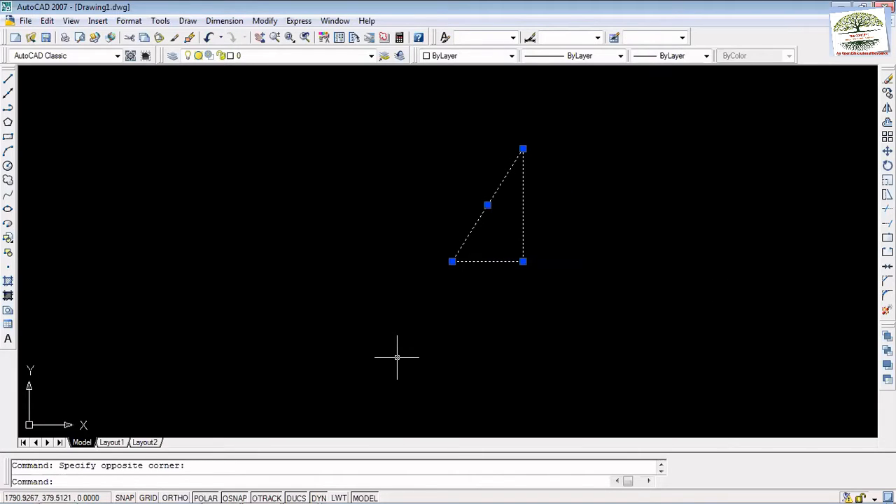
{"action": "key", "text": "Return"}
{"action": "type", "text": "irror"}
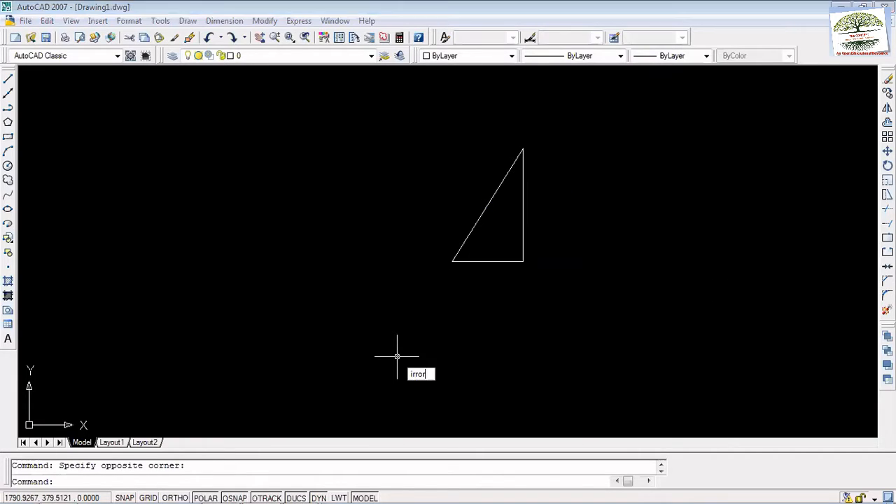
{"action": "key", "text": "Home"}
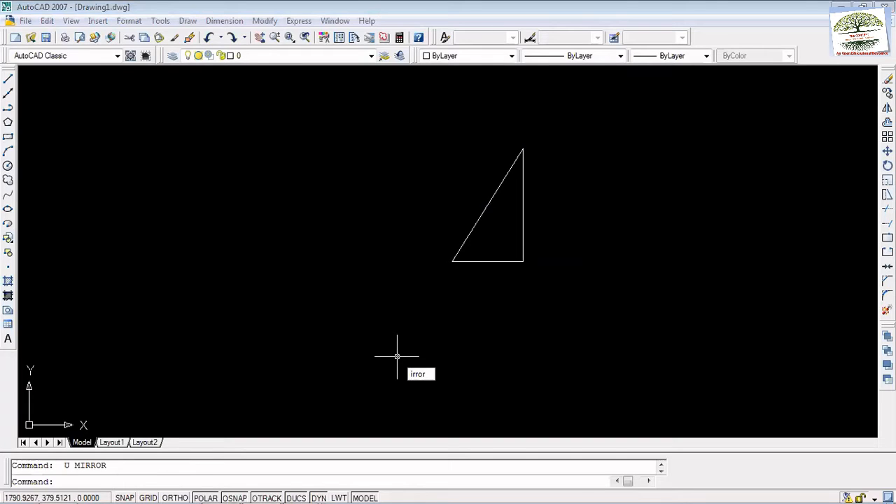
{"action": "type", "text": "m"}
{"action": "key", "text": "Right"}
{"action": "key", "text": "Right"}
{"action": "key", "text": "Right"}
{"action": "key", "text": "Right"}
{"action": "key", "text": "Right"}
{"action": "key", "text": "Return"}
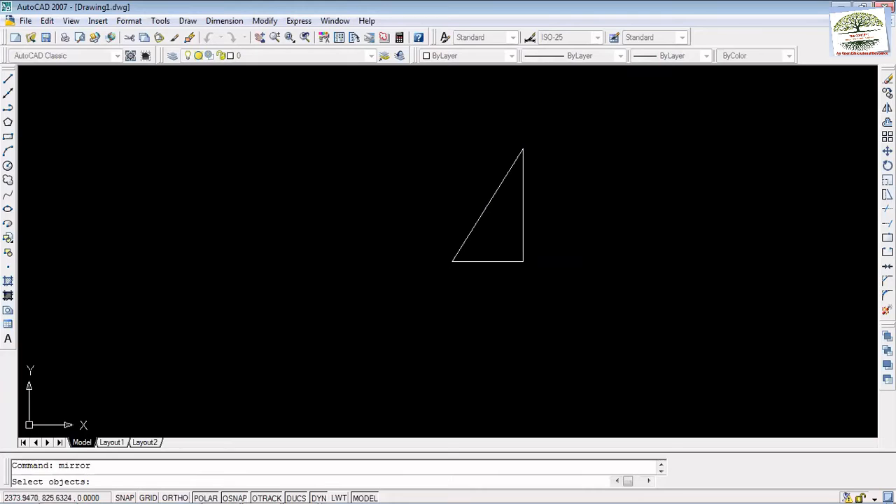
{"action": "left_click", "coordinate": [525, 260]}
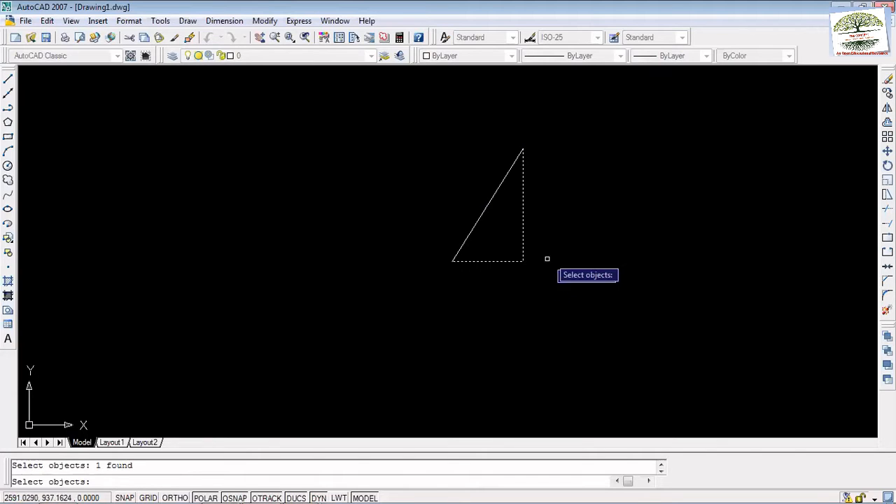
{"action": "key", "text": "Escape"}
Mirror the preselected triangle about its vertical side, keeping the original, and undo the mirrored copy.
{"action": "left_click", "coordinate": [580, 289]}
{"action": "left_click", "coordinate": [310, 88]}
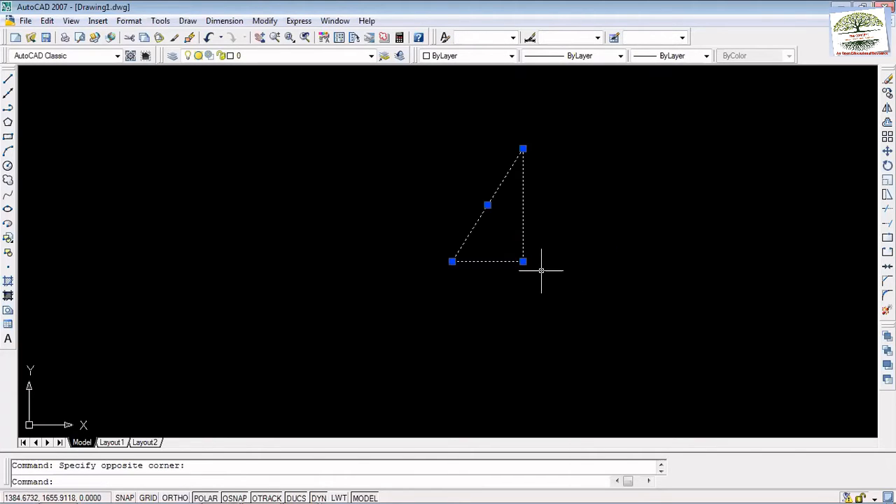
{"action": "type", "text": "mirror"}
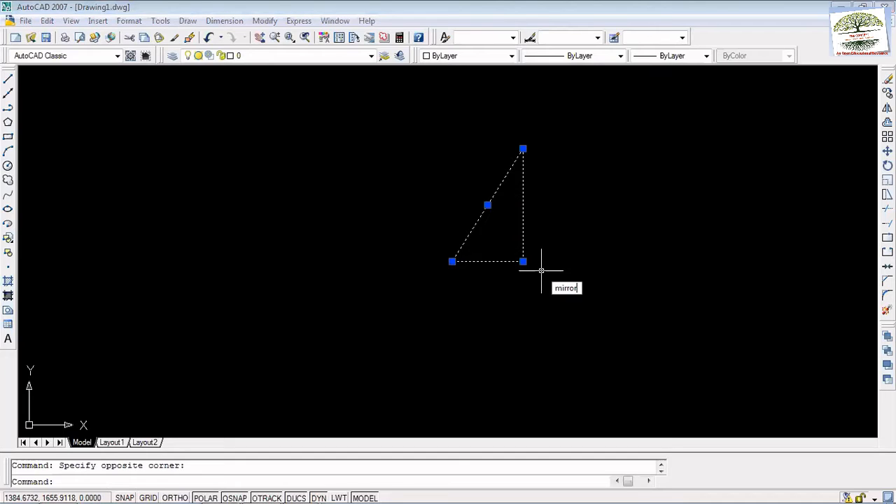
{"action": "key", "text": "Return"}
{"action": "left_click", "coordinate": [523, 261]}
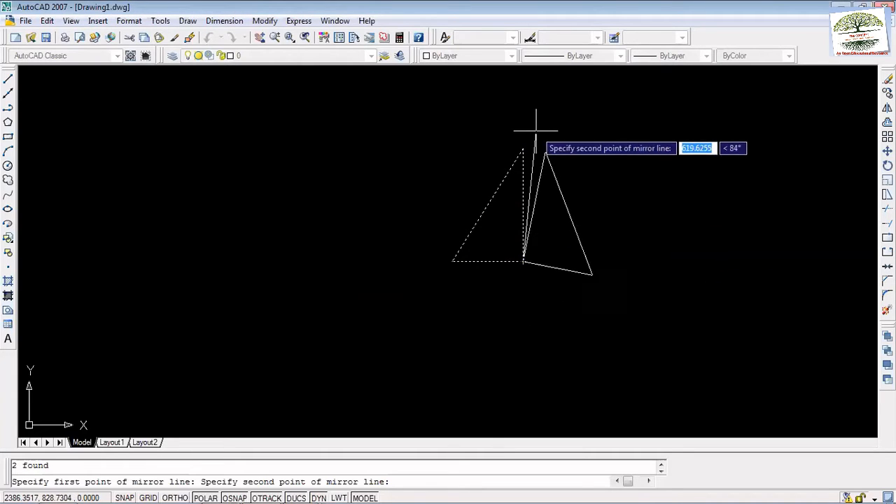
{"action": "left_click", "coordinate": [524, 148]}
{"action": "key", "text": "Return"}
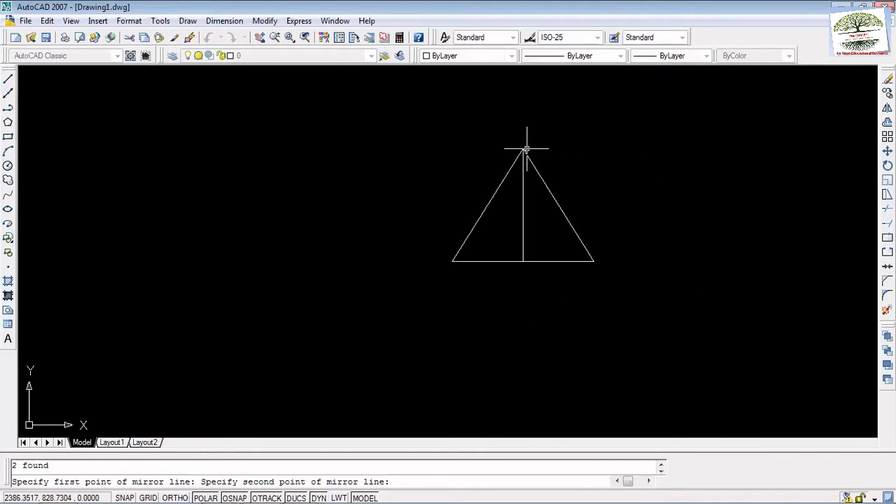
{"action": "left_click", "coordinate": [527, 149]}
{"action": "key", "text": "Return"}
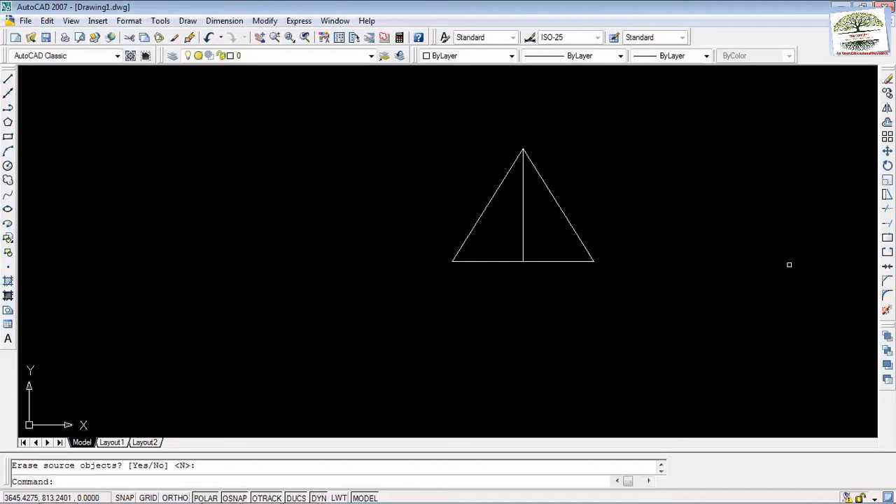
{"action": "key", "text": "ctrl+z"}
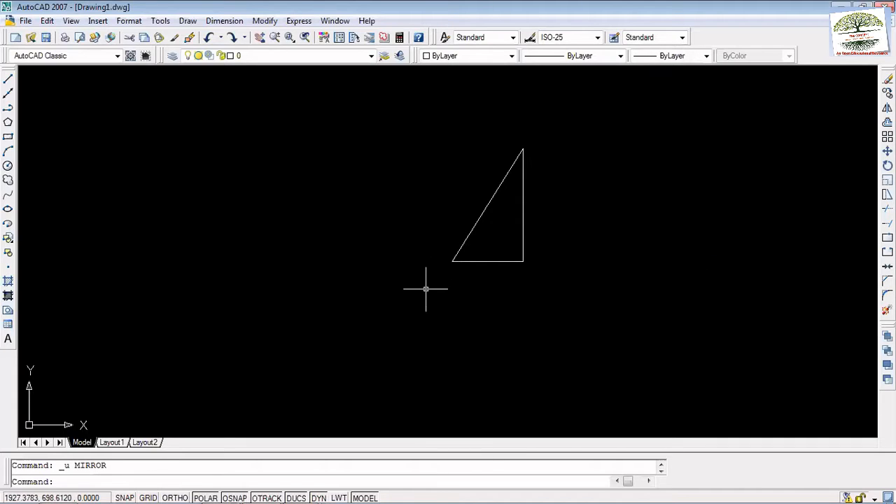
Select the right triangle and mirror it across its vertical side, keeping the source objects, to form a full triangle.
{"action": "left_click", "coordinate": [580, 308]}
{"action": "left_click", "coordinate": [453, 133]}
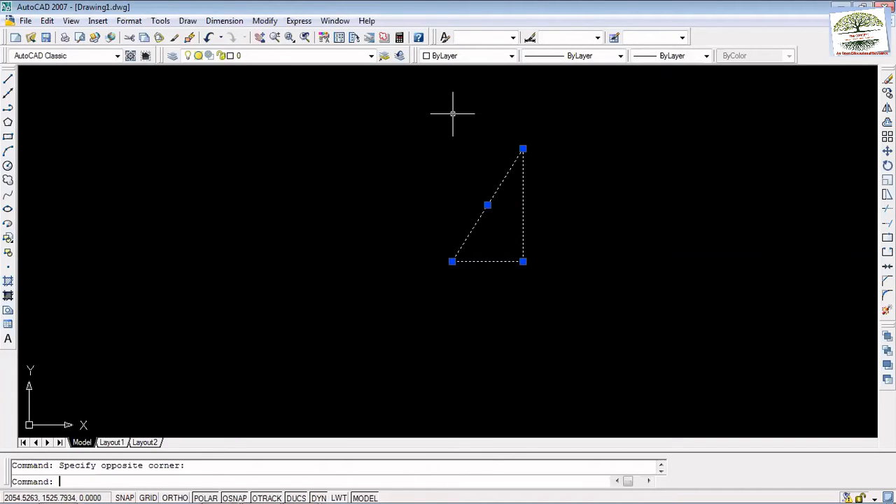
{"action": "type", "text": "mirror"}
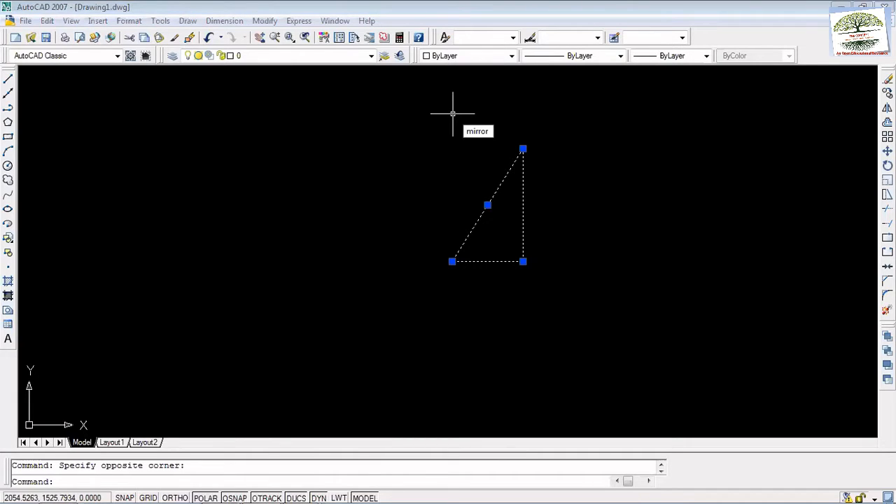
{"action": "key", "text": "Return"}
{"action": "left_click", "coordinate": [526, 239]}
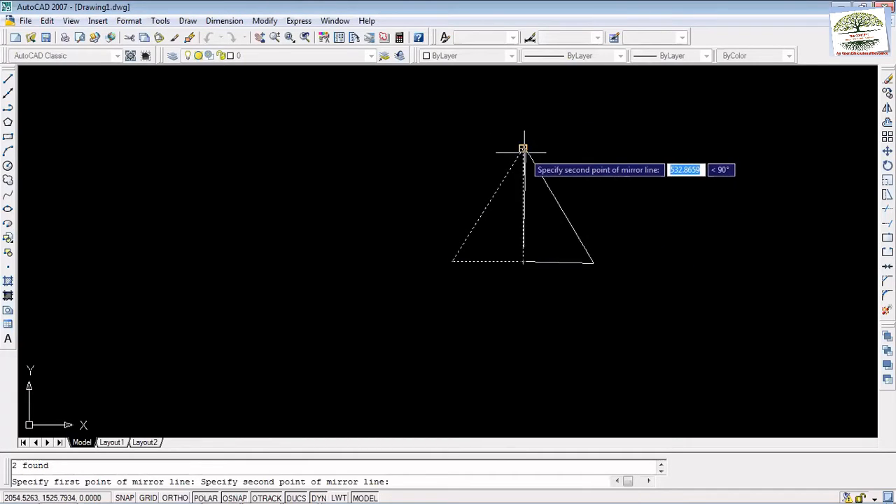
{"action": "left_click", "coordinate": [524, 144]}
{"action": "key", "text": "Return"}
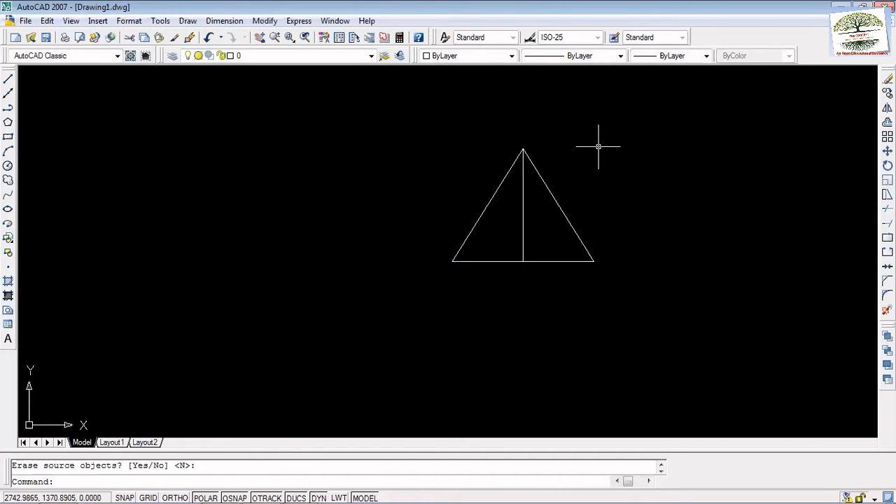
Erase all objects in the drawing and draw one long horizontal line across the upper drawing area.
{"action": "key", "text": "ctrl+a"}
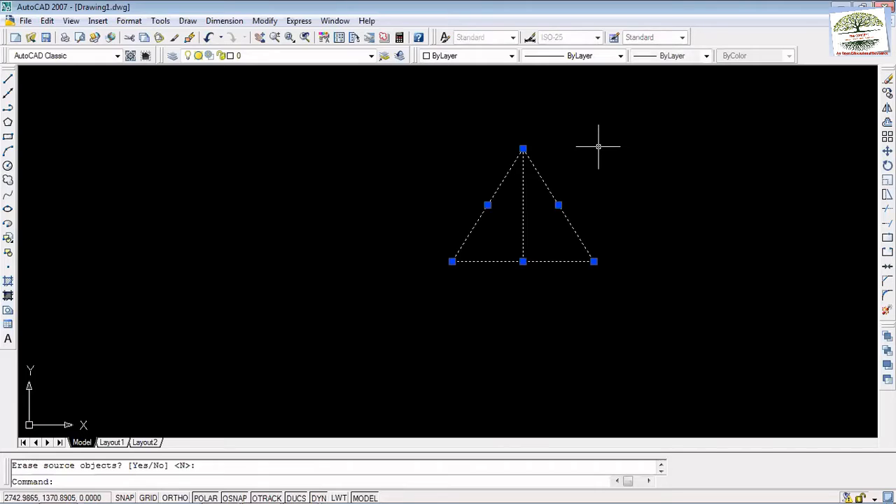
{"action": "key", "text": "Delete"}
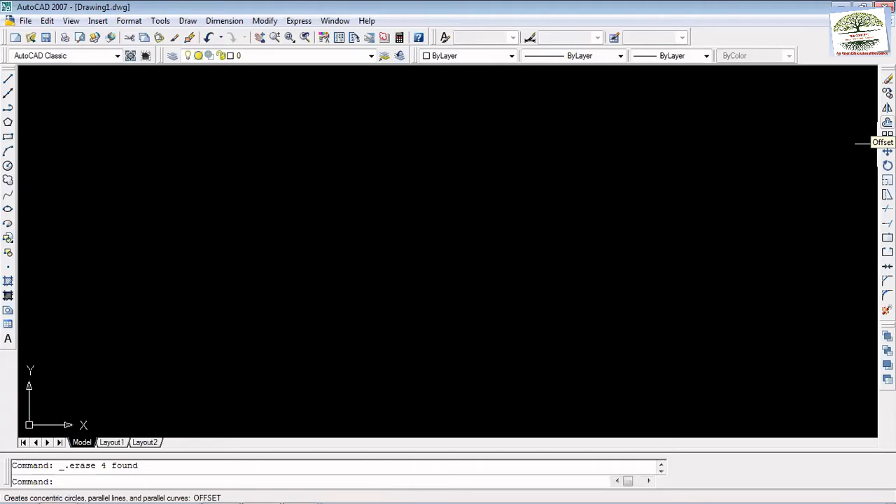
{"action": "left_click", "coordinate": [8, 79]}
{"action": "left_click", "coordinate": [188, 126]}
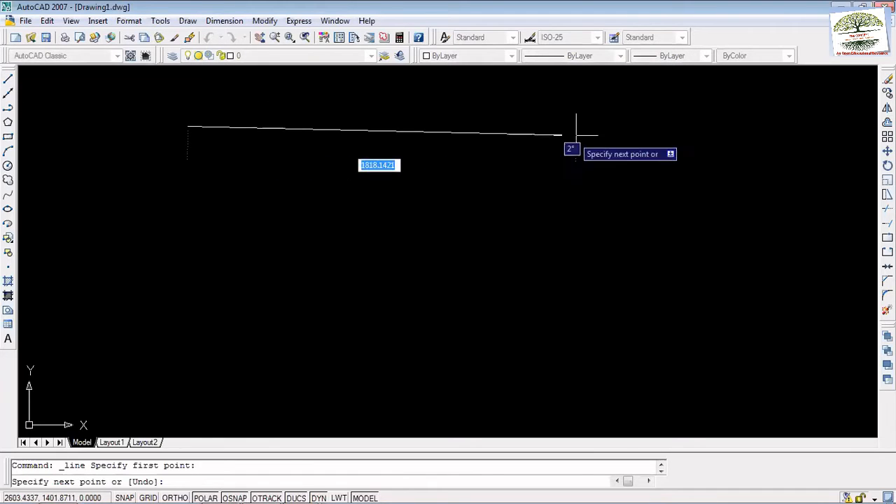
{"action": "left_click", "coordinate": [655, 127]}
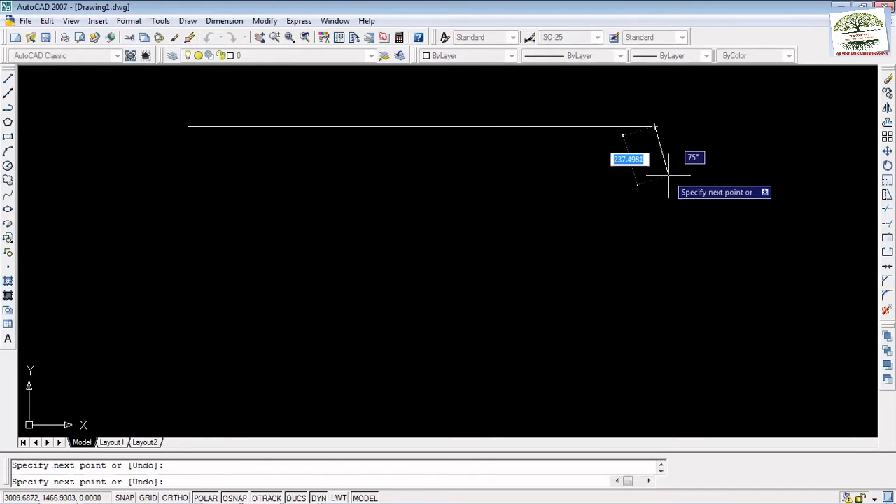
{"action": "key", "text": "Escape"}
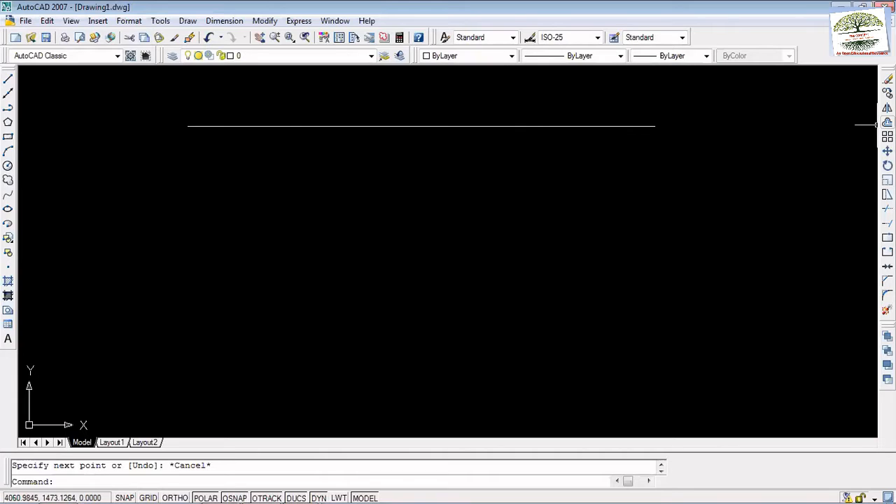
Try to offset the horizontal line by a distance of 10.
{"action": "left_click", "coordinate": [887, 122]}
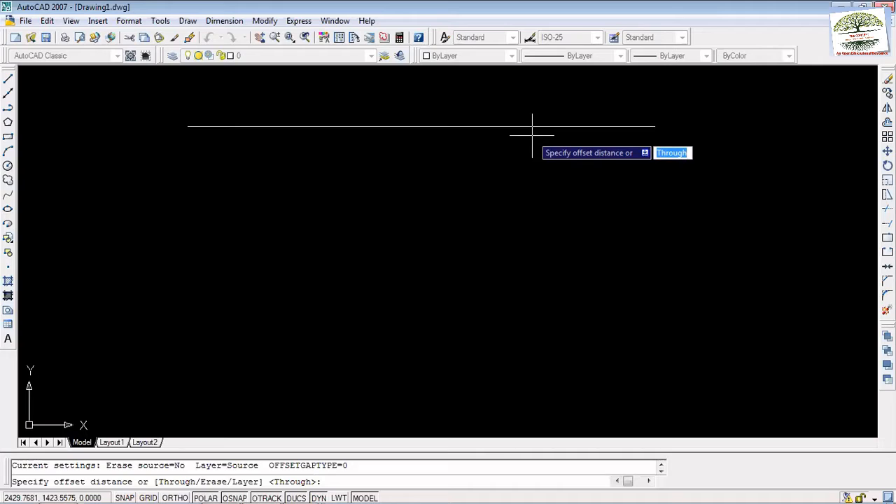
{"action": "type", "text": "10"}
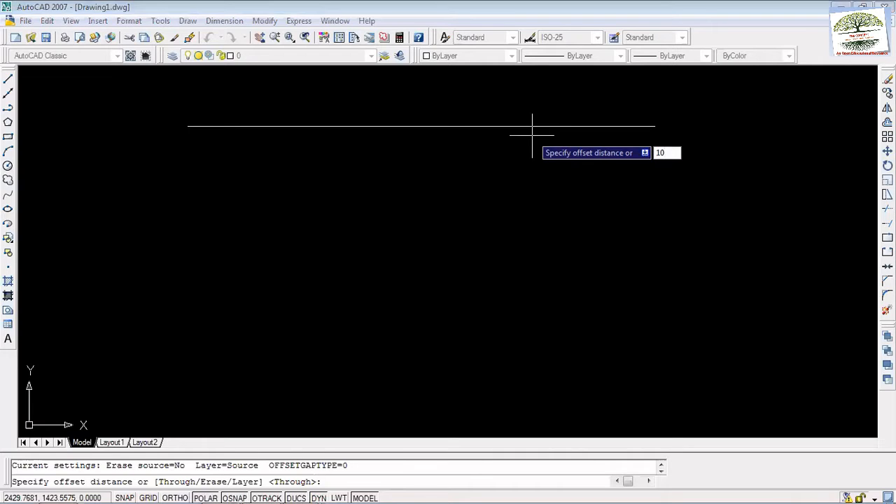
{"action": "key", "text": "Return"}
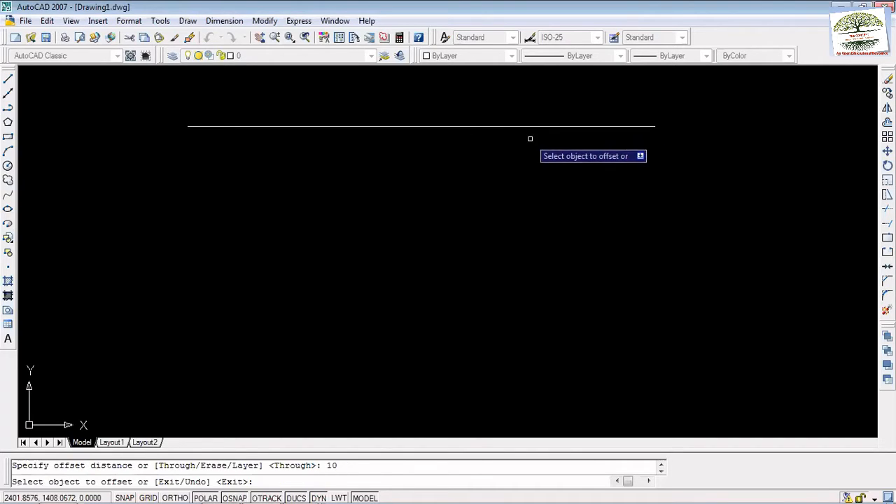
{"action": "left_click", "coordinate": [507, 126]}
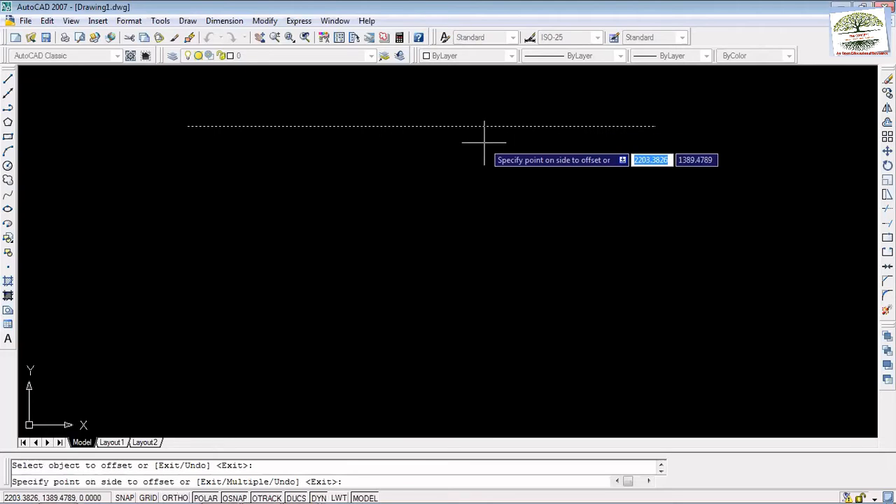
{"action": "right_click", "coordinate": [488, 144]}
{"action": "left_click", "coordinate": [494, 151]}
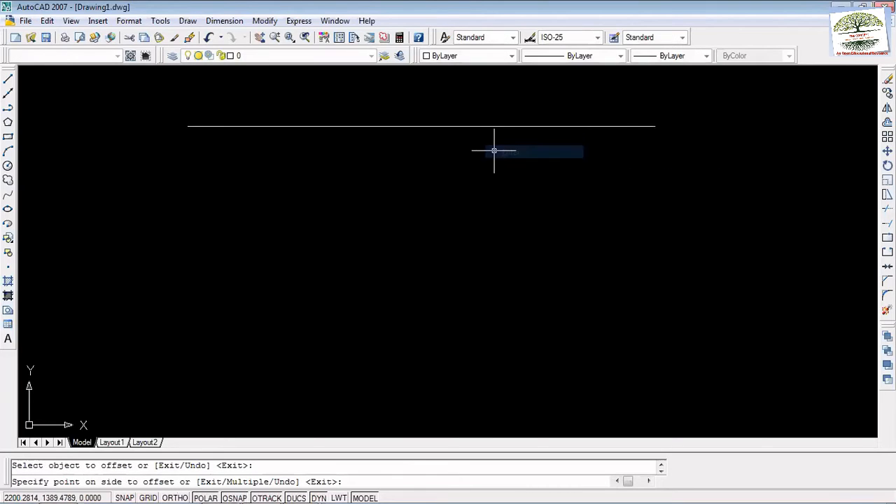
{"action": "left_click", "coordinate": [443, 148]}
{"action": "left_click", "coordinate": [446, 148]}
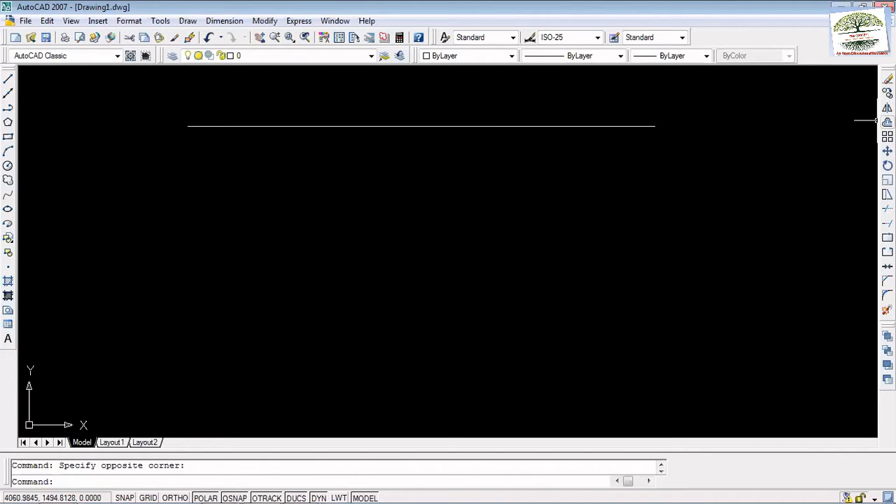
Offset the horizontal line by a distance of 10 to create a parallel line just below it, and end the command.
{"action": "left_click", "coordinate": [633, 127]}
{"action": "left_click", "coordinate": [632, 128]}
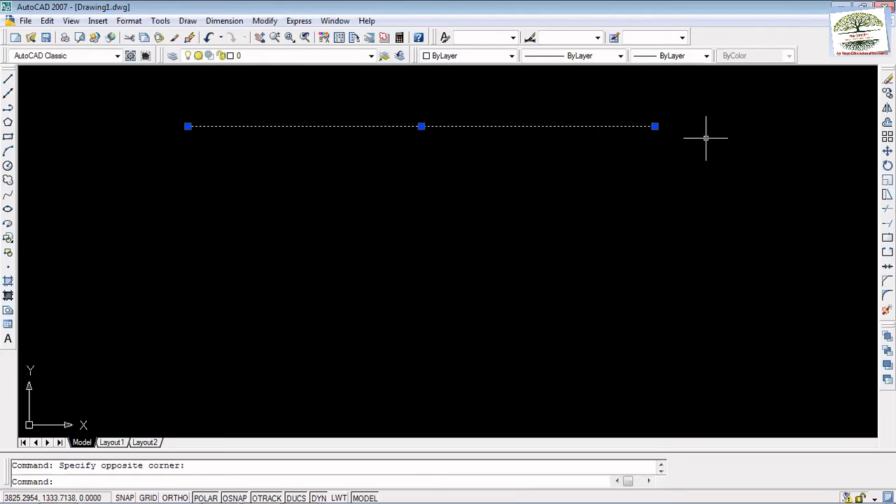
{"action": "left_click", "coordinate": [887, 122]}
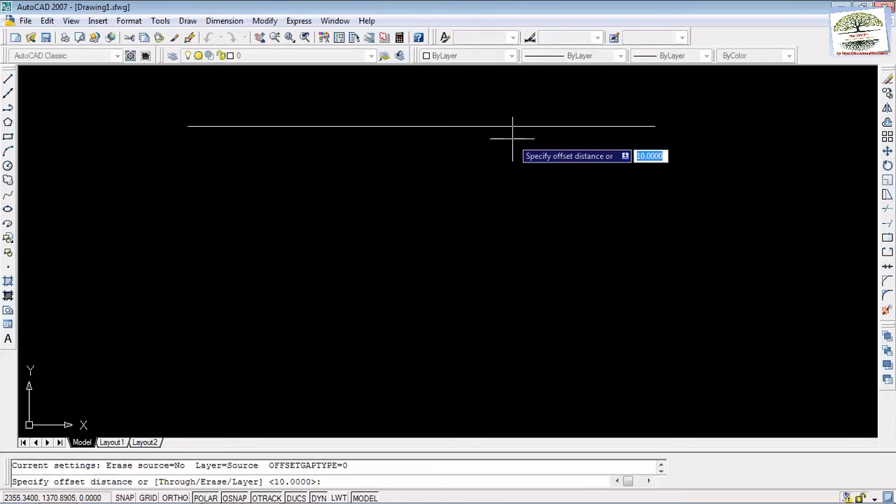
{"action": "left_click", "coordinate": [469, 145]}
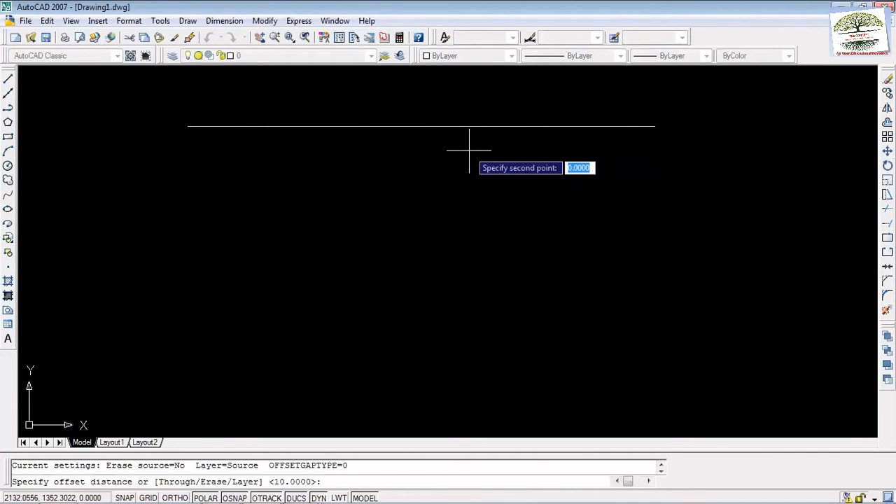
{"action": "left_click", "coordinate": [469, 148]}
{"action": "left_click", "coordinate": [487, 152]}
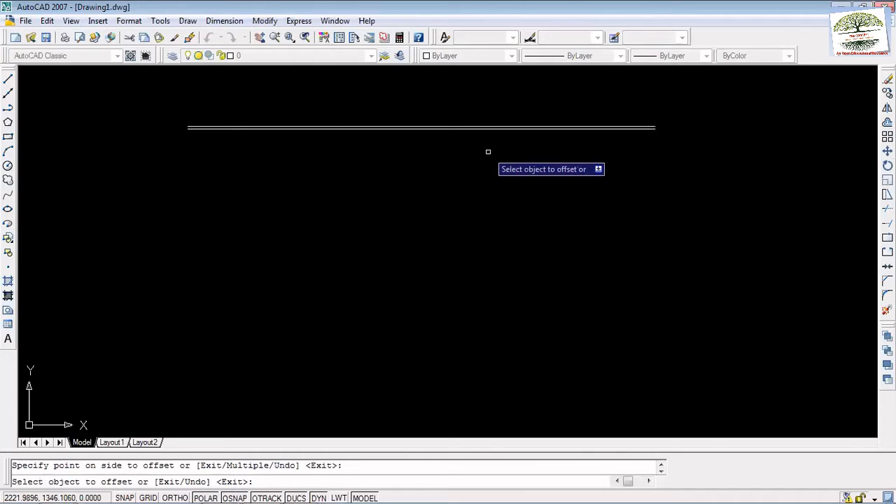
{"action": "right_click", "coordinate": [489, 154]}
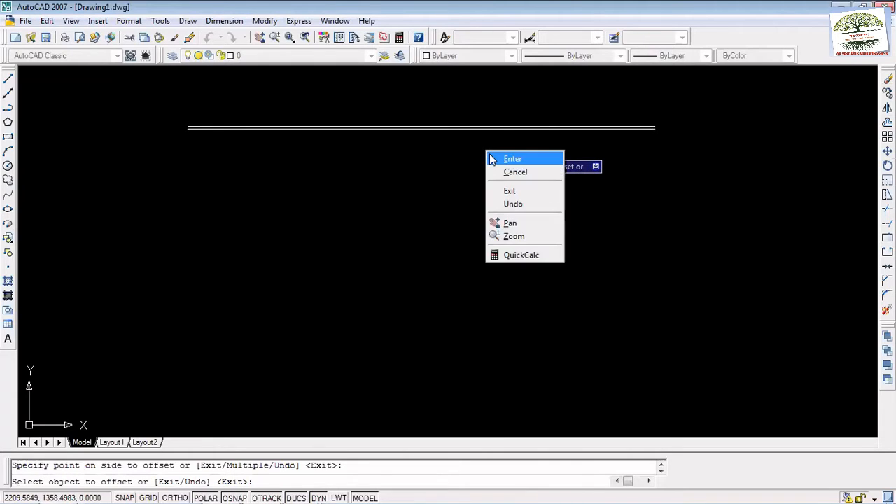
{"action": "left_click", "coordinate": [492, 156]}
{"action": "left_click", "coordinate": [446, 142]}
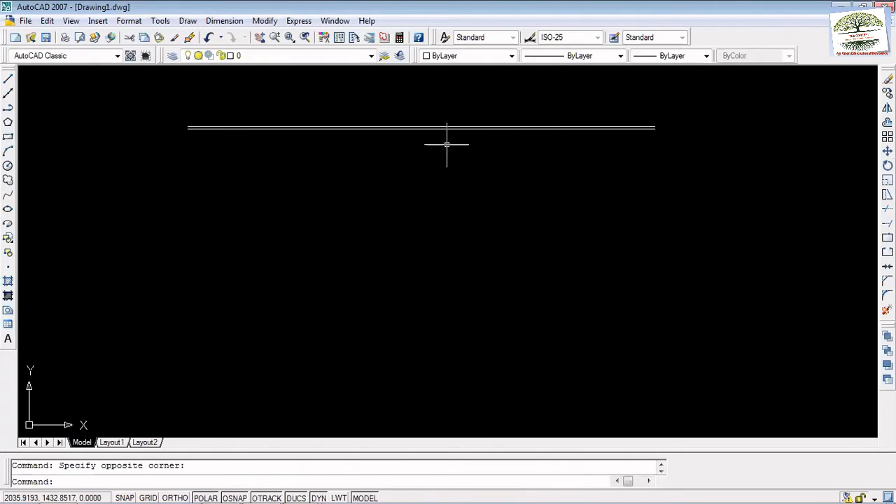
{"action": "key", "text": "Escape"}
Add a linear dimension between the right endpoints of the two parallel lines, placed just beyond their ends.
{"action": "scroll", "coordinate": [630, 147], "scroll_direction": "up", "scroll_amount": 1}
{"action": "scroll", "coordinate": [607, 164], "scroll_direction": "up", "scroll_amount": 8}
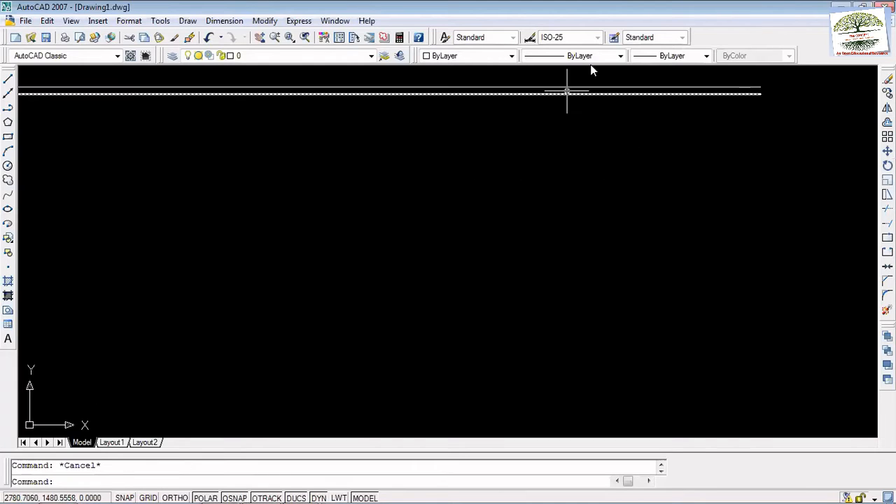
{"action": "scroll", "coordinate": [589, 139], "scroll_direction": "down", "scroll_amount": 3}
{"action": "scroll", "coordinate": [616, 137], "scroll_direction": "down", "scroll_amount": 2}
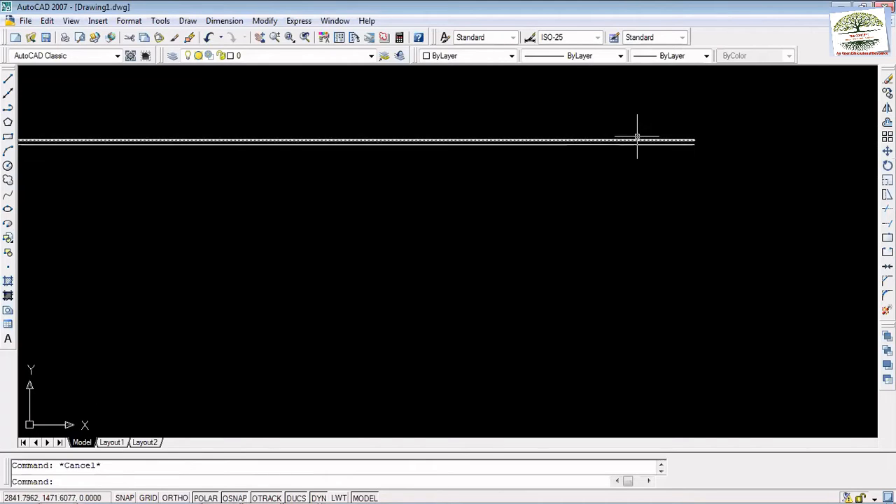
{"action": "scroll", "coordinate": [714, 134], "scroll_direction": "up", "scroll_amount": 2}
{"action": "scroll", "coordinate": [649, 145], "scroll_direction": "up", "scroll_amount": 3}
{"action": "scroll", "coordinate": [651, 149], "scroll_direction": "up", "scroll_amount": 1}
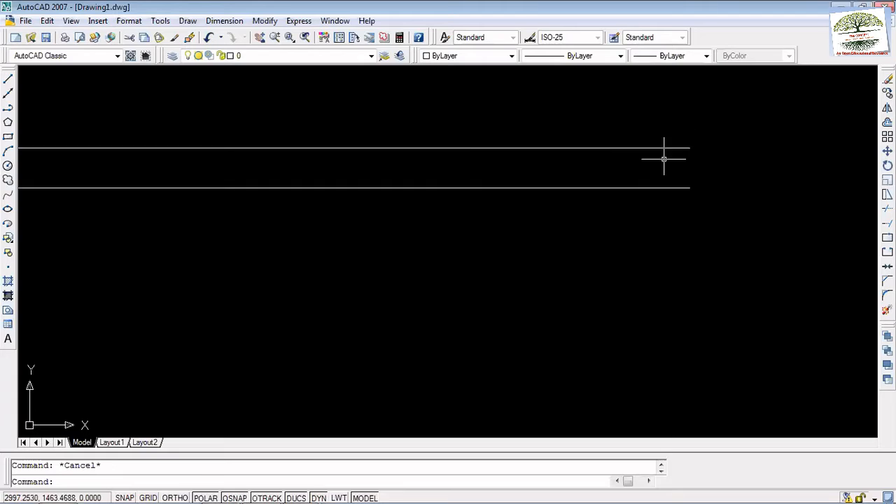
{"action": "left_click", "coordinate": [222, 21]}
{"action": "left_click", "coordinate": [221, 34]}
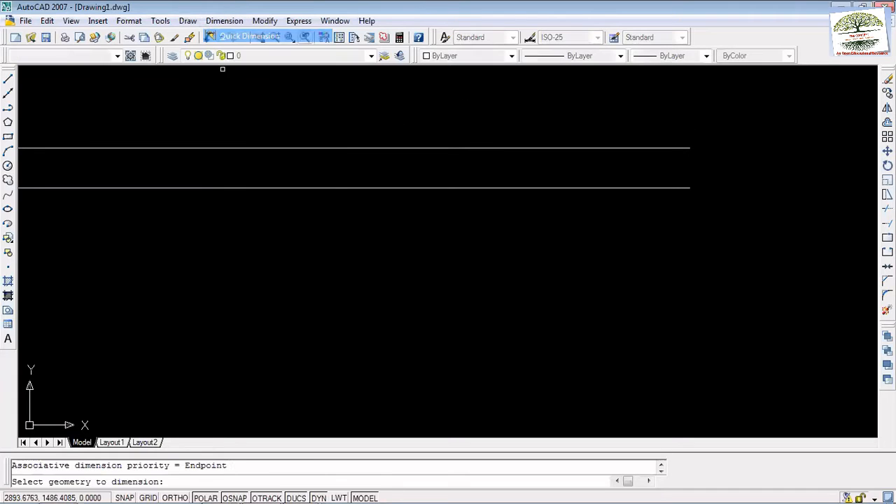
{"action": "left_click", "coordinate": [231, 21]}
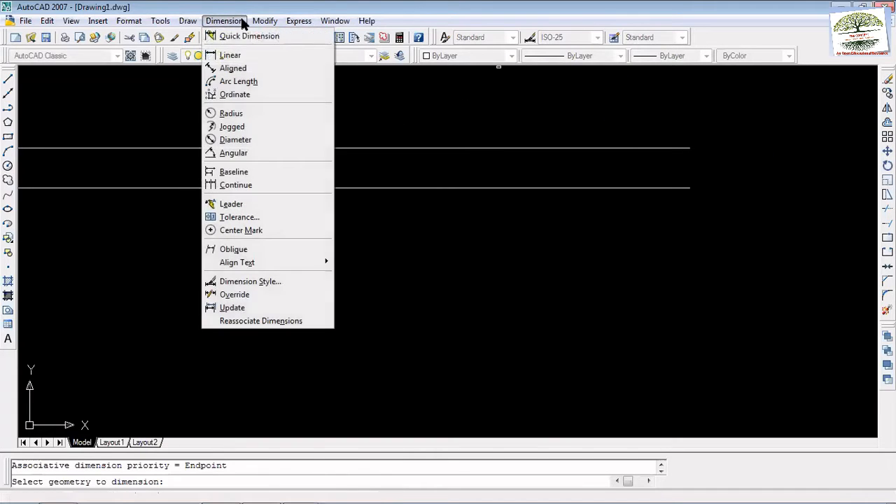
{"action": "left_click", "coordinate": [226, 54]}
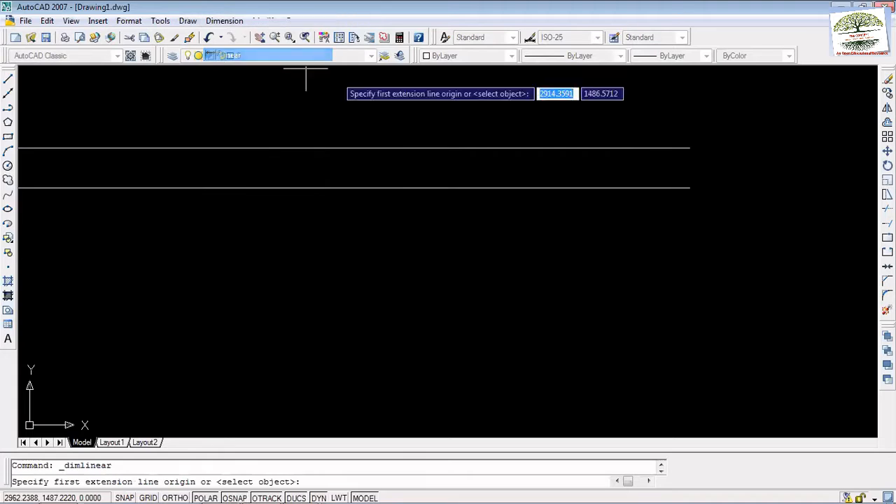
{"action": "left_click", "coordinate": [690, 148]}
{"action": "left_click", "coordinate": [689, 187]}
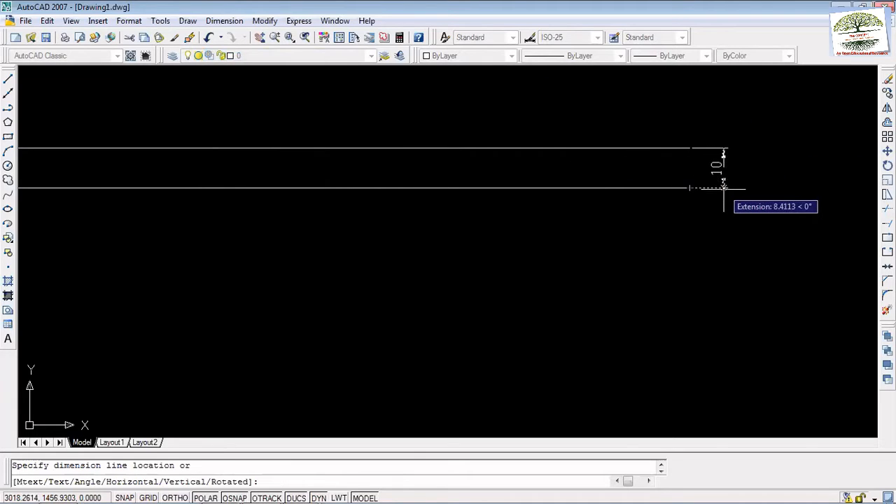
{"action": "left_click", "coordinate": [721, 186]}
{"action": "scroll", "coordinate": [742, 163], "scroll_direction": "up", "scroll_amount": 6}
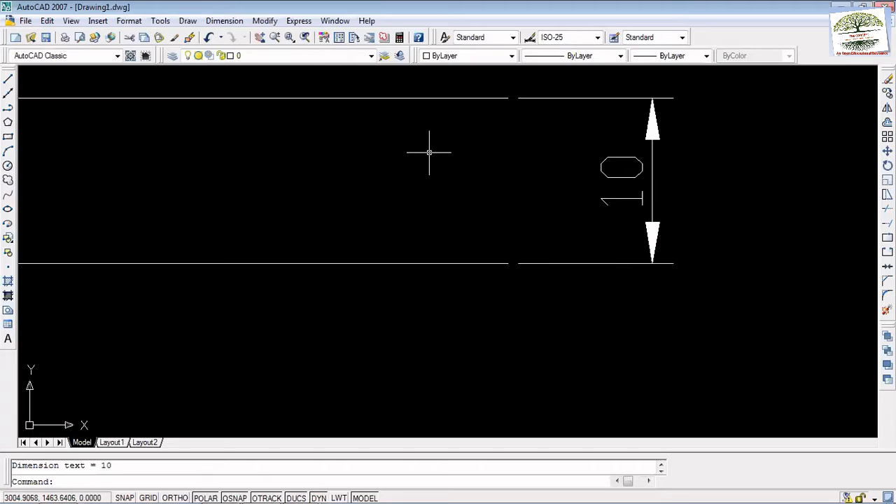
Run Offset with a distance of 10 and create a third parallel line below the lower line.
{"action": "scroll", "coordinate": [574, 150], "scroll_direction": "down", "scroll_amount": 7}
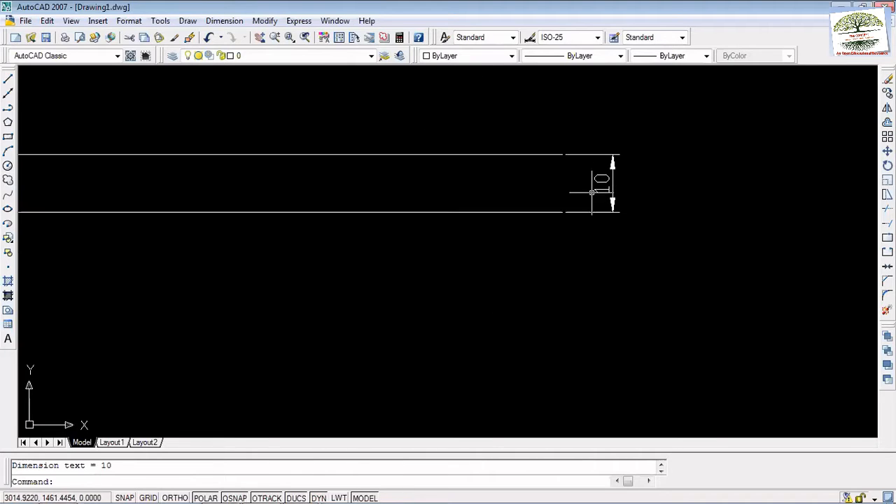
{"action": "scroll", "coordinate": [517, 237], "scroll_direction": "up", "scroll_amount": 1}
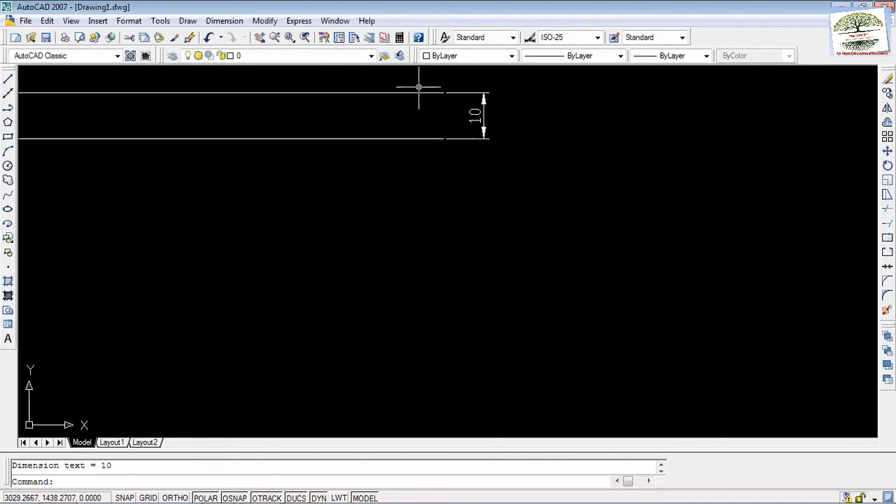
{"action": "scroll", "coordinate": [417, 85], "scroll_direction": "up", "scroll_amount": 3}
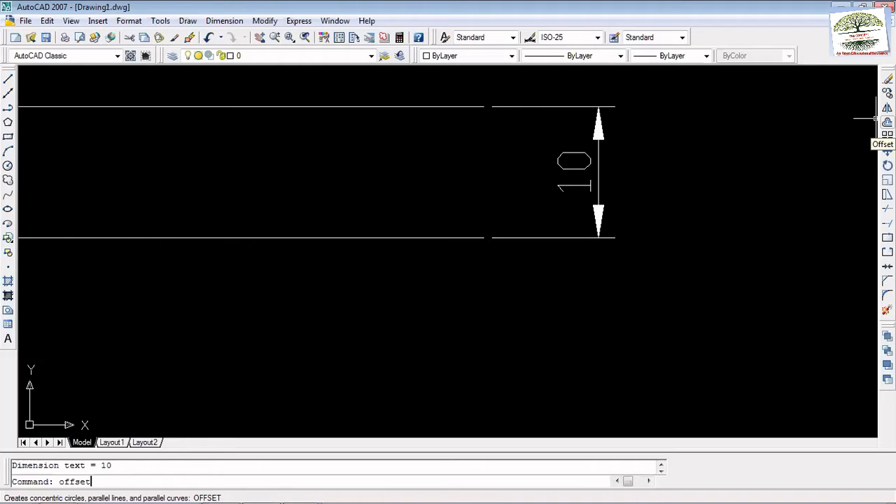
{"action": "key", "text": "Return"}
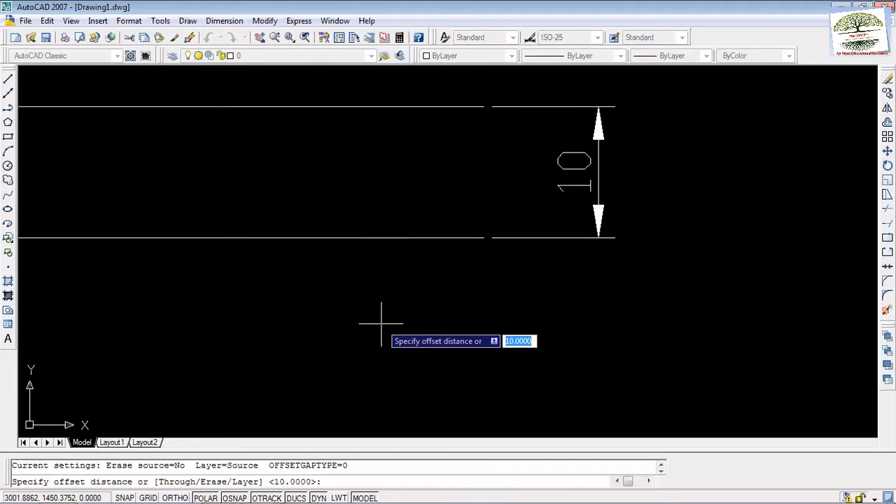
{"action": "key", "text": "Left"}
{"action": "key", "text": "Left"}
{"action": "key", "text": "Left"}
{"action": "key", "text": "Left"}
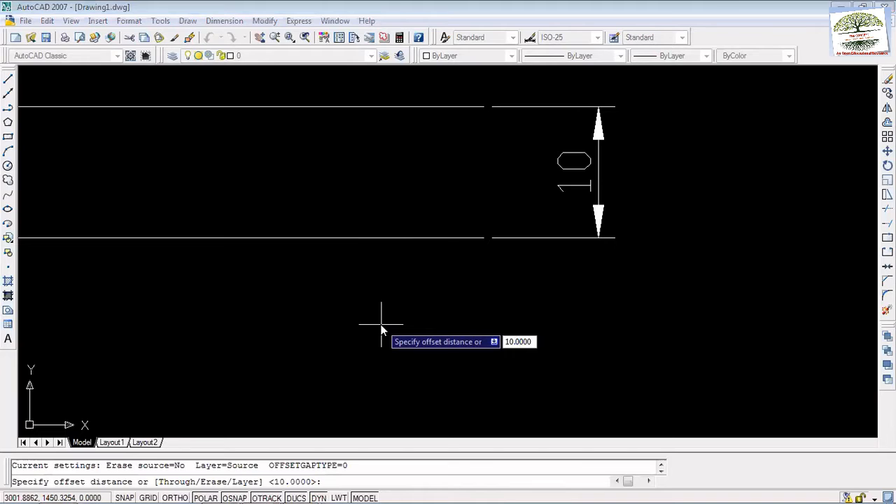
{"action": "key", "text": "Return"}
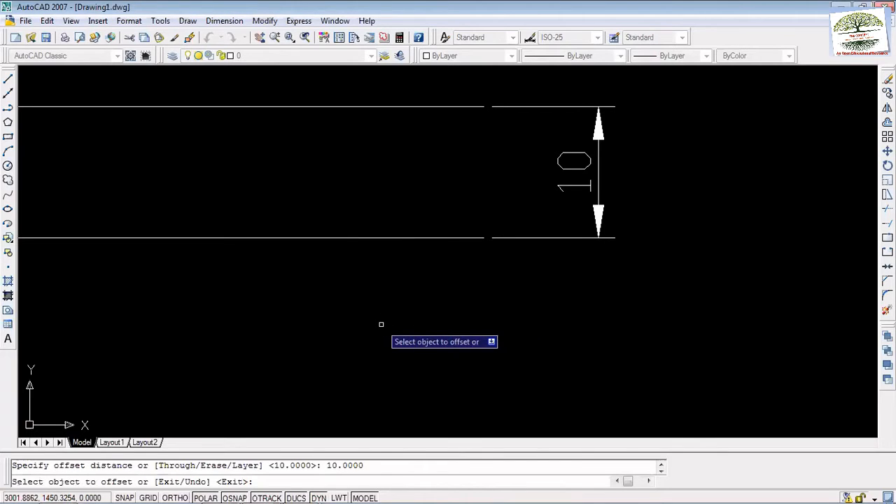
{"action": "left_click", "coordinate": [316, 238]}
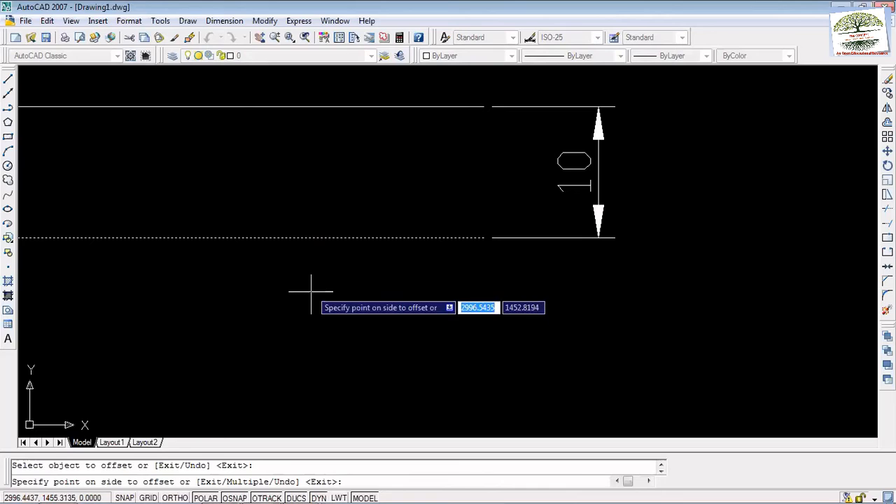
{"action": "left_click", "coordinate": [310, 348]}
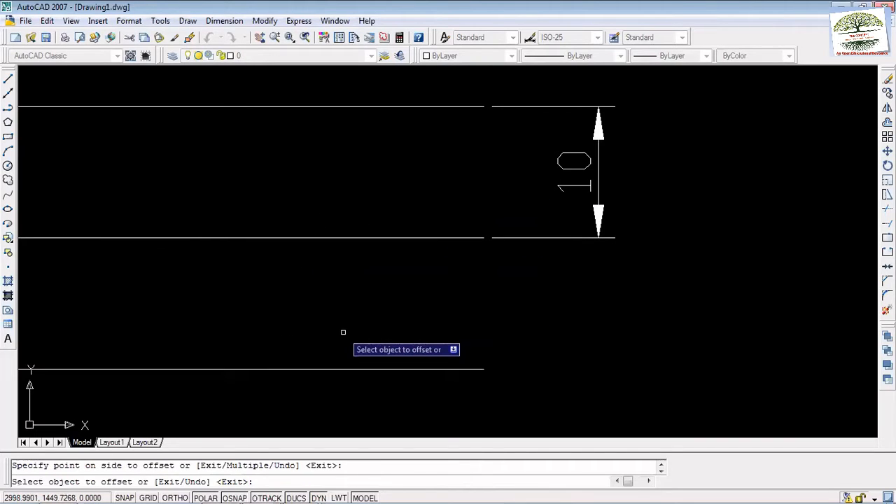
Offset the lowest line downward three more times at the same distance of 10, and end the command.
{"action": "scroll", "coordinate": [343, 332], "scroll_direction": "down", "scroll_amount": 3}
{"action": "scroll", "coordinate": [261, 383], "scroll_direction": "up", "scroll_amount": 2}
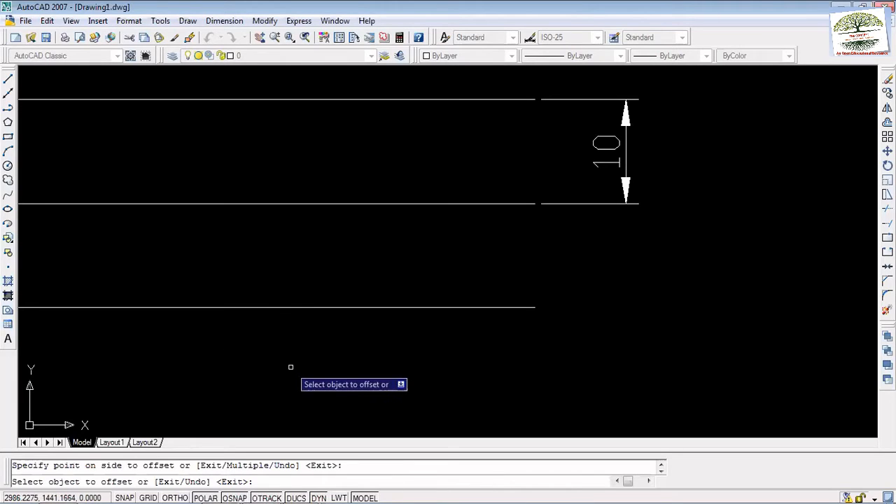
{"action": "left_click", "coordinate": [292, 308]}
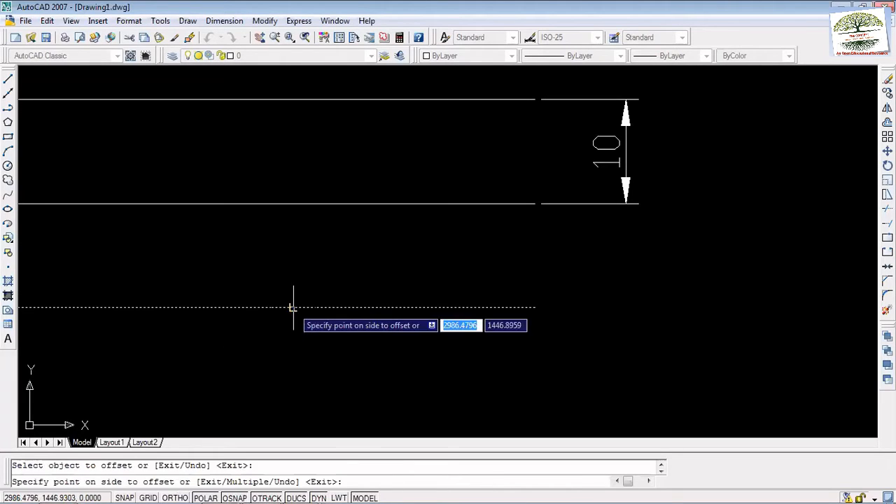
{"action": "left_click", "coordinate": [294, 366]}
{"action": "scroll", "coordinate": [310, 360], "scroll_direction": "down", "scroll_amount": 5}
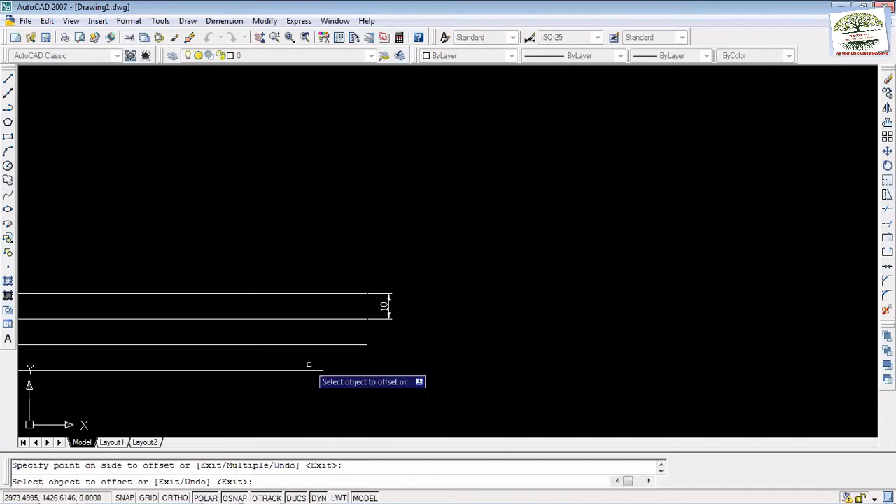
{"action": "scroll", "coordinate": [245, 409], "scroll_direction": "up", "scroll_amount": 3}
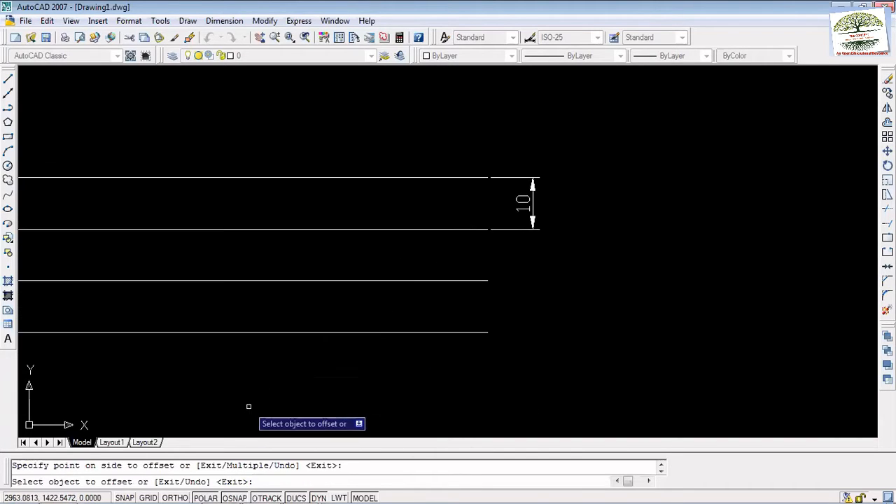
{"action": "left_click", "coordinate": [304, 332]}
{"action": "left_click", "coordinate": [296, 385]}
{"action": "scroll", "coordinate": [336, 376], "scroll_direction": "down", "scroll_amount": 5}
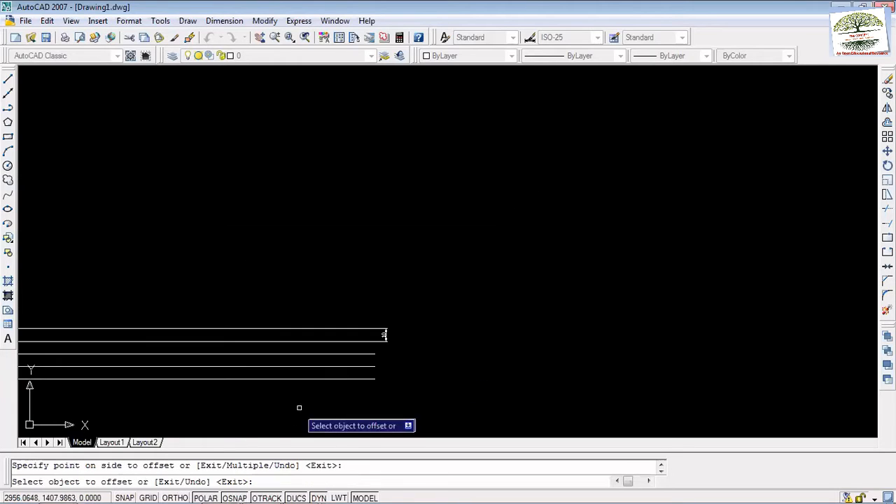
{"action": "scroll", "coordinate": [263, 418], "scroll_direction": "up", "scroll_amount": 3}
{"action": "left_click", "coordinate": [297, 299]}
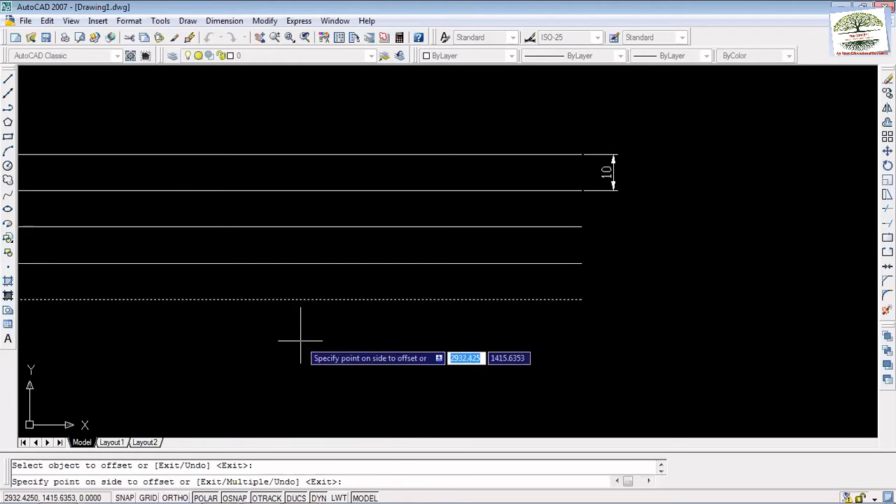
{"action": "left_click", "coordinate": [300, 359]}
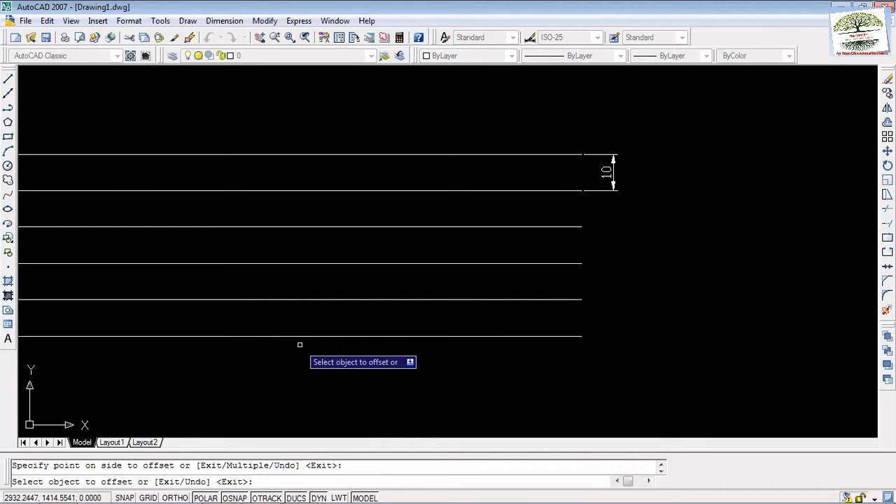
{"action": "key", "text": "Escape"}
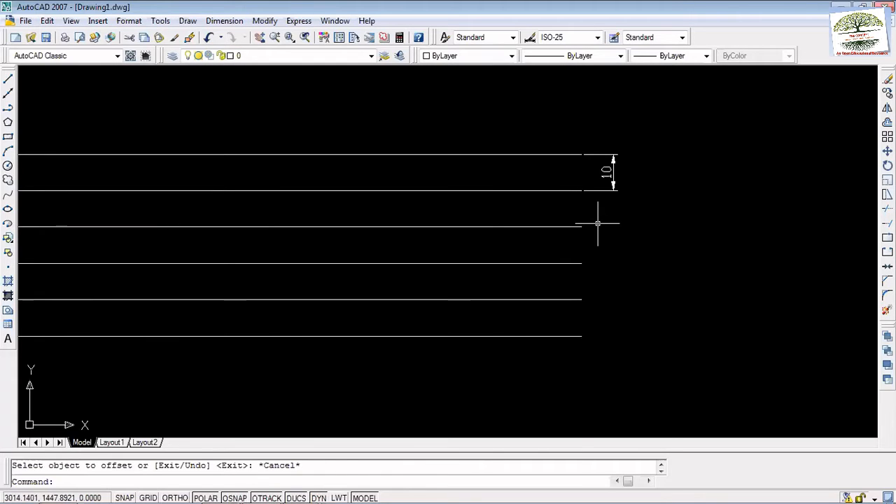
Add a linear dimension from the right endpoint of the third line to that of the lowest line.
{"action": "left_click", "coordinate": [238, 22]}
{"action": "left_click", "coordinate": [231, 55]}
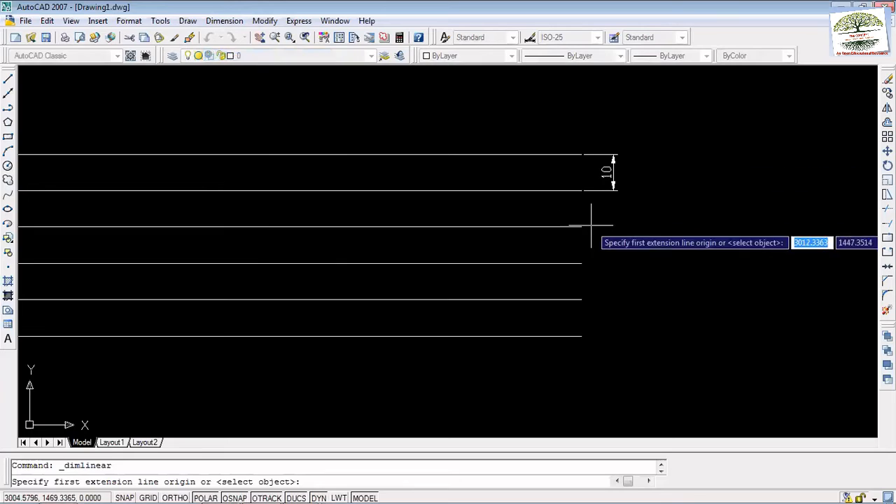
{"action": "left_click", "coordinate": [581, 226]}
{"action": "left_click", "coordinate": [581, 336]}
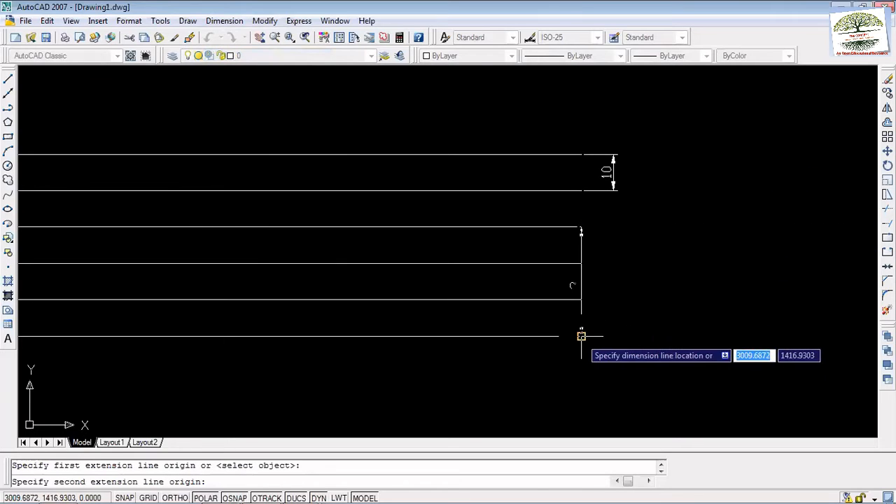
{"action": "left_click", "coordinate": [636, 335]}
{"action": "scroll", "coordinate": [668, 298], "scroll_direction": "up", "scroll_amount": 3}
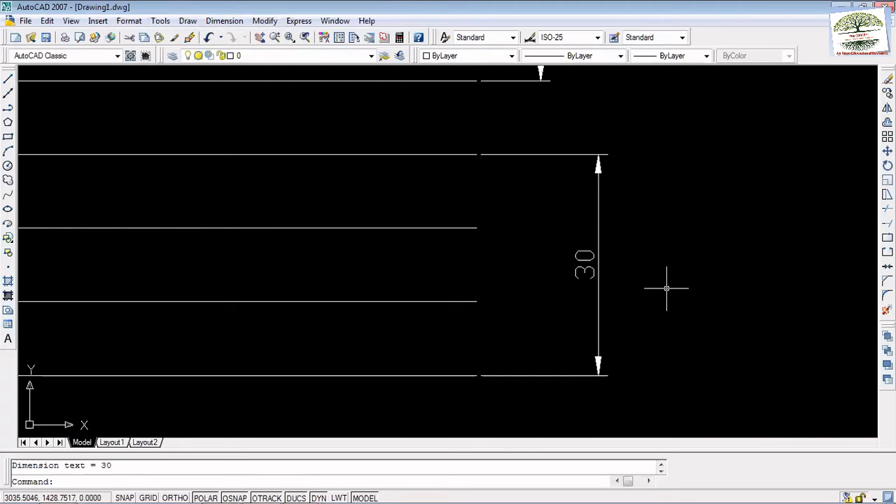
Erase all the lines and dimensions from the drawing.
{"action": "middle_click", "coordinate": [666, 287]}
{"action": "middle_click", "coordinate": [667, 287]}
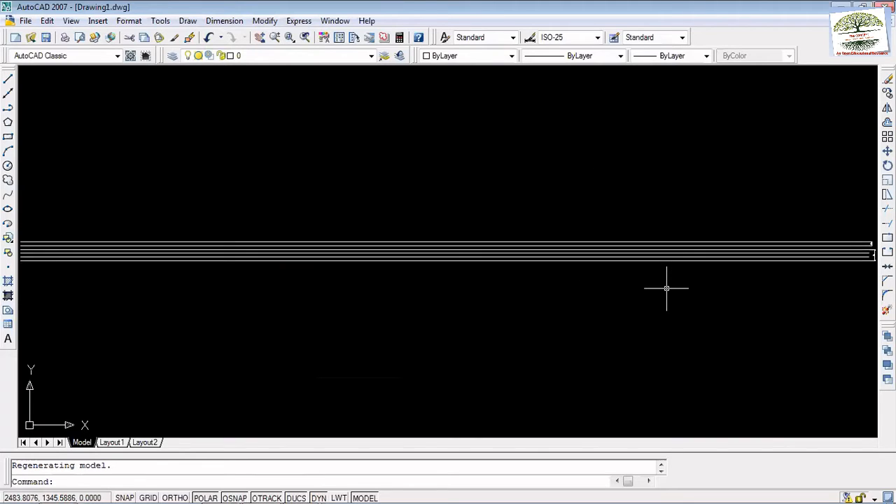
{"action": "key", "text": "ctrl+z"}
{"action": "key", "text": "ctrl+a"}
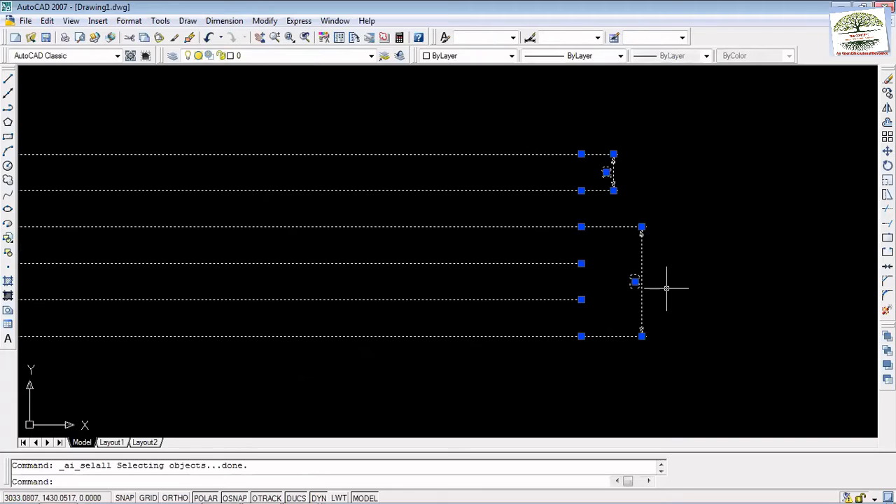
{"action": "key", "text": "Delete"}
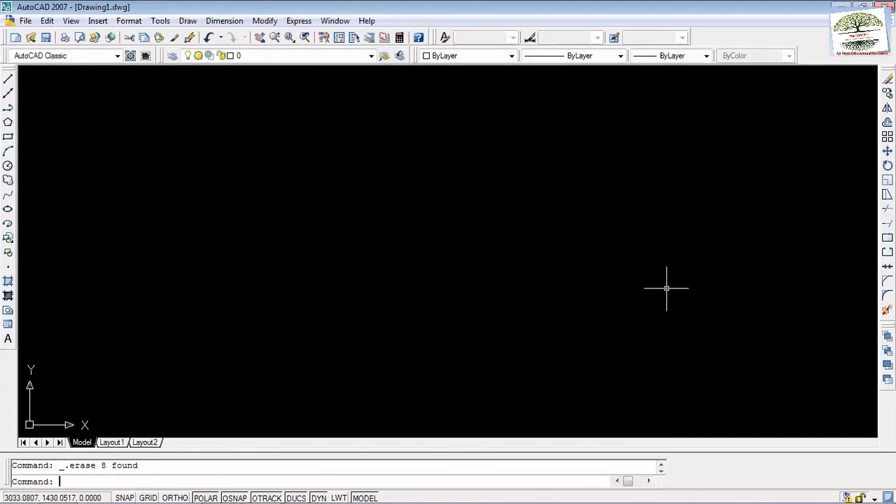
Draw one horizontal line across the upper part of the empty drawing area and end the Line command.
{"action": "left_click", "coordinate": [8, 79]}
{"action": "left_click", "coordinate": [155, 159]}
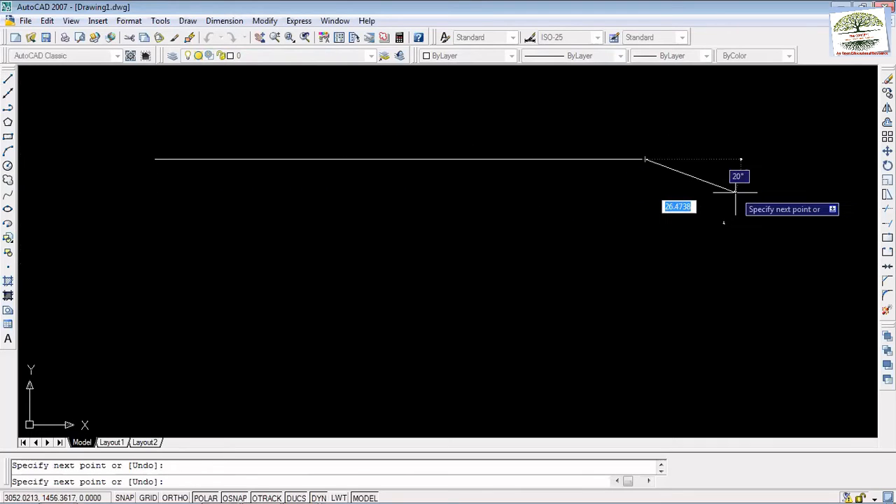
{"action": "key", "text": "Escape"}
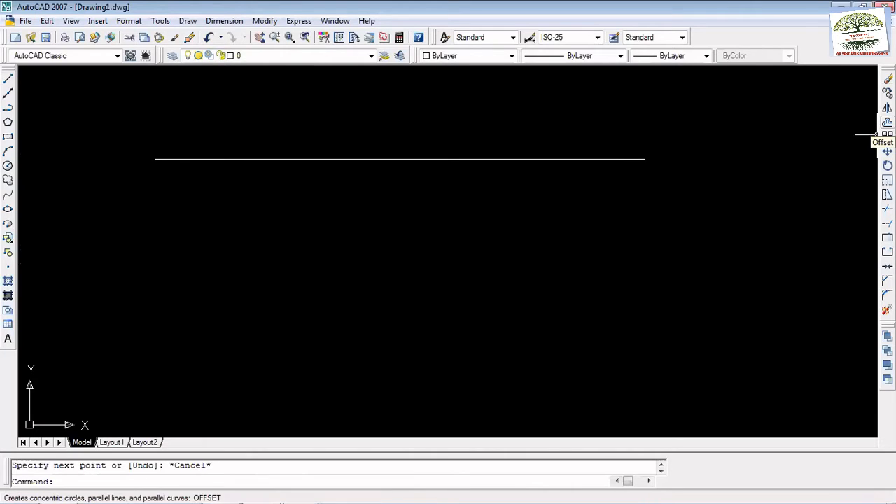
Try offsetting the horizontal line downward at a distance of 50, and undo the offset.
{"action": "left_click", "coordinate": [886, 136]}
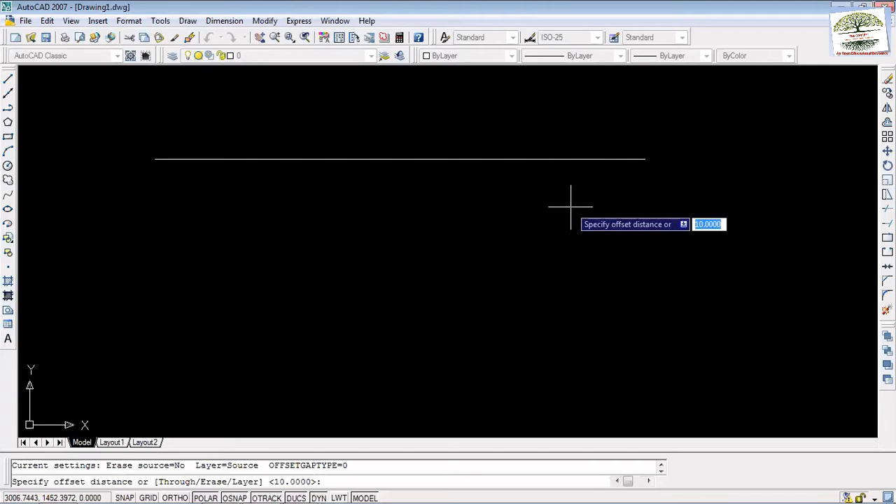
{"action": "type", "text": "50"}
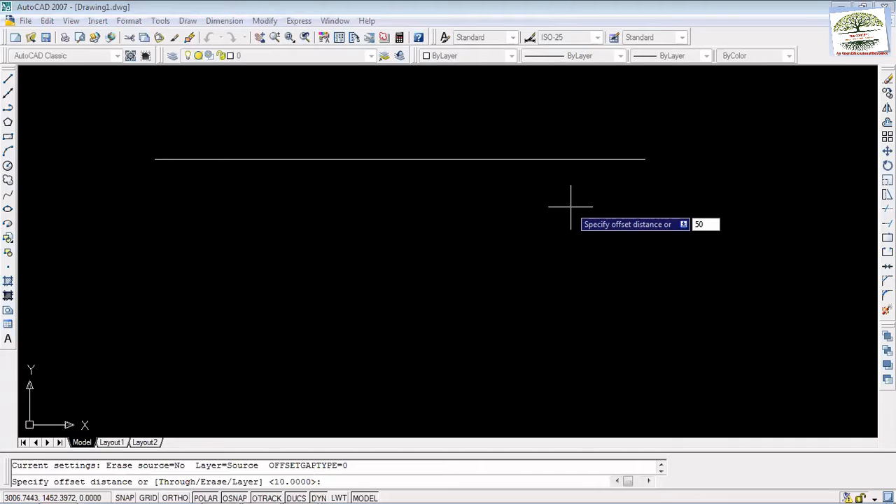
{"action": "key", "text": "Return"}
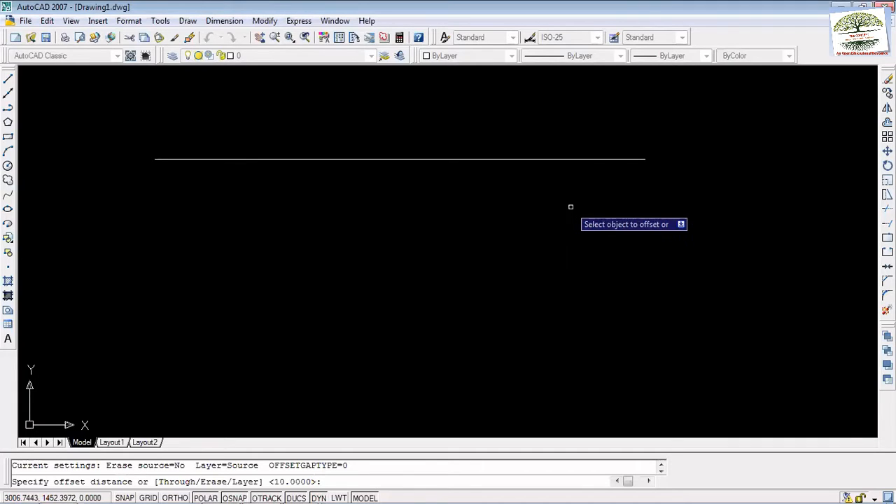
{"action": "left_click", "coordinate": [582, 159]}
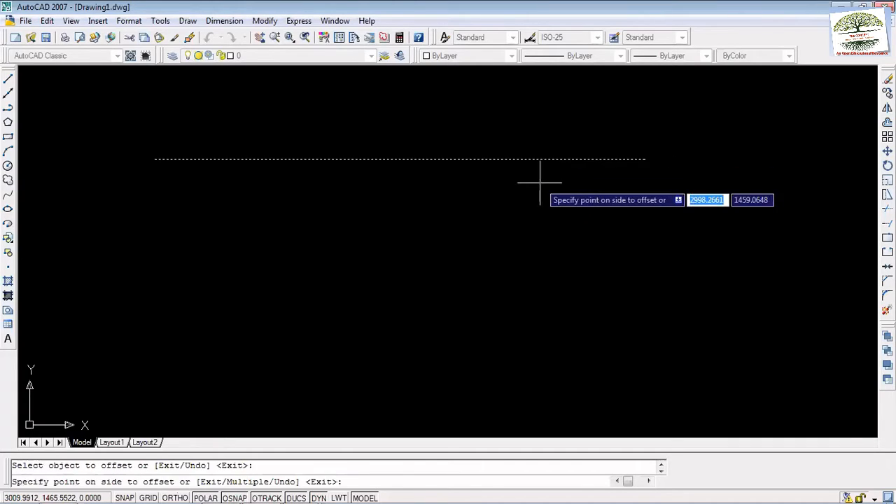
{"action": "left_click", "coordinate": [500, 189]}
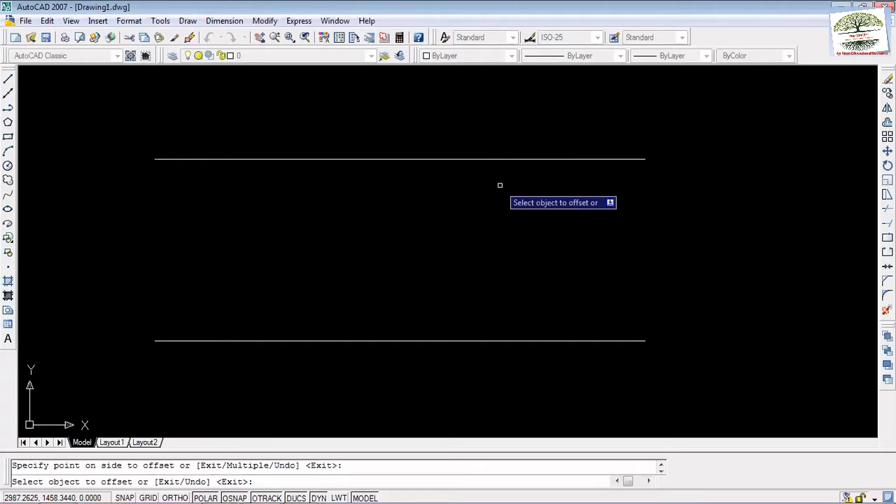
{"action": "key", "text": "ctrl+z"}
{"action": "key", "text": "Escape"}
{"action": "key", "text": "Escape"}
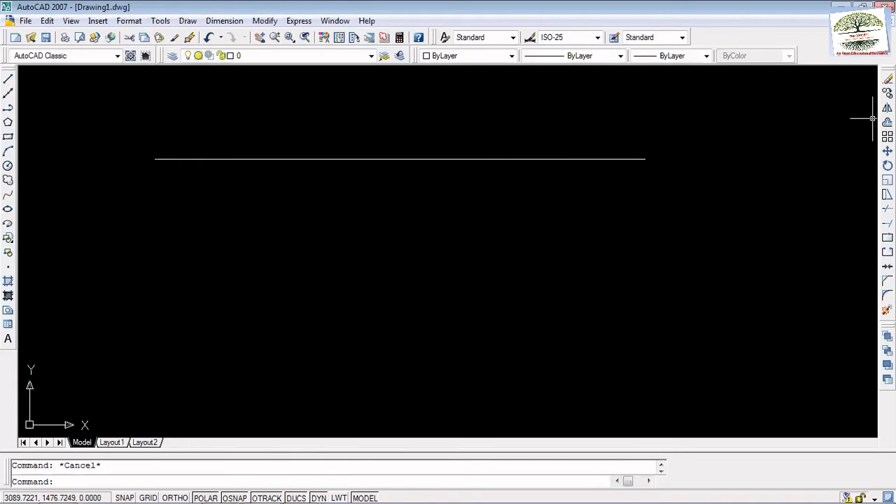
Offset the horizontal line at a distance of 20, once above it and once below it, and end the command.
{"action": "left_click", "coordinate": [887, 122]}
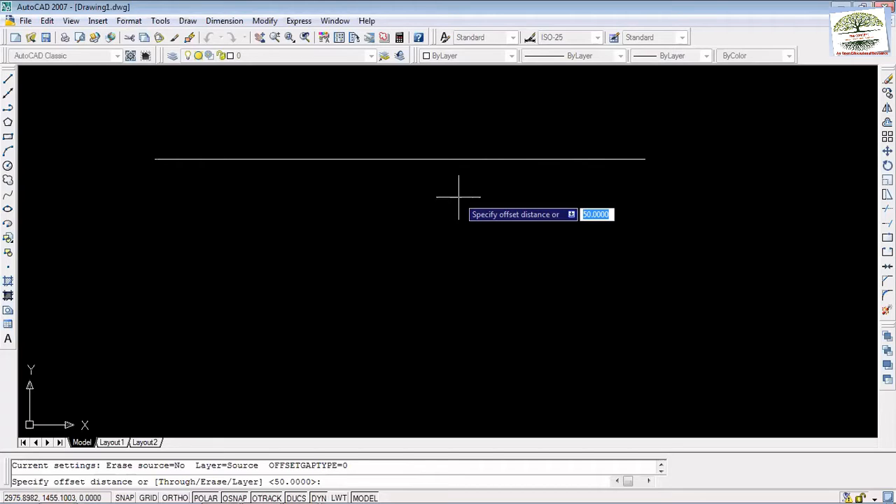
{"action": "type", "text": "20"}
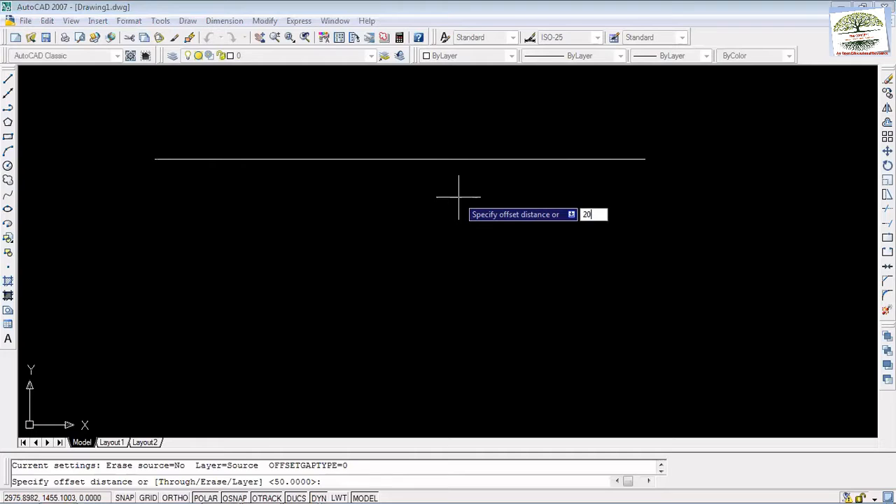
{"action": "key", "text": "Return"}
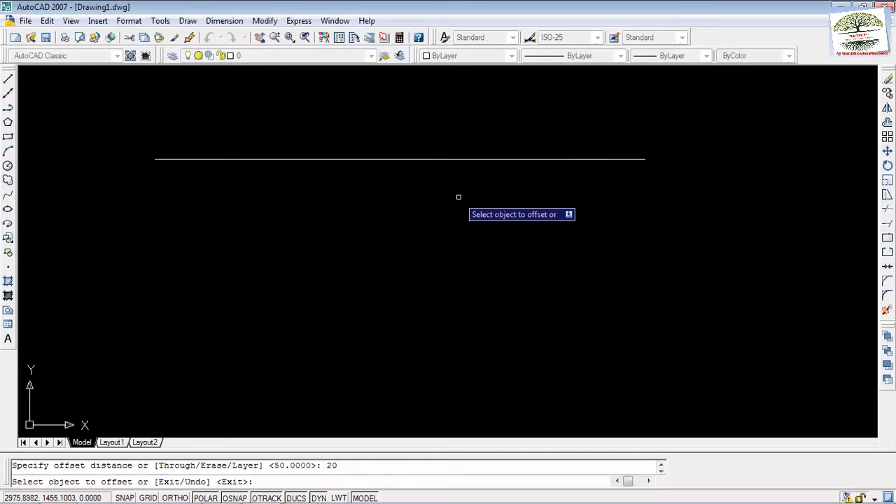
{"action": "left_click", "coordinate": [458, 160]}
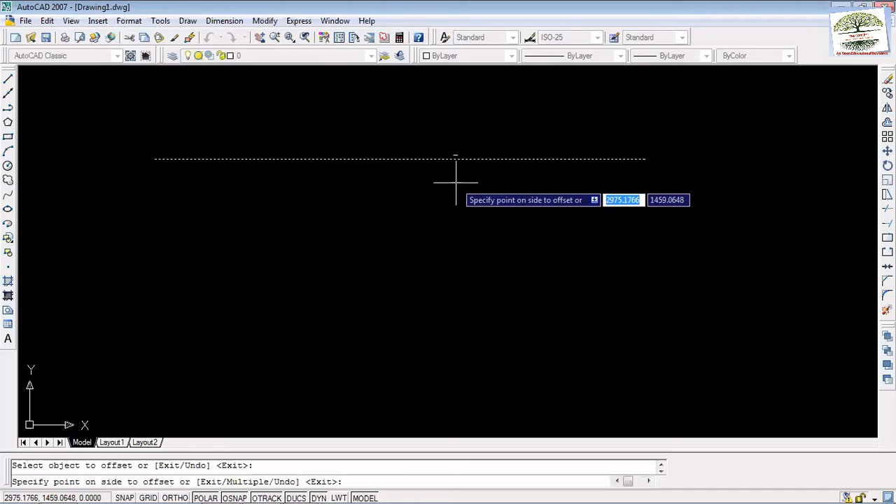
{"action": "left_click", "coordinate": [452, 134]}
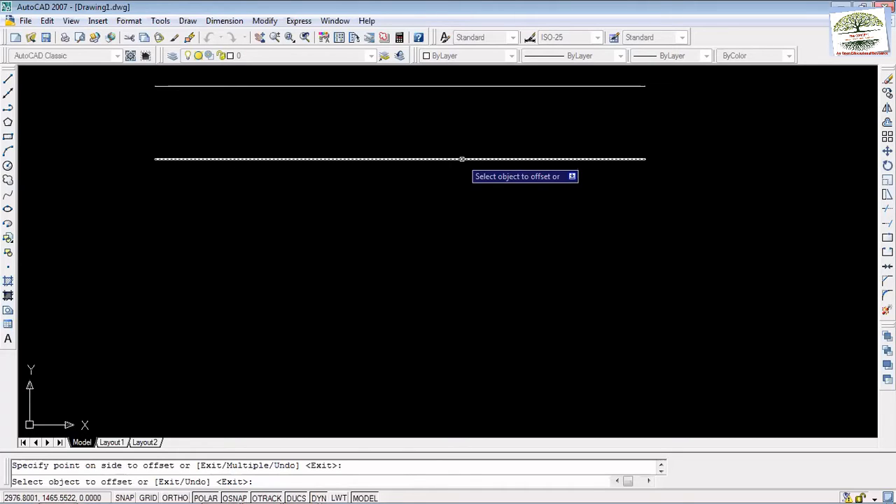
{"action": "left_click", "coordinate": [462, 159]}
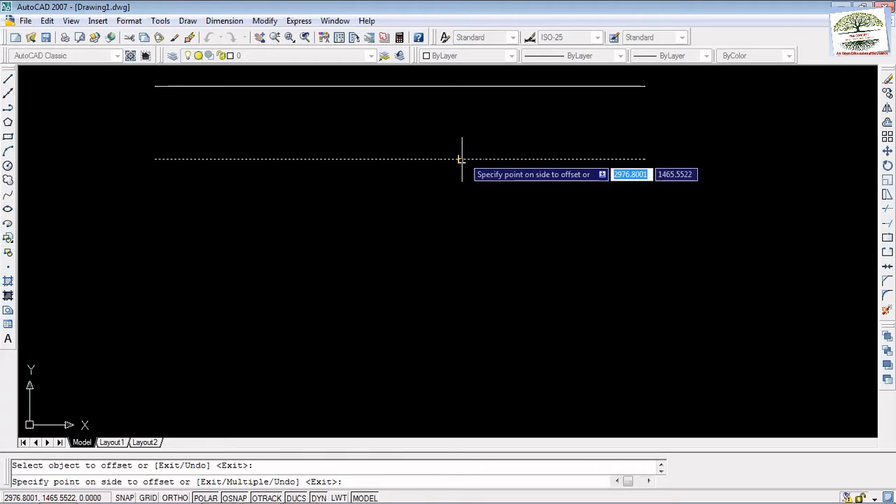
{"action": "left_click", "coordinate": [456, 240]}
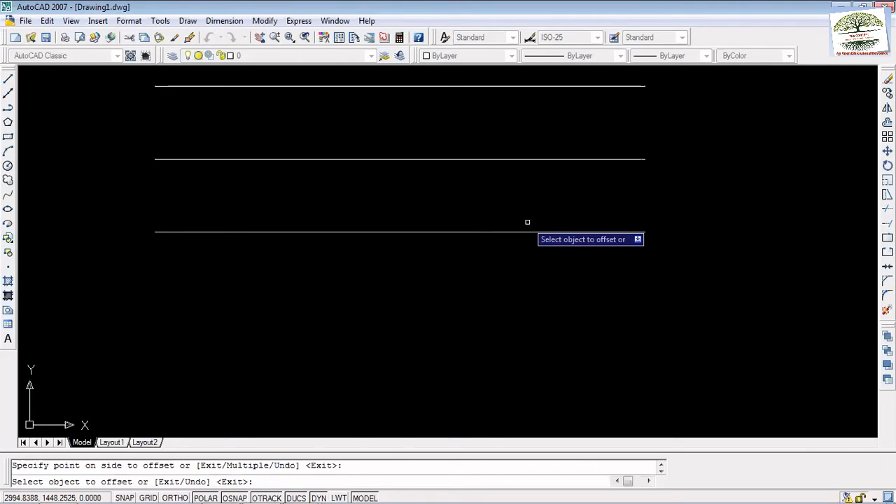
{"action": "key", "text": "Escape"}
Add a linear dimension between the right endpoints of the uppermost and lowest lines, and undo it.
{"action": "left_click", "coordinate": [223, 21]}
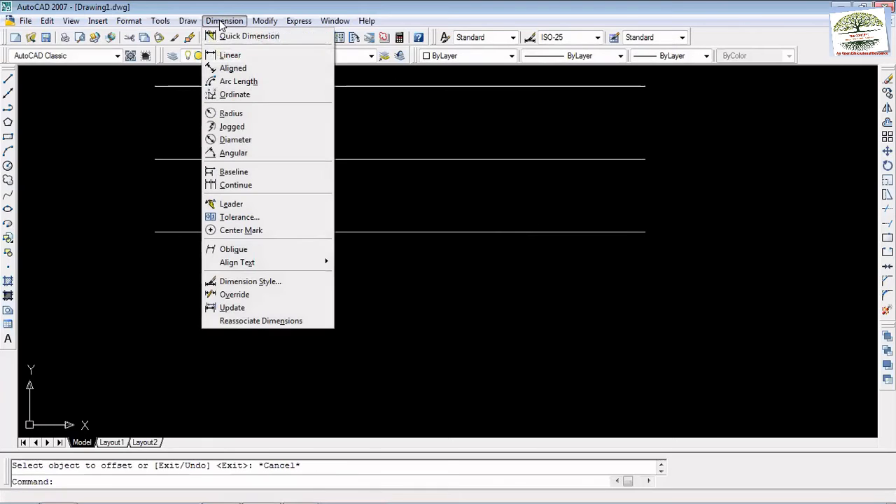
{"action": "left_click", "coordinate": [235, 56]}
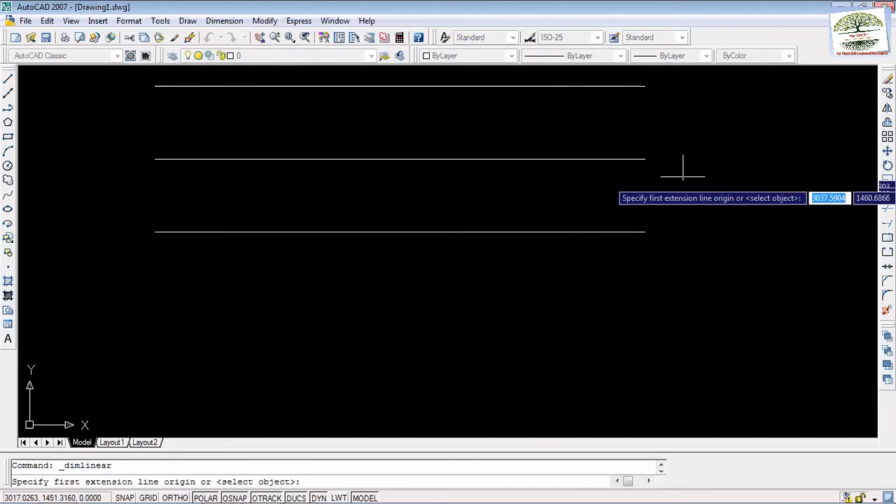
{"action": "left_click", "coordinate": [645, 86]}
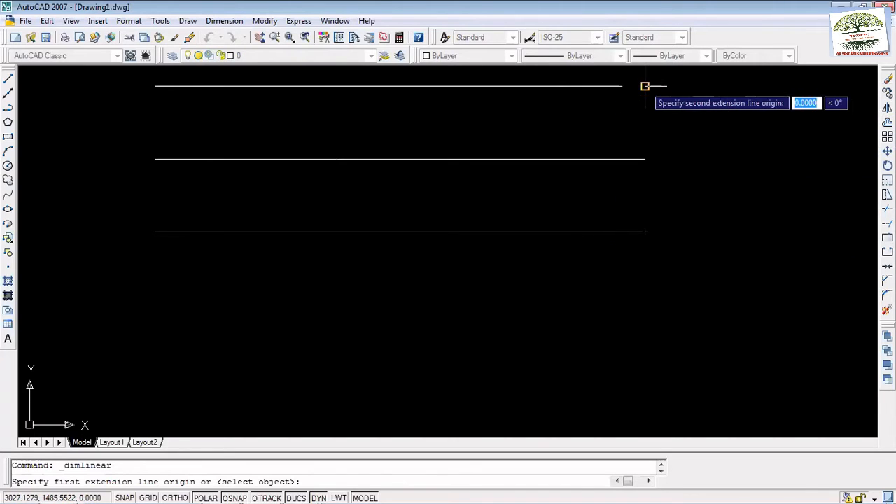
{"action": "left_click", "coordinate": [645, 231]}
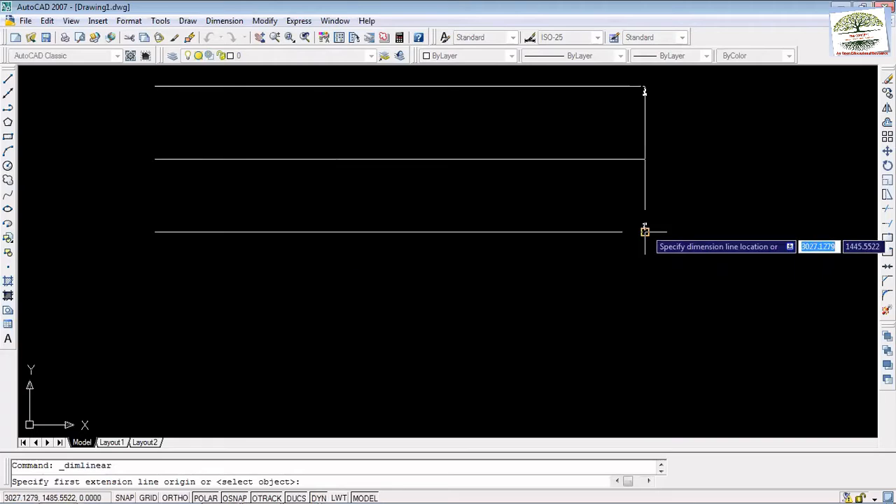
{"action": "left_click", "coordinate": [722, 232]}
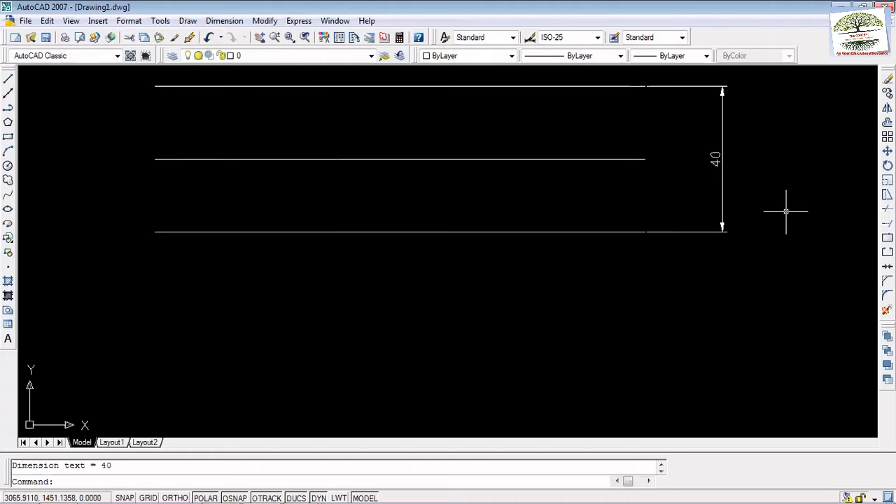
{"action": "key", "text": "Escape"}
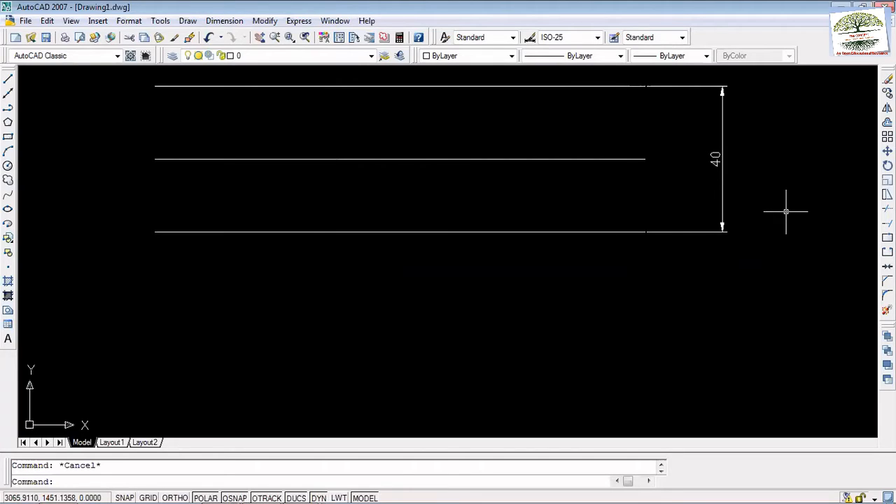
{"action": "key", "text": "ctrl+z"}
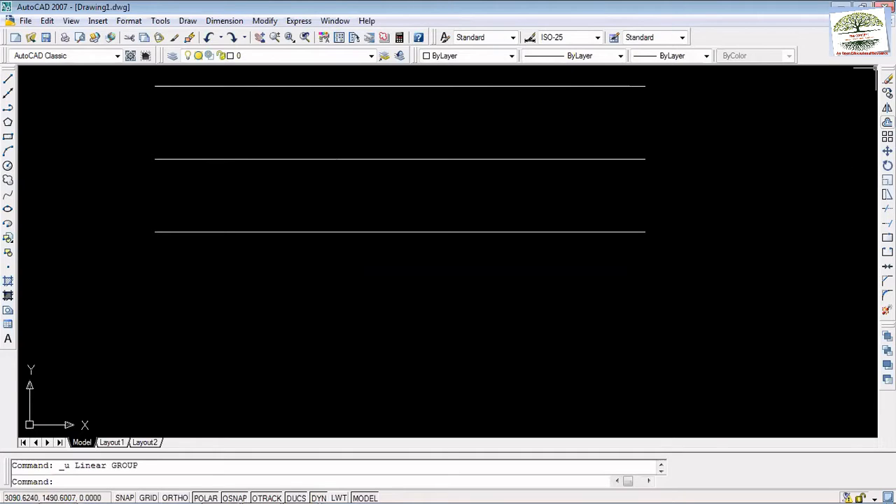
Offset the lowest line downward twice in succession at a distance of 15, and end the command.
{"action": "left_click", "coordinate": [886, 122]}
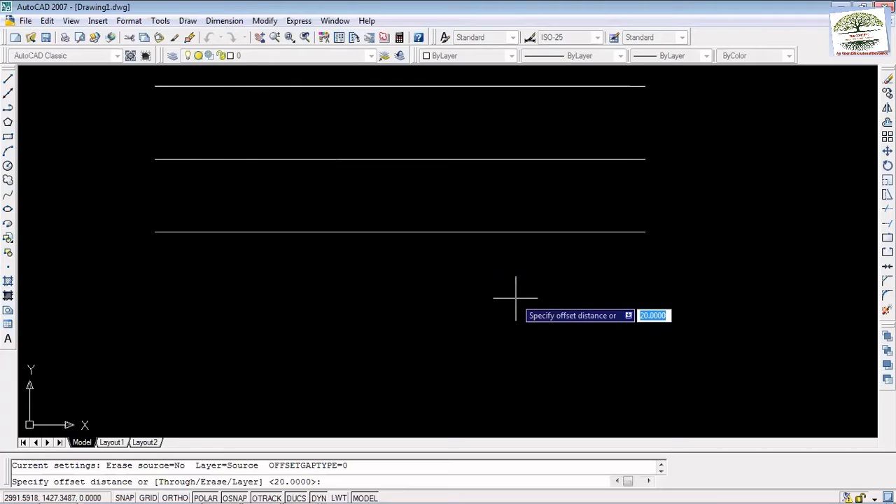
{"action": "type", "text": "15"}
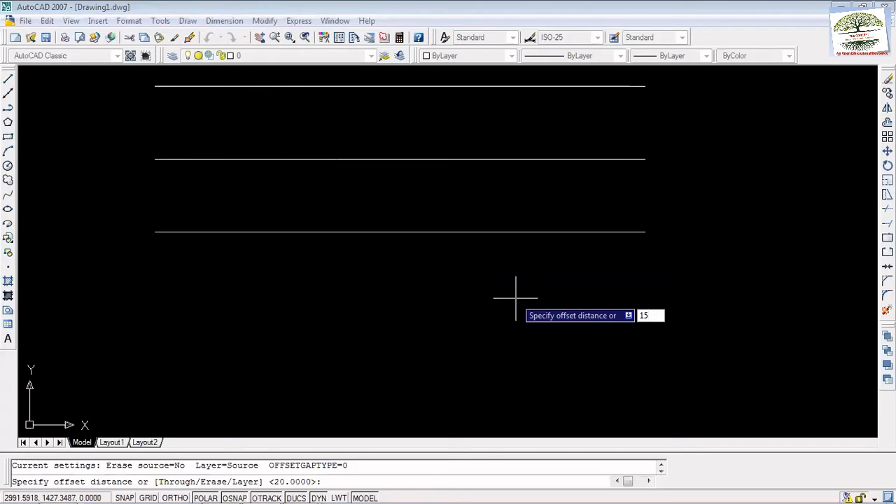
{"action": "key", "text": "Return"}
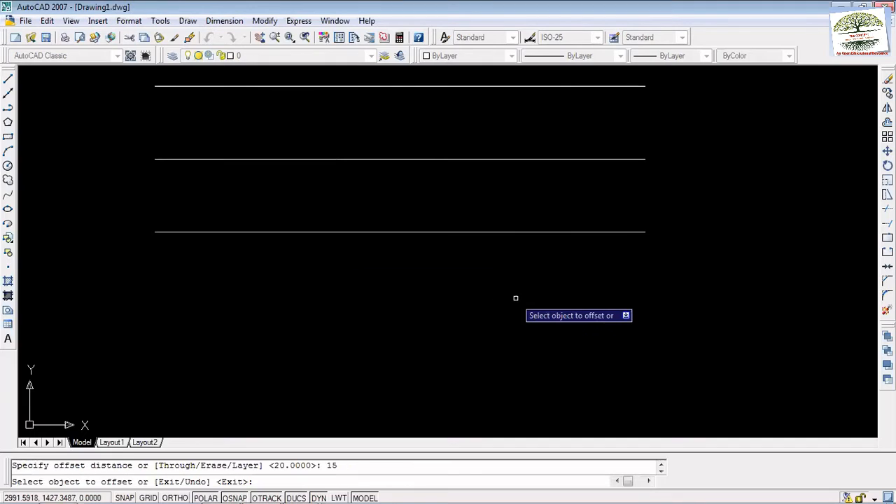
{"action": "left_click", "coordinate": [499, 231]}
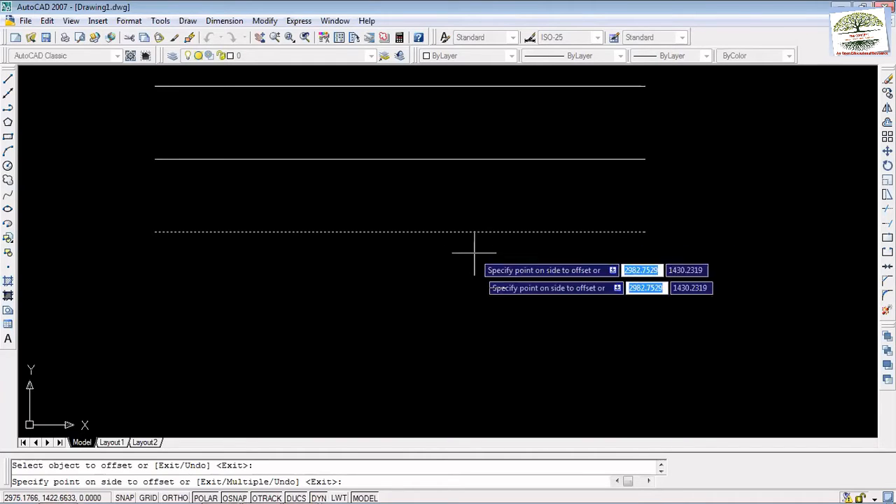
{"action": "left_click", "coordinate": [468, 303]}
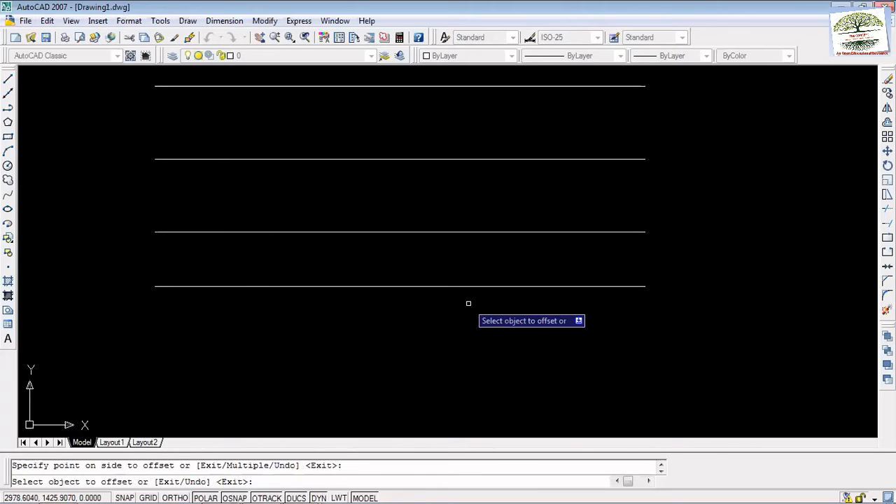
{"action": "left_click", "coordinate": [466, 287]}
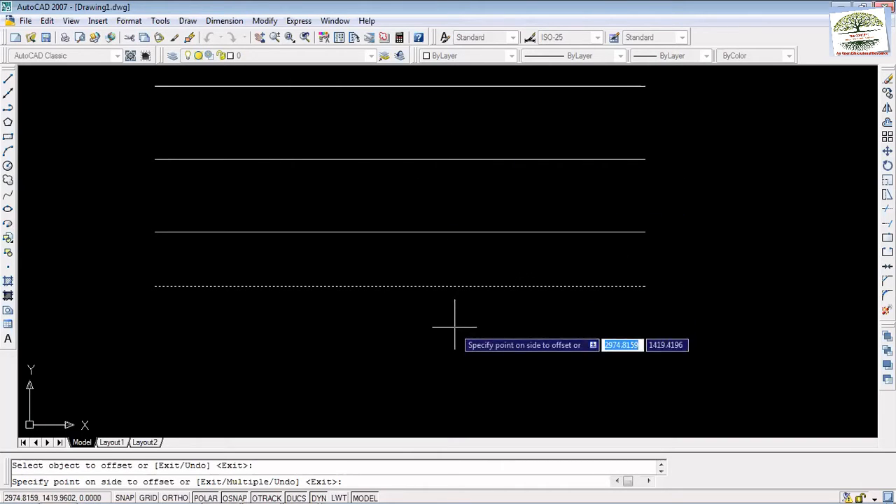
{"action": "left_click", "coordinate": [460, 348]}
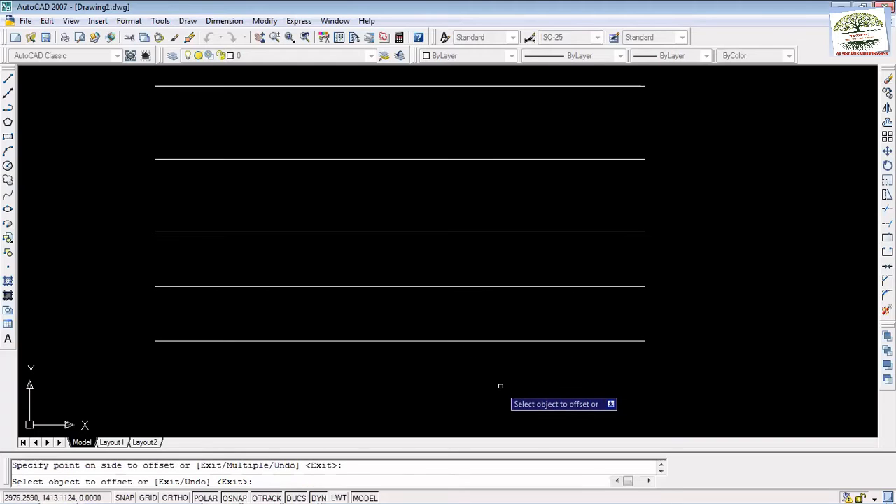
{"action": "key", "text": "Escape"}
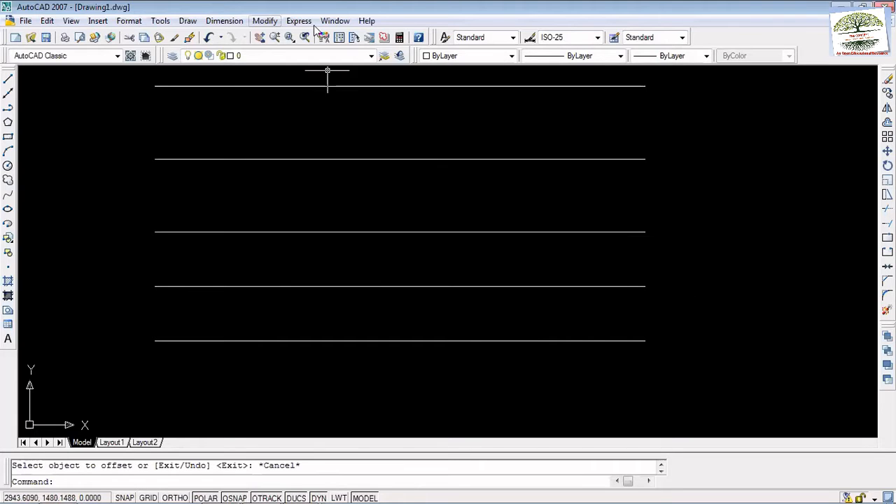
Add a linear dimension between the right endpoints of the third line from the top and the lowest line.
{"action": "left_click", "coordinate": [224, 21]}
{"action": "left_click", "coordinate": [231, 56]}
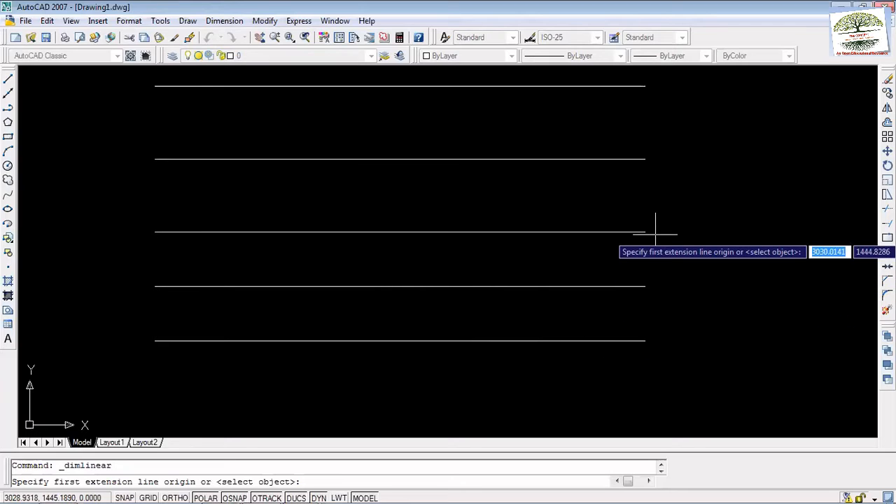
{"action": "left_click", "coordinate": [645, 231]}
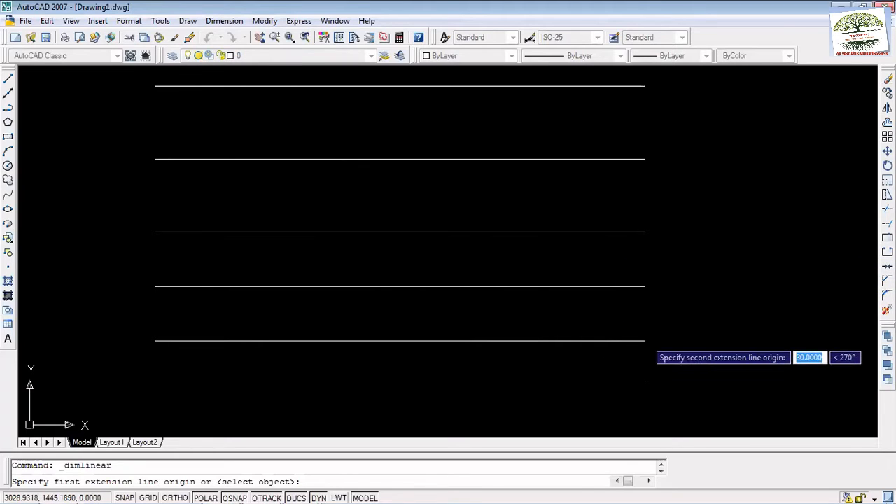
{"action": "left_click", "coordinate": [645, 341]}
{"action": "left_click", "coordinate": [691, 328]}
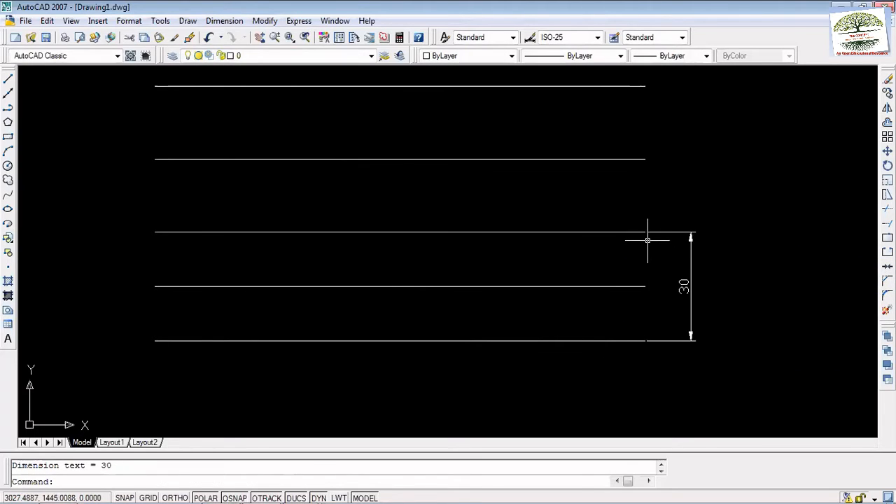
Add a linear dimension between the right endpoints of the third and fourth lines from the top, outside the first dimension.
{"action": "right_click", "coordinate": [764, 181]}
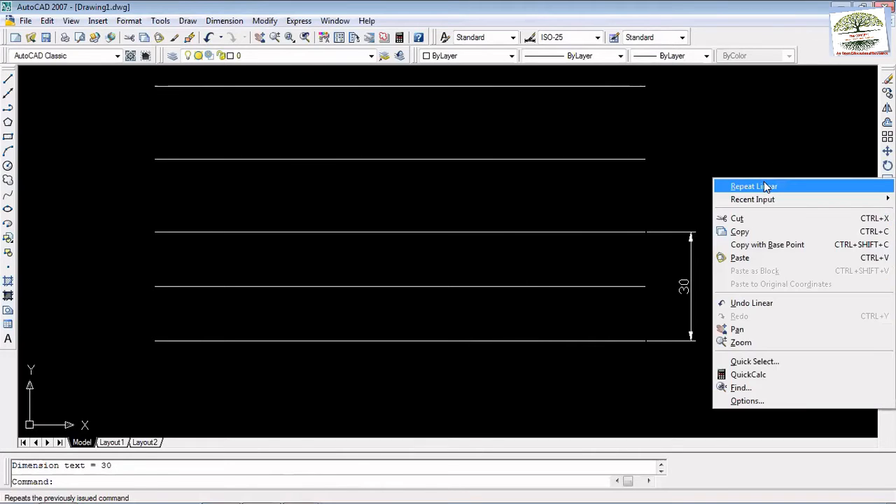
{"action": "left_click", "coordinate": [768, 187]}
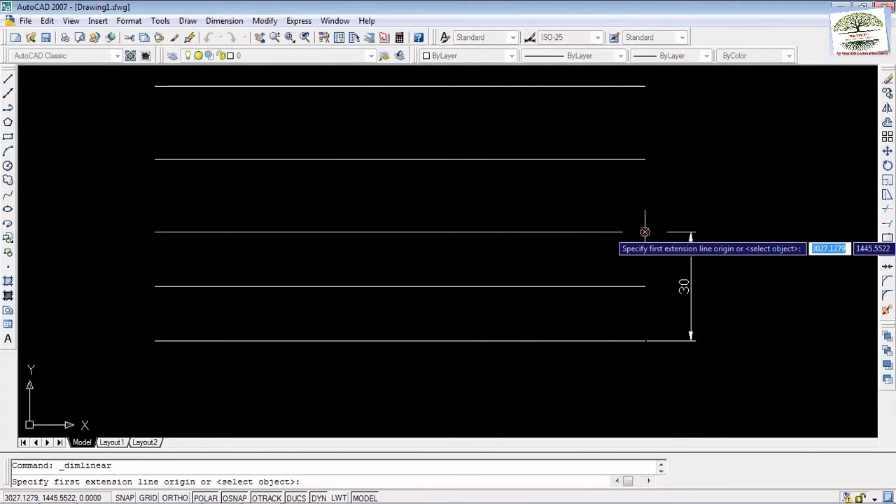
{"action": "left_click", "coordinate": [645, 232]}
{"action": "left_click", "coordinate": [645, 286]}
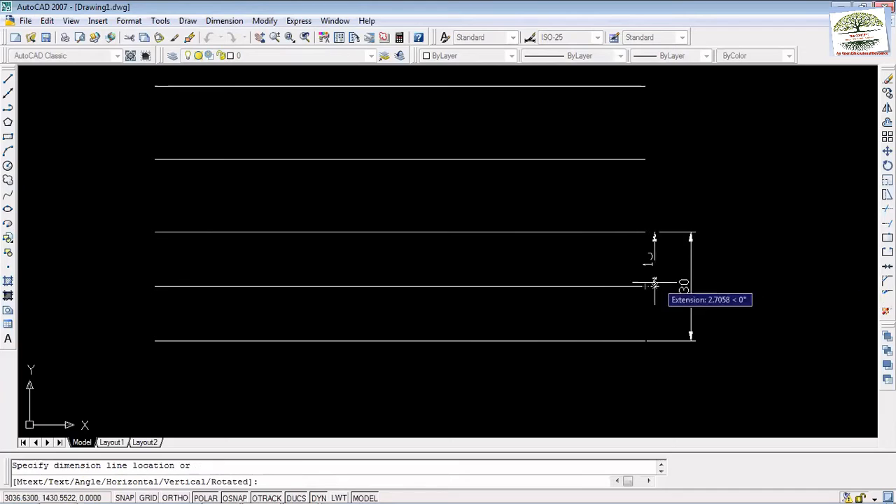
{"action": "left_click", "coordinate": [732, 297]}
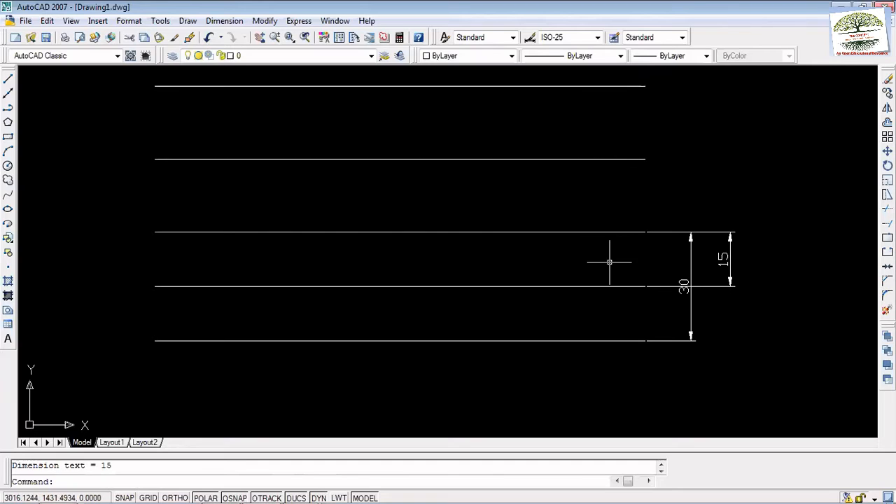
Add a linear dimension between the right endpoints of the second and fourth lines from the top, and undo it.
{"action": "right_click", "coordinate": [714, 101]}
{"action": "left_click", "coordinate": [751, 106]}
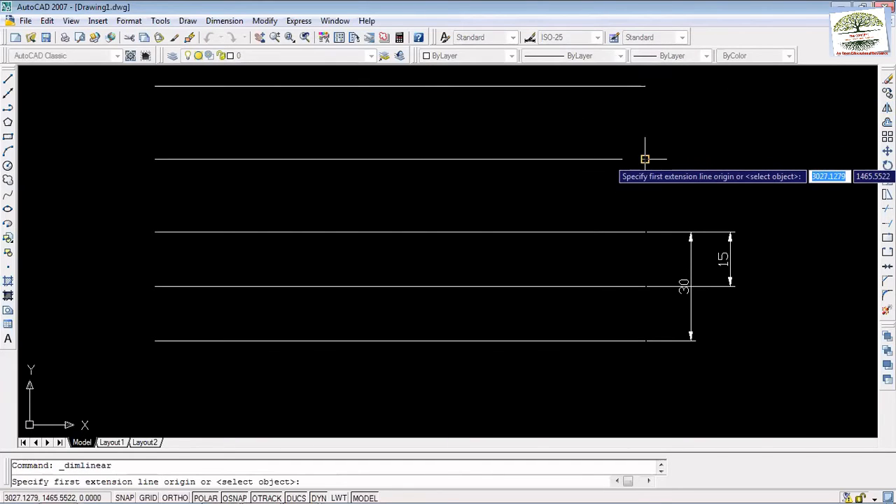
{"action": "left_click", "coordinate": [644, 158]}
{"action": "left_click", "coordinate": [644, 286]}
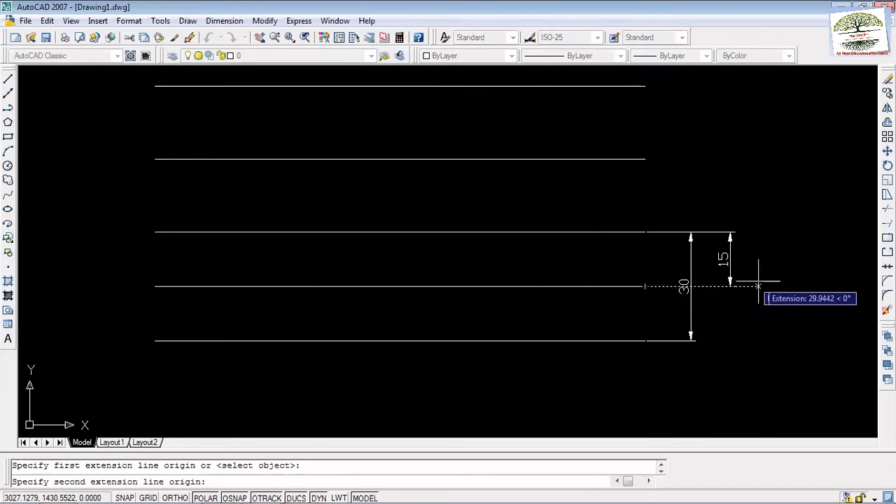
{"action": "left_click", "coordinate": [800, 280]}
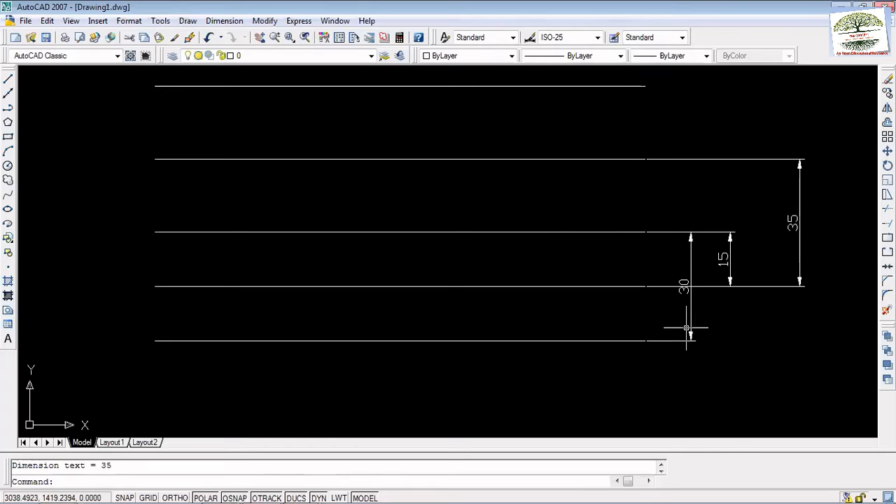
{"action": "key", "text": "ctrl+z"}
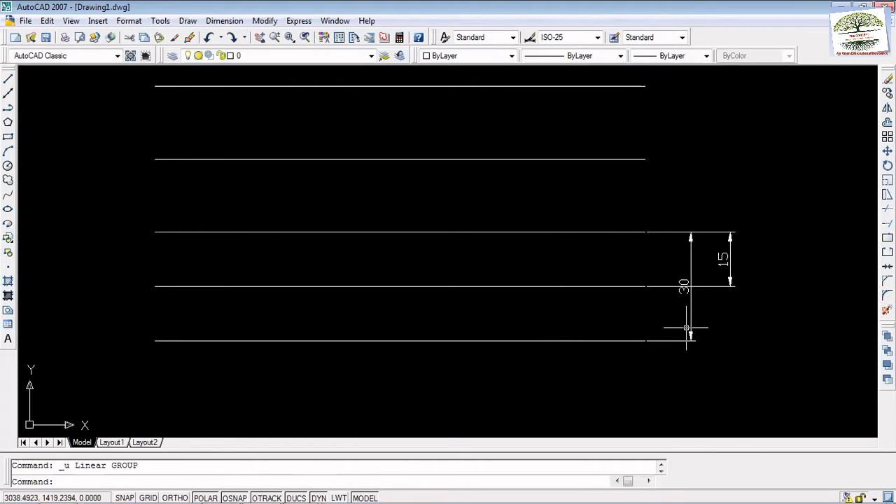
Erase everything in the drawing and draw a single short horizontal line near the upper-left of the drawing area.
{"action": "key", "text": "ctrl+a"}
{"action": "key", "text": "Delete"}
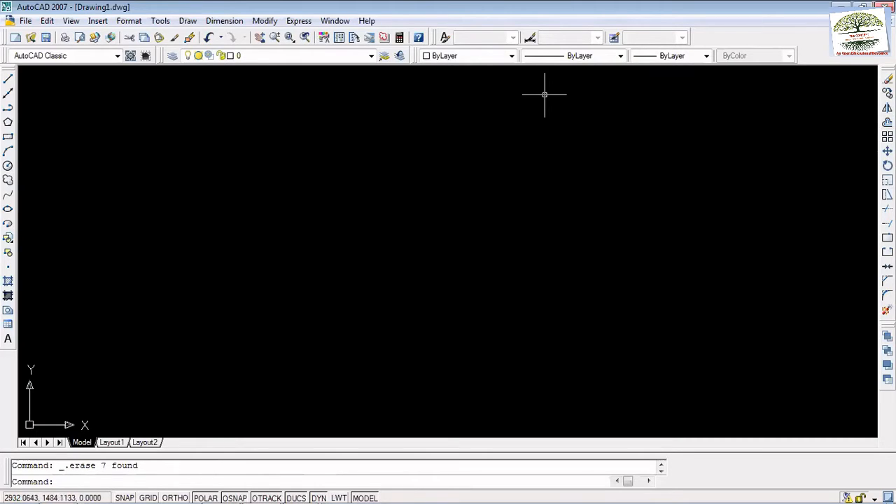
{"action": "left_click", "coordinate": [8, 79]}
{"action": "left_click", "coordinate": [62, 104]}
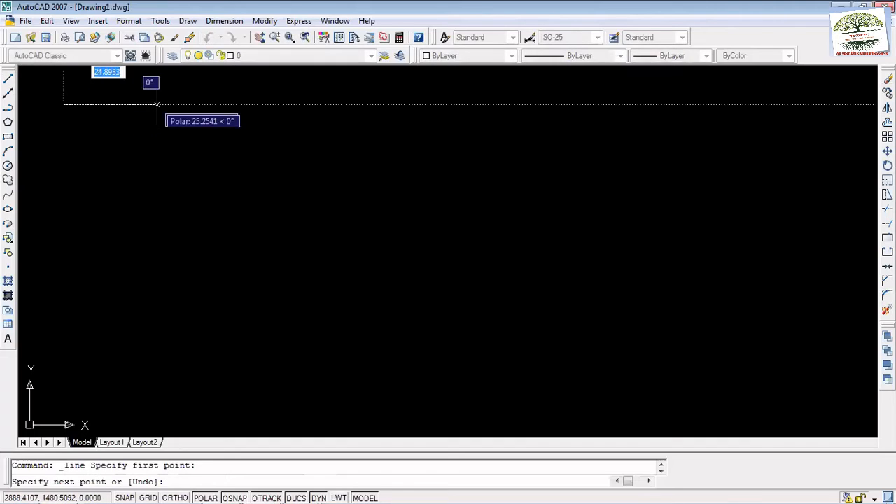
{"action": "left_click", "coordinate": [171, 104]}
{"action": "key", "text": "Escape"}
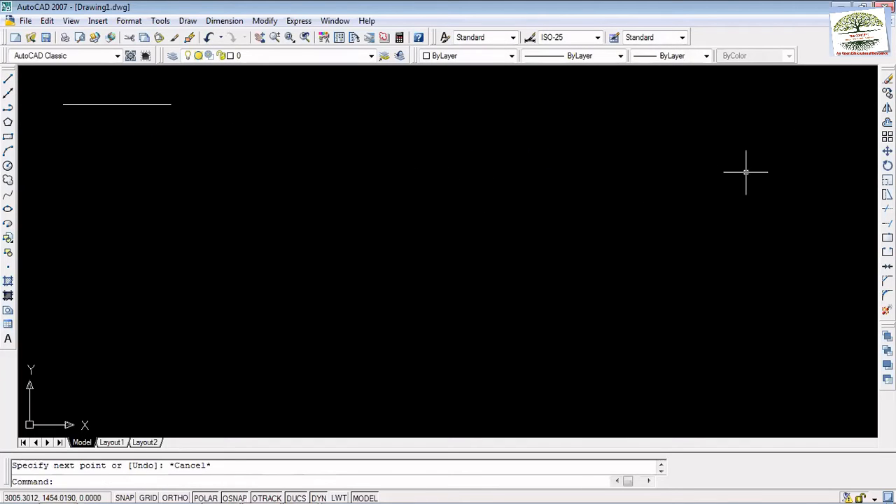
Offset the short line downward at a distance of 15 three times in succession, each from the newest line, and end the command.
{"action": "left_click", "coordinate": [887, 122]}
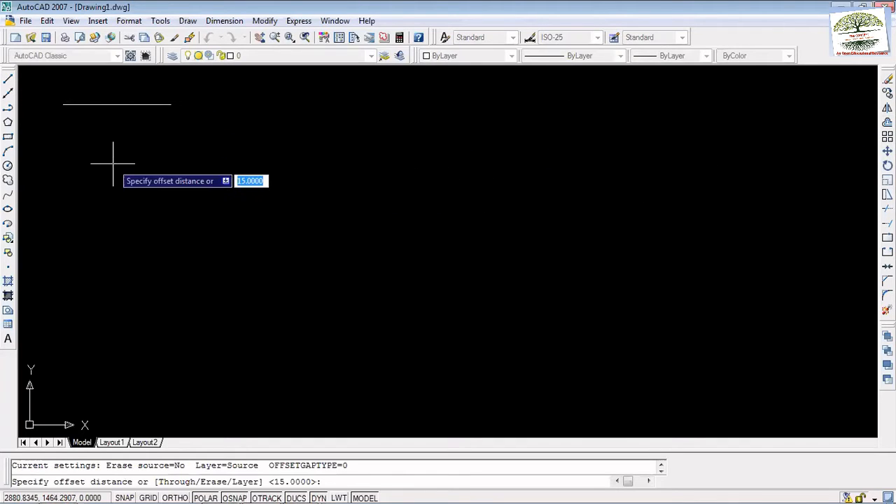
{"action": "type", "text": "15"}
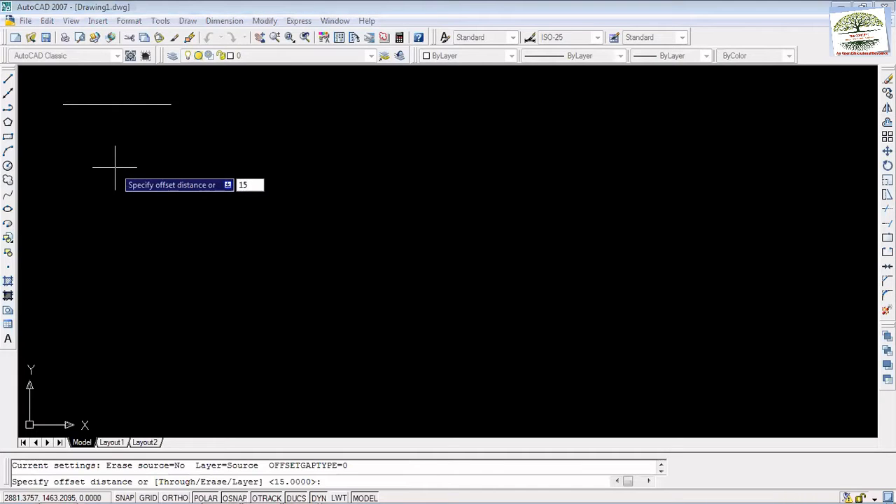
{"action": "key", "text": "Return"}
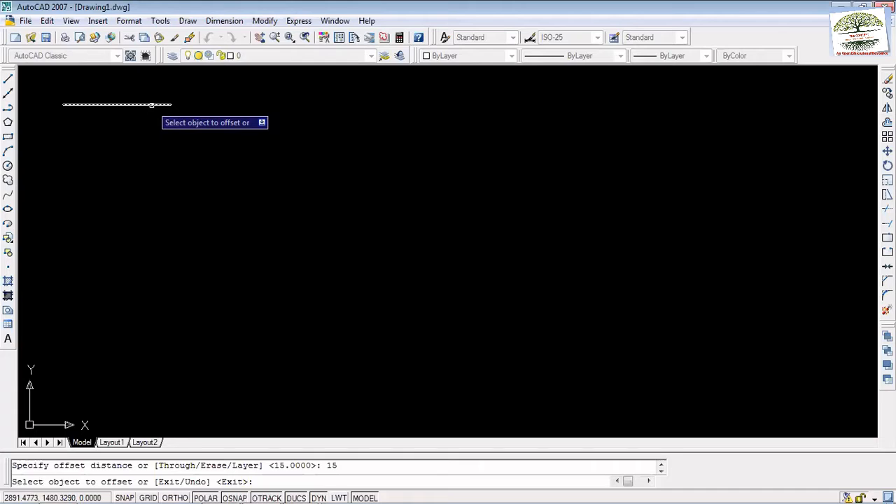
{"action": "left_click", "coordinate": [151, 104]}
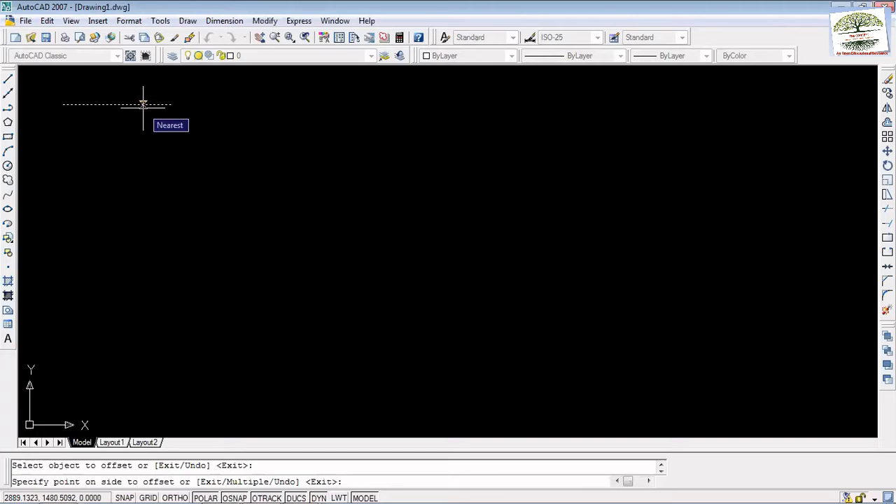
{"action": "left_click", "coordinate": [133, 158]}
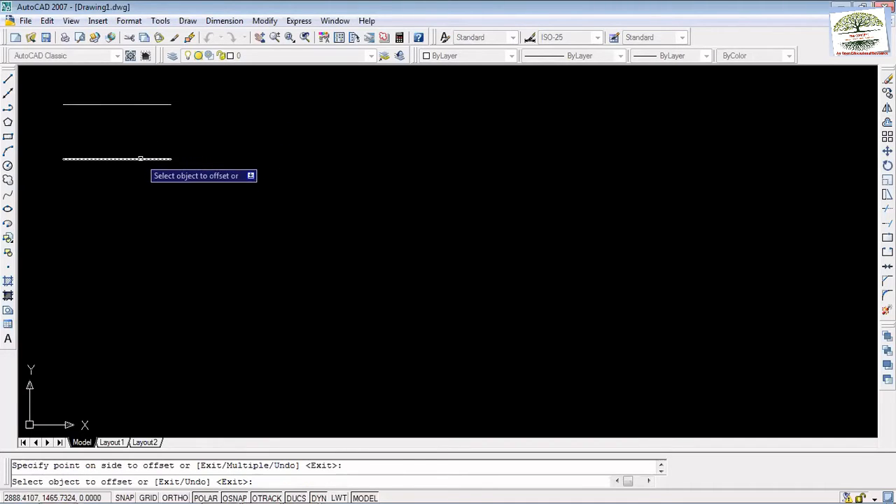
{"action": "left_click", "coordinate": [140, 159]}
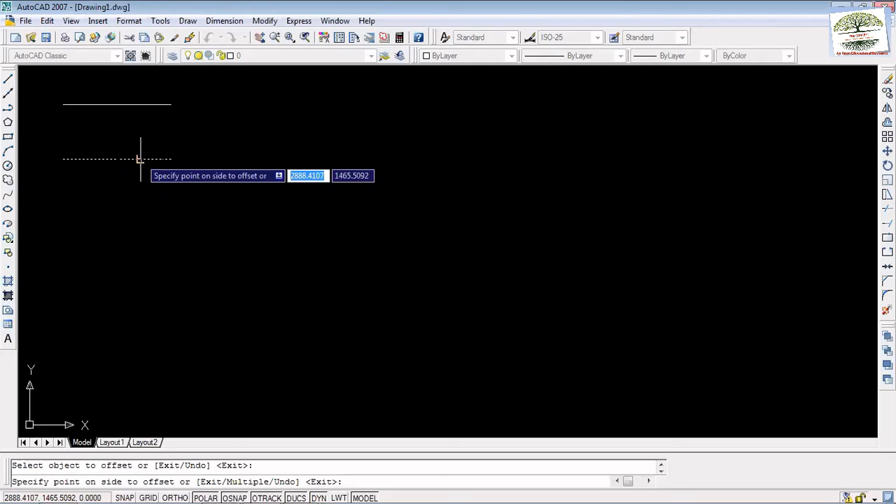
{"action": "left_click", "coordinate": [136, 206]}
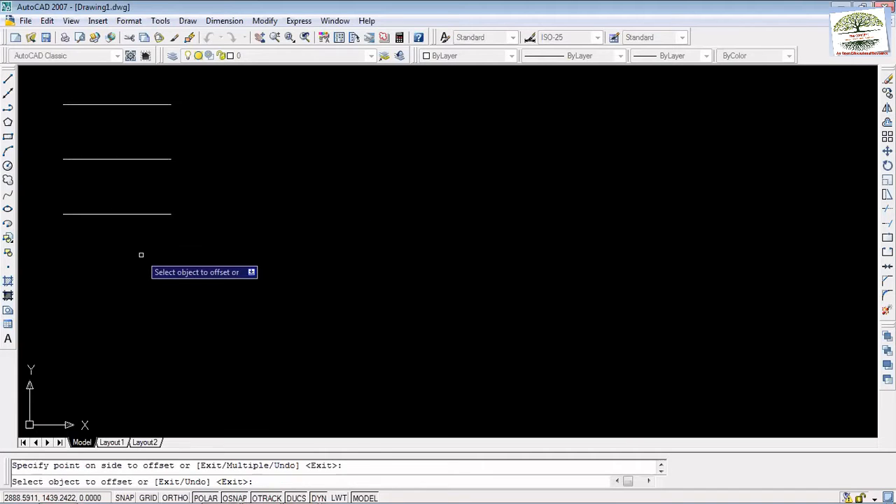
{"action": "left_click", "coordinate": [128, 213]}
{"action": "left_click", "coordinate": [130, 270]}
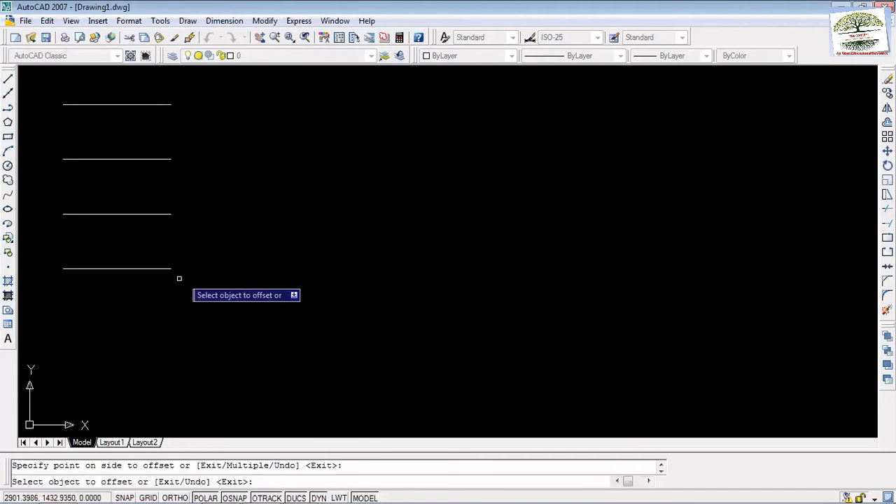
{"action": "key", "text": "Escape"}
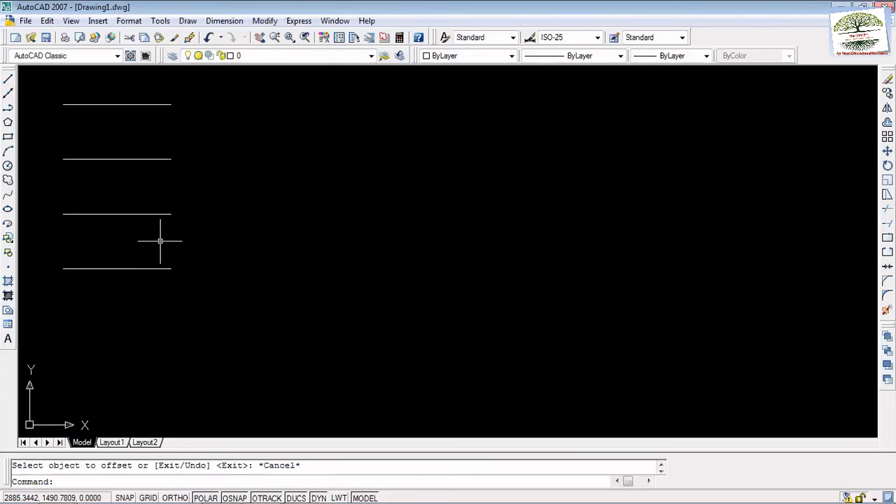
Erase the whole stack of four short horizontal lines from the drawing.
{"action": "middle_click", "coordinate": [307, 157]}
{"action": "middle_click", "coordinate": [307, 157]}
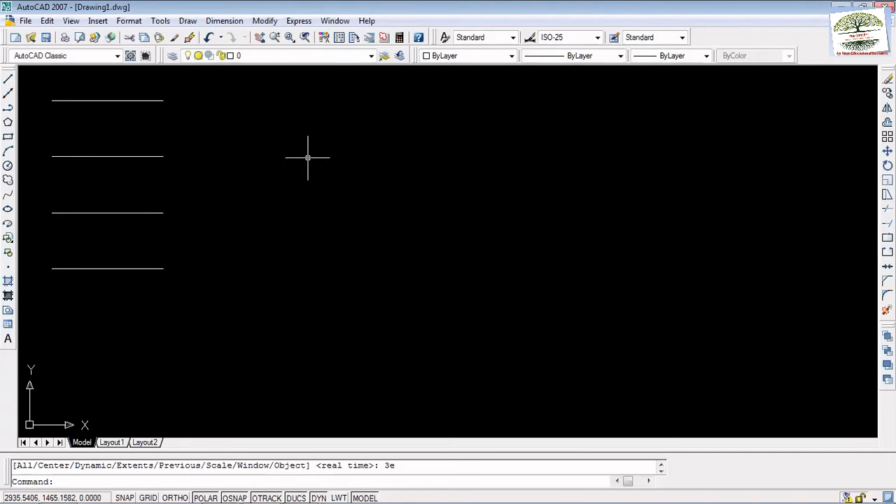
{"action": "type", "text": "z"}
{"action": "key", "text": "Return"}
{"action": "type", "text": "e"}
{"action": "key", "text": "Return"}
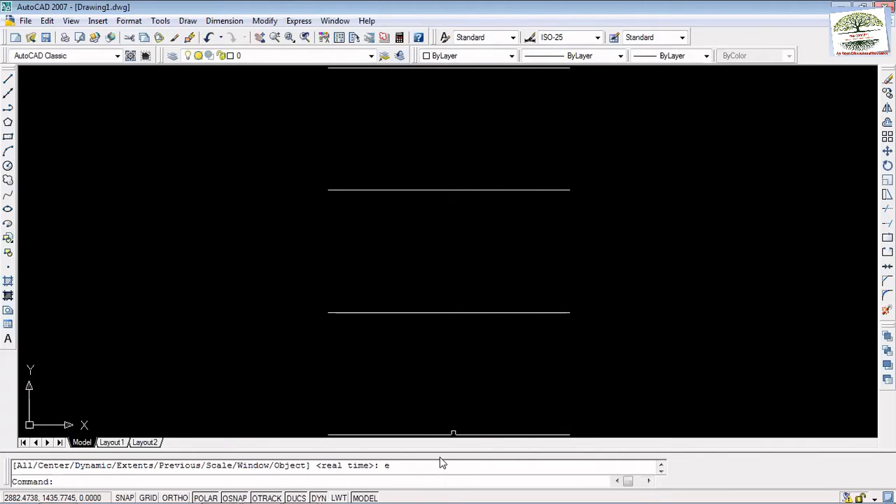
{"action": "key", "text": "ctrl+a"}
{"action": "key", "text": "Delete"}
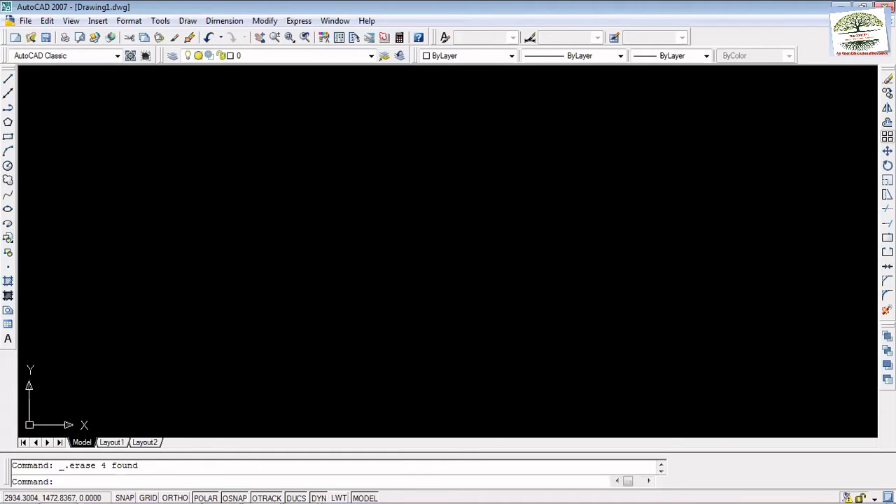
Open the Array settings and cancel them, and draw a small circle slightly above the middle of the empty drawing area.
{"action": "left_click", "coordinate": [888, 136]}
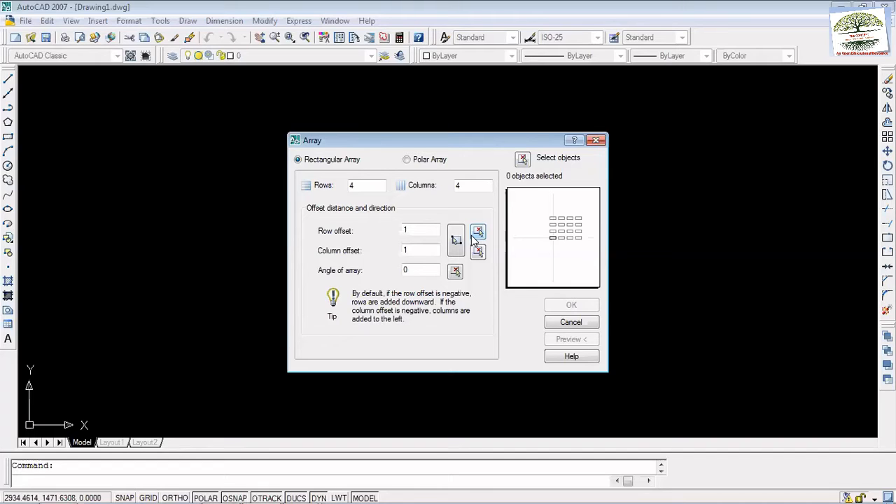
{"action": "left_click", "coordinate": [566, 324]}
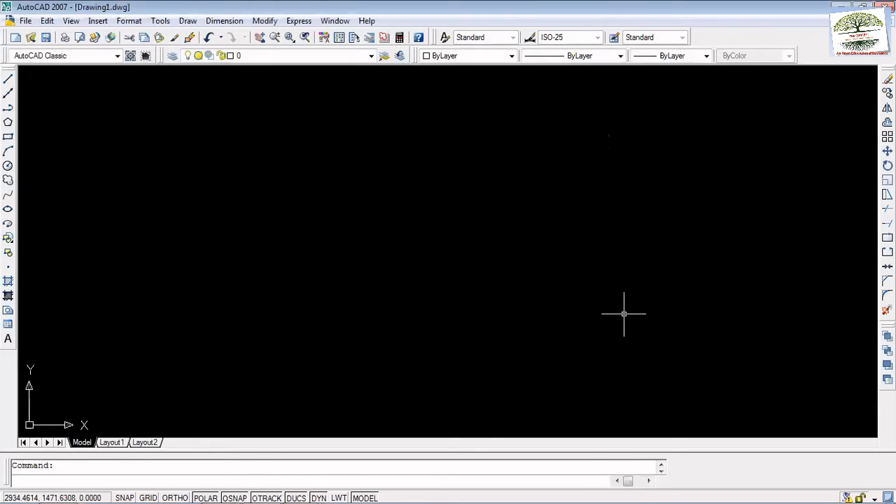
{"action": "left_click", "coordinate": [8, 166]}
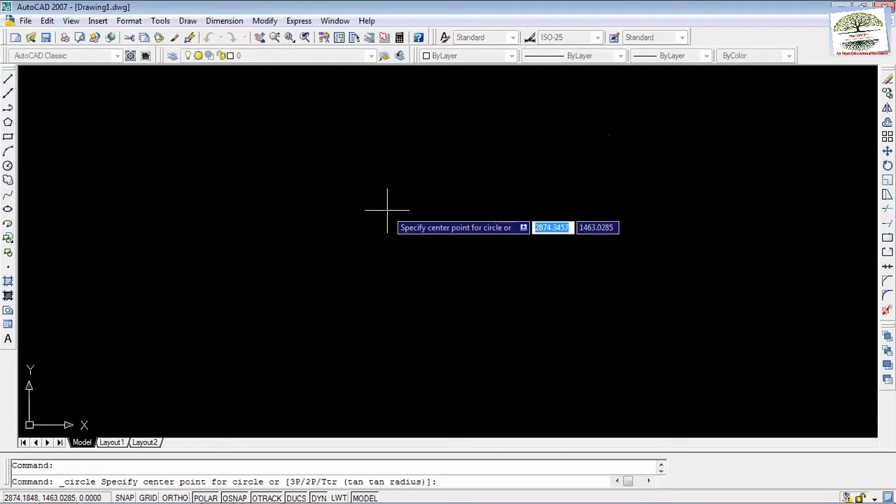
{"action": "left_click", "coordinate": [383, 211]}
{"action": "left_click", "coordinate": [393, 220]}
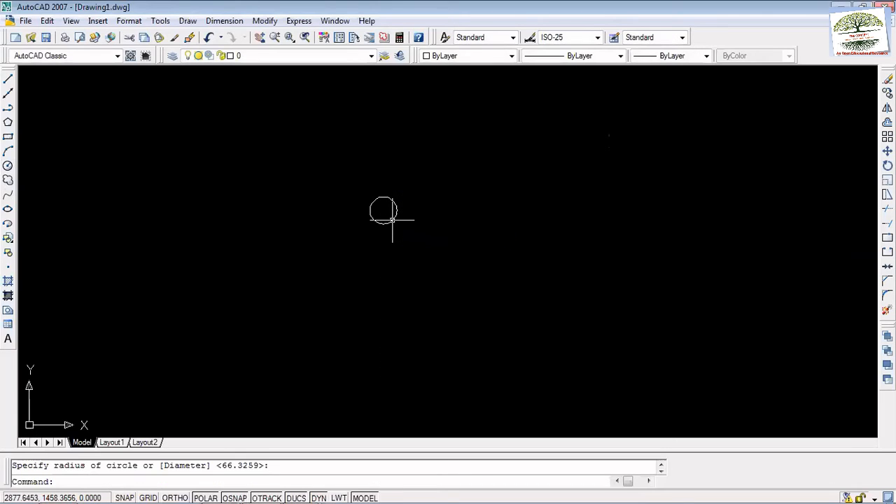
Start a rectangular array of the small circle, preview it with 4 rows, 4 columns and offsets of 1, and return to its settings.
{"action": "left_click", "coordinate": [443, 252]}
{"action": "left_click", "coordinate": [354, 179]}
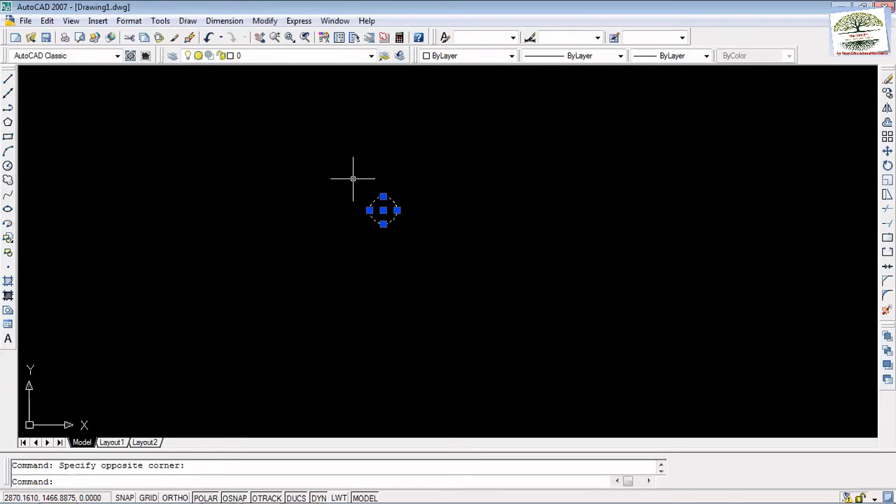
{"action": "type", "text": "array"}
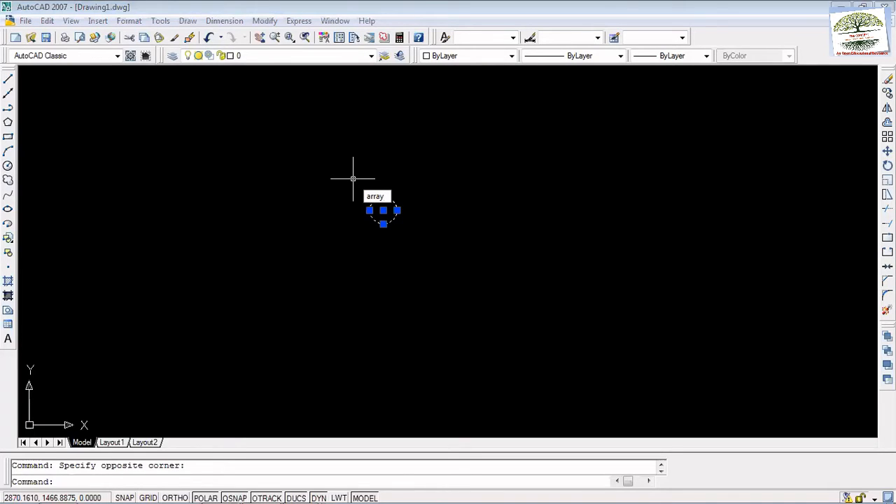
{"action": "key", "text": "Return"}
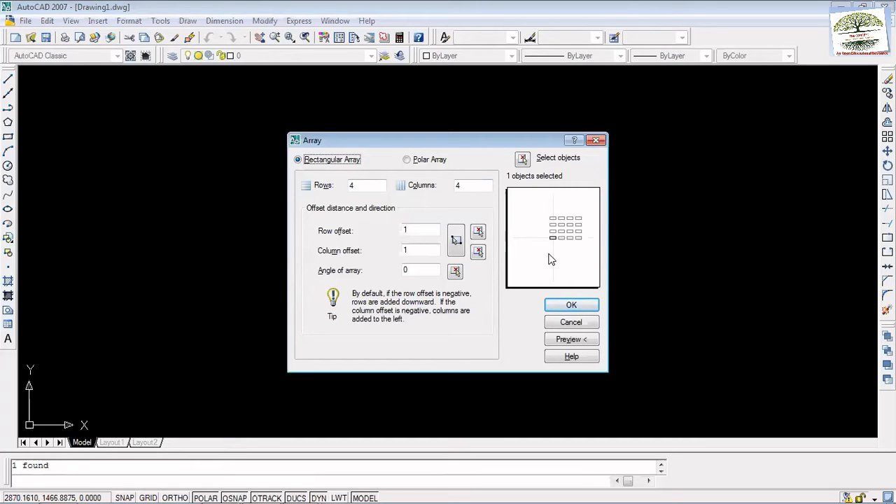
{"action": "left_click", "coordinate": [568, 339]}
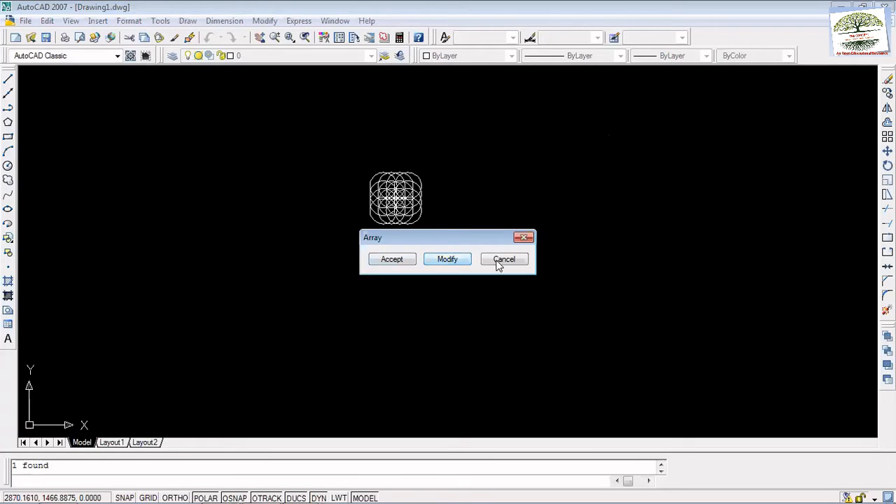
{"action": "left_click", "coordinate": [448, 260]}
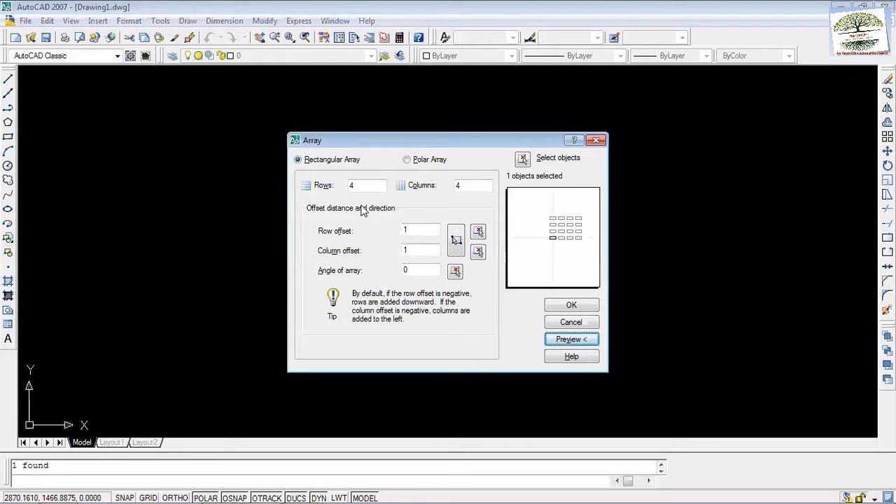
Set the rectangular array to 2 columns, preview it, and return to its settings.
{"action": "left_click", "coordinate": [461, 185]}
{"action": "left_click_drag", "start_coordinate": [461, 184], "coordinate": [452, 186]}
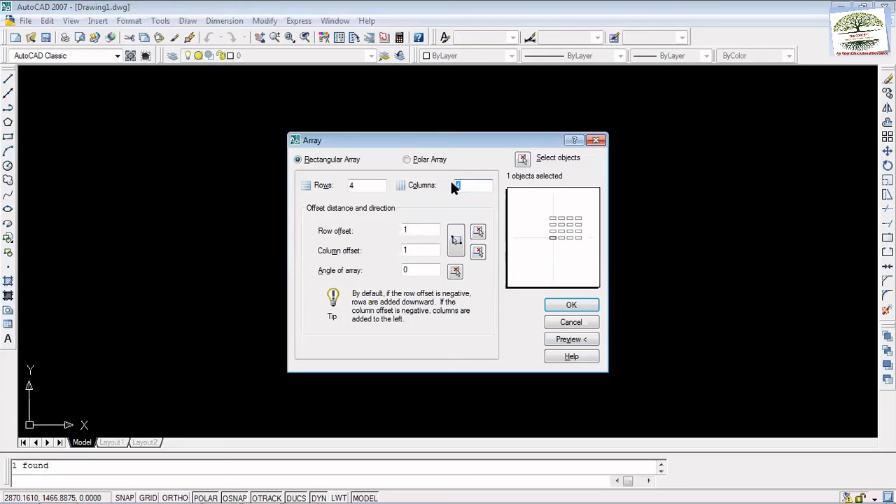
{"action": "type", "text": "2"}
{"action": "left_click", "coordinate": [568, 340]}
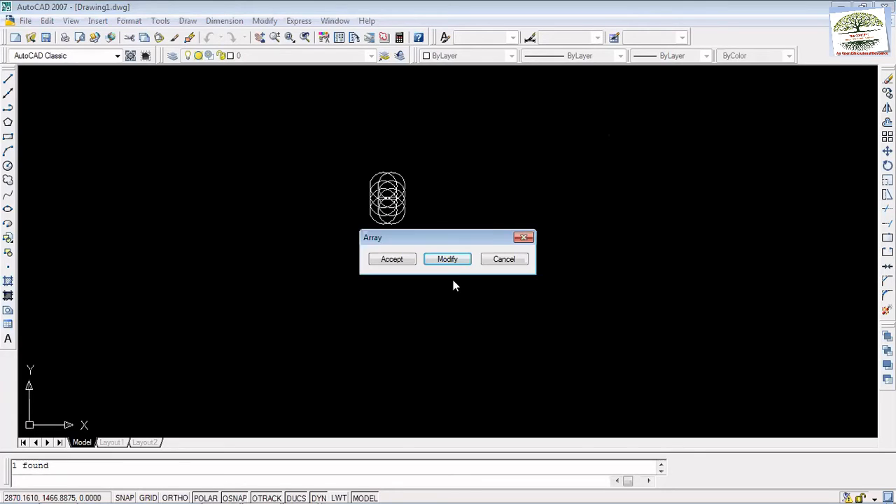
{"action": "left_click", "coordinate": [455, 264]}
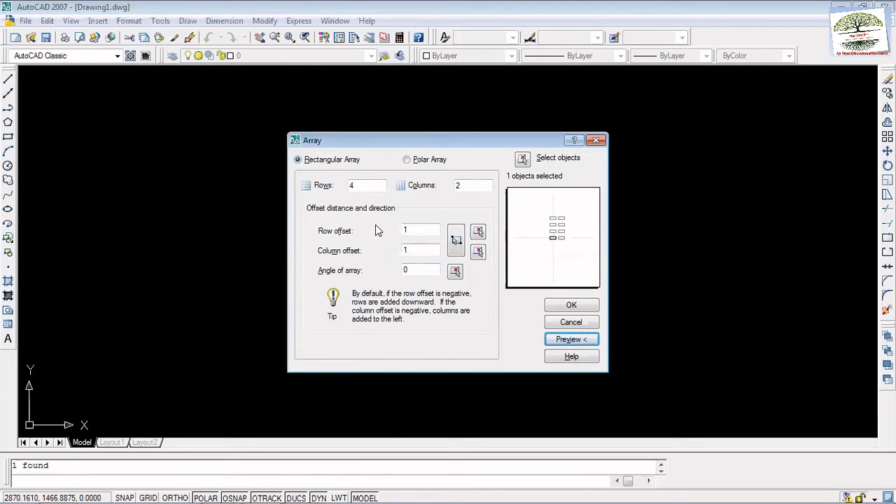
Set the array's row offset to 10, preview it, and go back to modify the settings.
{"action": "double_click", "coordinate": [410, 231]}
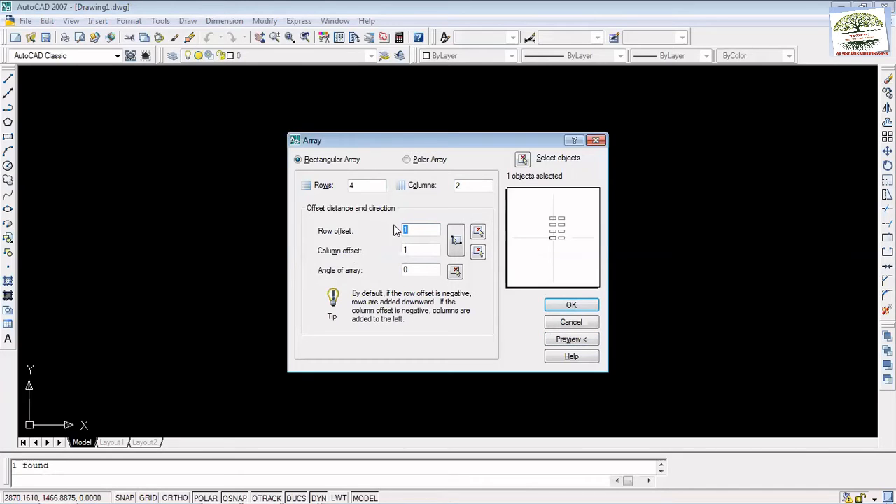
{"action": "type", "text": "10"}
{"action": "left_click", "coordinate": [560, 342]}
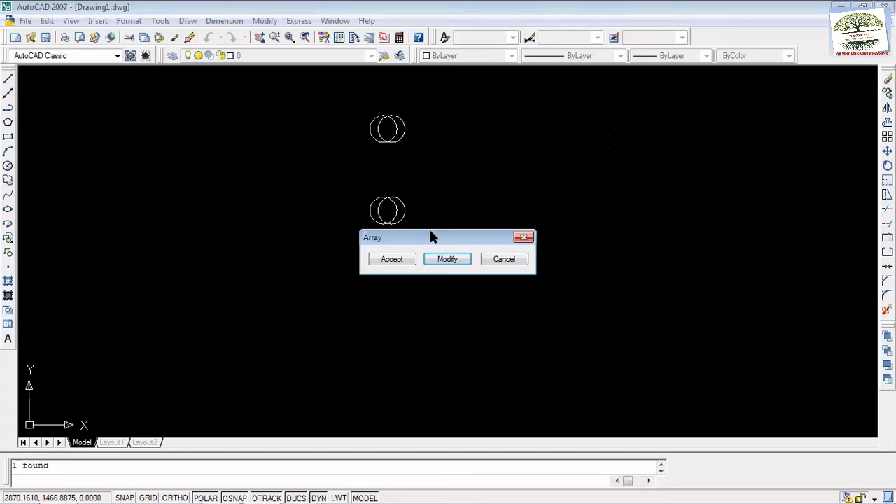
{"action": "left_click", "coordinate": [427, 260]}
Set the array's column offset to 5, check the preview, and accept the array.
{"action": "double_click", "coordinate": [405, 251]}
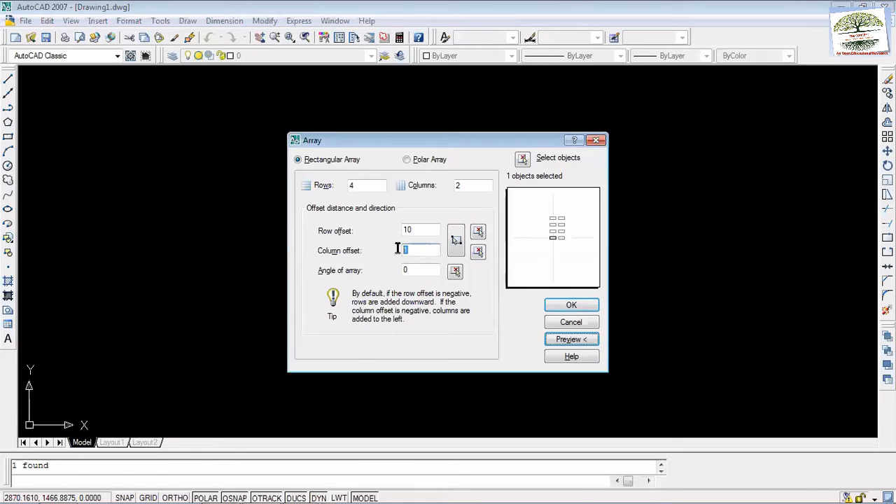
{"action": "type", "text": "5"}
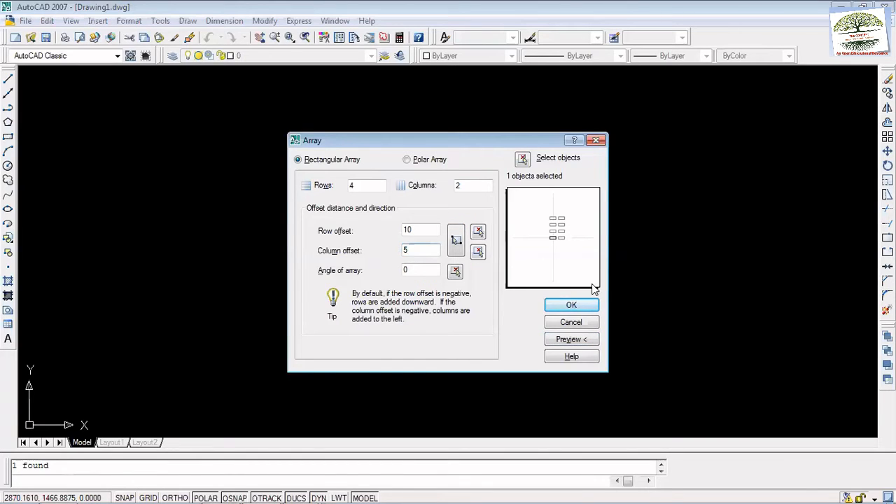
{"action": "left_click", "coordinate": [577, 340]}
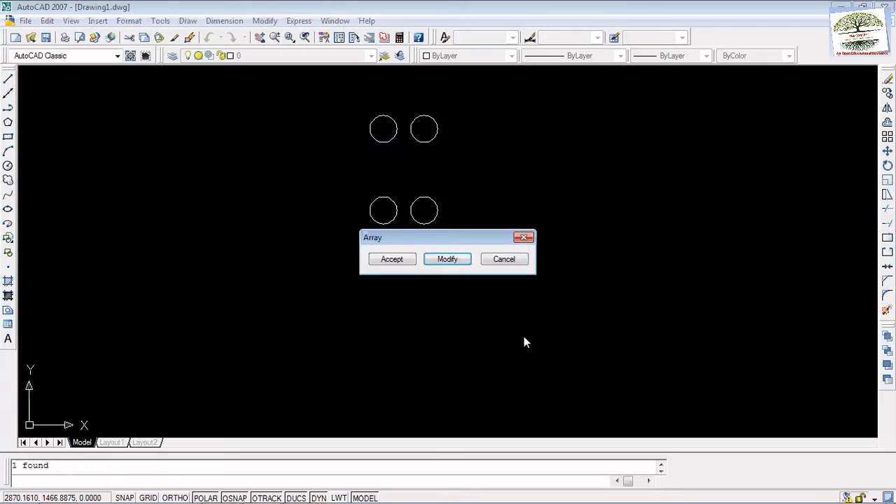
{"action": "left_click", "coordinate": [456, 260]}
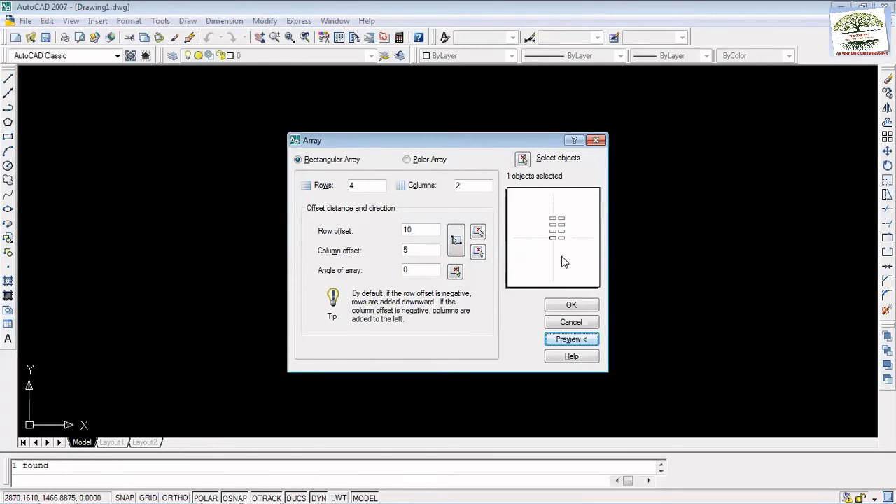
{"action": "left_click", "coordinate": [572, 339]}
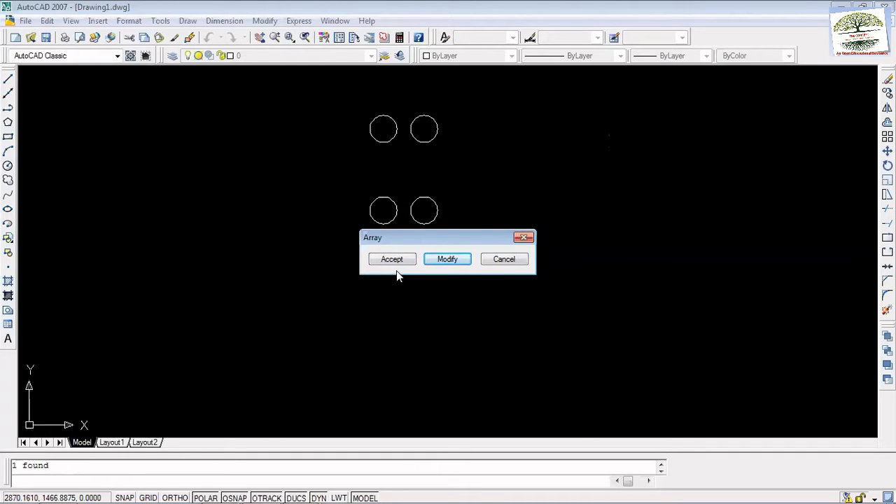
{"action": "left_click", "coordinate": [446, 259]}
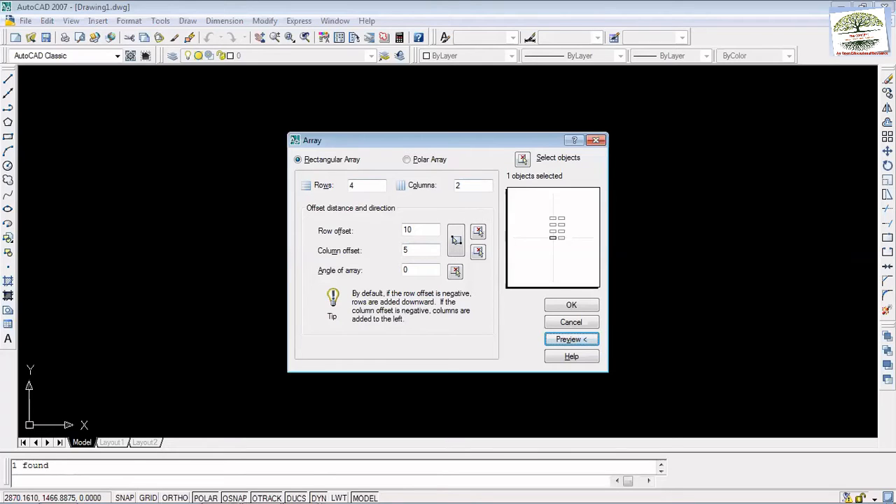
{"action": "left_click", "coordinate": [571, 340]}
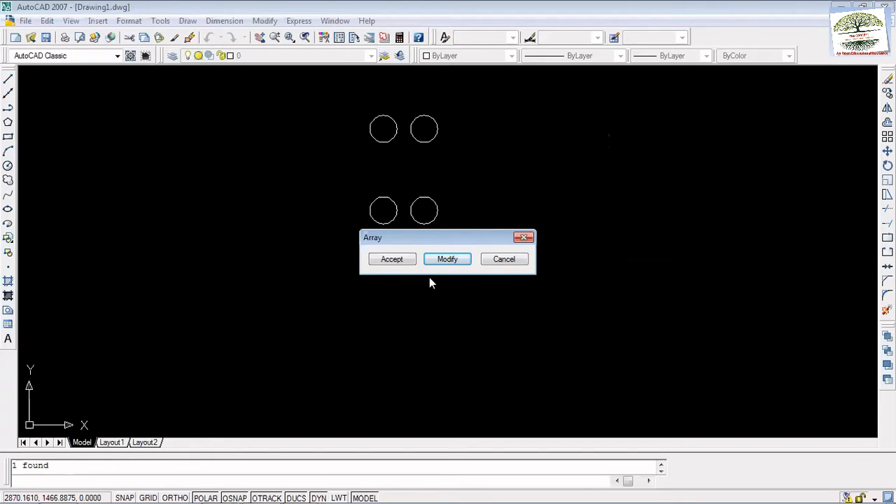
{"action": "left_click", "coordinate": [392, 259]}
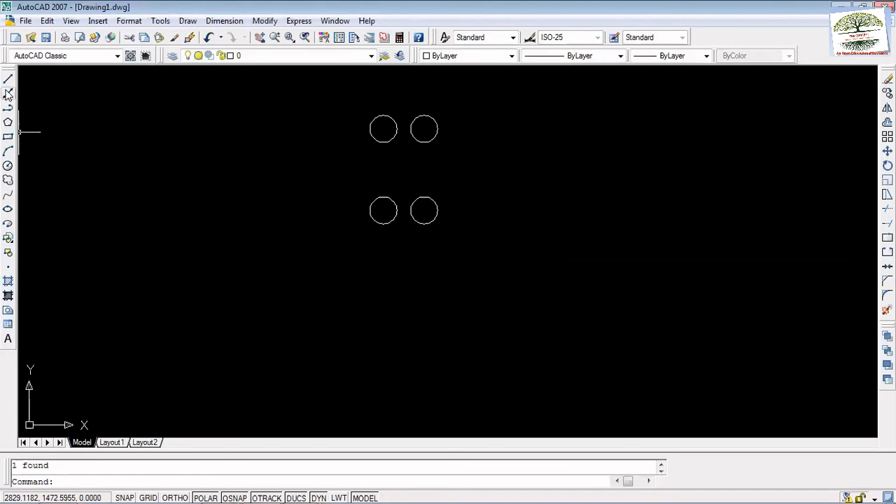
Draw a line between the centres of the two visible circles in the first column, and erase it.
{"action": "left_click", "coordinate": [8, 78]}
{"action": "left_click", "coordinate": [383, 129]}
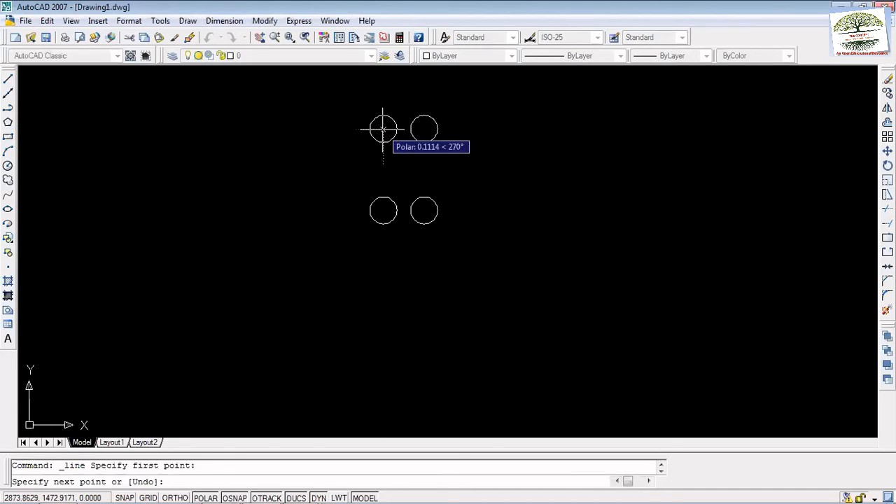
{"action": "left_click", "coordinate": [383, 210]}
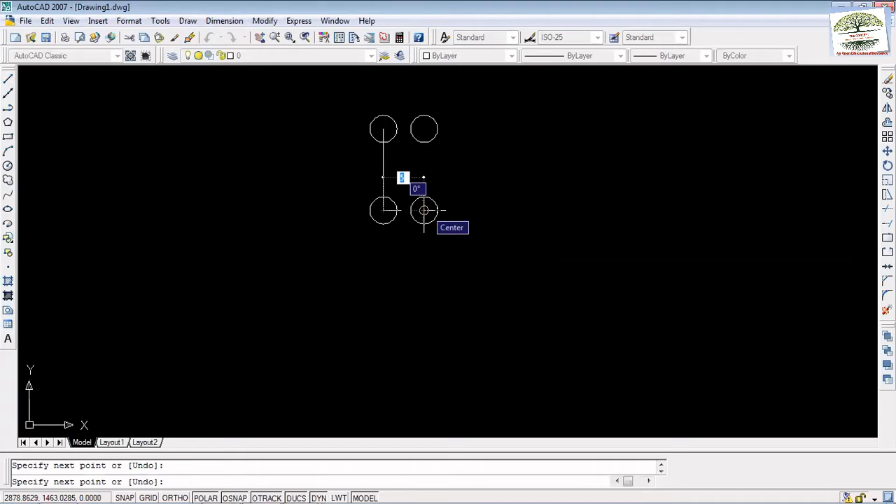
{"action": "key", "text": "Escape"}
{"action": "left_click", "coordinate": [383, 164]}
{"action": "key", "text": "Delete"}
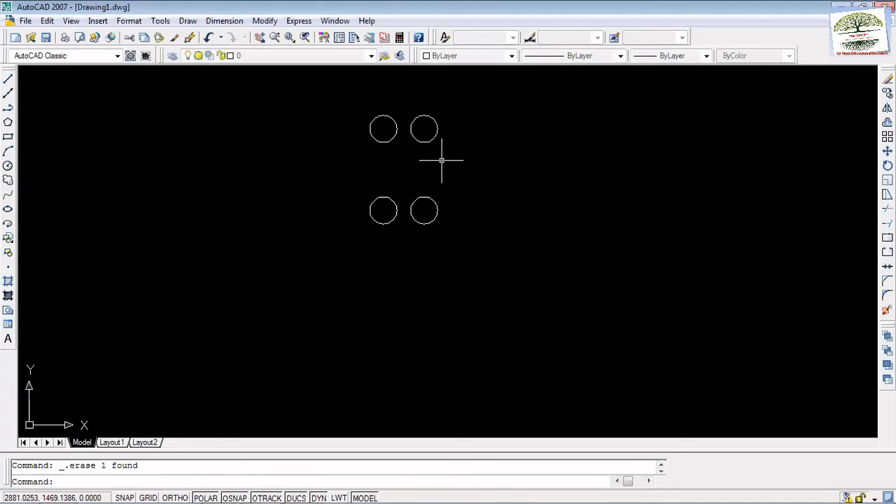
Add a horizontal linear dimension between the centres of the lower two visible circles, placed below them.
{"action": "left_click", "coordinate": [221, 21]}
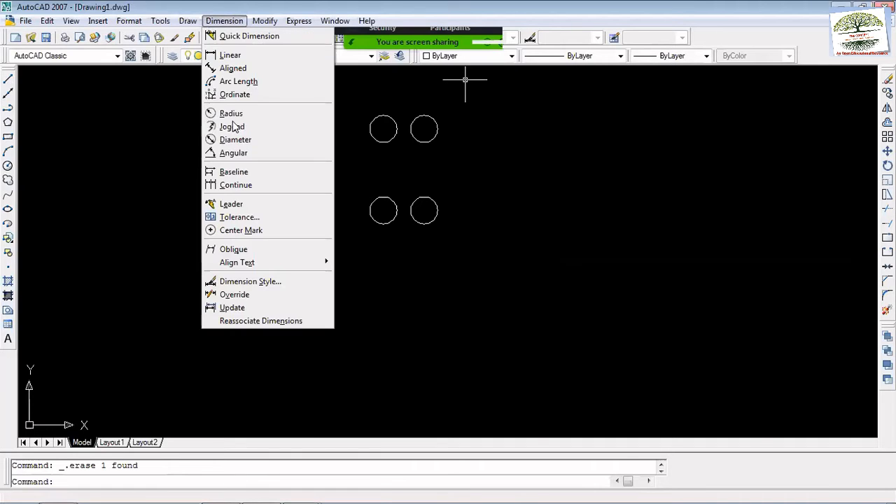
{"action": "left_click", "coordinate": [230, 55]}
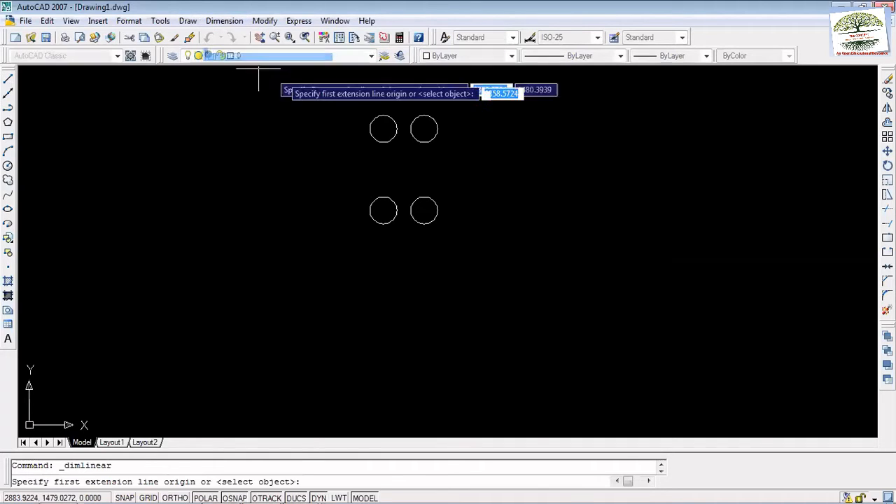
{"action": "left_click", "coordinate": [383, 210]}
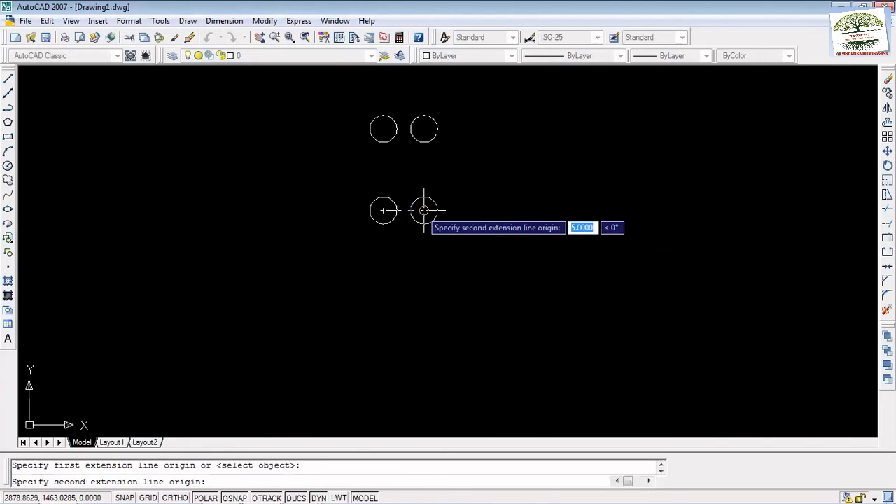
{"action": "left_click", "coordinate": [423, 210]}
{"action": "left_click", "coordinate": [423, 269]}
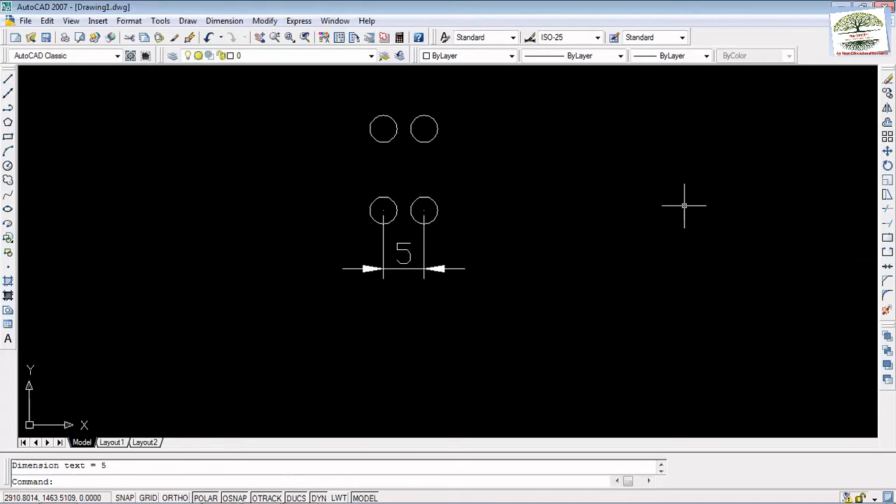
Reopen the Array settings, move them beside the circles to compare the offsets with the dimension, and cancel.
{"action": "type", "text": "array"}
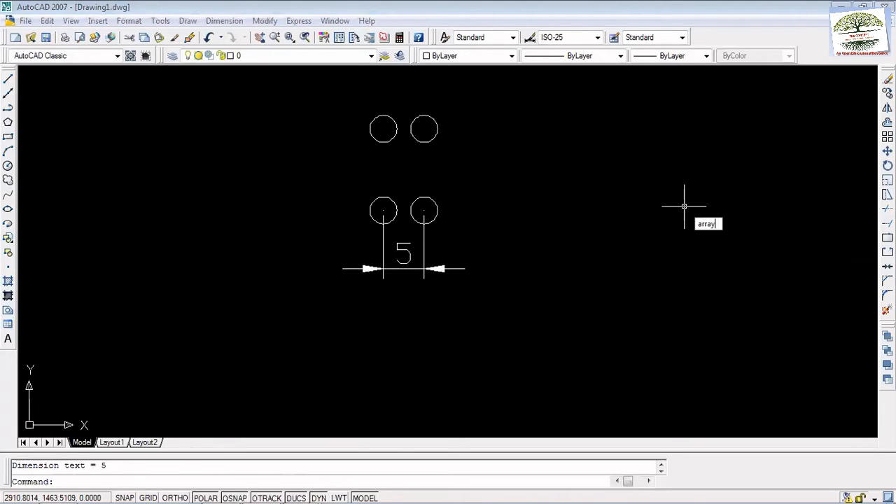
{"action": "key", "text": "Return"}
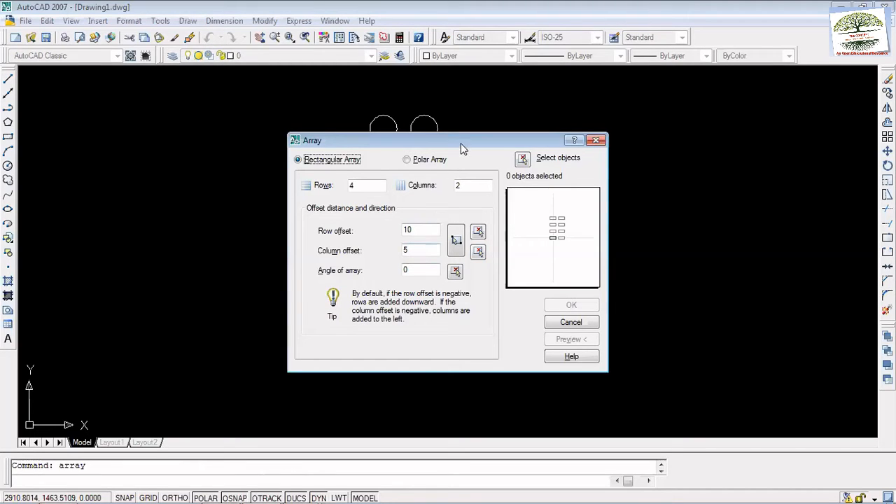
{"action": "left_click_drag", "start_coordinate": [460, 143], "coordinate": [661, 119]}
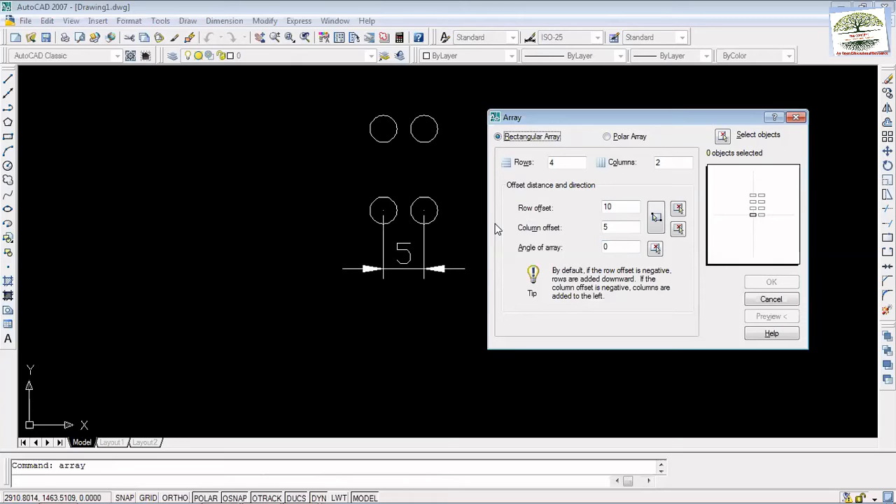
{"action": "left_click", "coordinate": [776, 304]}
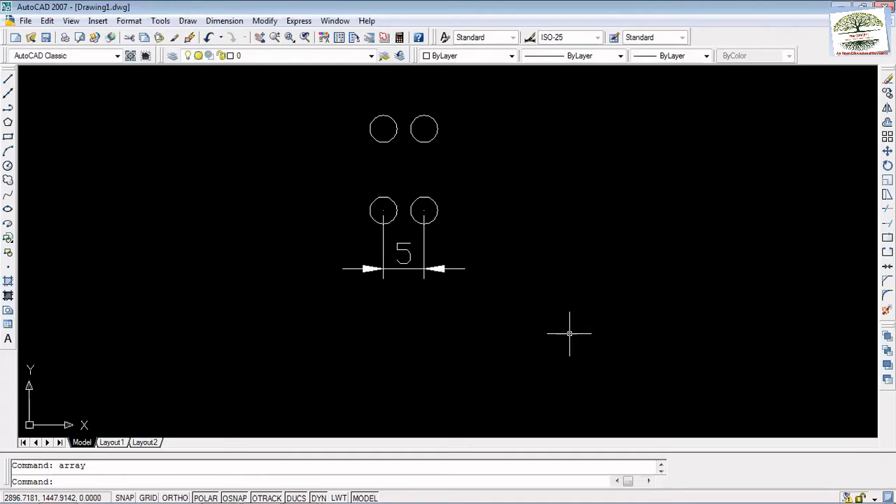
Erase everything in the drawing and draw a new circle with a radius of about 2.6 left of the middle.
{"action": "key", "text": "ctrl+a"}
{"action": "key", "text": "Delete"}
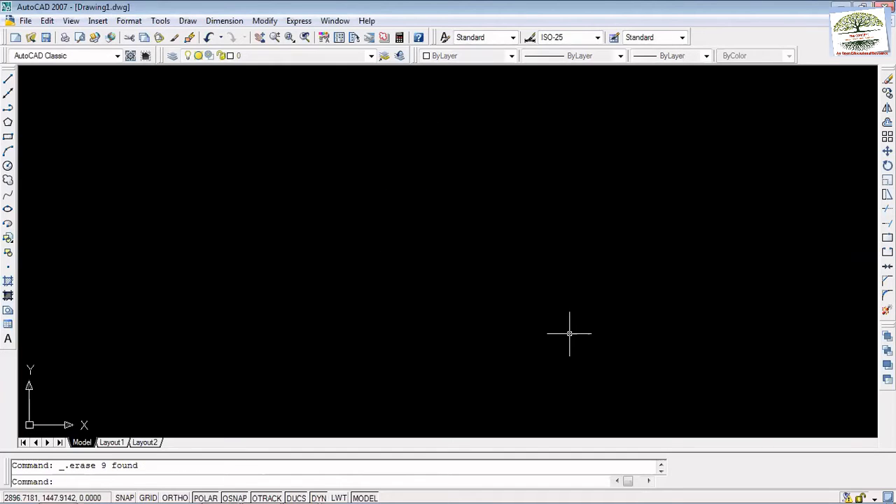
{"action": "left_click", "coordinate": [8, 165]}
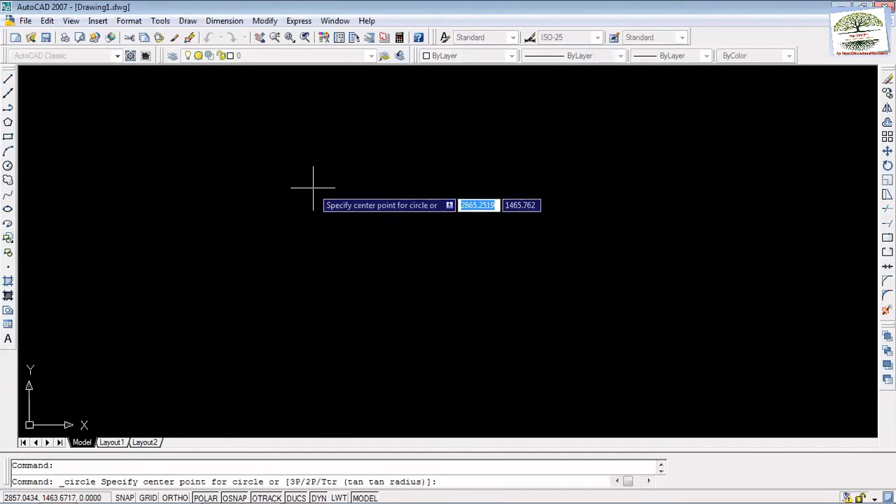
{"action": "left_click", "coordinate": [313, 188]}
{"action": "left_click", "coordinate": [330, 201]}
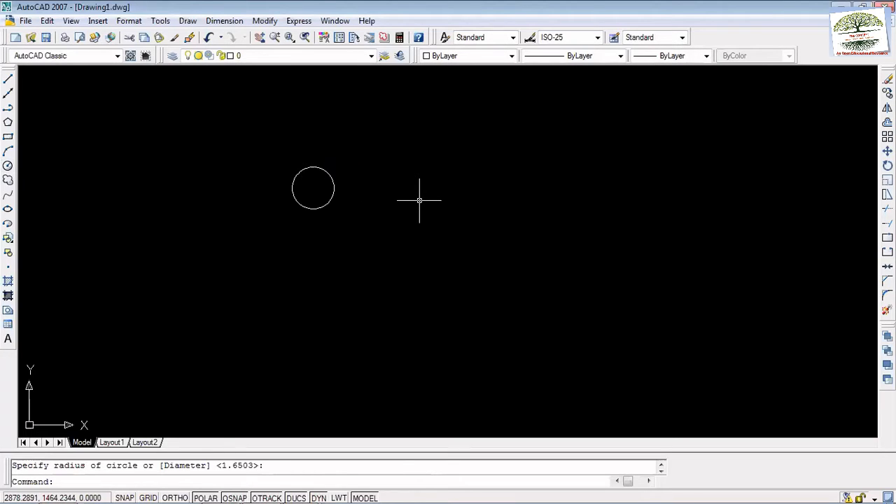
Open the Array settings, look over the Polar Array options, and cancel them.
{"action": "type", "text": "array"}
{"action": "key", "text": "Return"}
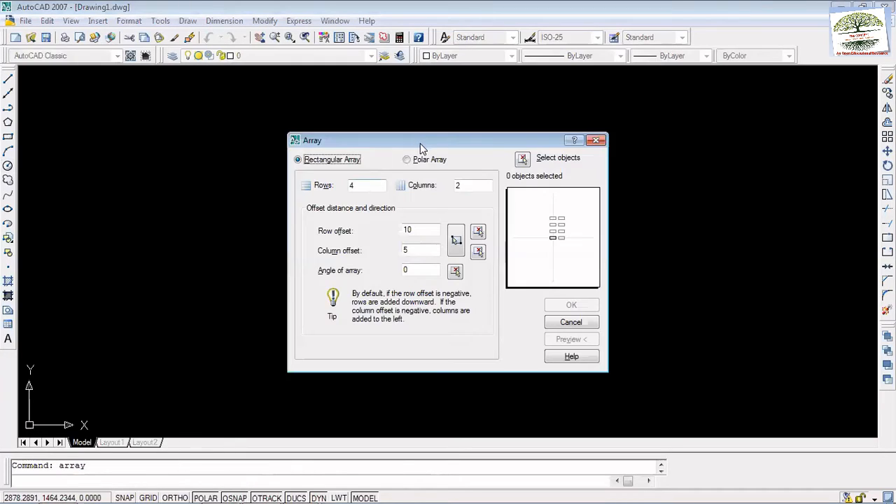
{"action": "left_click", "coordinate": [410, 159]}
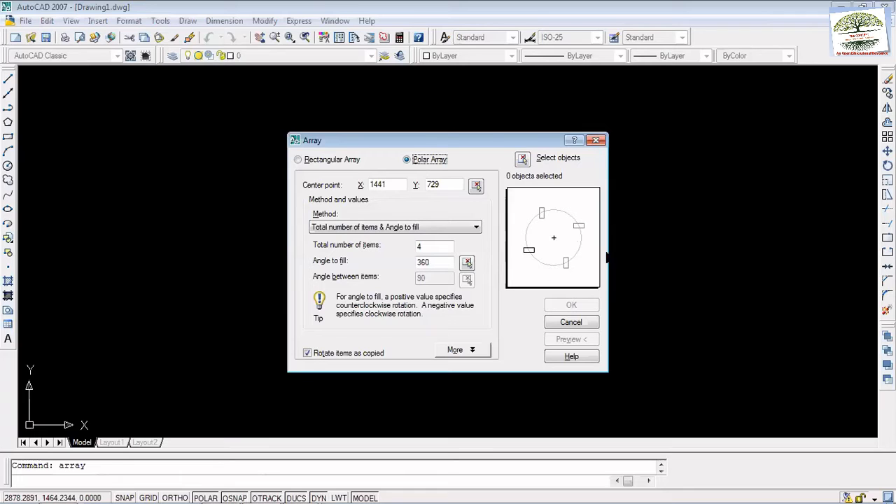
{"action": "left_click", "coordinate": [587, 326]}
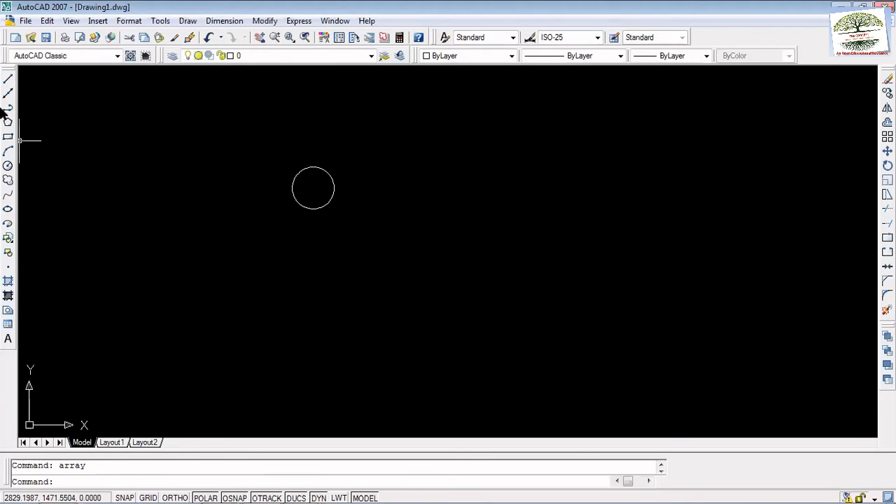
Draw a large circle below and to the right of the small circle, with its edge passing close to the small circle's centre.
{"action": "left_click", "coordinate": [8, 166]}
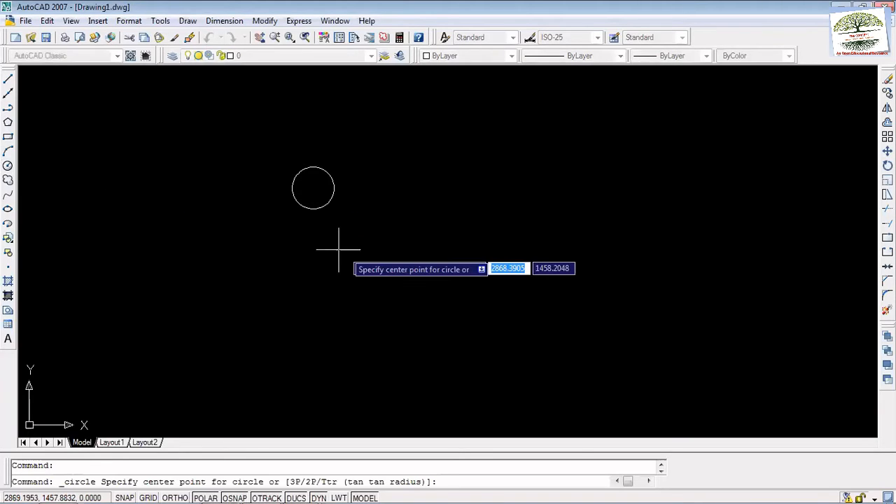
{"action": "left_click", "coordinate": [452, 301]}
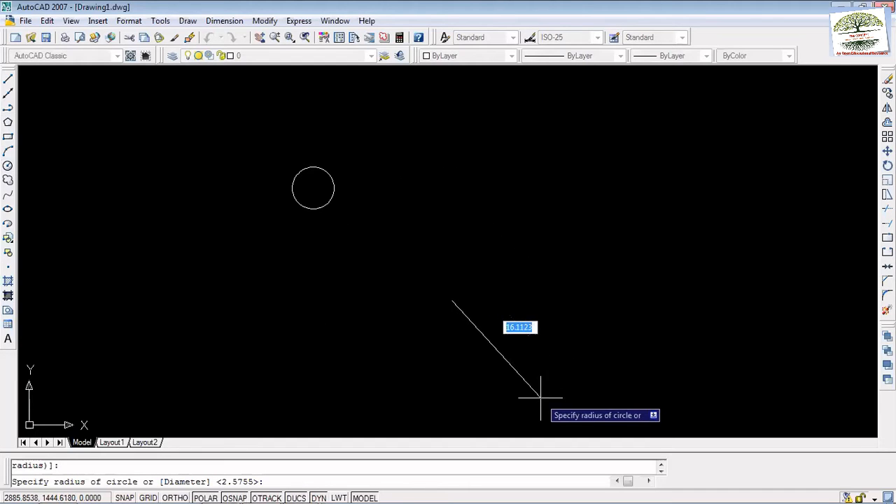
{"action": "left_click", "coordinate": [588, 420]}
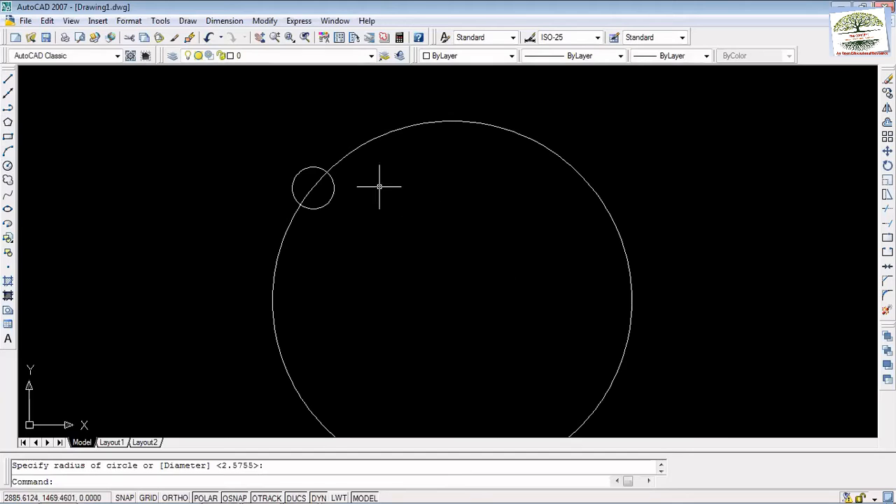
{"action": "scroll", "coordinate": [492, 168], "scroll_direction": "down", "scroll_amount": 1}
{"action": "scroll", "coordinate": [460, 315], "scroll_direction": "up", "scroll_amount": 1}
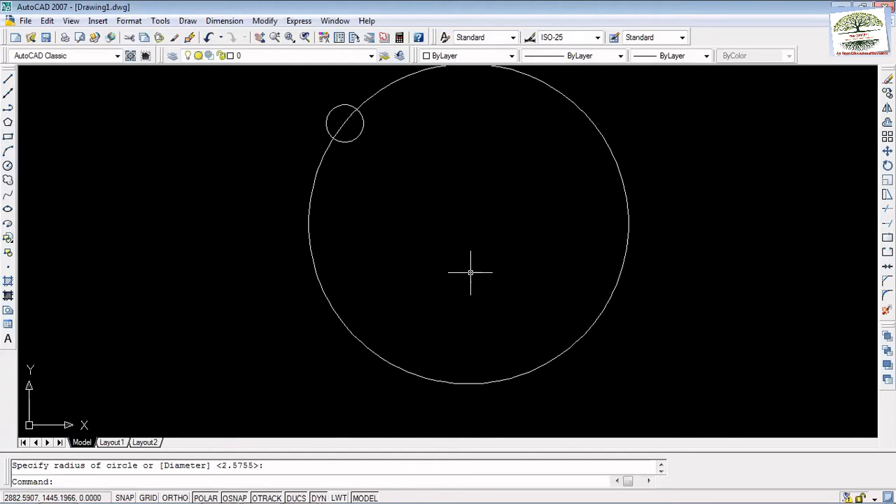
{"action": "middle_click_drag", "start_coordinate": [470, 272], "coordinate": [469, 304]}
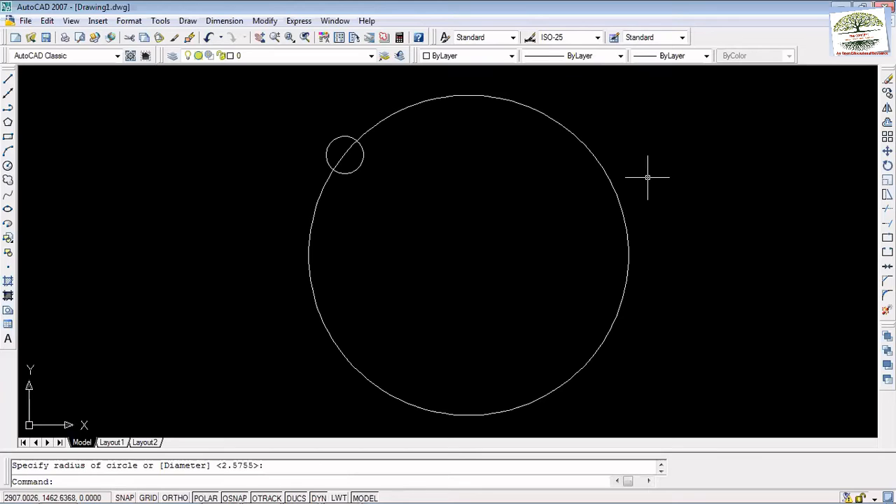
Start a polar array with 8 total items and pick the large circle's centre as the array's center point.
{"action": "type", "text": "array"}
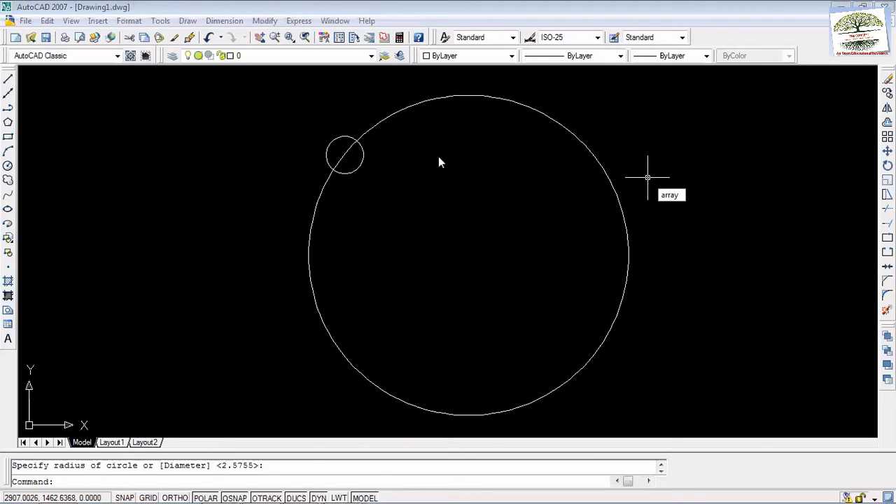
{"action": "key", "text": "Return"}
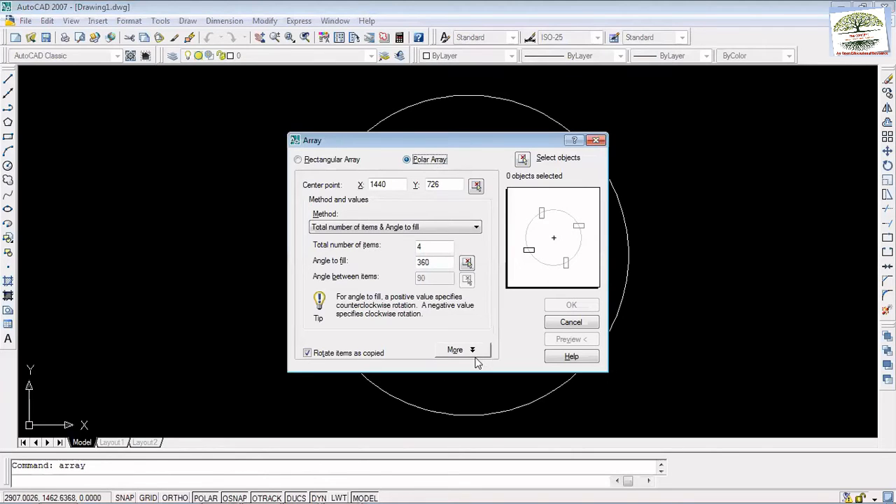
{"action": "left_click_drag", "start_coordinate": [438, 244], "coordinate": [418, 249]}
{"action": "type", "text": "8"}
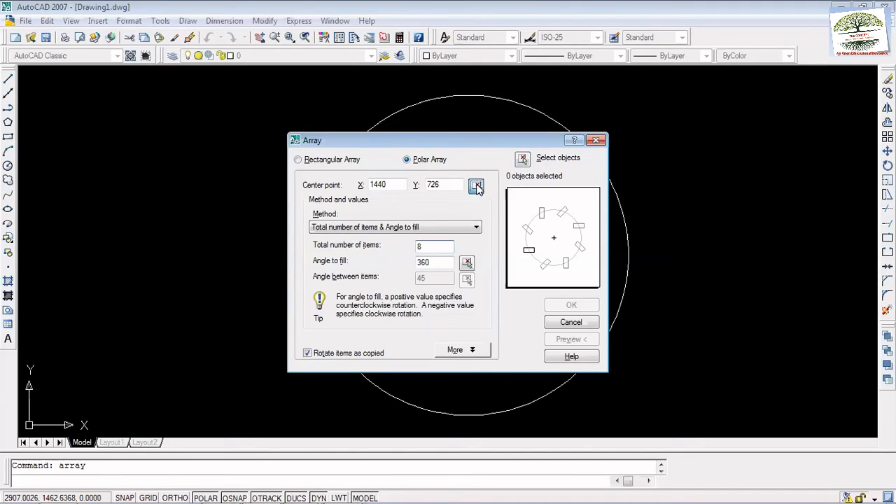
{"action": "left_click", "coordinate": [476, 186]}
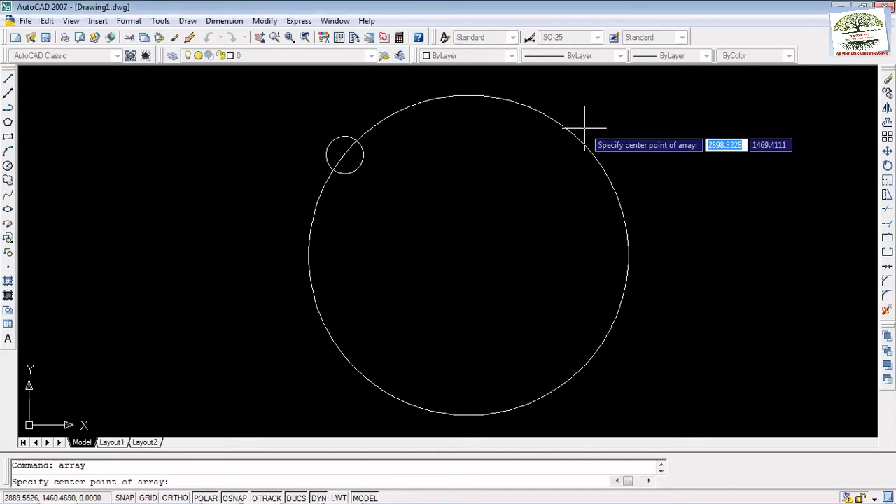
{"action": "left_click", "coordinate": [468, 255]}
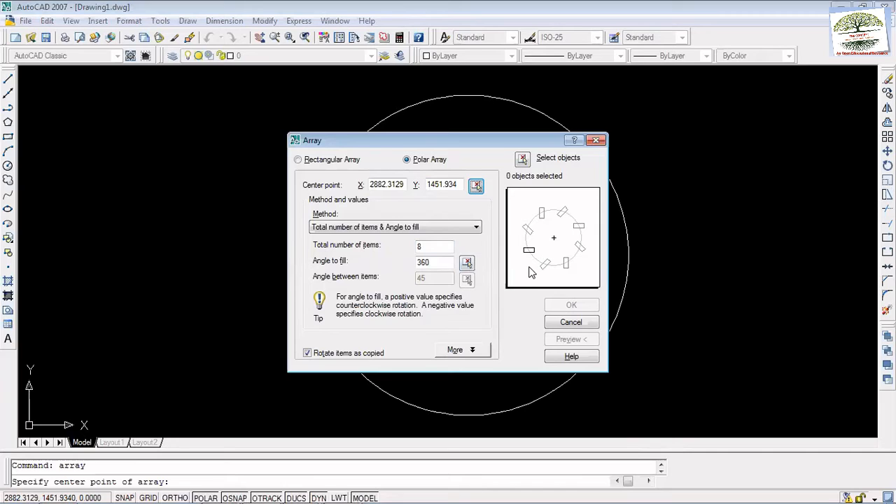
{"action": "left_click", "coordinate": [476, 186]}
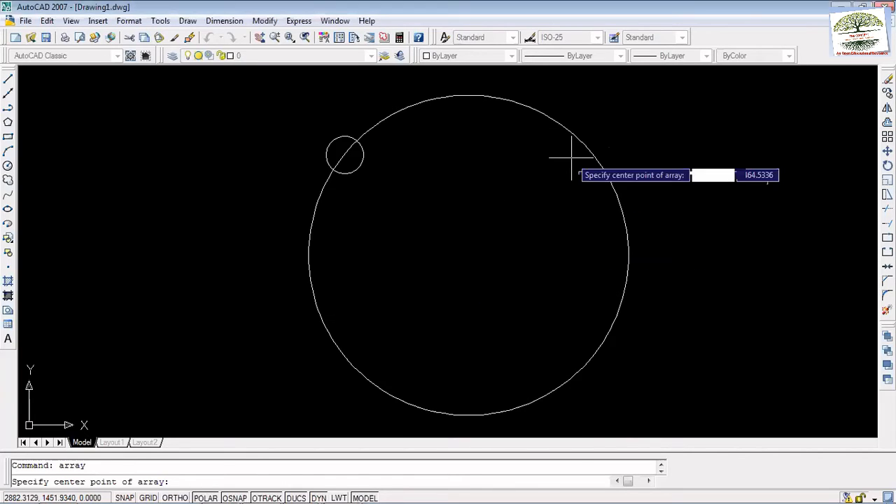
{"action": "left_click", "coordinate": [469, 255]}
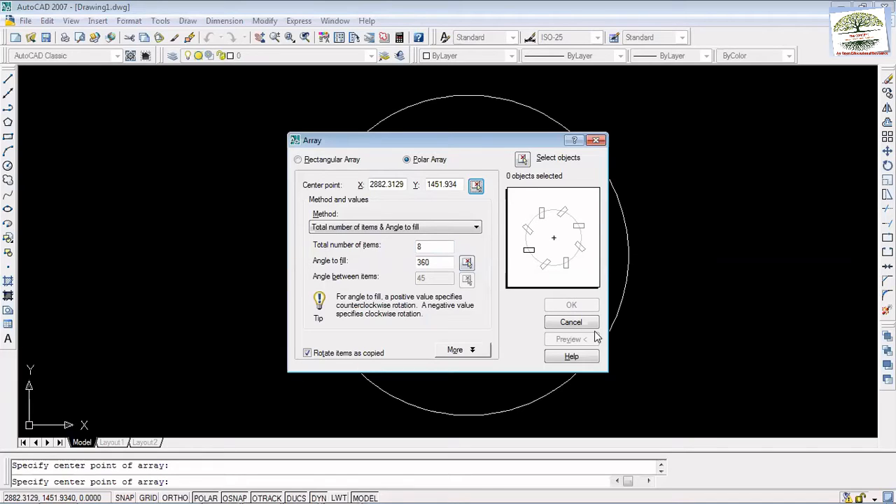
Choose the small circle on the large circle's edge as the object to array and preview the polar array.
{"action": "left_click", "coordinate": [523, 159]}
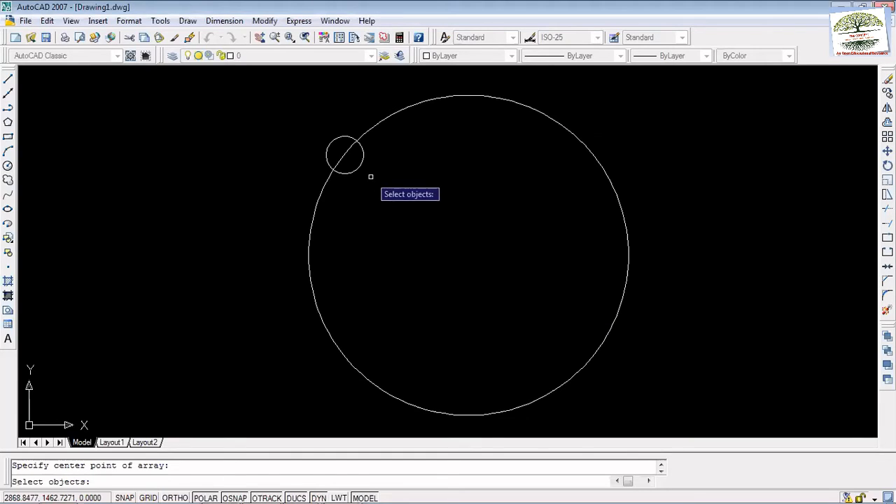
{"action": "left_click", "coordinate": [361, 163]}
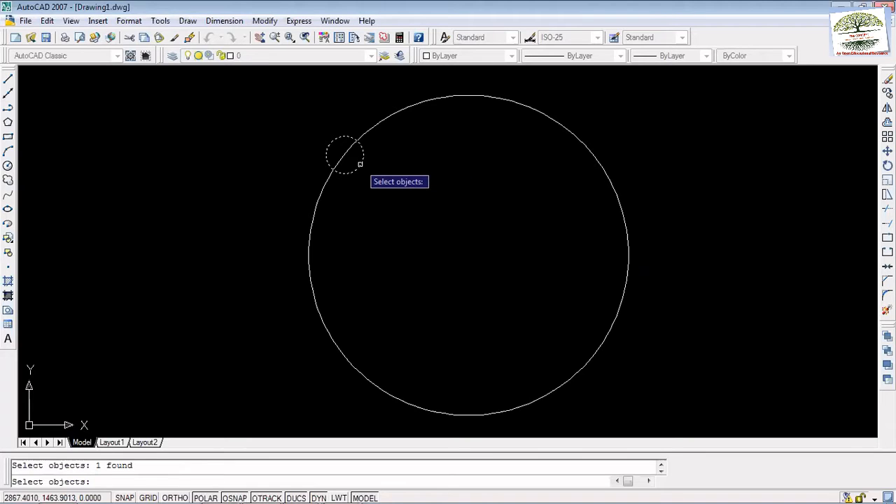
{"action": "key", "text": "Return"}
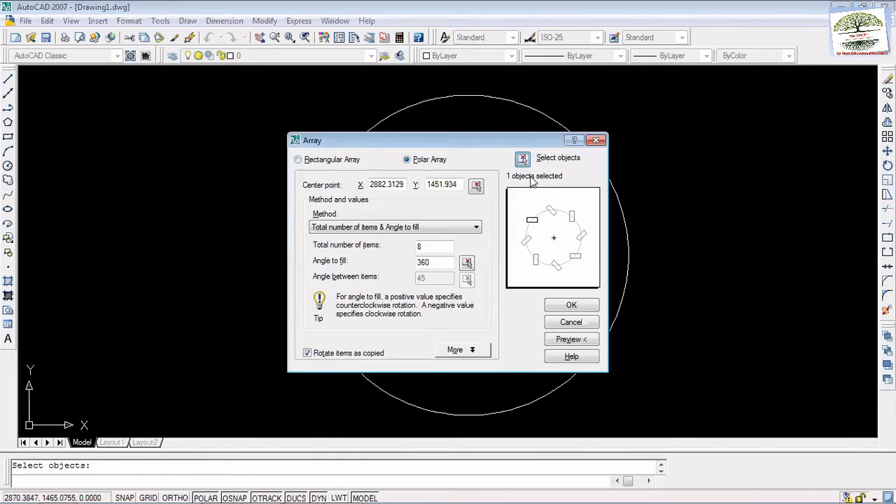
{"action": "left_click", "coordinate": [572, 340]}
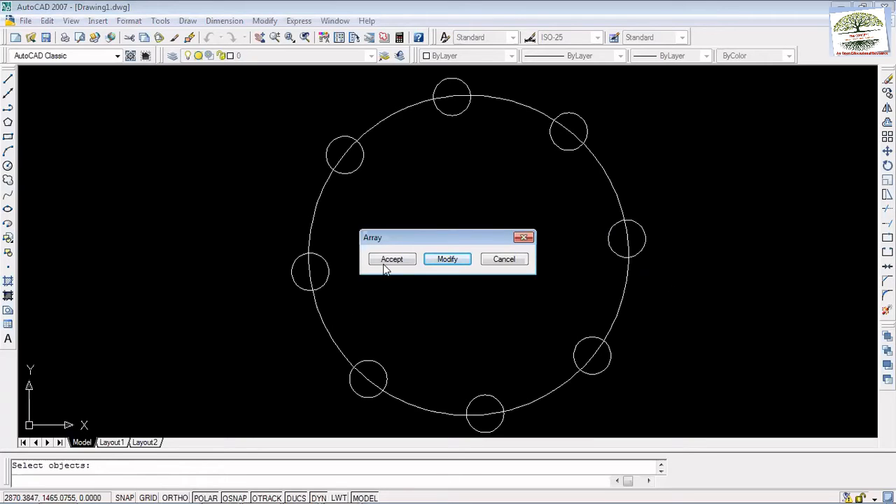
Modify the previewed polar array to 10 total items and preview it again.
{"action": "left_click", "coordinate": [447, 259]}
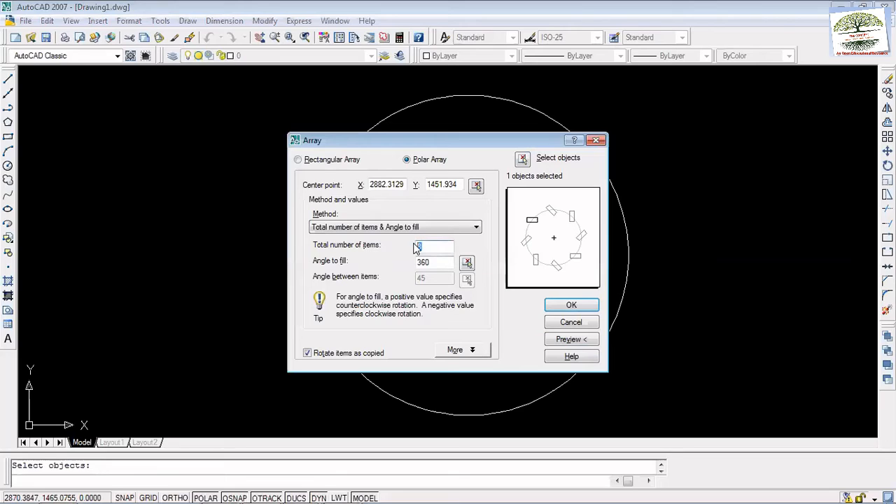
{"action": "type", "text": "10"}
{"action": "left_click", "coordinate": [570, 340]}
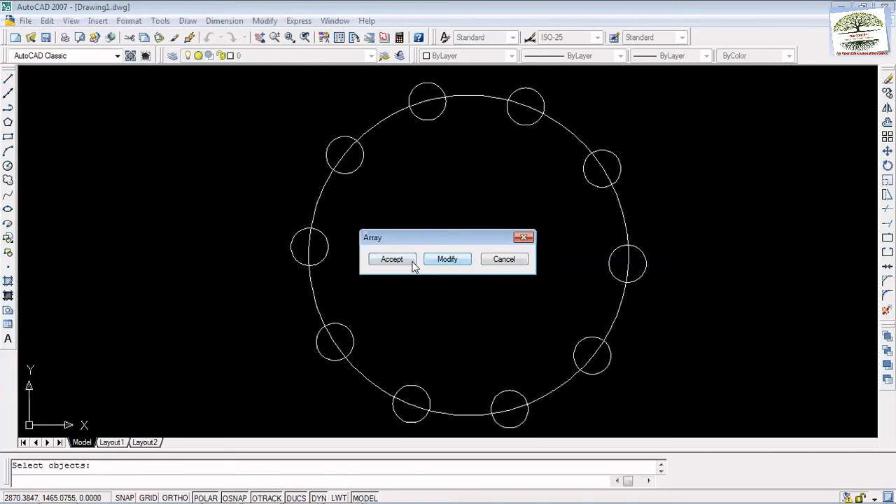
Accept the previewed polar array of small circles and undo it.
{"action": "left_click", "coordinate": [392, 260]}
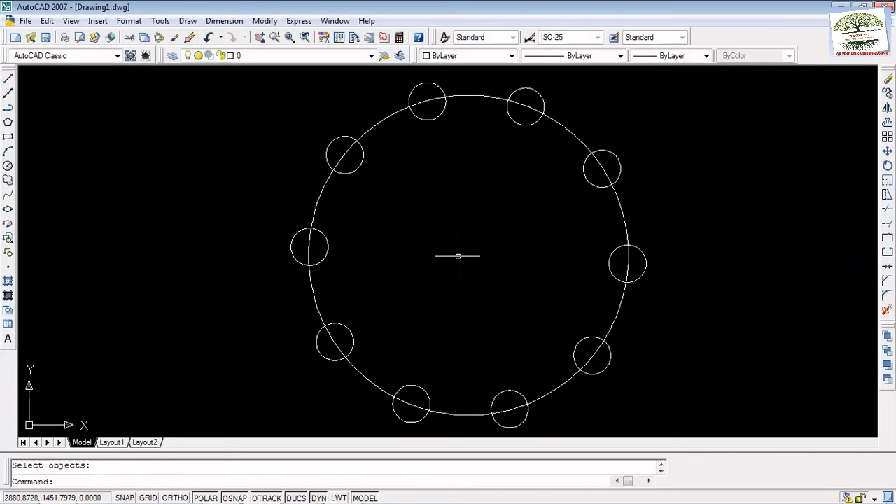
{"action": "key", "text": "ctrl+z"}
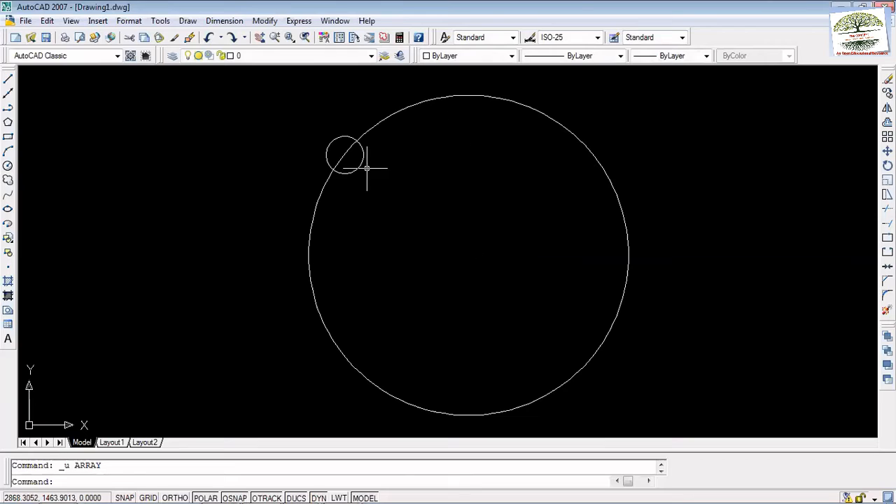
Polar-array the small circle about the large circle's centre with 10 items over 360 degrees, and undo the array.
{"action": "left_click", "coordinate": [358, 165]}
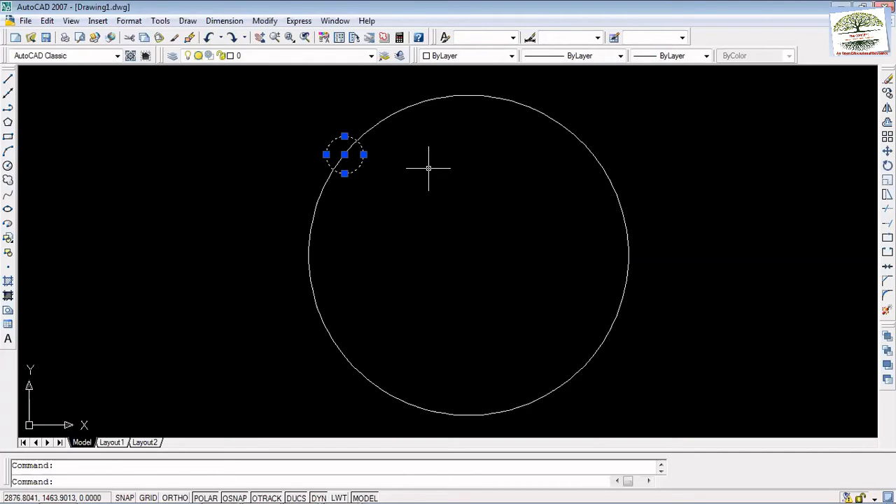
{"action": "type", "text": "ar"}
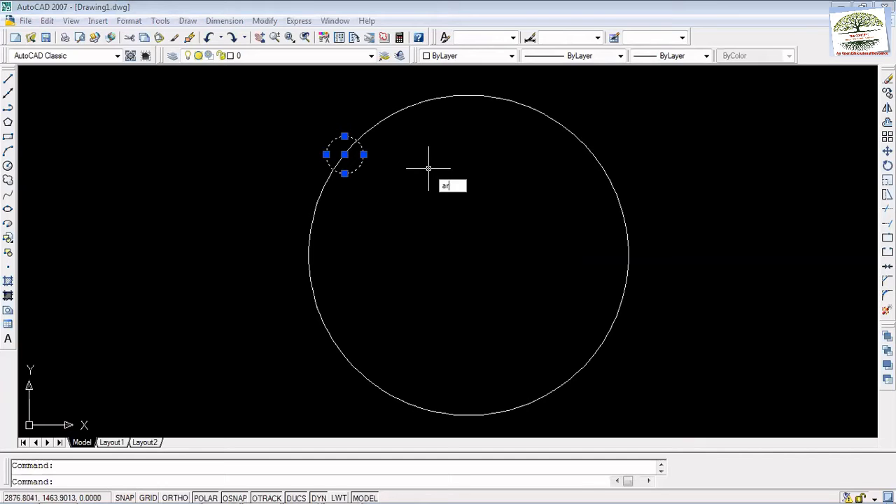
{"action": "type", "text": "ray"}
{"action": "key", "text": "Return"}
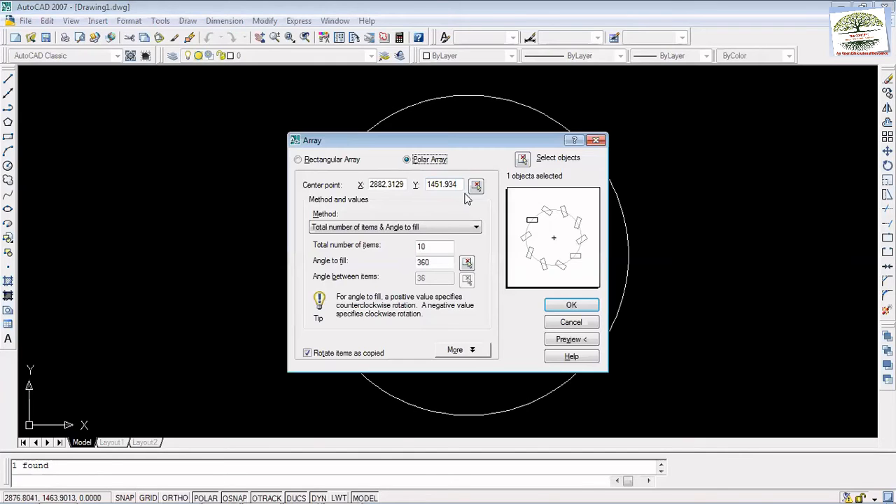
{"action": "left_click", "coordinate": [476, 184]}
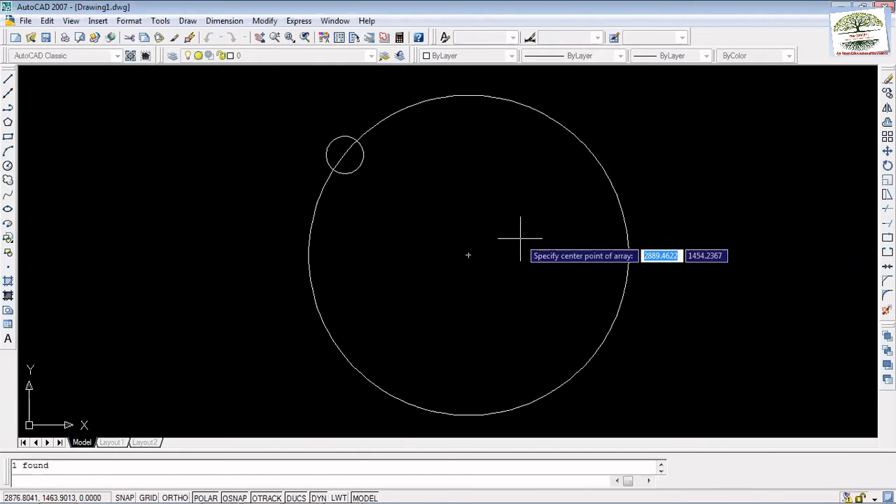
{"action": "left_click", "coordinate": [468, 254]}
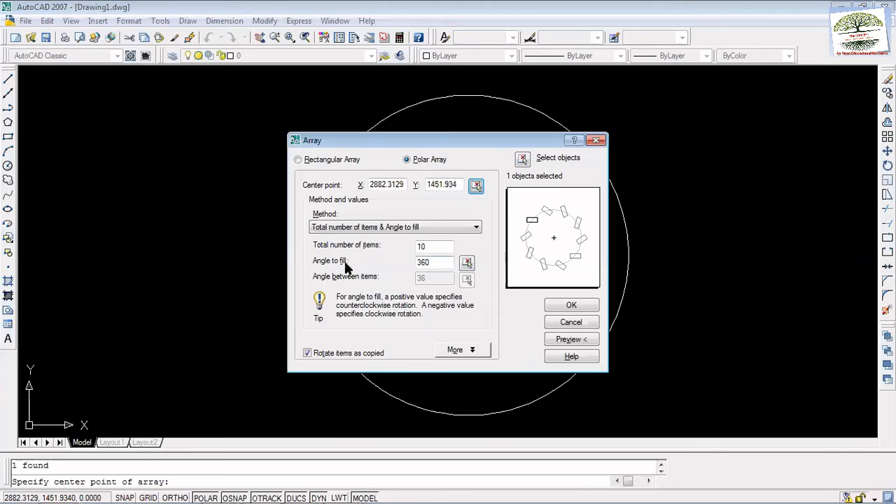
{"action": "left_click", "coordinate": [568, 340]}
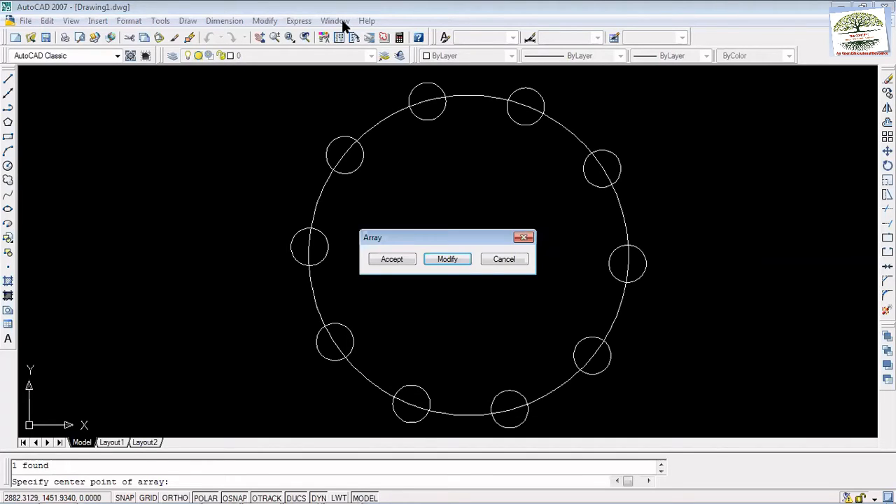
{"action": "left_click", "coordinate": [520, 236]}
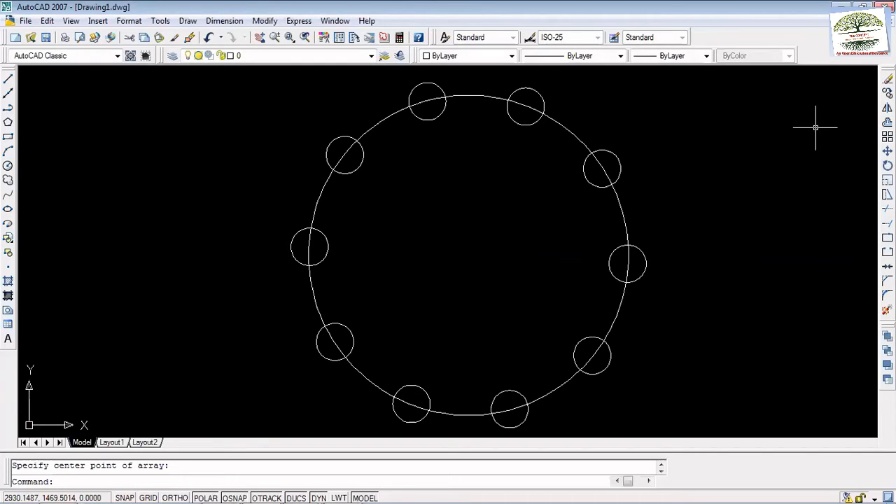
{"action": "key", "text": "ctrl+z"}
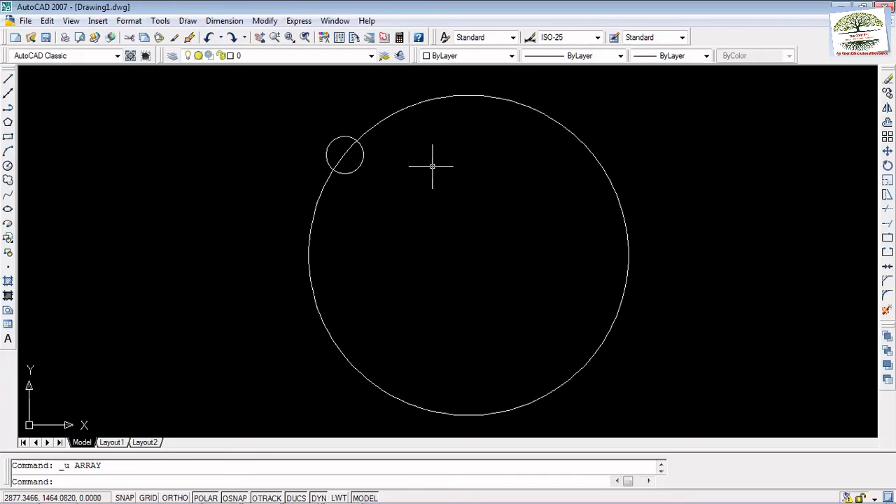
Start a polar array of the small circle, using the large circle's centre as the array centre point.
{"action": "type", "text": "array"}
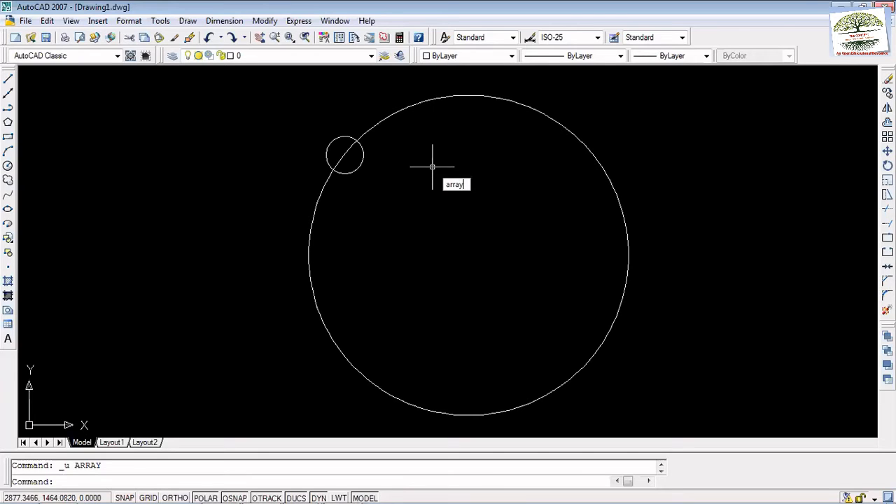
{"action": "key", "text": "Return"}
{"action": "left_click", "coordinate": [578, 154]}
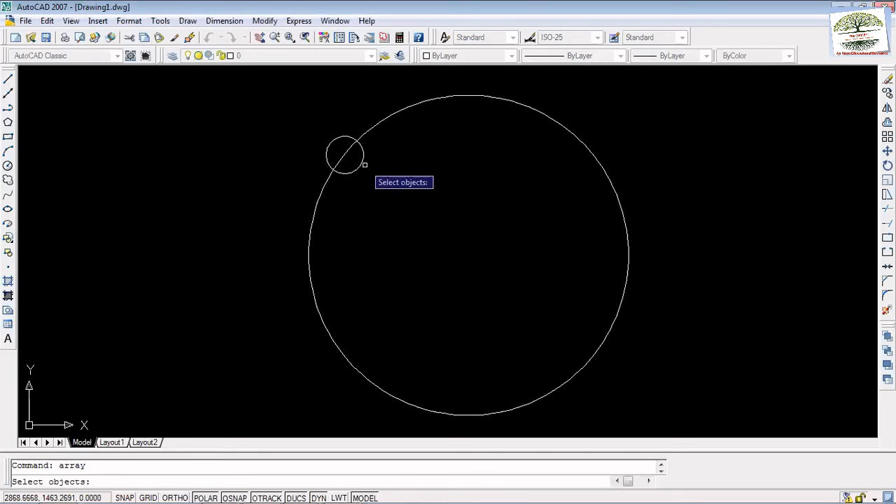
{"action": "left_click", "coordinate": [359, 161]}
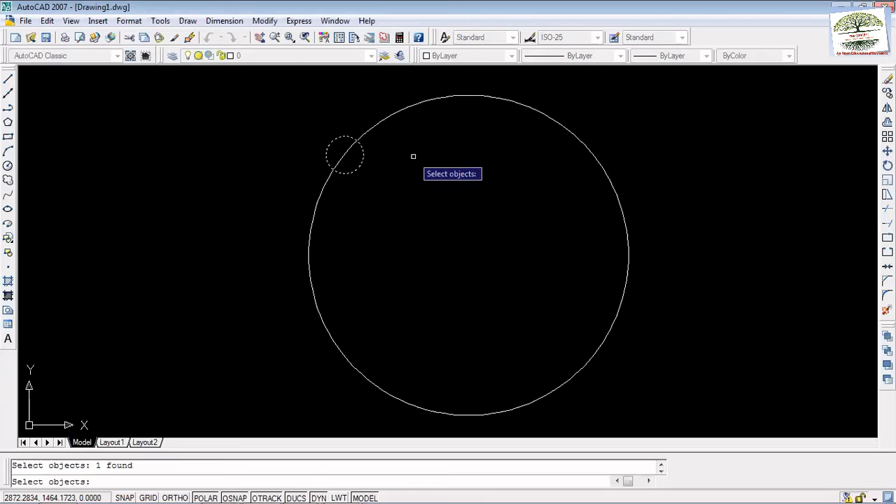
{"action": "key", "text": "Return"}
{"action": "left_click", "coordinate": [476, 186]}
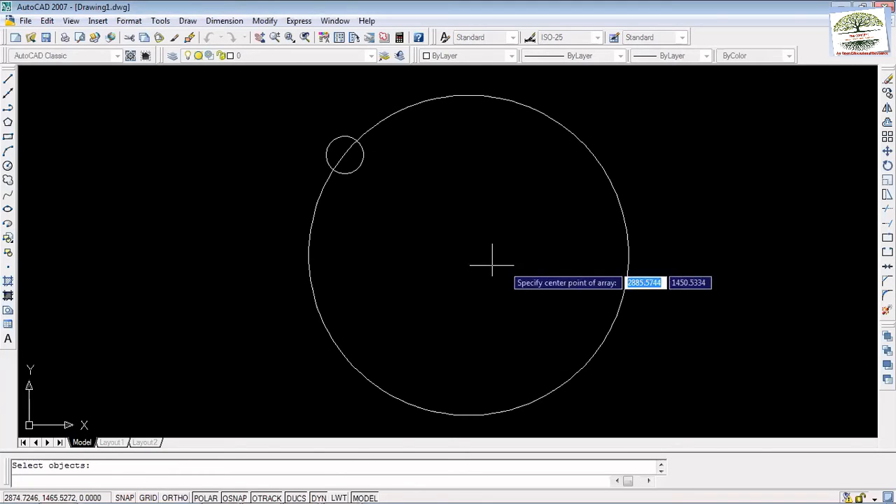
{"action": "left_click", "coordinate": [468, 255]}
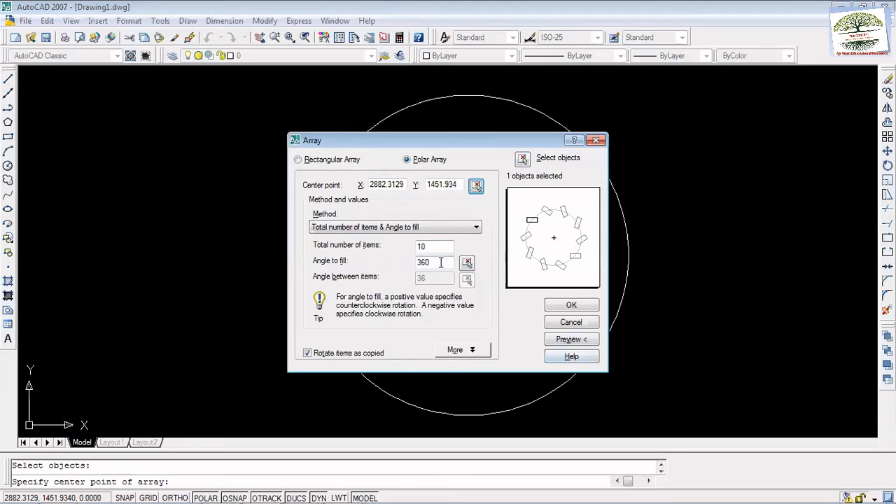
Set the array's angle to fill to 180 degrees and preview the result.
{"action": "left_click_drag", "start_coordinate": [444, 262], "coordinate": [374, 260]}
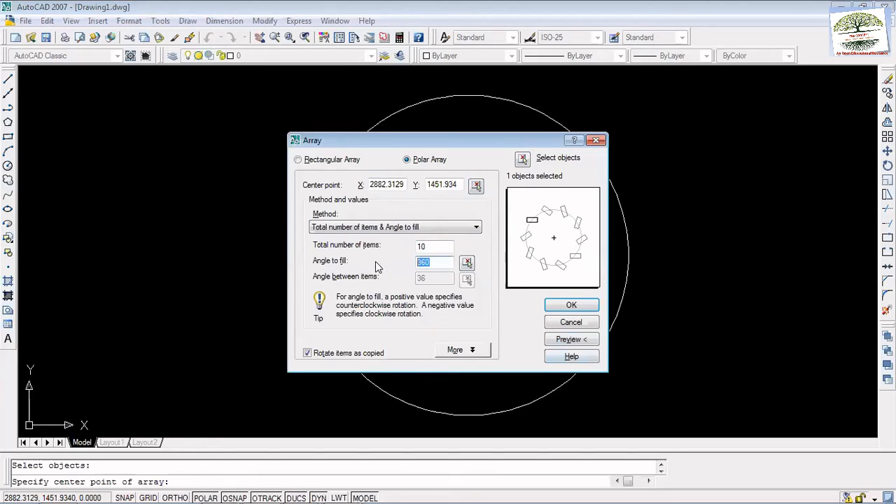
{"action": "type", "text": "180"}
{"action": "left_click", "coordinate": [567, 340]}
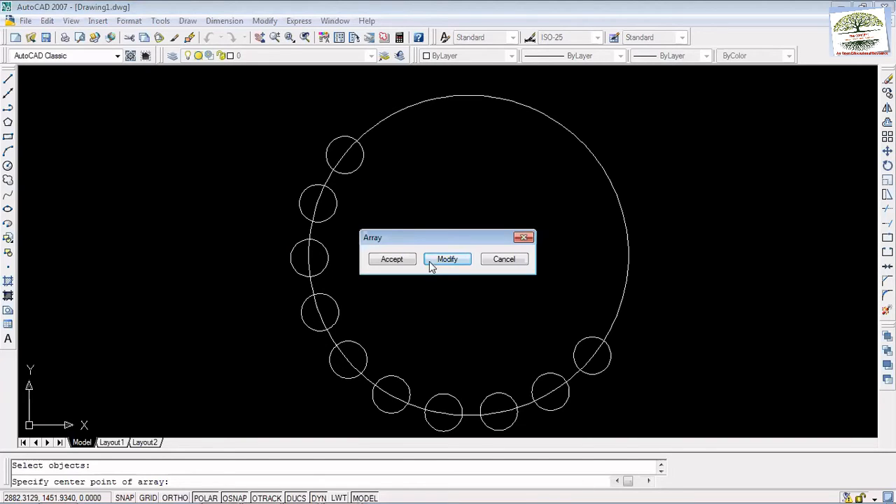
Set the array's angle to fill to 360 degrees, accept it from the preview, and undo the array.
{"action": "left_click", "coordinate": [430, 261]}
{"action": "left_click_drag", "start_coordinate": [442, 259], "coordinate": [405, 258]}
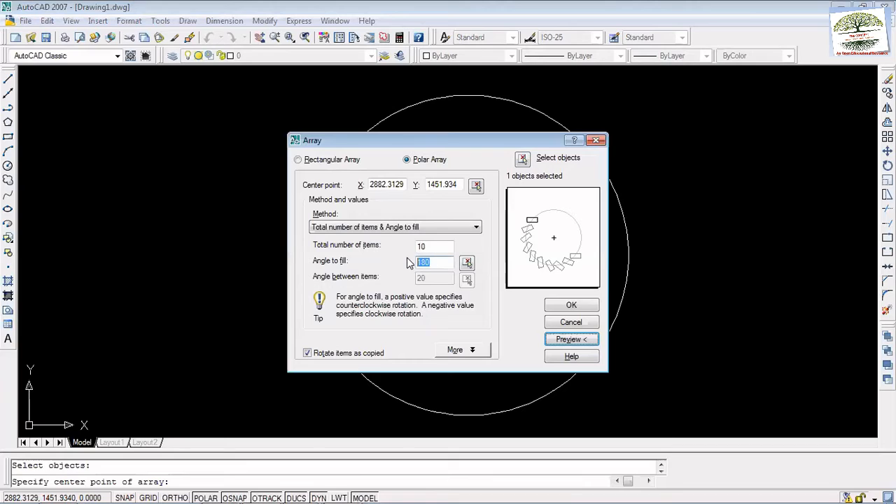
{"action": "type", "text": "360"}
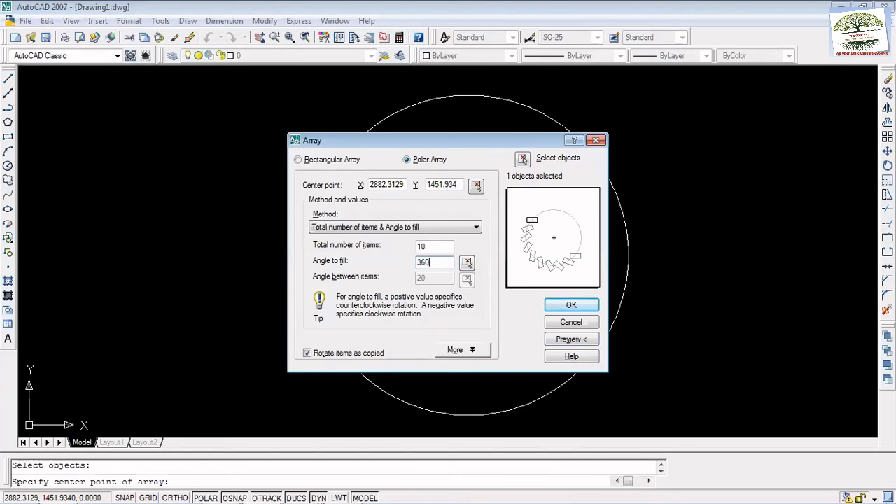
{"action": "left_click", "coordinate": [573, 341]}
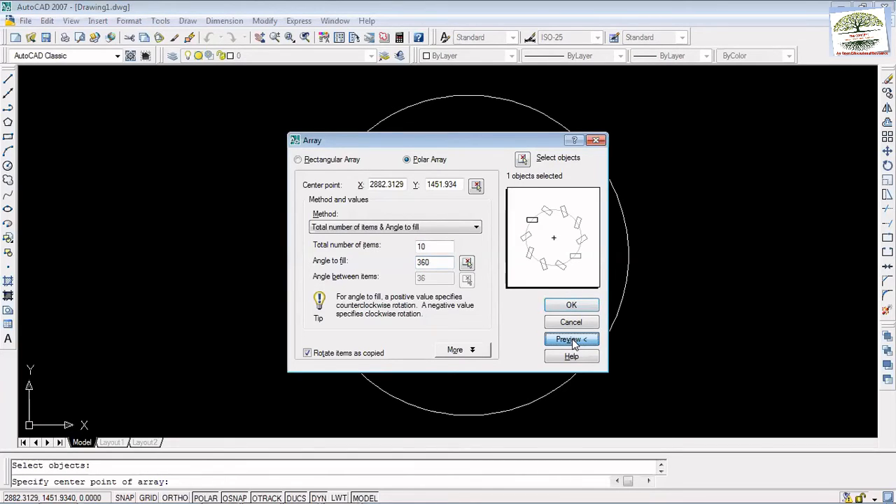
{"action": "left_click", "coordinate": [386, 261]}
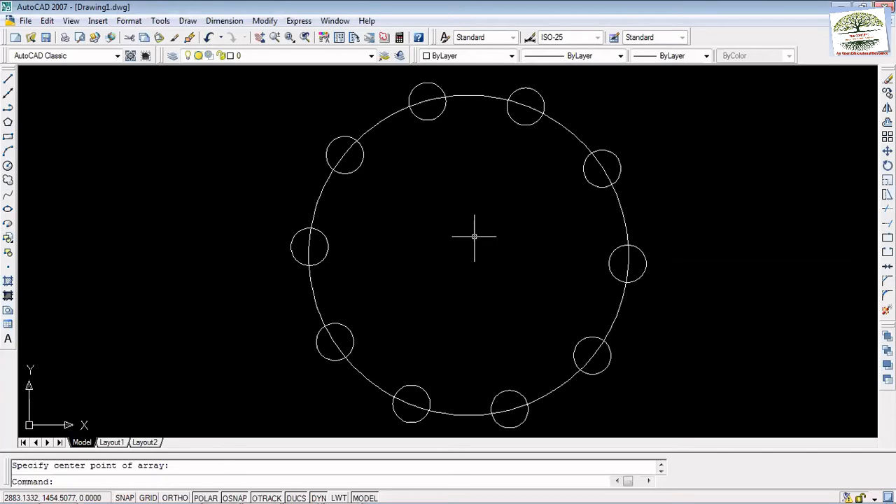
{"action": "key", "text": "ctrl+z"}
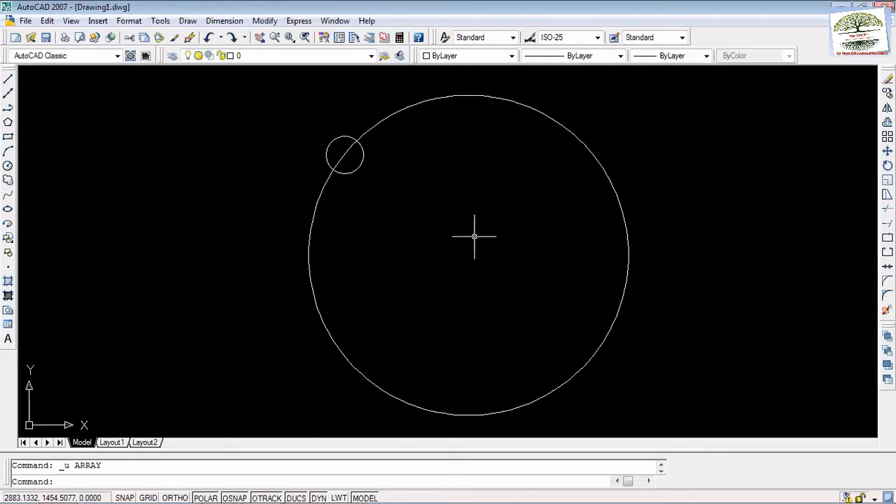
Create a polar array of the small circle about the large circle's centre, with 10 items filling 360 degrees.
{"action": "type", "text": "array"}
{"action": "key", "text": "Return"}
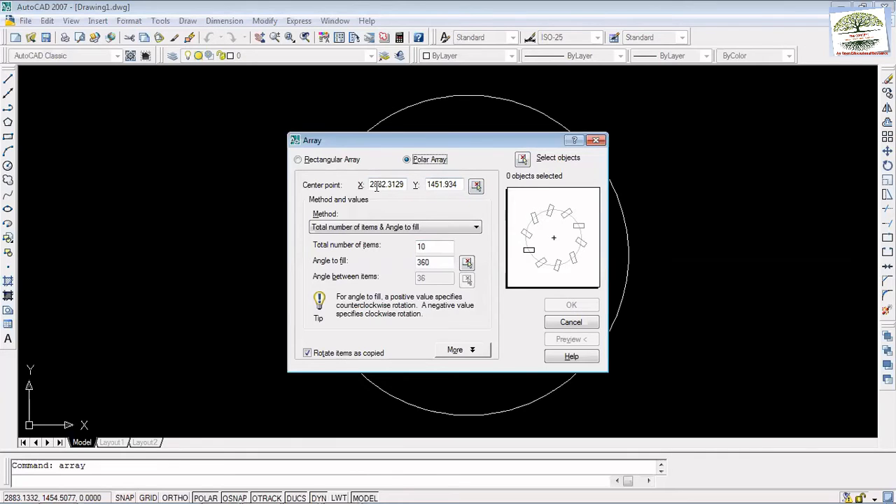
{"action": "left_click", "coordinate": [476, 185]}
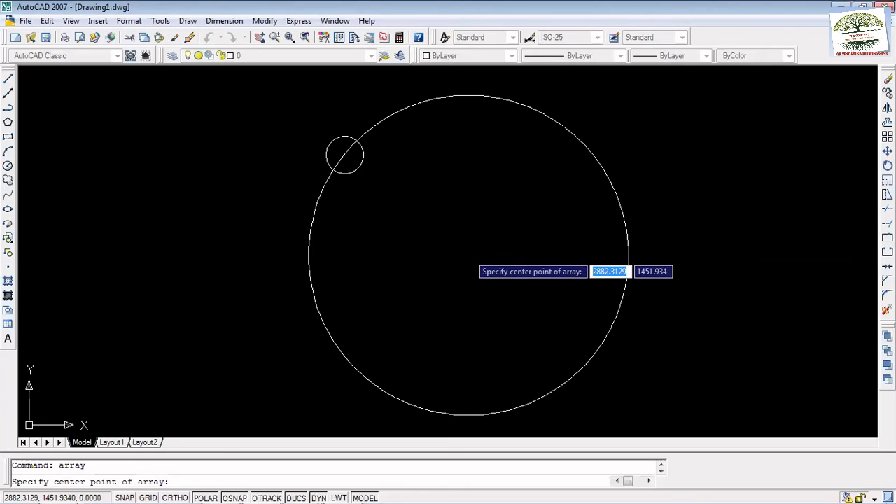
{"action": "left_click", "coordinate": [339, 217]}
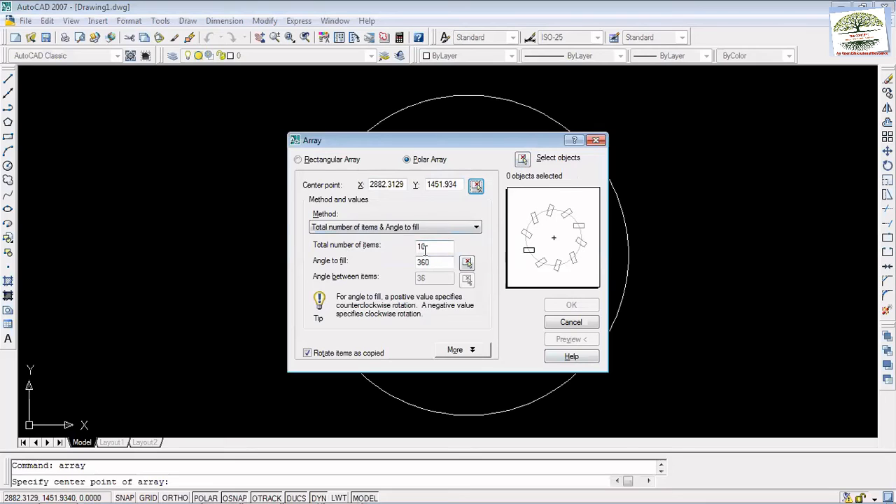
{"action": "left_click", "coordinate": [523, 159]}
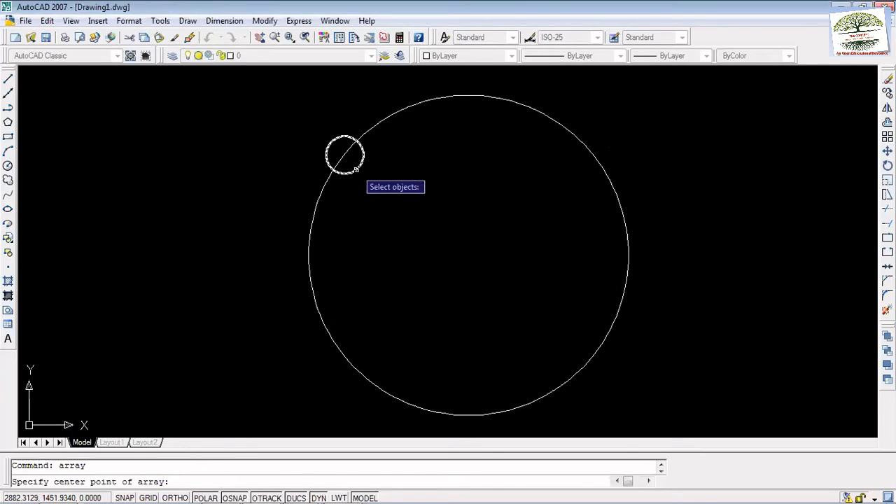
{"action": "left_click", "coordinate": [361, 162]}
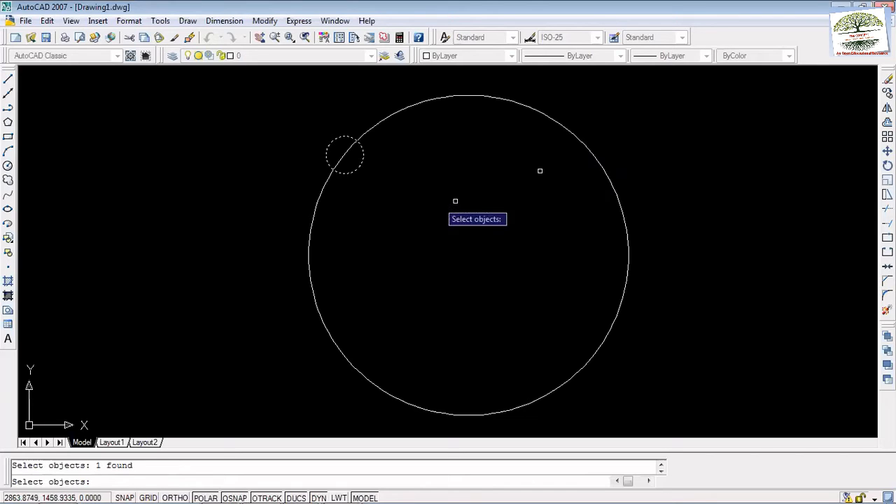
{"action": "key", "text": "Return"}
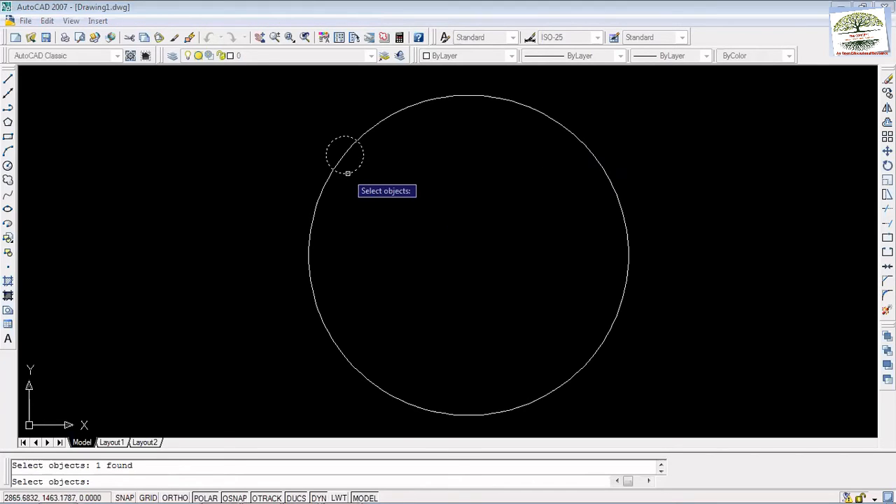
{"action": "left_click", "coordinate": [573, 341]}
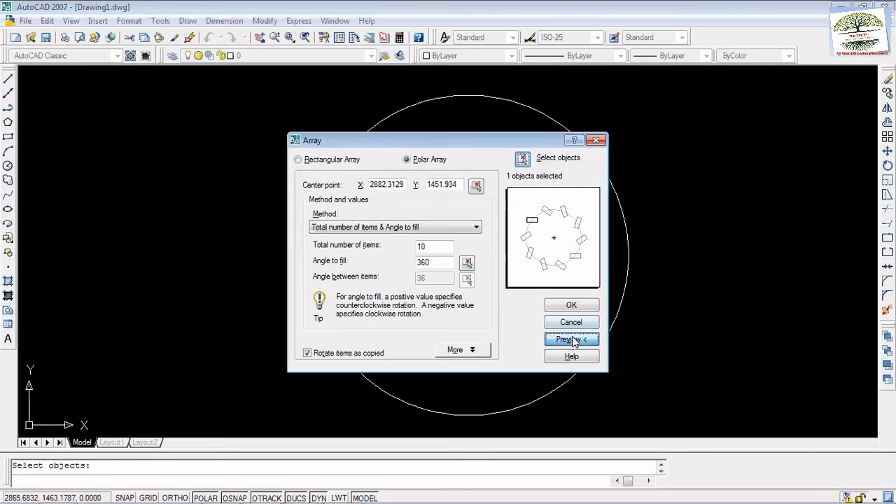
{"action": "left_click", "coordinate": [394, 264]}
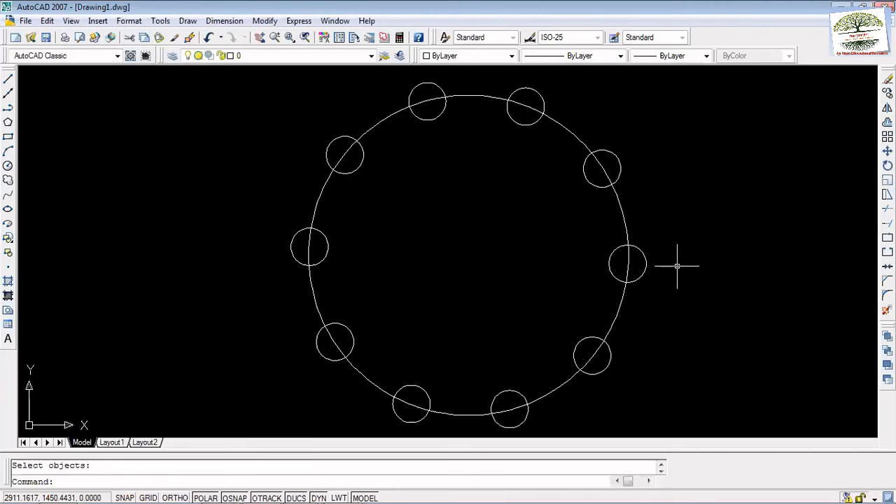
Move all objects from the large circle's centre to the centre of the leftmost small circle.
{"action": "key", "text": "ctrl+a"}
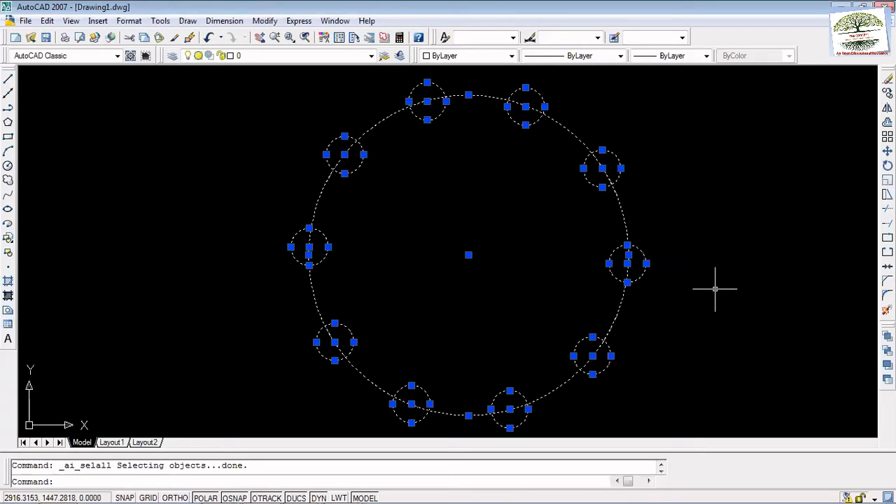
{"action": "type", "text": "move"}
{"action": "key", "text": "Return"}
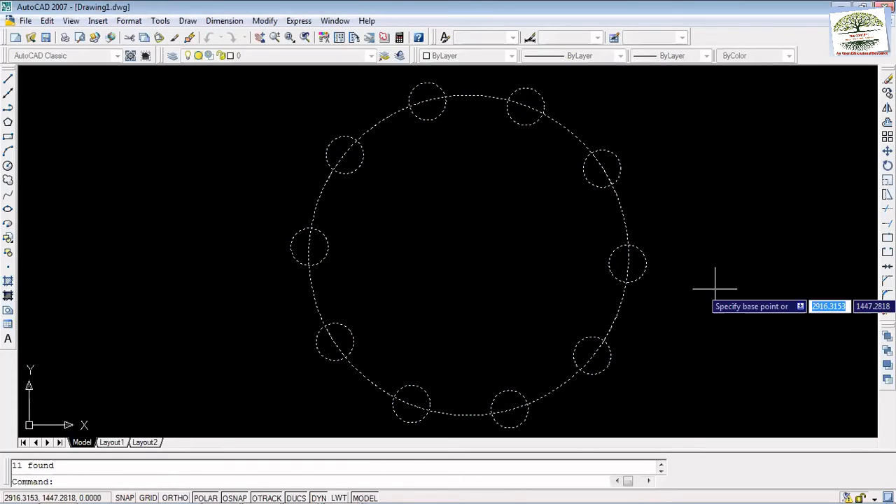
{"action": "left_click", "coordinate": [468, 255]}
{"action": "left_click", "coordinate": [309, 247]}
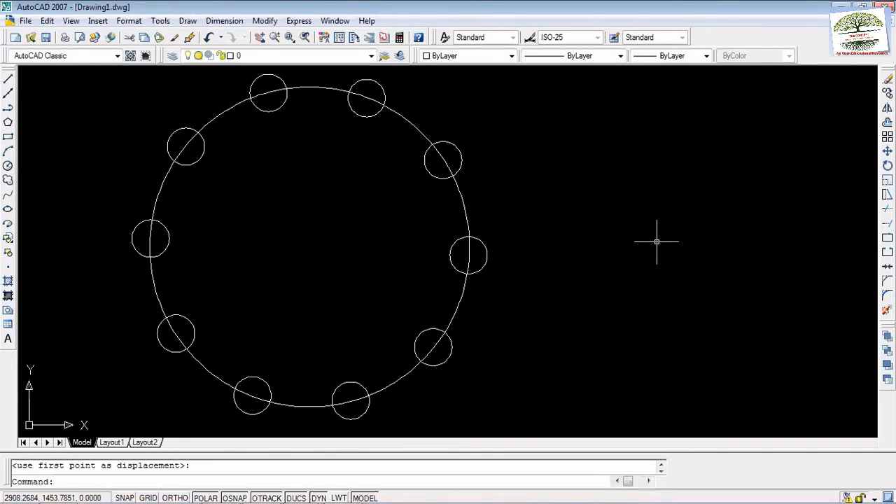
Move the whole circle pattern horizontally to the right, using the large circle's centre as base point.
{"action": "key", "text": "ctrl+a"}
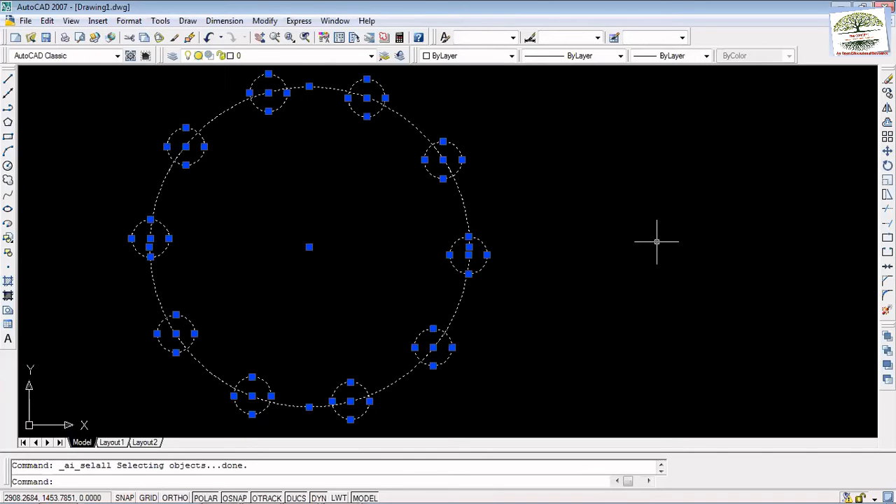
{"action": "type", "text": "move"}
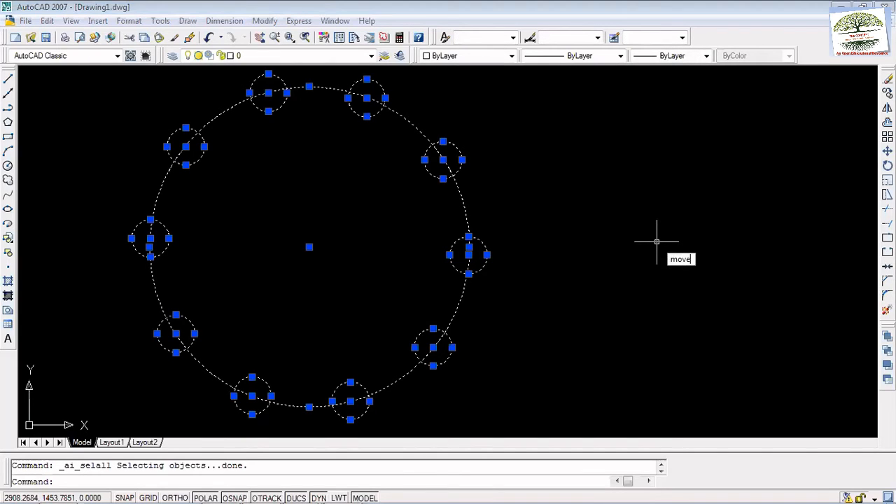
{"action": "key", "text": "Return"}
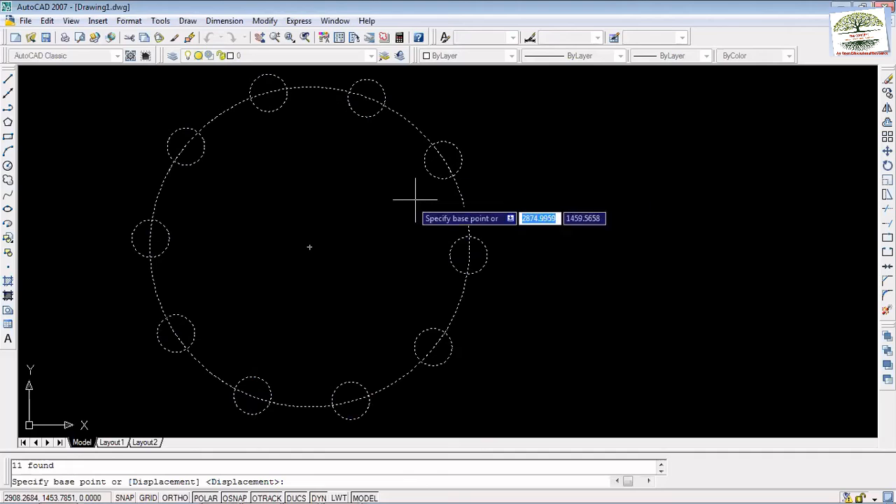
{"action": "left_click", "coordinate": [310, 245]}
{"action": "left_click", "coordinate": [531, 246]}
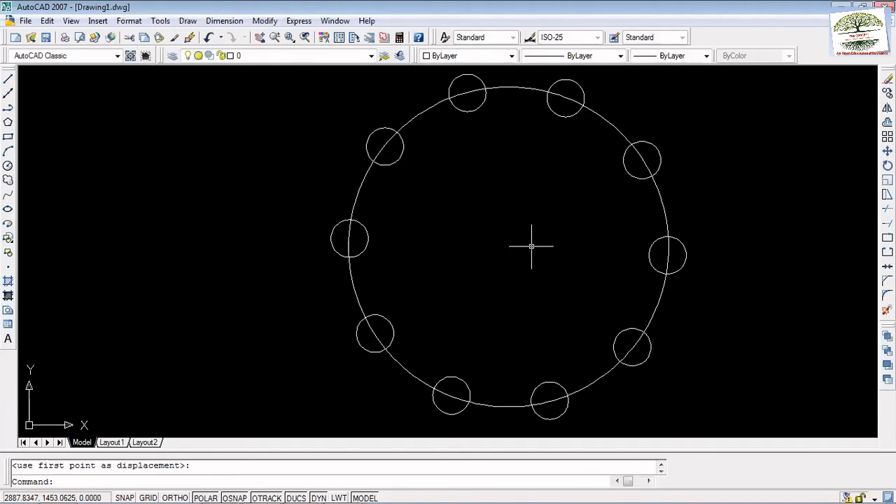
{"action": "key", "text": "Escape"}
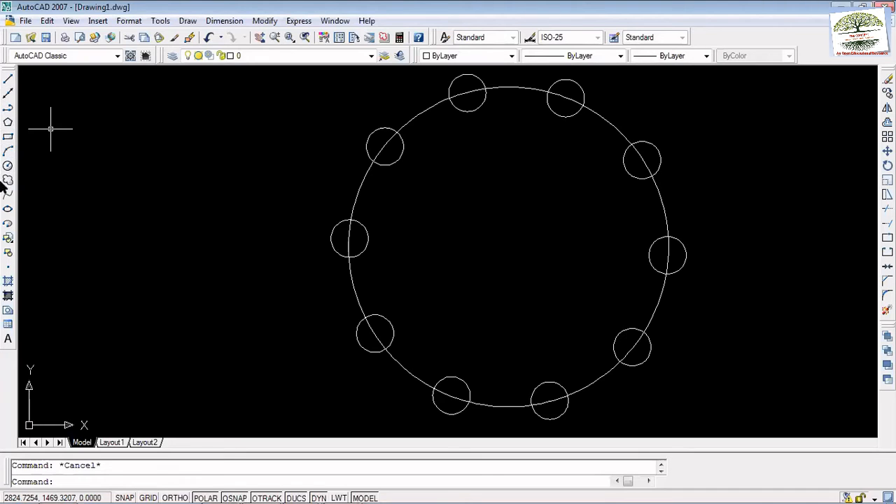
Draw a horizontal rectangle in the empty space left of the circle pattern.
{"action": "left_click", "coordinate": [8, 137]}
{"action": "left_click", "coordinate": [60, 168]}
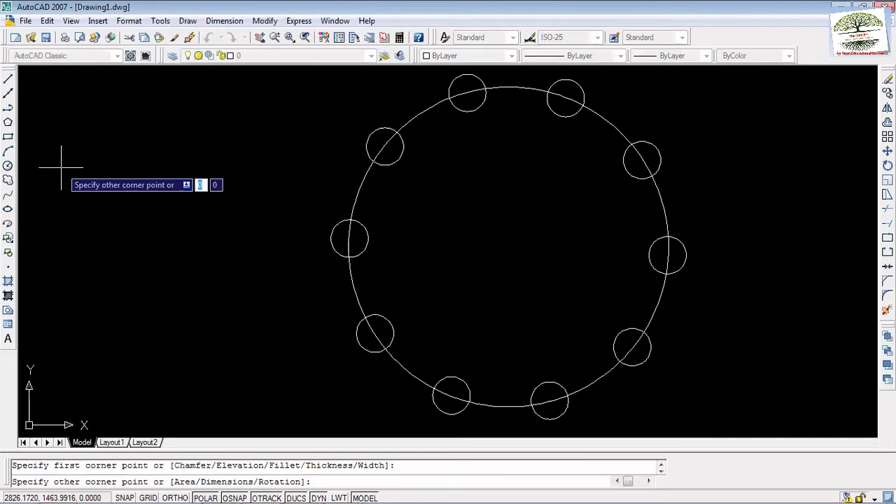
{"action": "left_click", "coordinate": [172, 213]}
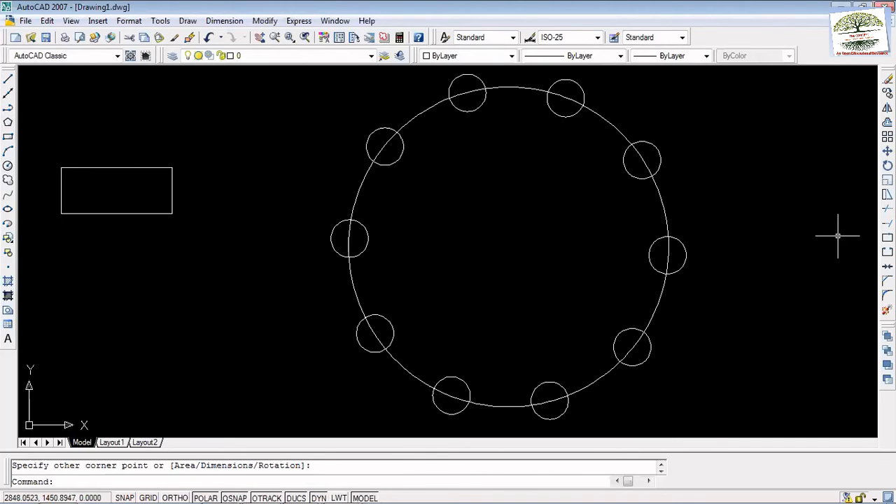
Rotate the rectangle 270 degrees about its lower-right corner.
{"action": "left_click", "coordinate": [240, 259]}
{"action": "left_click", "coordinate": [59, 110]}
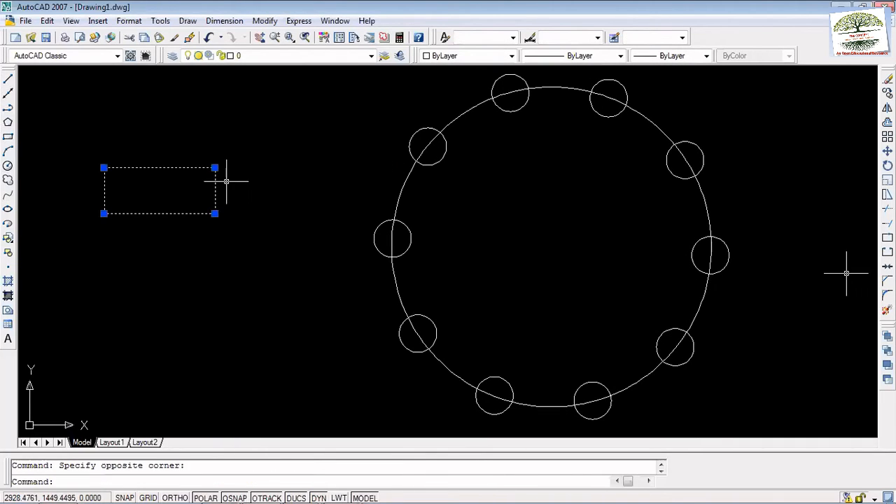
{"action": "left_click", "coordinate": [888, 166]}
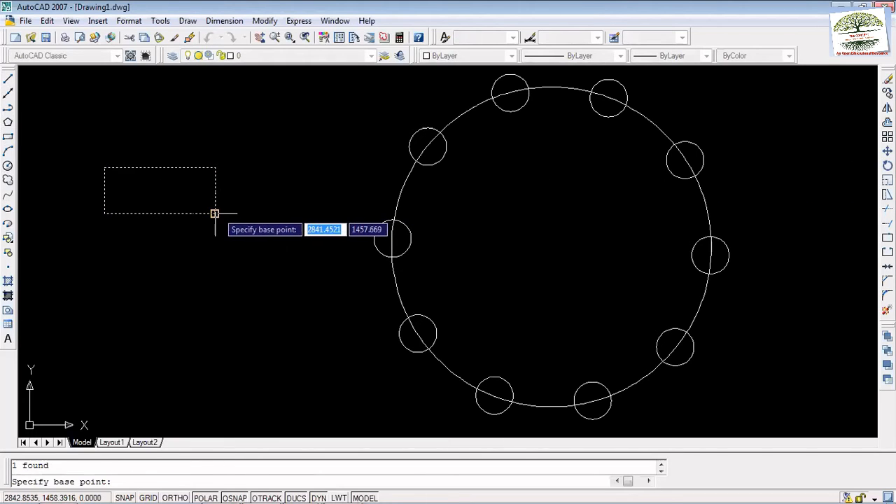
{"action": "left_click", "coordinate": [214, 213]}
{"action": "left_click", "coordinate": [214, 266]}
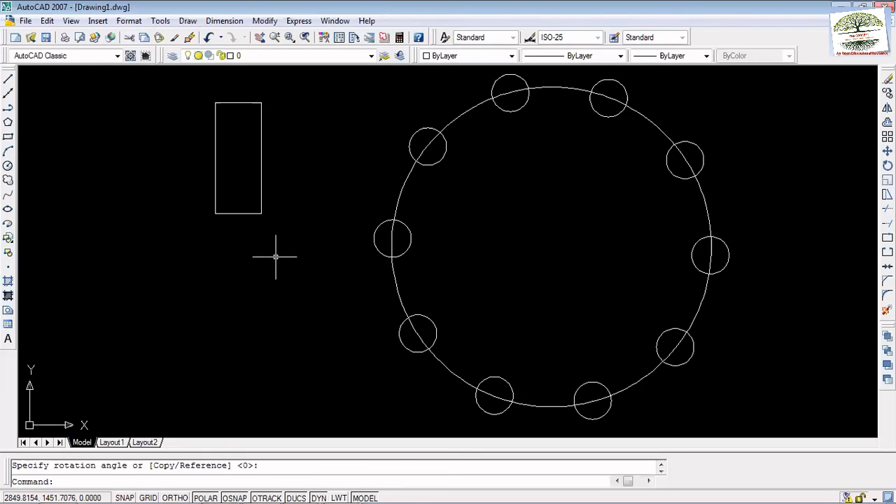
Rotate the upright rectangle 81 degrees about its lower-right corner.
{"action": "type", "text": "rp"}
{"action": "key", "text": "BackSpace"}
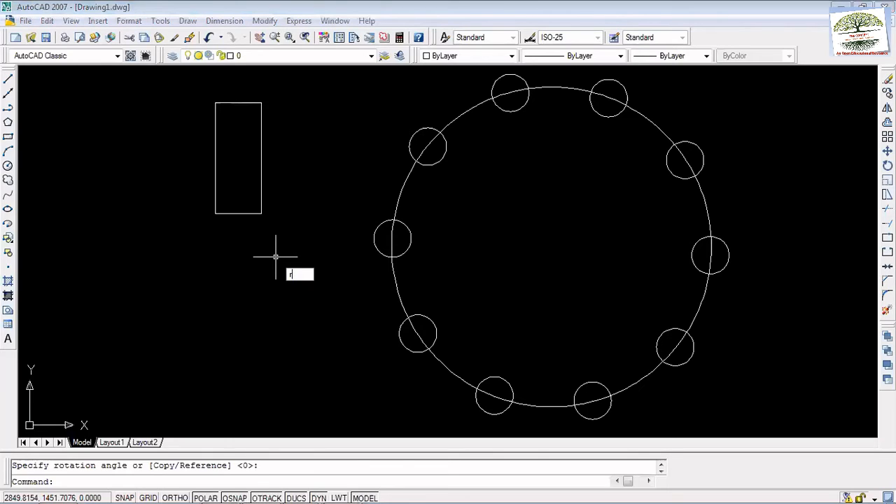
{"action": "type", "text": "otate"}
{"action": "key", "text": "Return"}
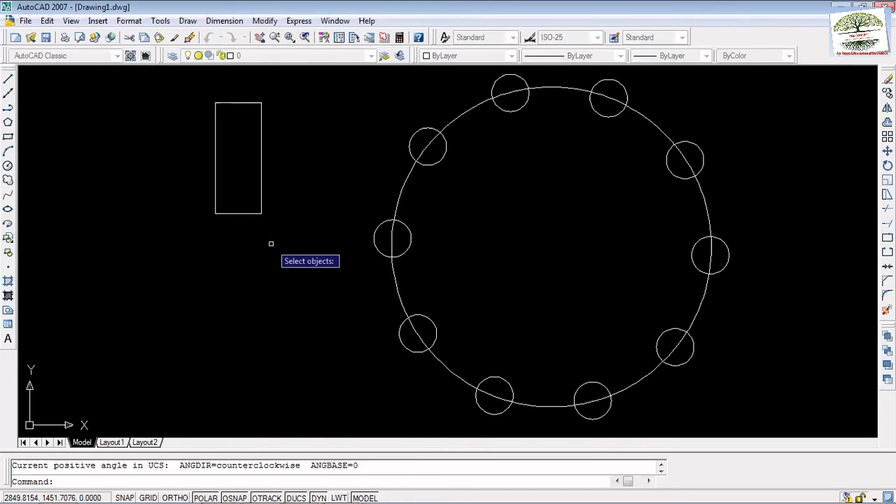
{"action": "left_click", "coordinate": [259, 208]}
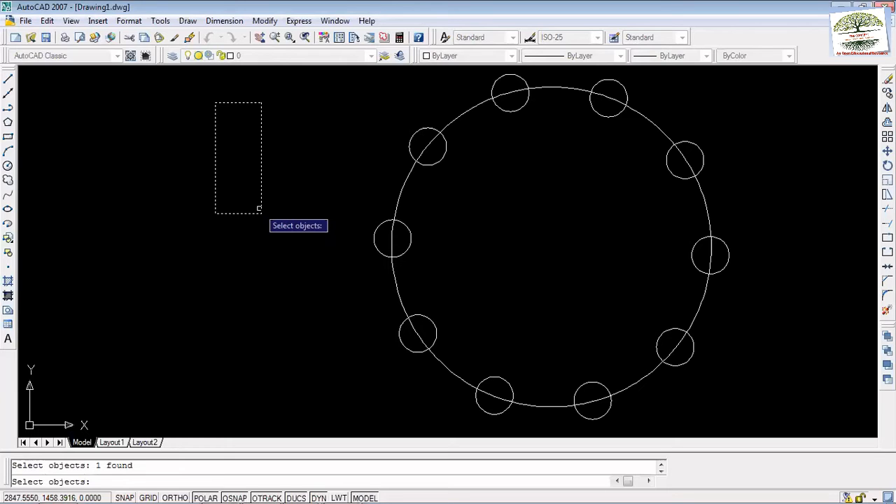
{"action": "key", "text": "Return"}
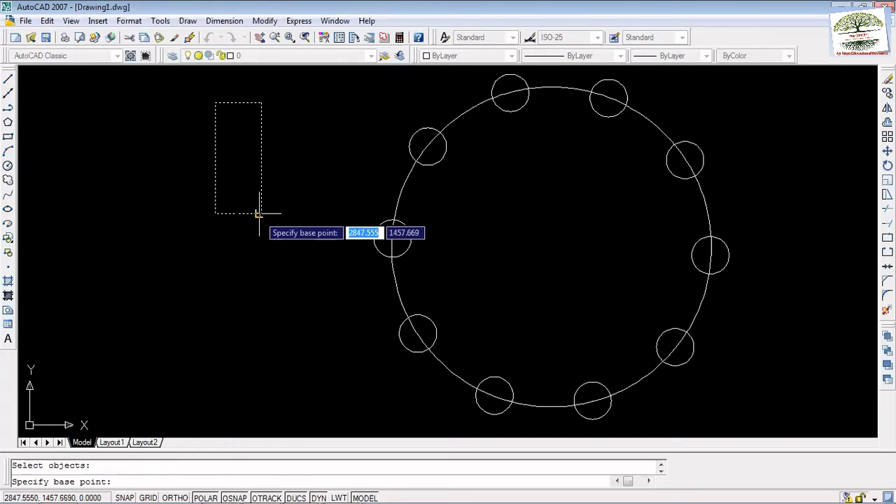
{"action": "left_click", "coordinate": [260, 212]}
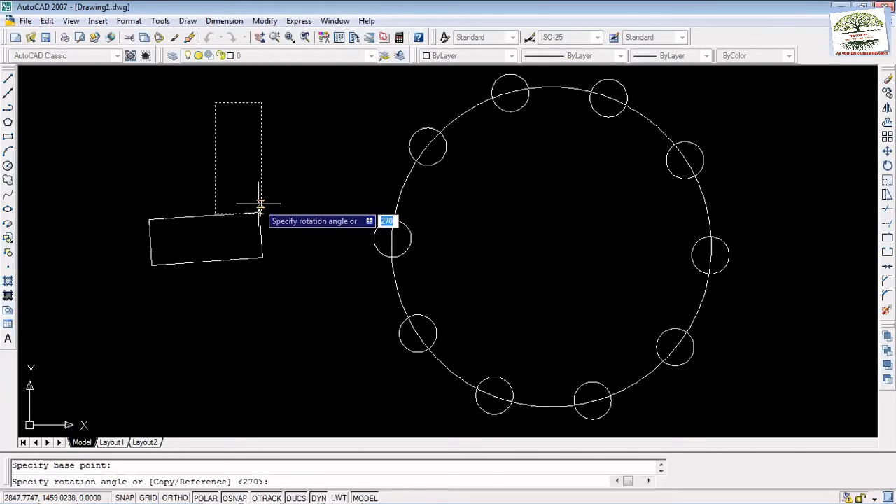
{"action": "left_click", "coordinate": [261, 201]}
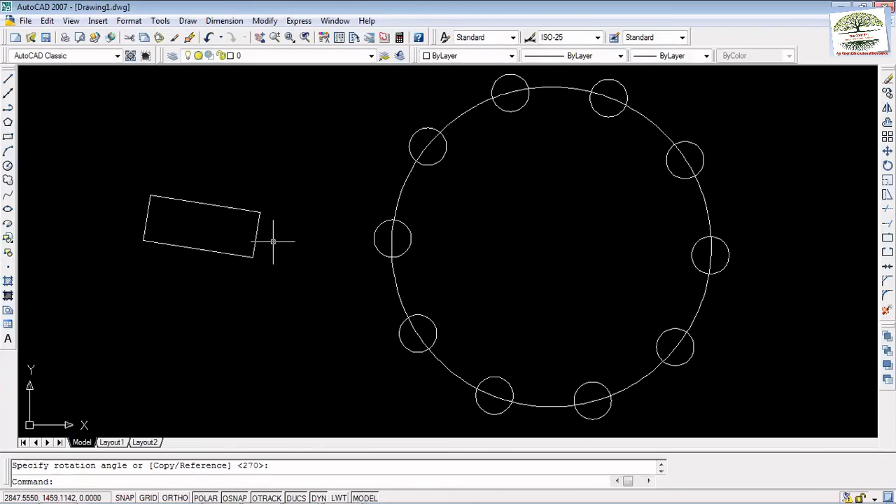
Rotate the slightly tilted rectangle 315 degrees about its upper-right corner.
{"action": "left_click", "coordinate": [304, 280]}
{"action": "left_click", "coordinate": [109, 146]}
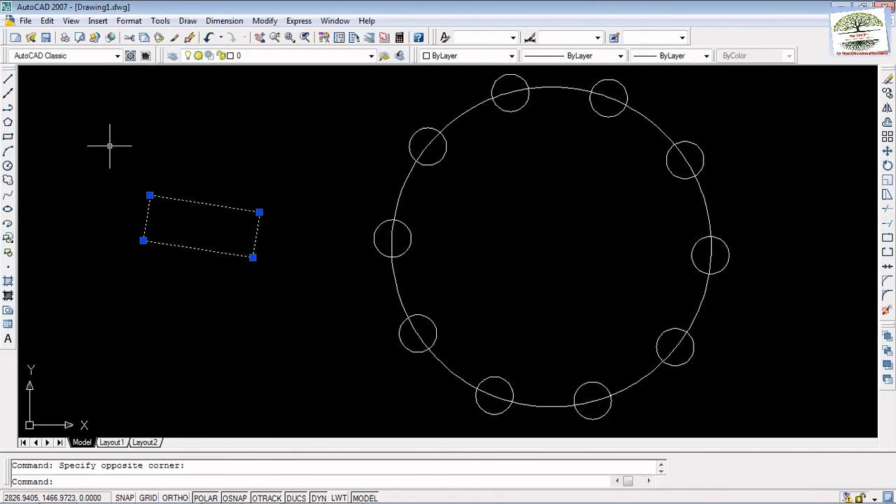
{"action": "type", "text": "move"}
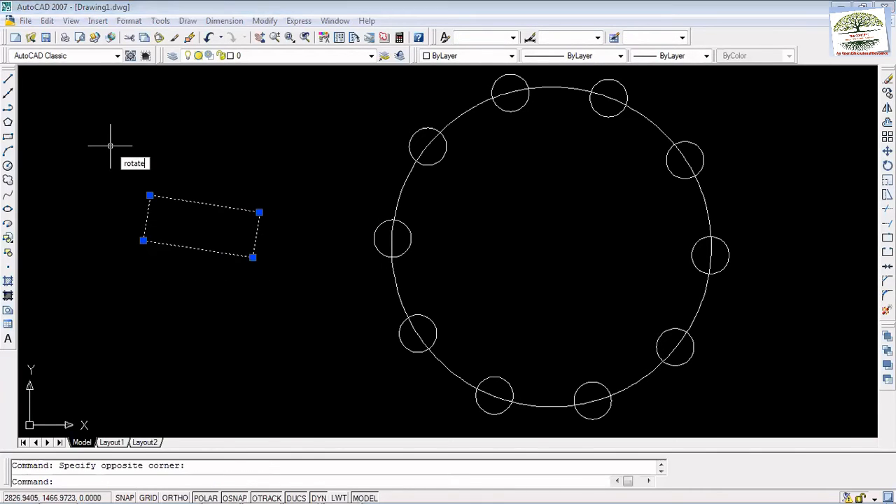
{"action": "key", "text": "Return"}
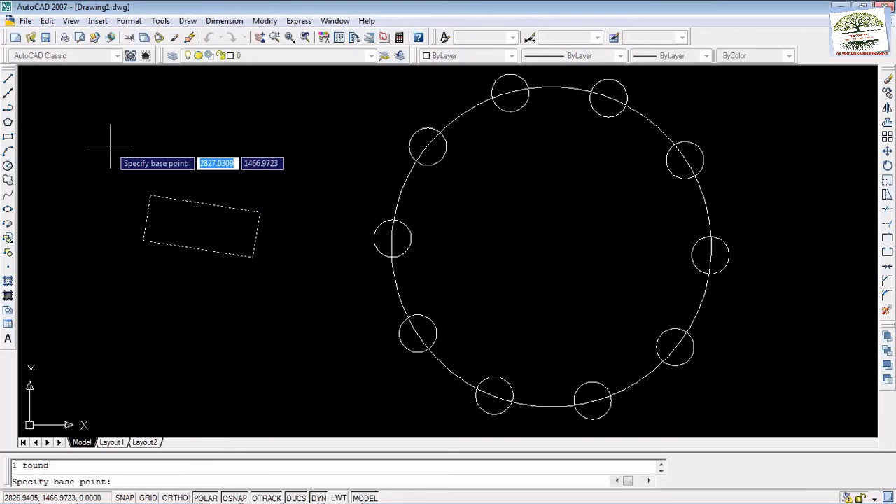
{"action": "left_click", "coordinate": [259, 211]}
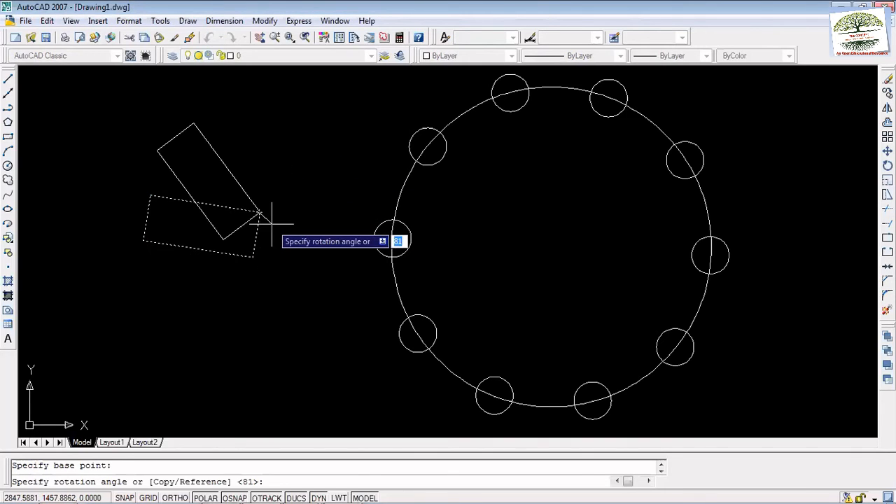
{"action": "left_click", "coordinate": [271, 225]}
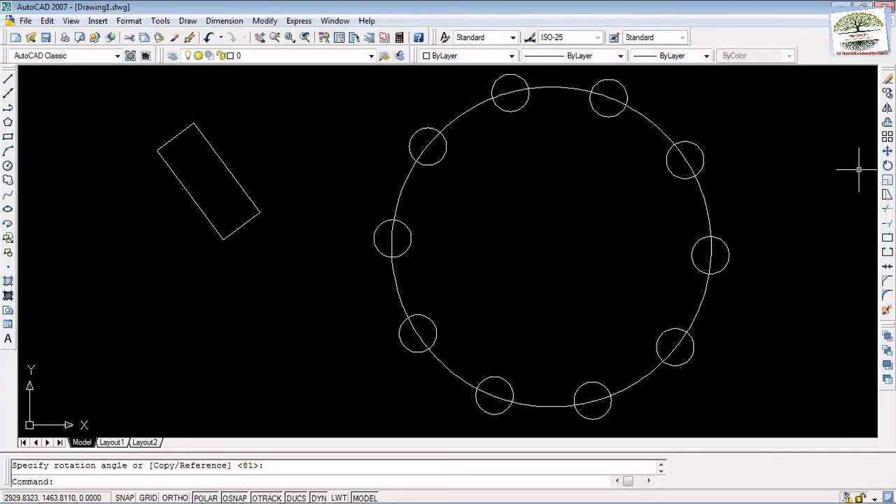
{"action": "left_click", "coordinate": [887, 165]}
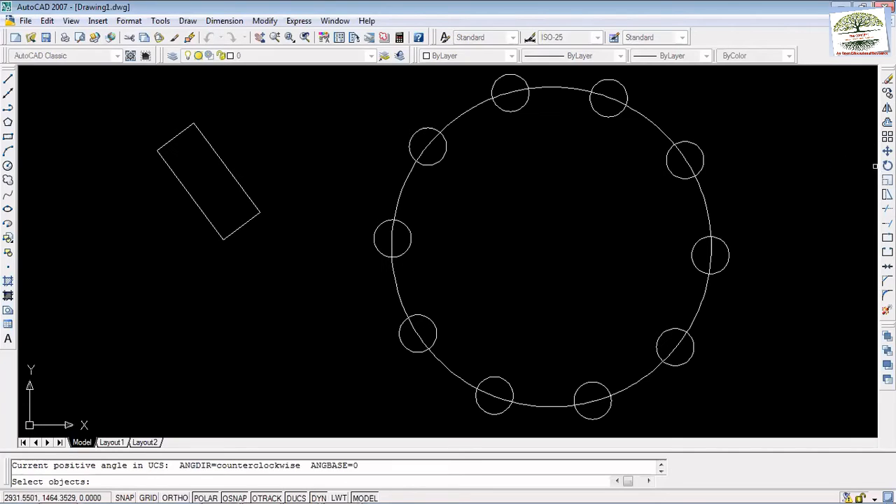
{"action": "left_click", "coordinate": [315, 259]}
{"action": "left_click", "coordinate": [127, 95]}
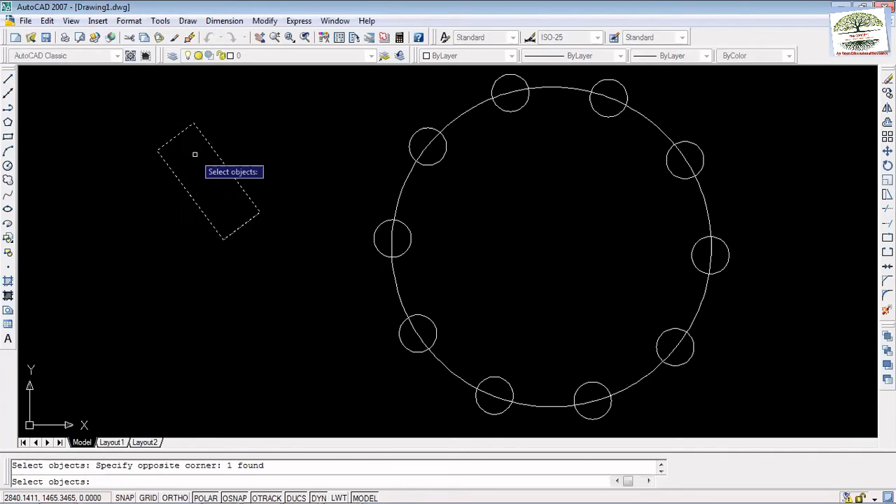
{"action": "key", "text": "Return"}
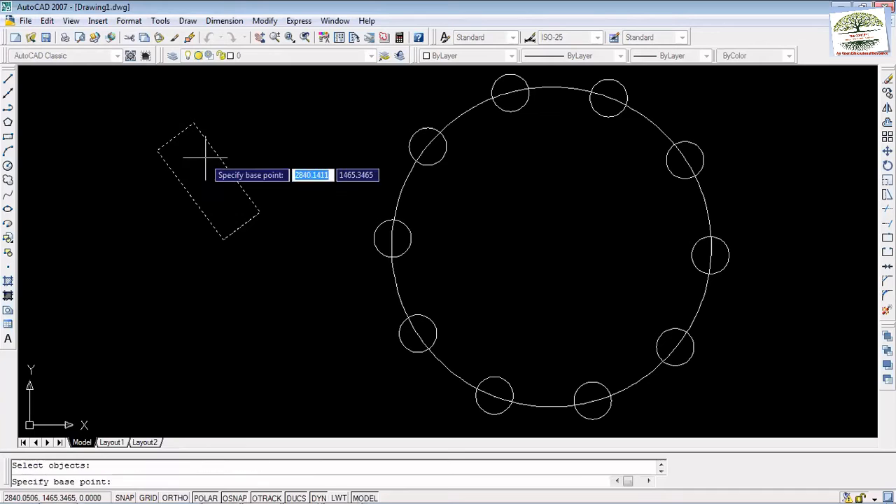
{"action": "left_click", "coordinate": [223, 239]}
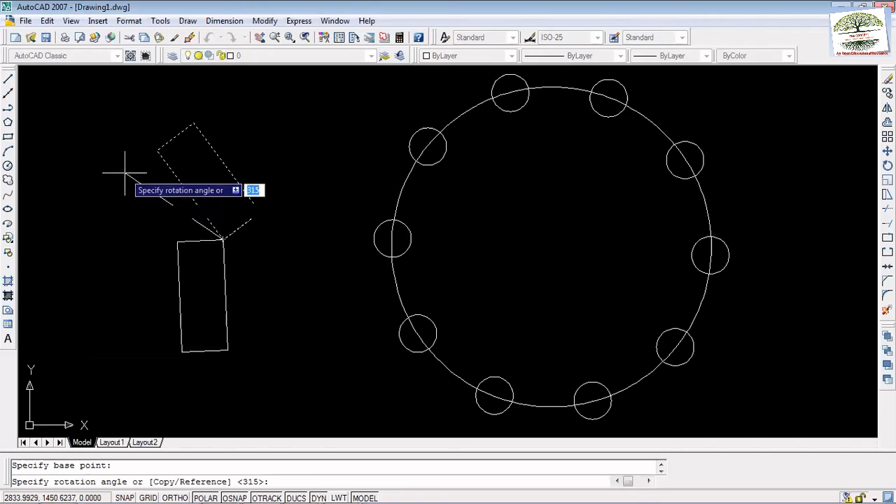
{"action": "key", "text": "Escape"}
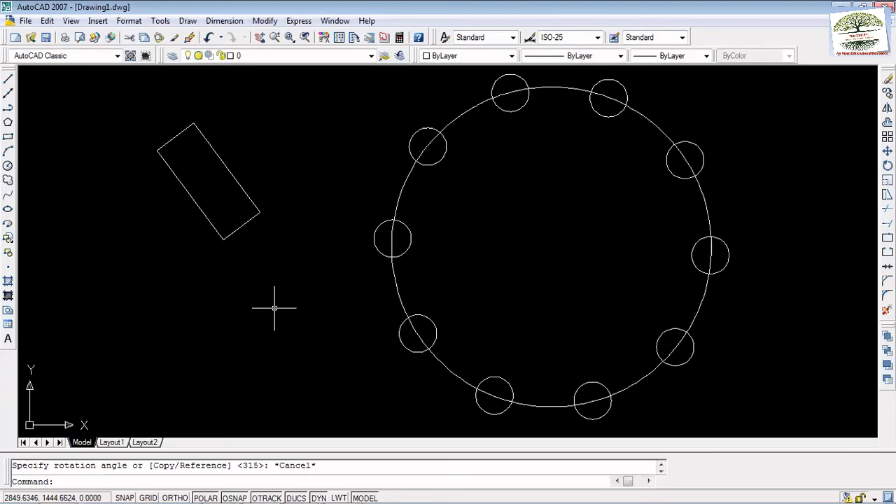
Enlarge the tilted rectangle with Scale from its lowest corner, picking the scale factor freehand.
{"action": "type", "text": "scale"}
{"action": "key", "text": "Return"}
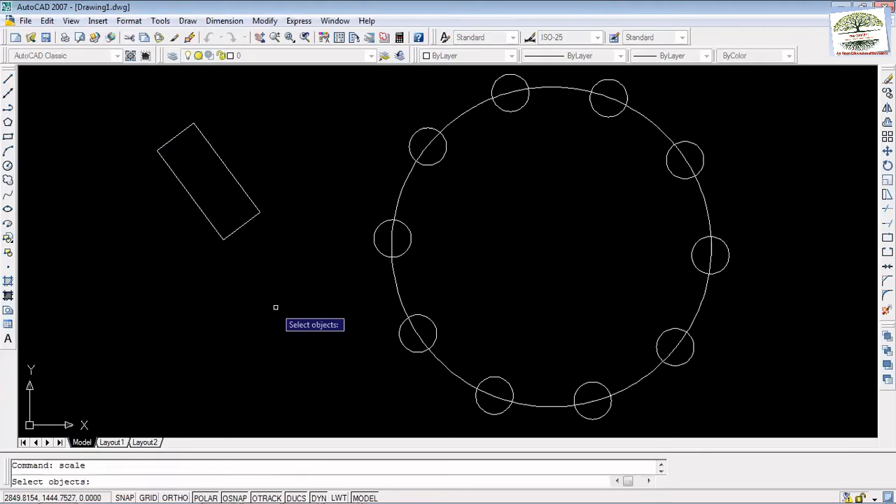
{"action": "left_click", "coordinate": [242, 222]}
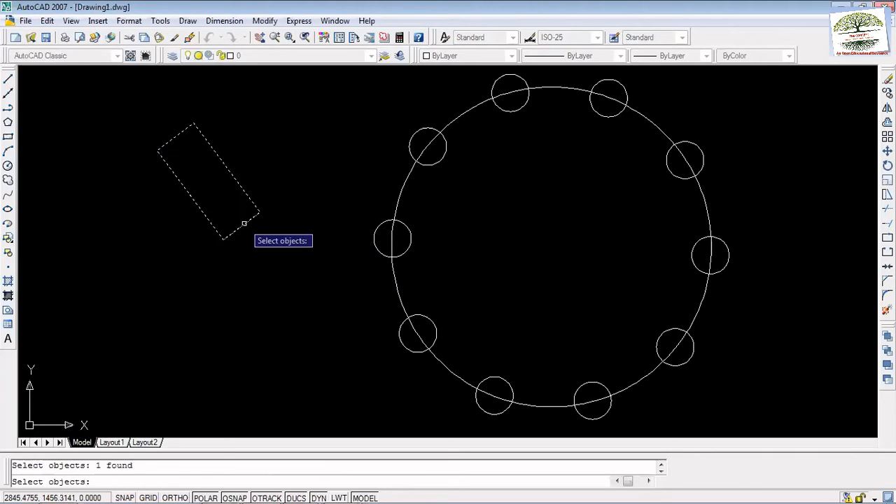
{"action": "key", "text": "Return"}
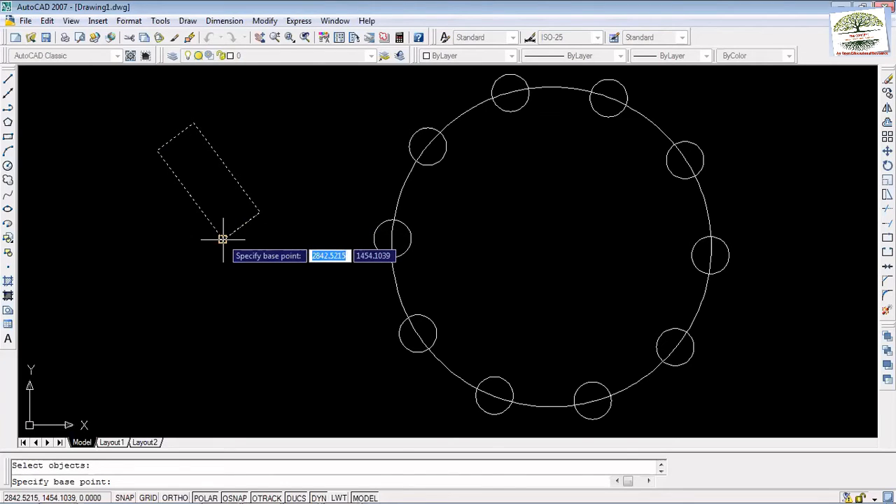
{"action": "left_click", "coordinate": [222, 239]}
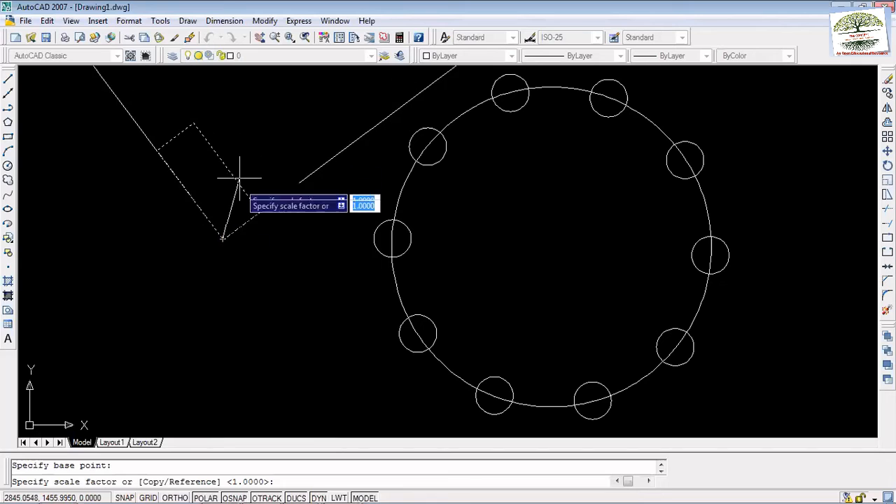
{"action": "scroll", "coordinate": [233, 219], "scroll_direction": "down", "scroll_amount": 3}
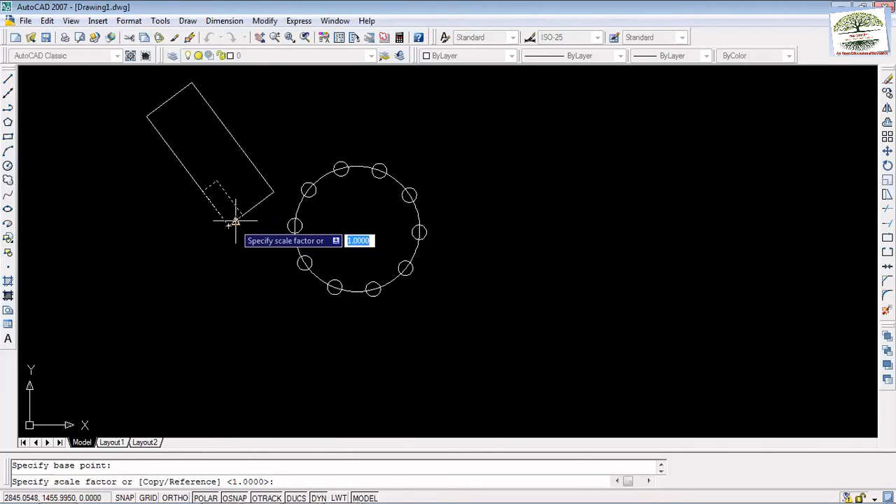
{"action": "left_click", "coordinate": [231, 219]}
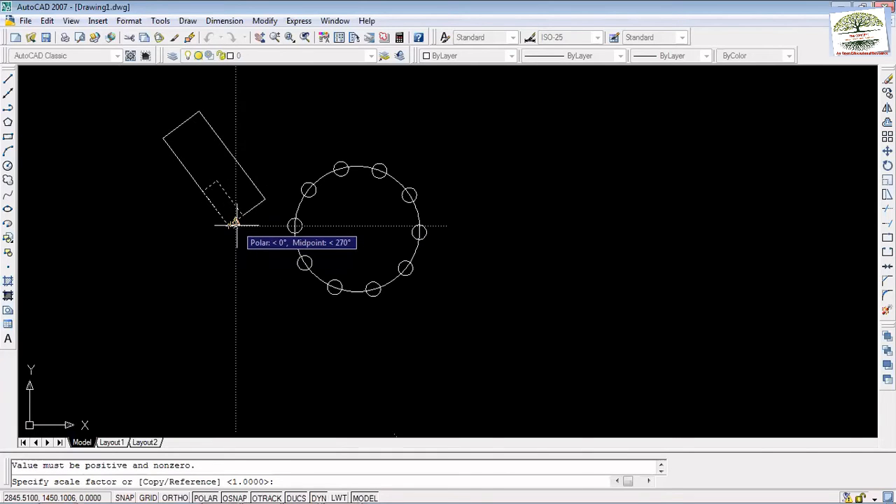
{"action": "key", "text": "Return"}
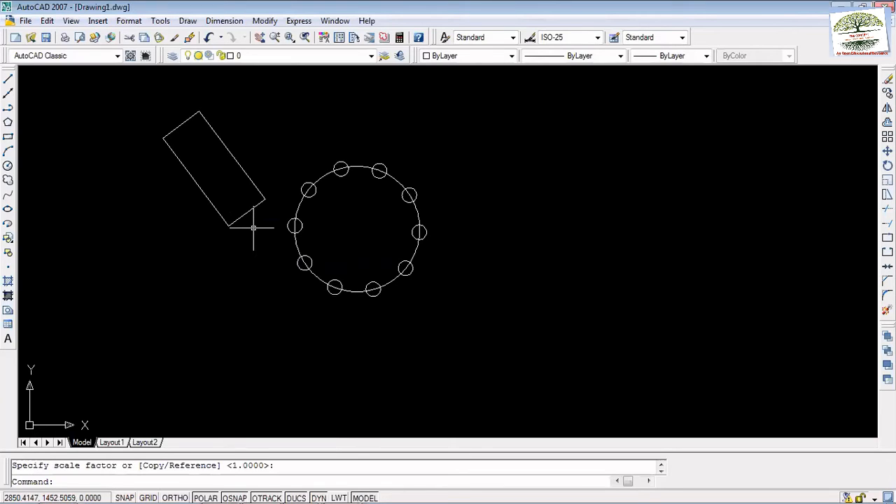
Scale the tilted rectangle by a factor of 0.50 about its lowest corner.
{"action": "type", "text": "scale"}
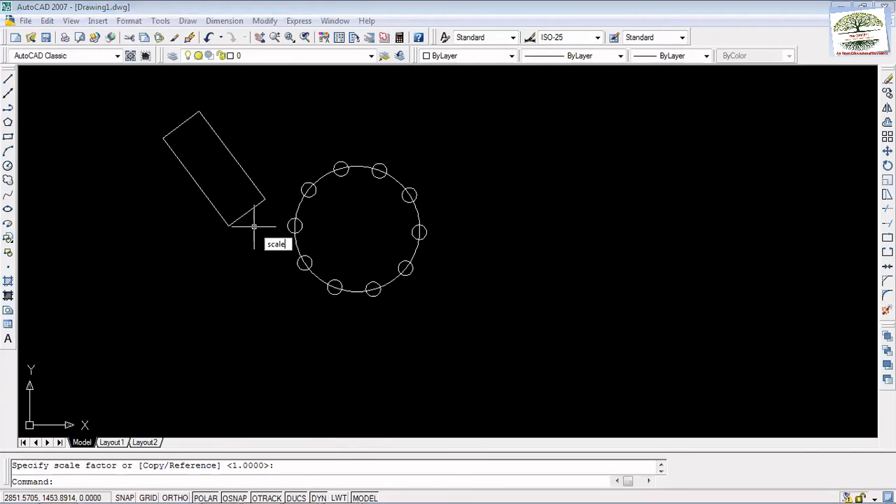
{"action": "key", "text": "Return"}
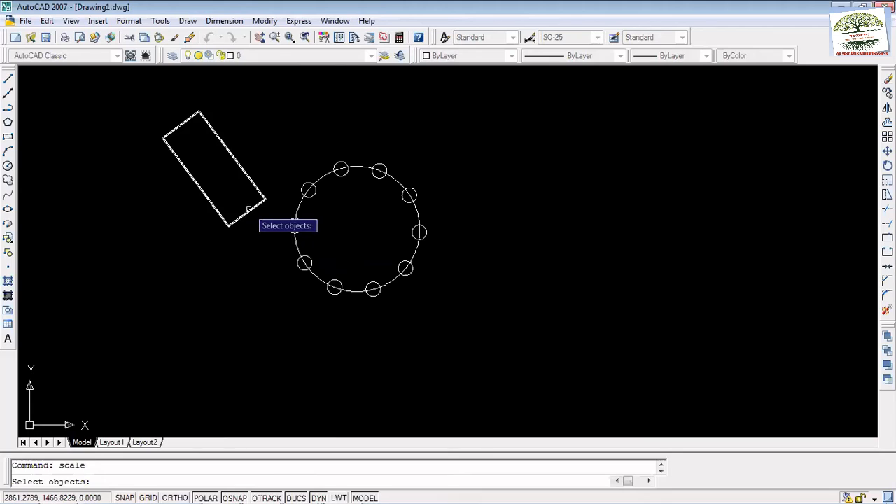
{"action": "left_click", "coordinate": [249, 209]}
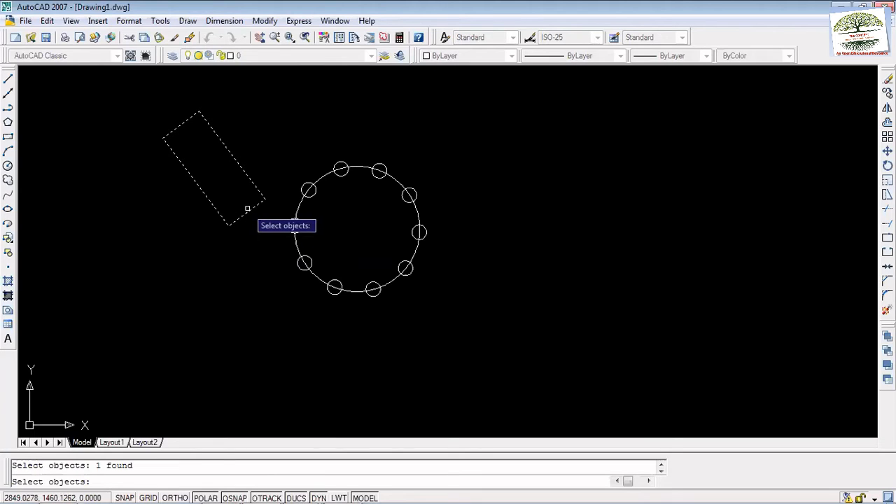
{"action": "key", "text": "Return"}
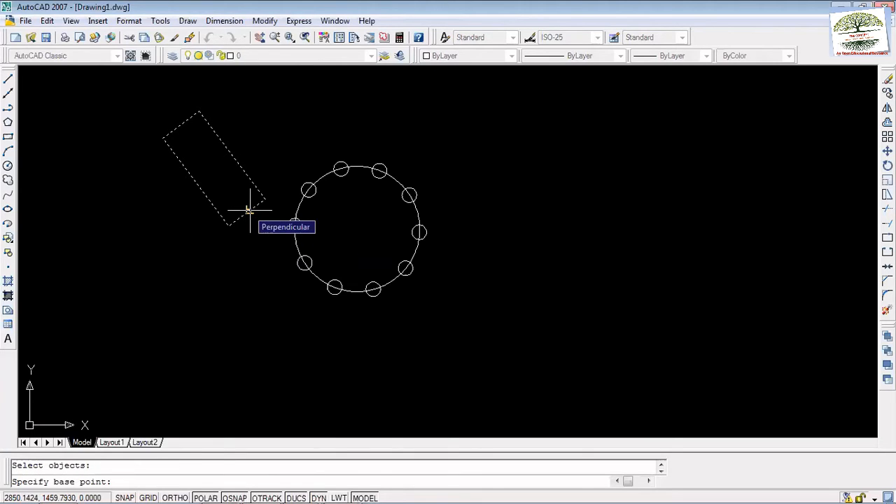
{"action": "left_click", "coordinate": [228, 226]}
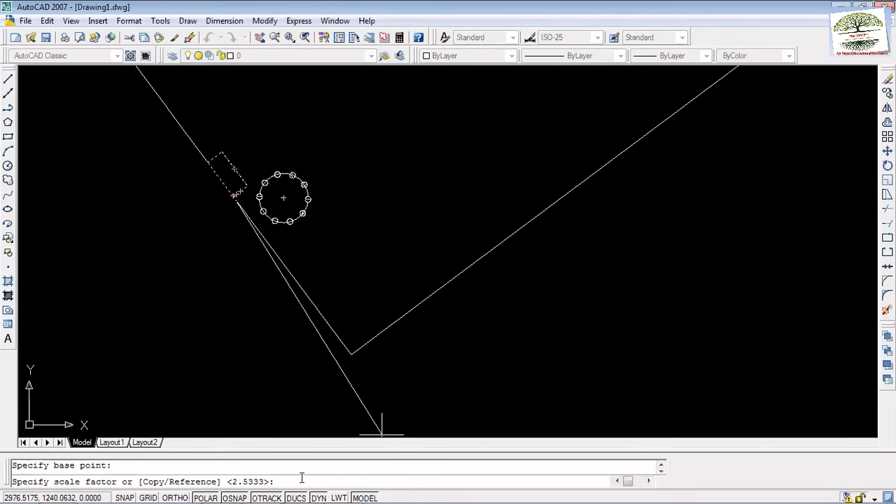
{"action": "type", "text": "0.50"}
{"action": "key", "text": "Return"}
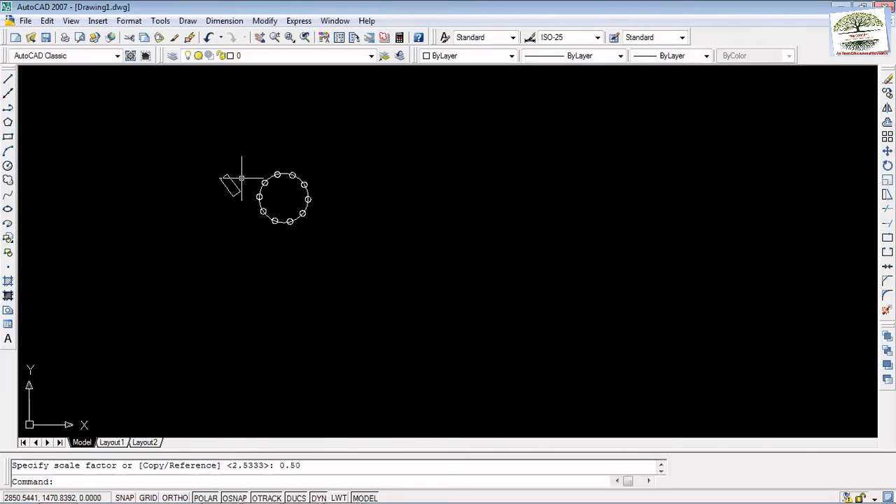
Shrink the tilted rectangle further with a scale factor of 0.25 about its lowest corner.
{"action": "scroll", "coordinate": [241, 179], "scroll_direction": "up", "scroll_amount": 6}
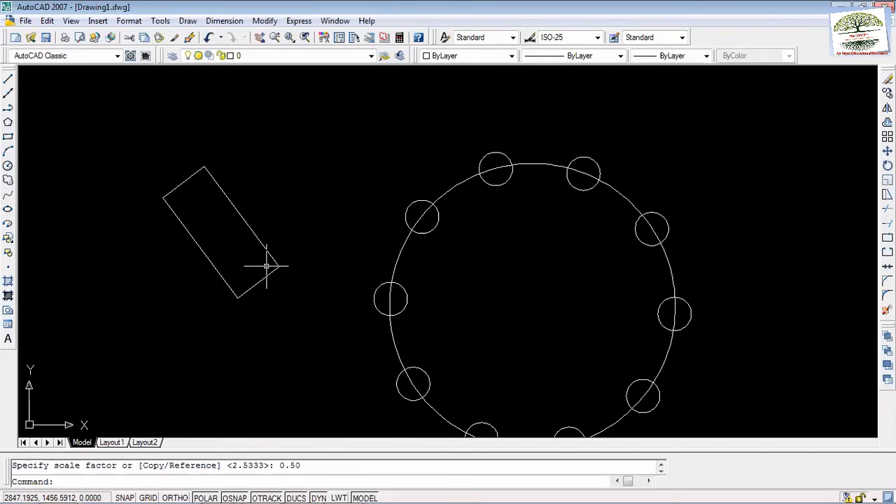
{"action": "type", "text": "scale"}
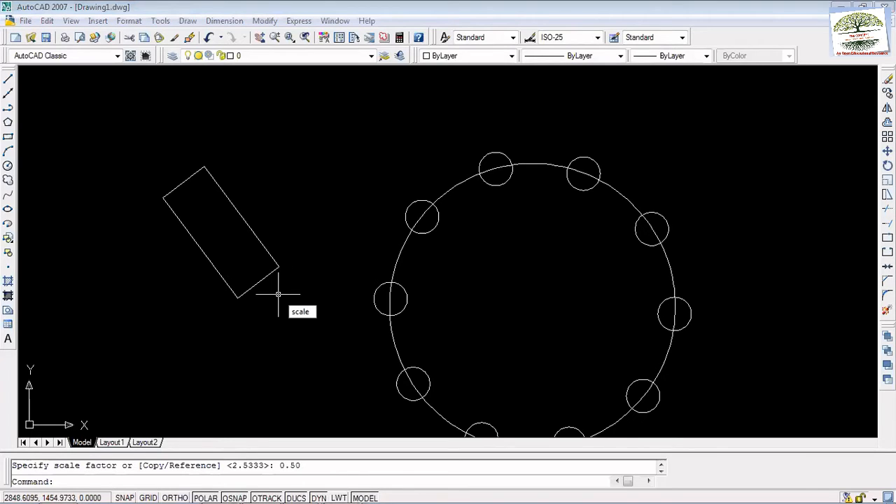
{"action": "key", "text": "Return"}
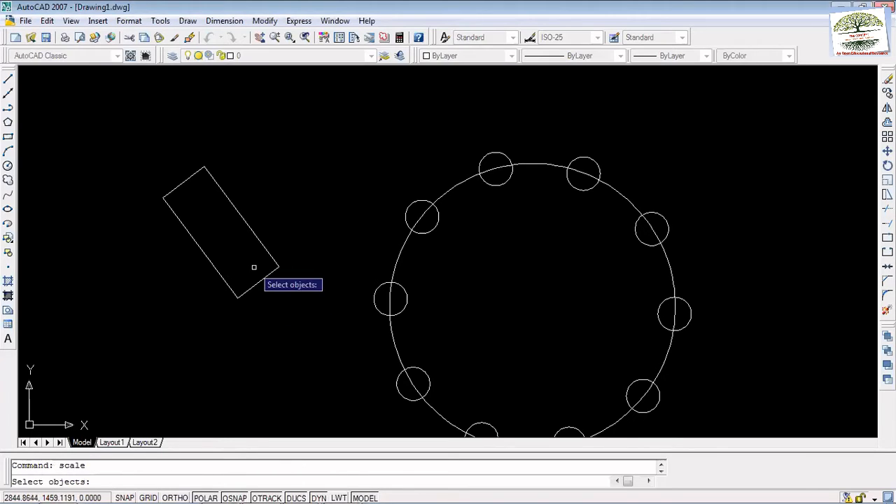
{"action": "left_click", "coordinate": [261, 280]}
{"action": "key", "text": "Return"}
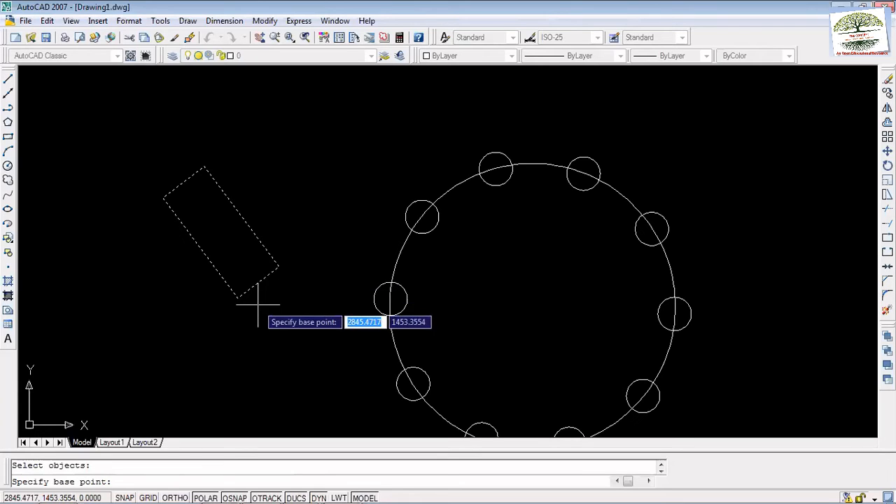
{"action": "left_click", "coordinate": [237, 298]}
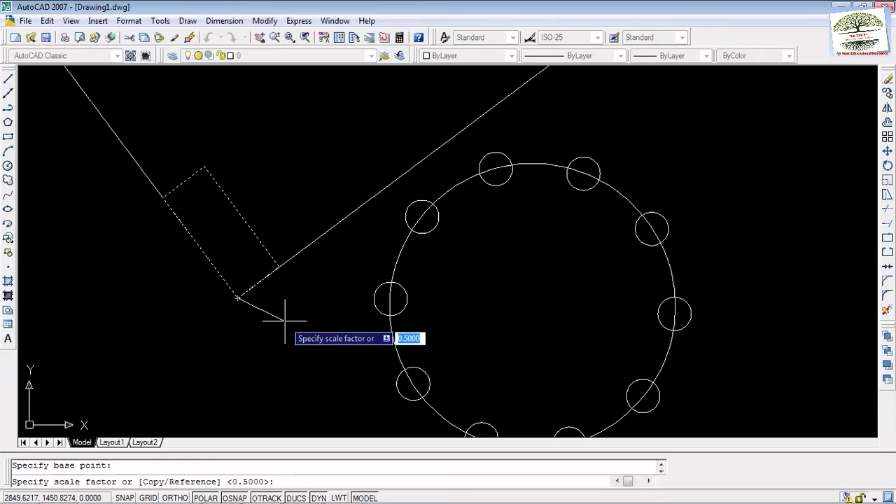
{"action": "type", "text": "0.25"}
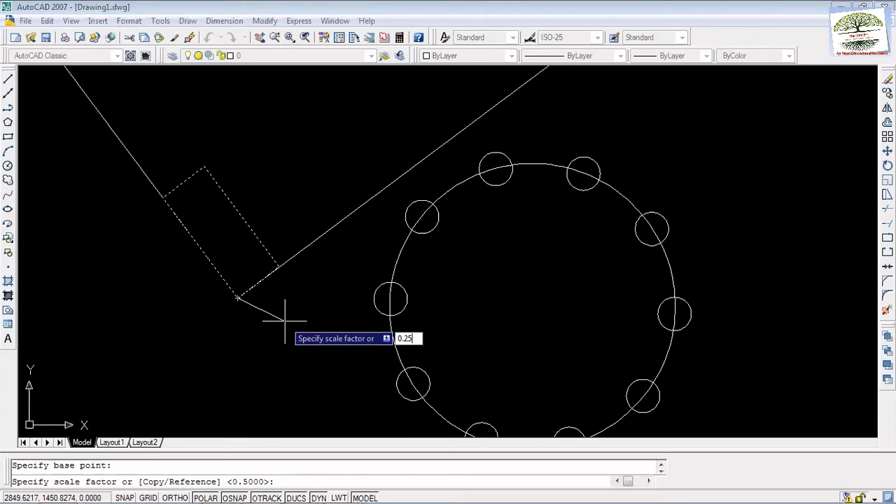
{"action": "key", "text": "Return"}
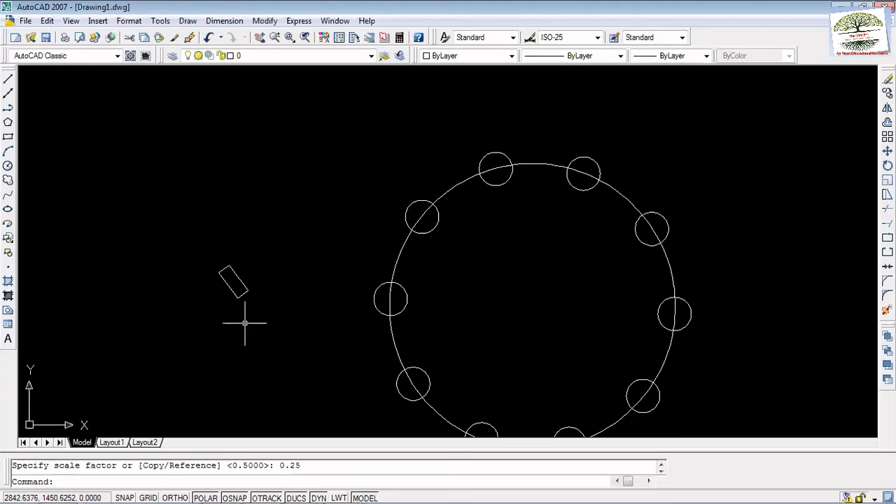
Select the small rectangle first and scale it by a factor of 6 from its lowest corner.
{"action": "left_click", "coordinate": [266, 304]}
{"action": "left_click", "coordinate": [195, 251]}
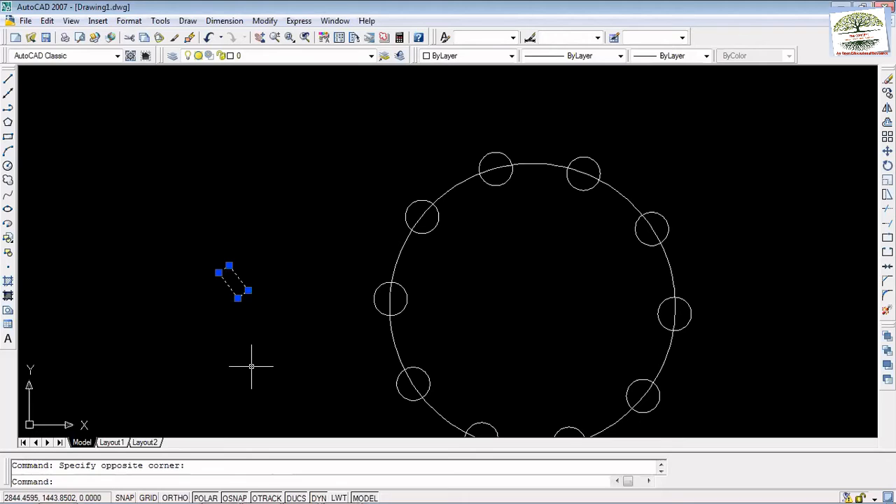
{"action": "type", "text": "scale"}
{"action": "key", "text": "Return"}
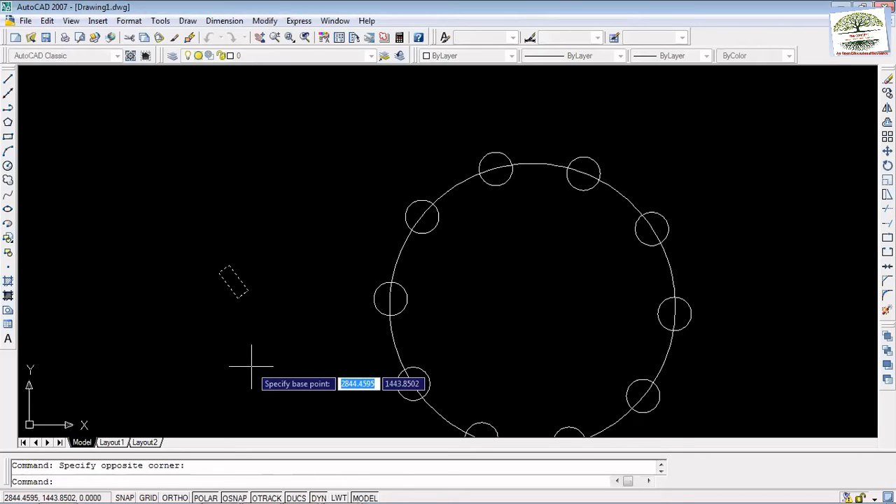
{"action": "scroll", "coordinate": [236, 295], "scroll_direction": "up", "scroll_amount": 2}
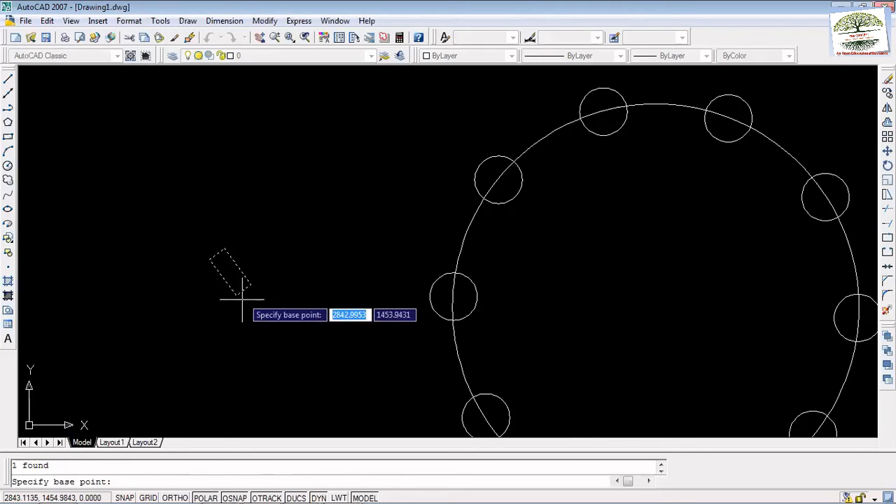
{"action": "left_click", "coordinate": [235, 294]}
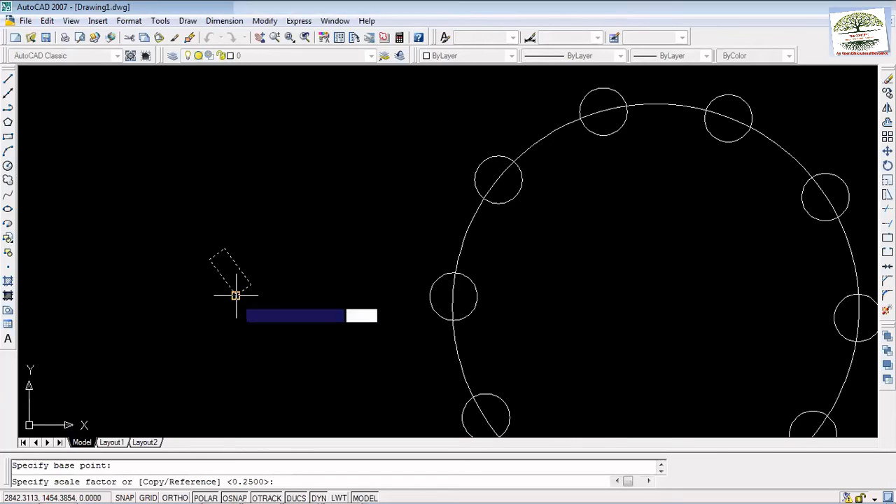
{"action": "type", "text": "6"}
{"action": "key", "text": "Return"}
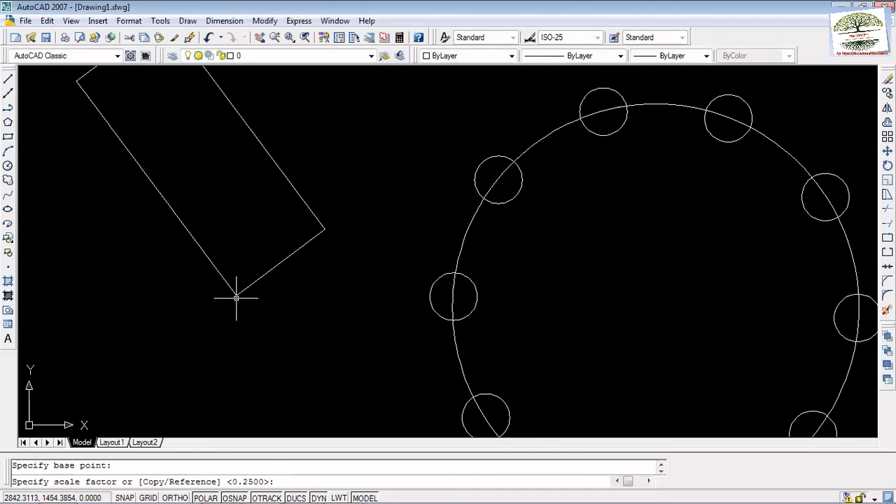
Scale the rectangle once more about its lowest corner, accepting the default scale factor of 6.
{"action": "scroll", "coordinate": [340, 179], "scroll_direction": "down", "scroll_amount": 3}
{"action": "scroll", "coordinate": [317, 143], "scroll_direction": "up", "scroll_amount": 4}
{"action": "scroll", "coordinate": [316, 144], "scroll_direction": "down", "scroll_amount": 5}
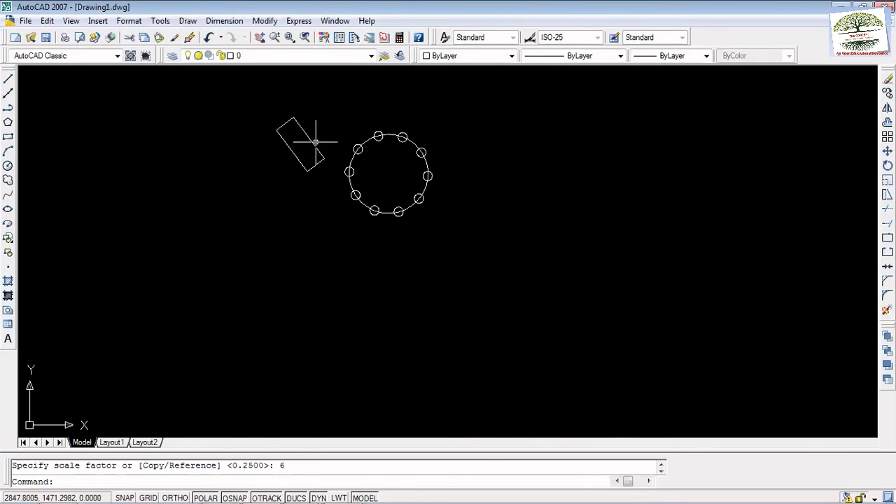
{"action": "scroll", "coordinate": [296, 92], "scroll_direction": "up", "scroll_amount": 4}
{"action": "scroll", "coordinate": [335, 191], "scroll_direction": "down", "scroll_amount": 1}
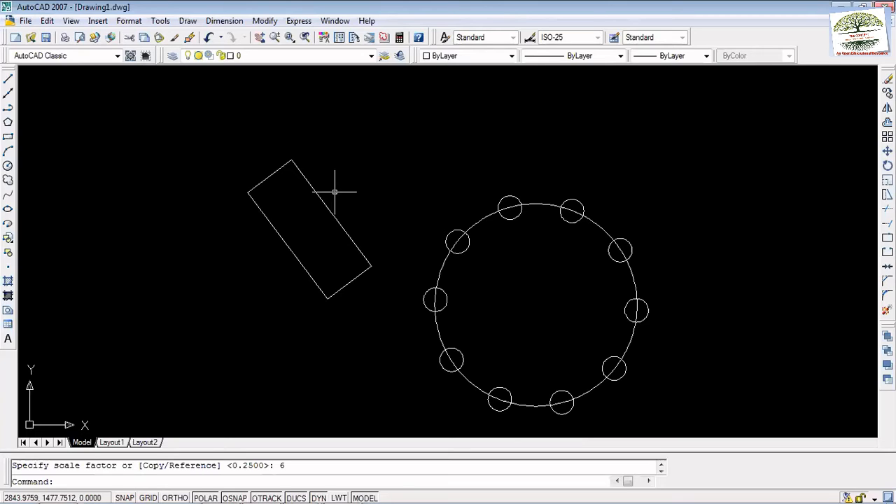
{"action": "type", "text": "SCA"}
{"action": "key", "text": "Return"}
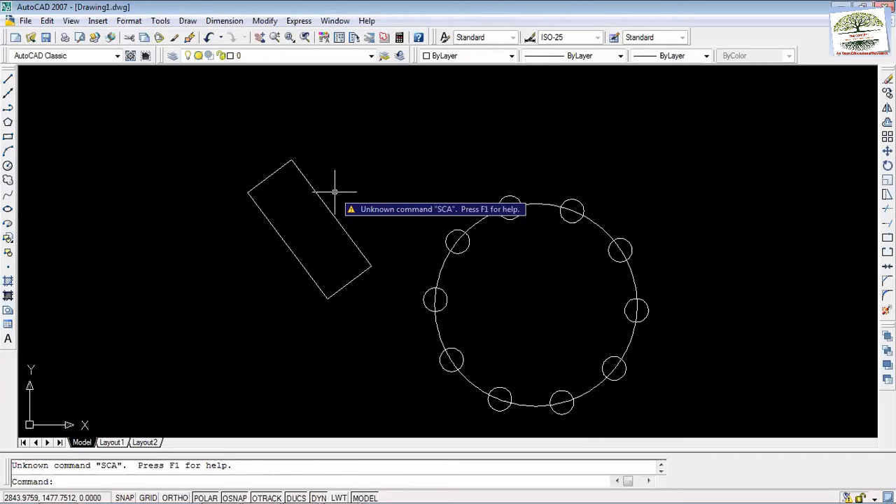
{"action": "type", "text": "scale"}
{"action": "key", "text": "Return"}
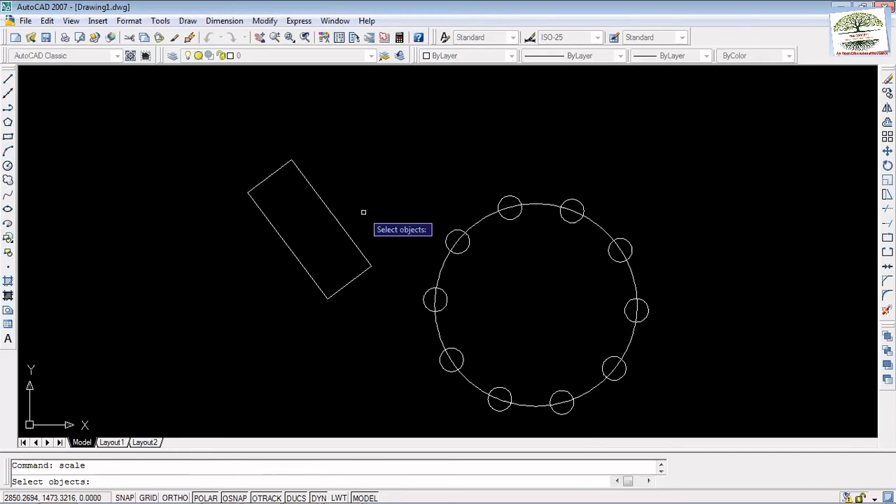
{"action": "left_click", "coordinate": [345, 234]}
{"action": "key", "text": "Return"}
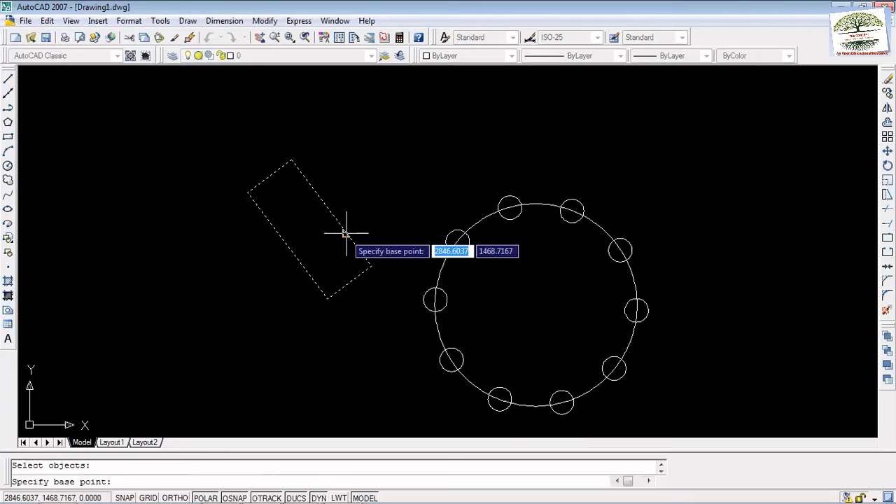
{"action": "left_click", "coordinate": [327, 298]}
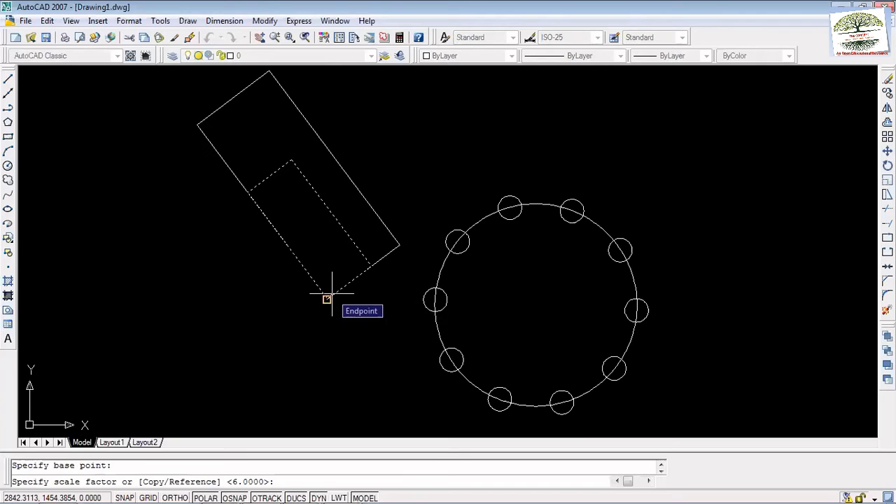
{"action": "left_click", "coordinate": [331, 292]}
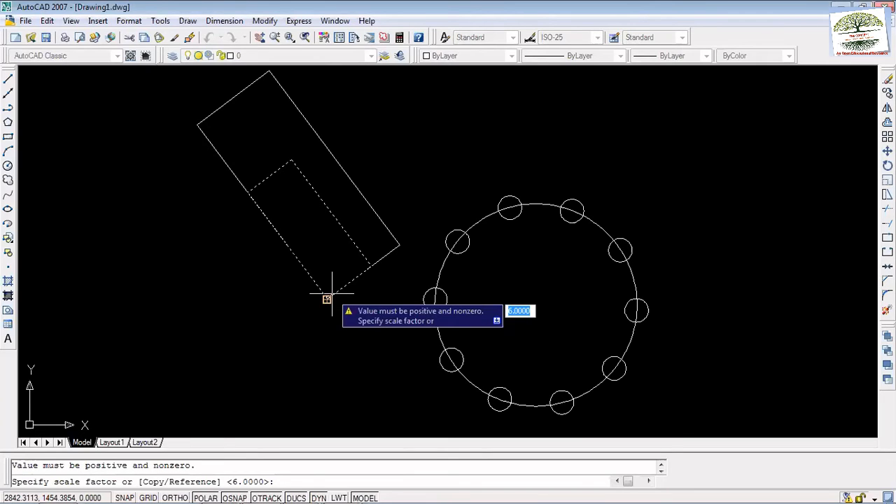
{"action": "right_click", "coordinate": [332, 296]}
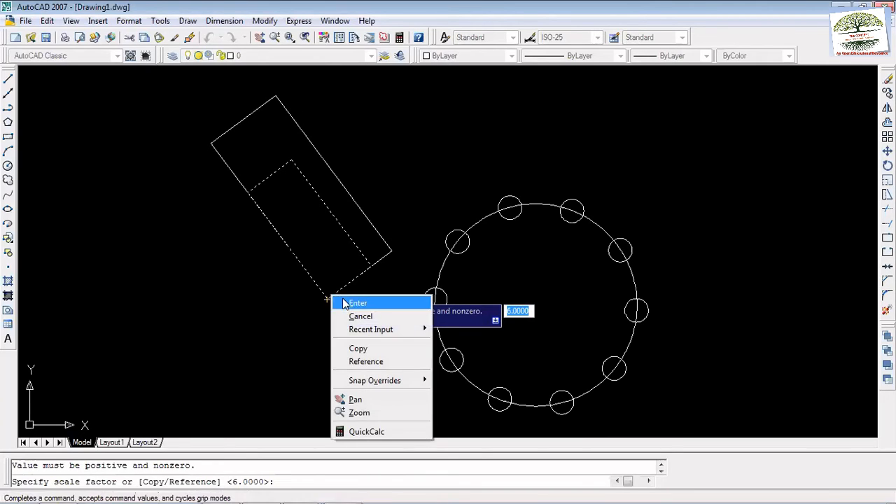
{"action": "left_click", "coordinate": [357, 303]}
Reduce the oversized rectangle next to the circle pattern by a scale factor of 0.25 about its lowest corner.
{"action": "scroll", "coordinate": [394, 330], "scroll_direction": "down", "scroll_amount": 5}
{"action": "scroll", "coordinate": [412, 290], "scroll_direction": "up", "scroll_amount": 1}
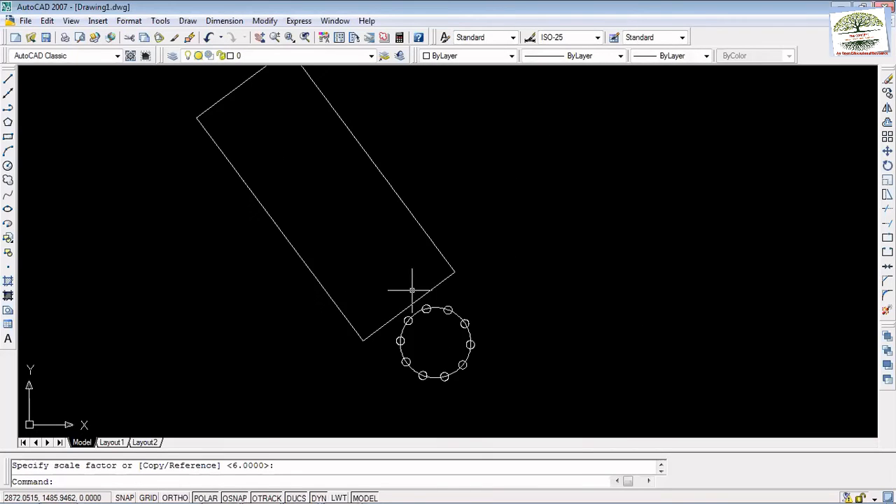
{"action": "scroll", "coordinate": [412, 290], "scroll_direction": "down", "scroll_amount": 3}
{"action": "scroll", "coordinate": [412, 289], "scroll_direction": "up", "scroll_amount": 1}
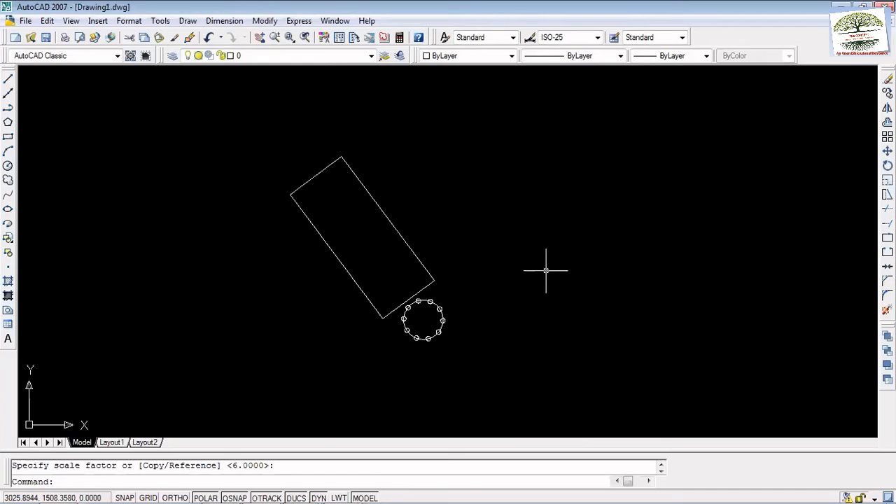
{"action": "type", "text": "scale"}
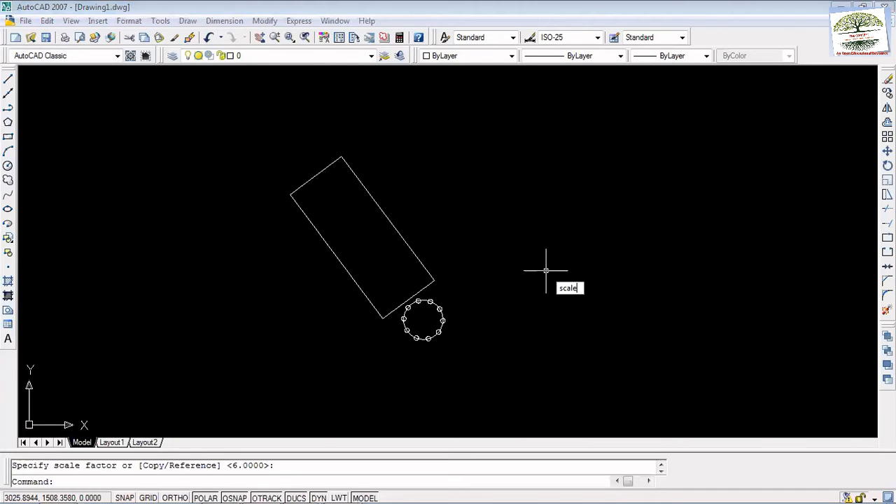
{"action": "key", "text": "Return"}
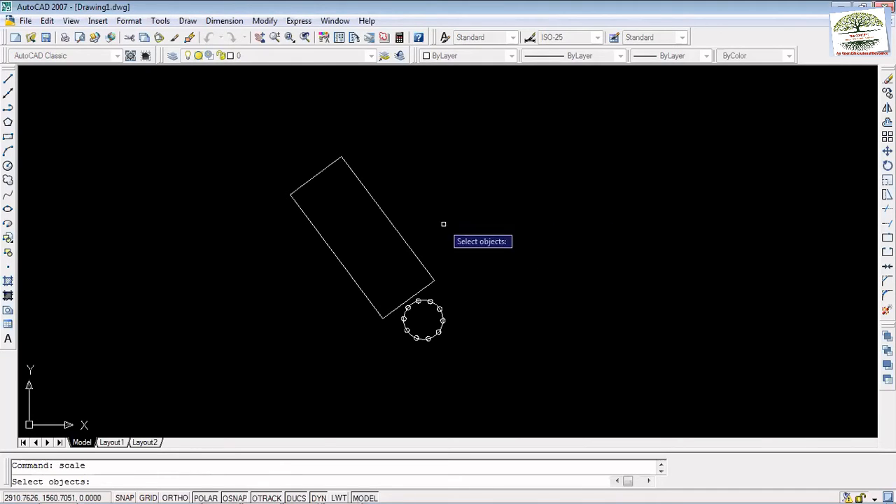
{"action": "left_click", "coordinate": [395, 229]}
{"action": "key", "text": "Return"}
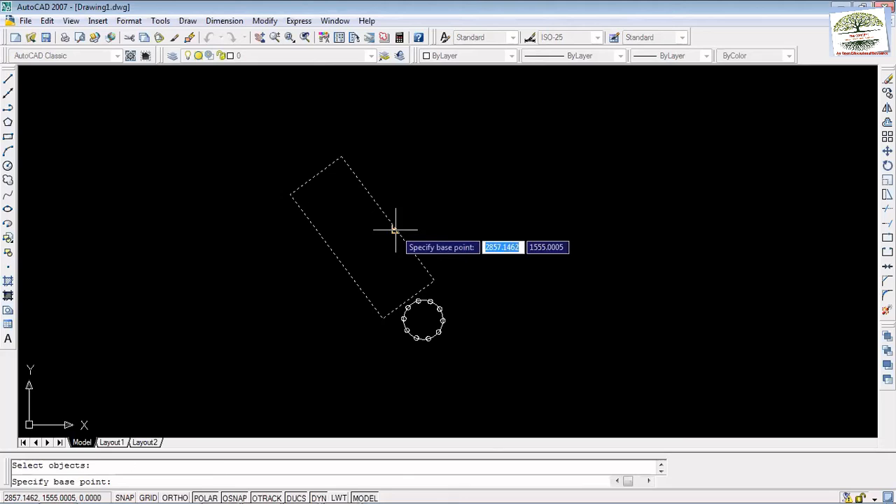
{"action": "left_click", "coordinate": [382, 319]}
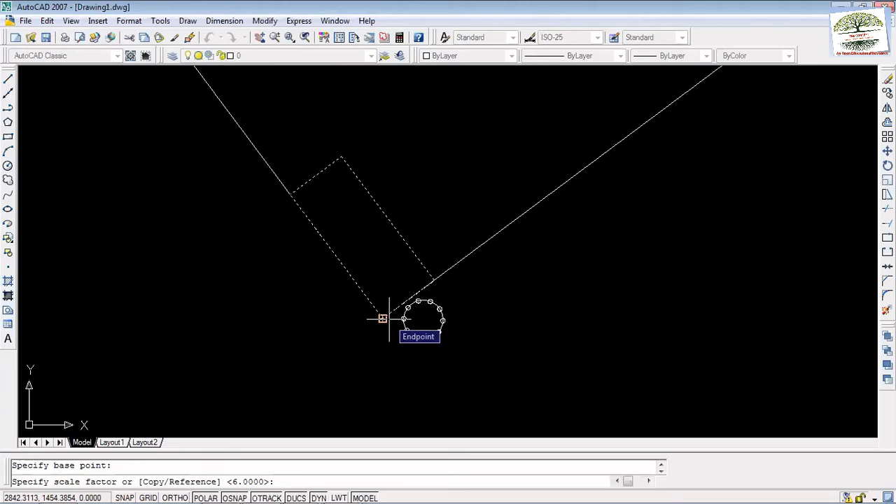
{"action": "type", "text": "0.3"}
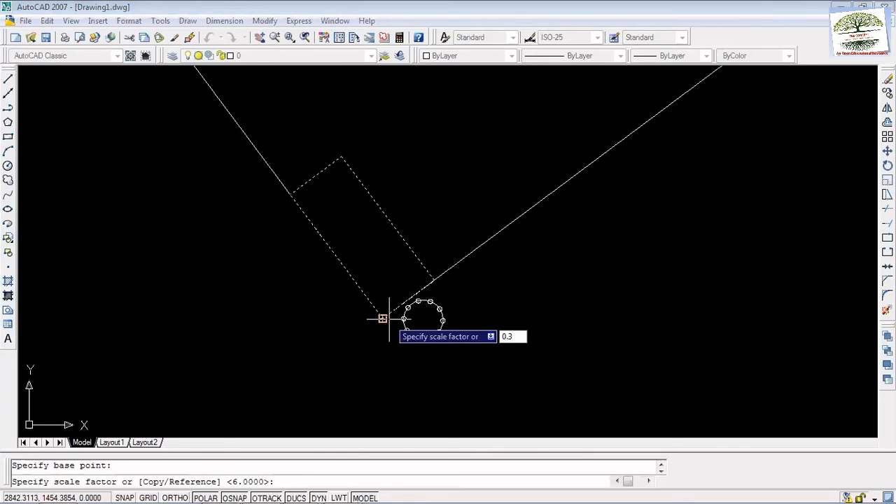
{"action": "key", "text": "BackSpace"}
{"action": "type", "text": "25"}
{"action": "key", "text": "Return"}
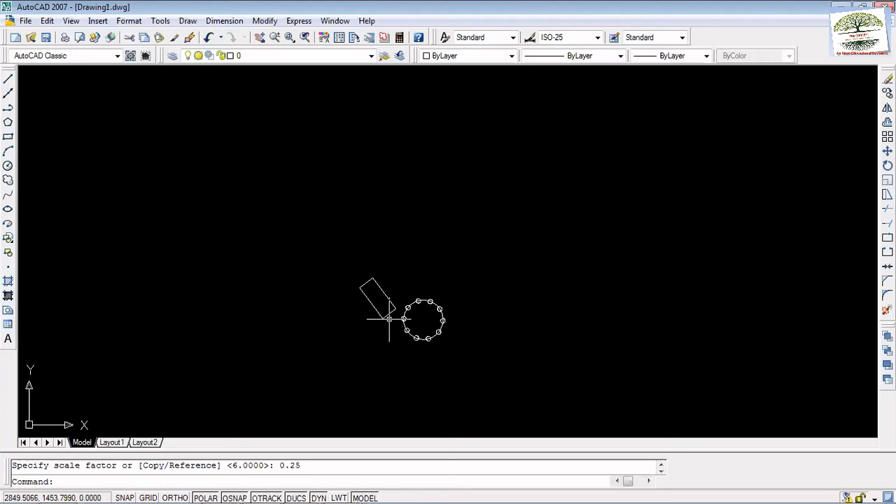
Zoom to the extents of the drawing to fit the rectangle and the circle pattern.
{"action": "type", "text": "z"}
{"action": "key", "text": "Return"}
{"action": "type", "text": "e"}
{"action": "key", "text": "Return"}
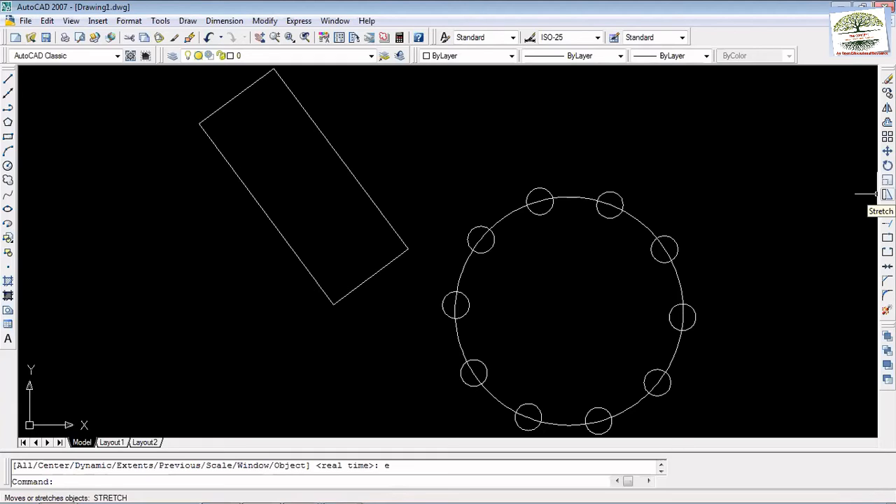
Stretch the whole rectangle from its lowest corner to a point slightly lower and farther from the circle pattern.
{"action": "left_click", "coordinate": [886, 195]}
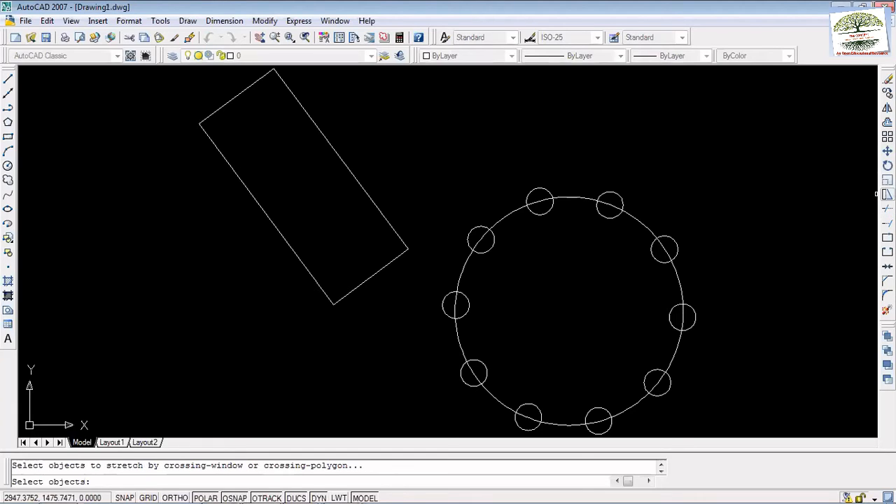
{"action": "left_click", "coordinate": [369, 198]}
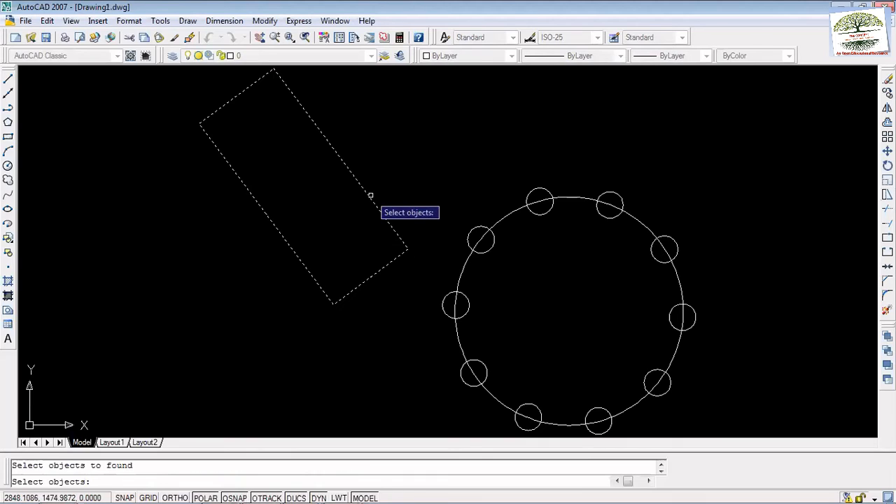
{"action": "key", "text": "Return"}
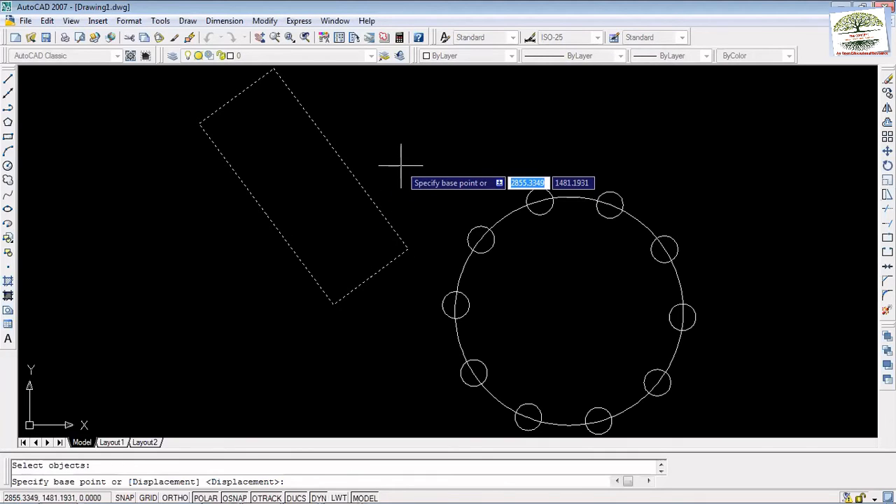
{"action": "left_click", "coordinate": [334, 303]}
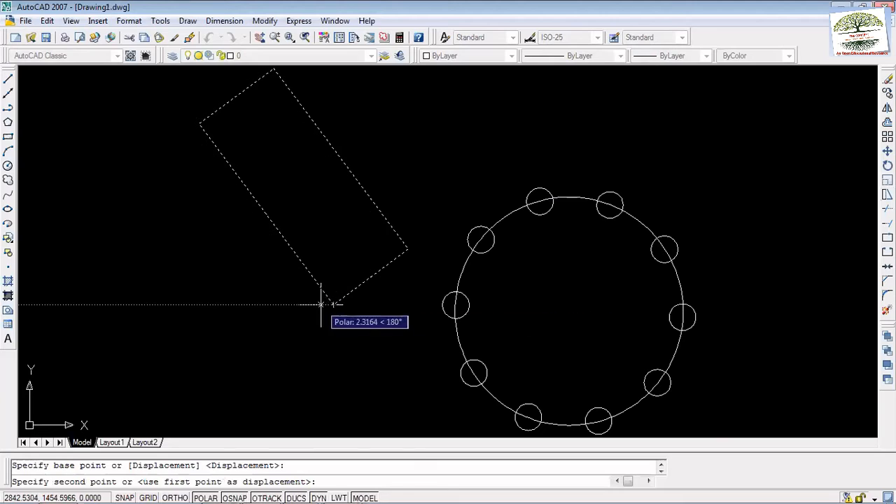
{"action": "left_click", "coordinate": [267, 330]}
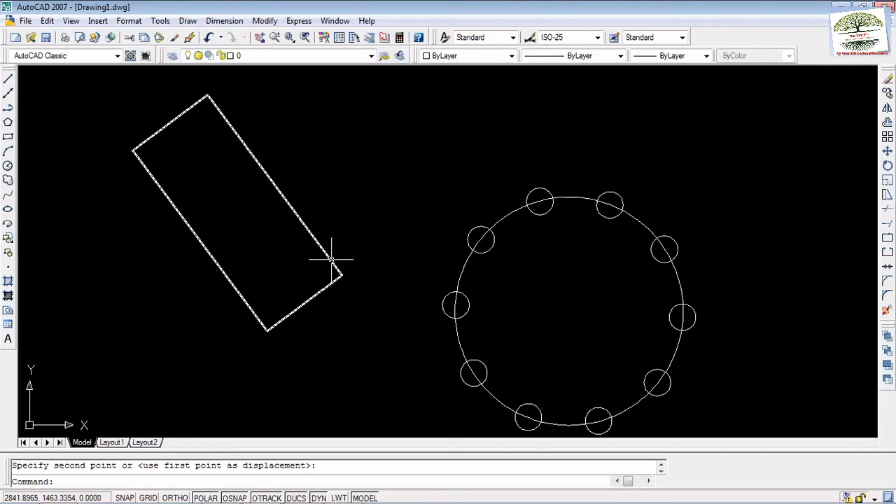
Stretch the whole rectangle again, using its lowest corner as base point, toward the circle pattern.
{"action": "type", "text": "stretch"}
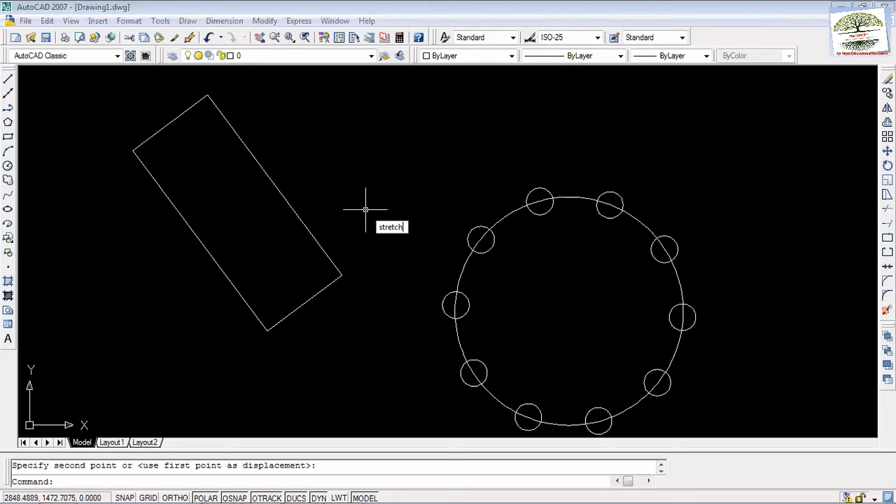
{"action": "key", "text": "Return"}
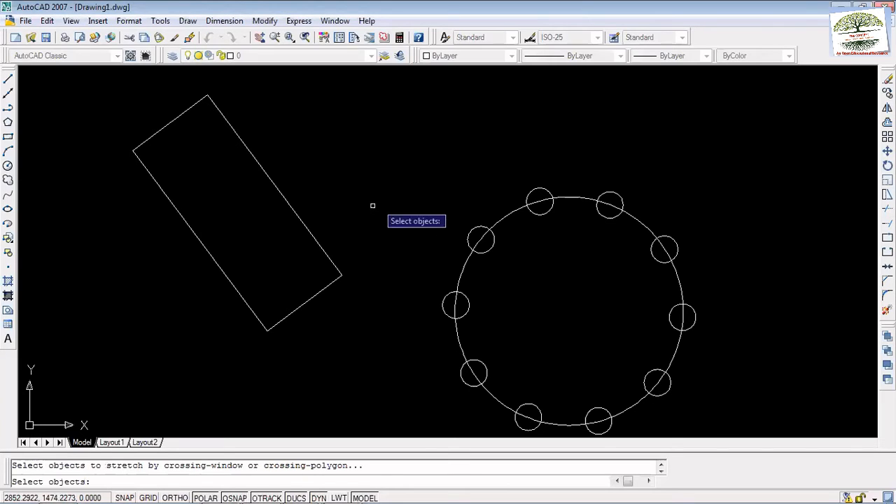
{"action": "left_click", "coordinate": [310, 235]}
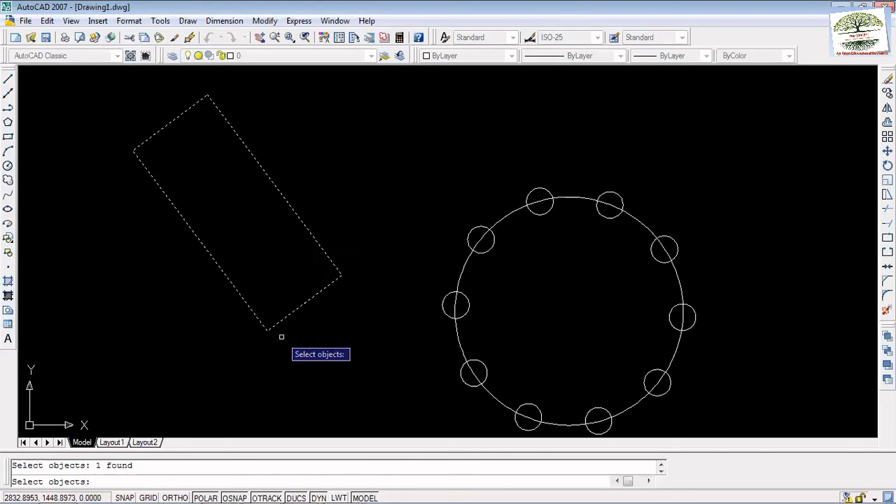
{"action": "key", "text": "Return"}
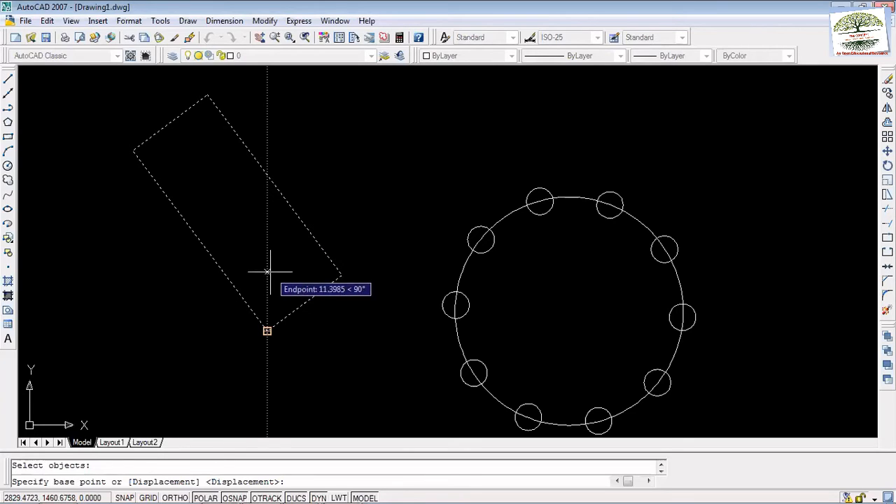
{"action": "left_click", "coordinate": [266, 331]}
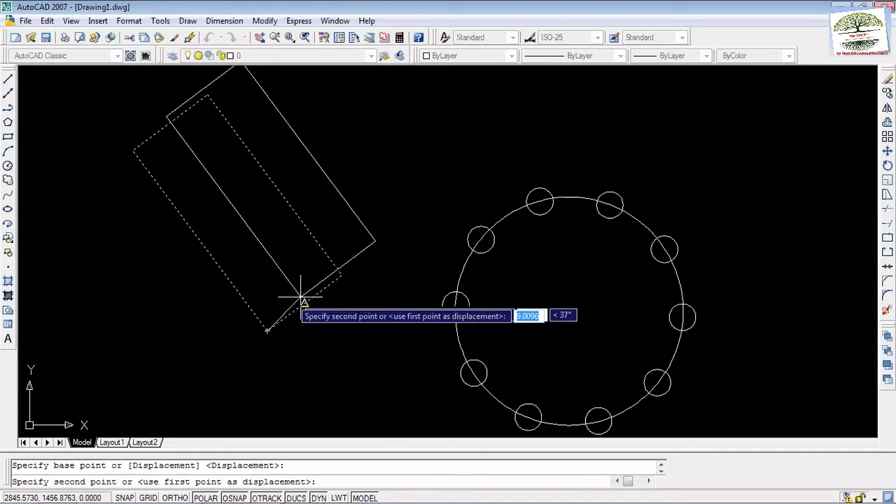
{"action": "left_click", "coordinate": [319, 315]}
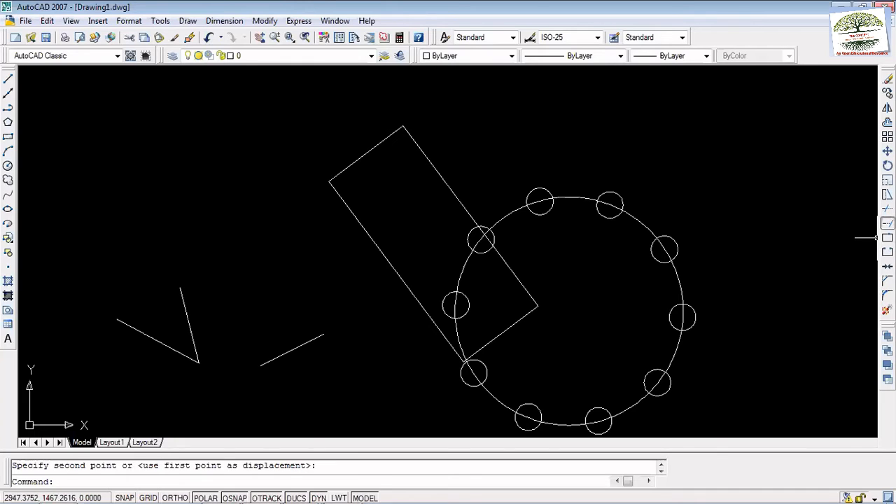
{"action": "left_click", "coordinate": [887, 223]}
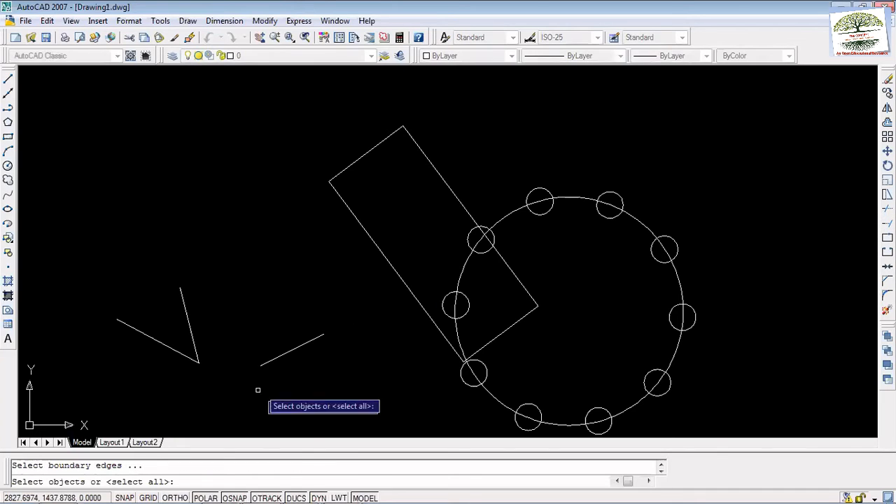
{"action": "left_click", "coordinate": [308, 342]}
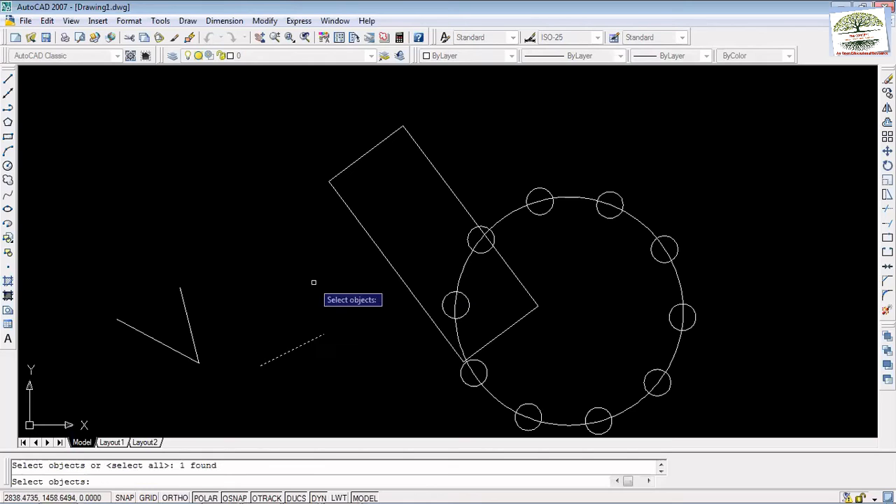
{"action": "key", "text": "Return"}
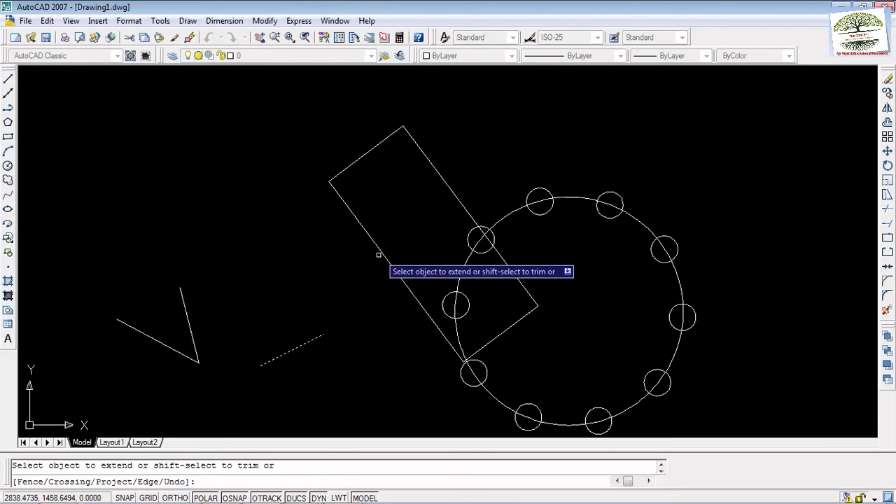
{"action": "right_click", "coordinate": [380, 253]}
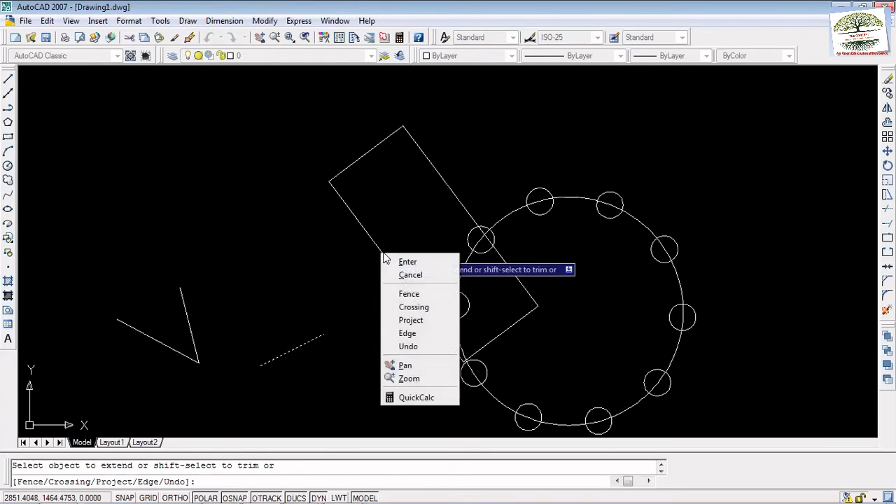
{"action": "left_click", "coordinate": [396, 259]}
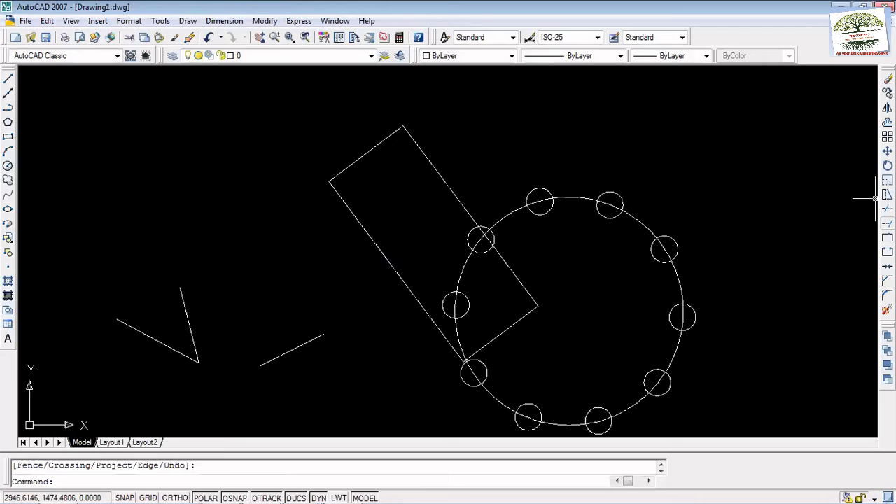
Extend the short separate line to the rectangle as boundary edge, and undo the extension.
{"action": "left_click", "coordinate": [887, 223]}
{"action": "left_click", "coordinate": [390, 261]}
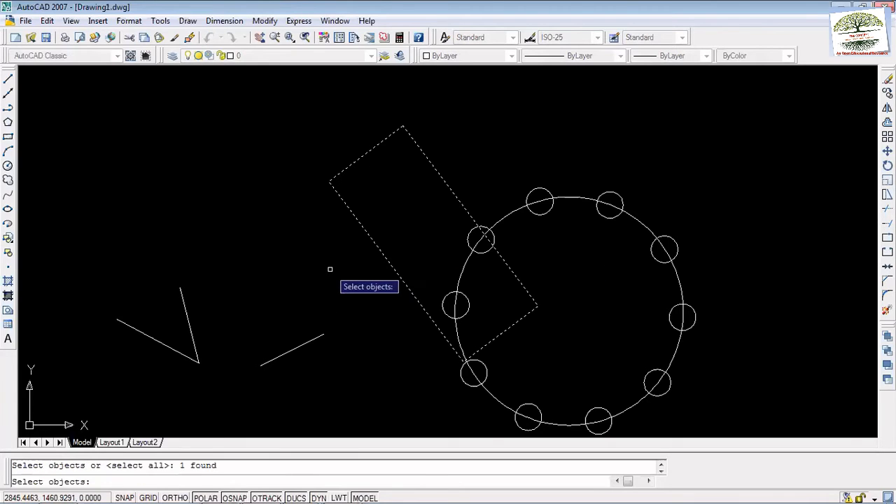
{"action": "key", "text": "Return"}
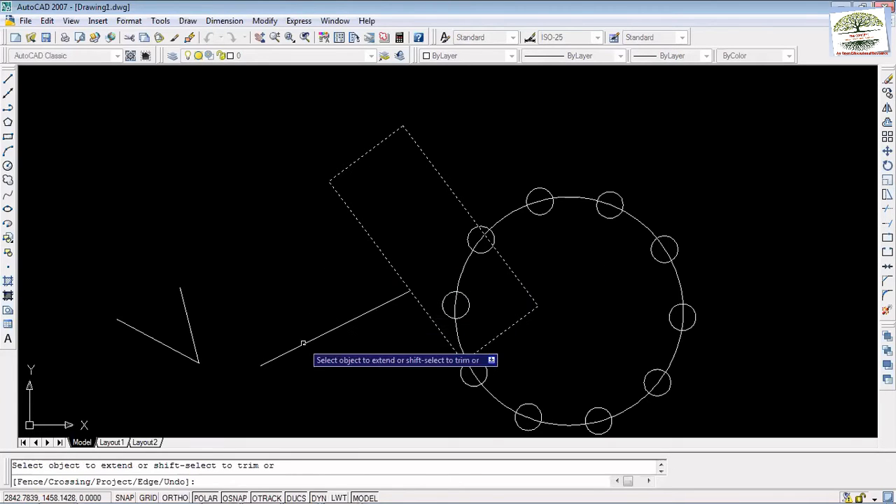
{"action": "left_click", "coordinate": [301, 343]}
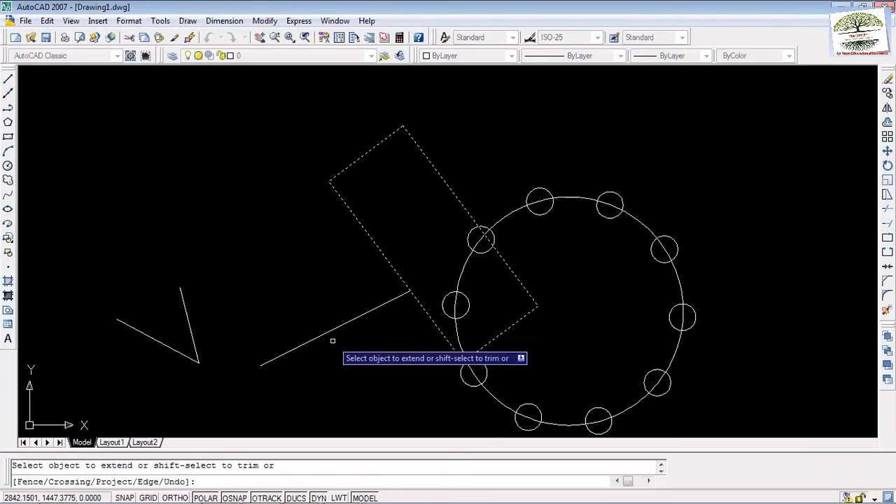
{"action": "key", "text": "Escape"}
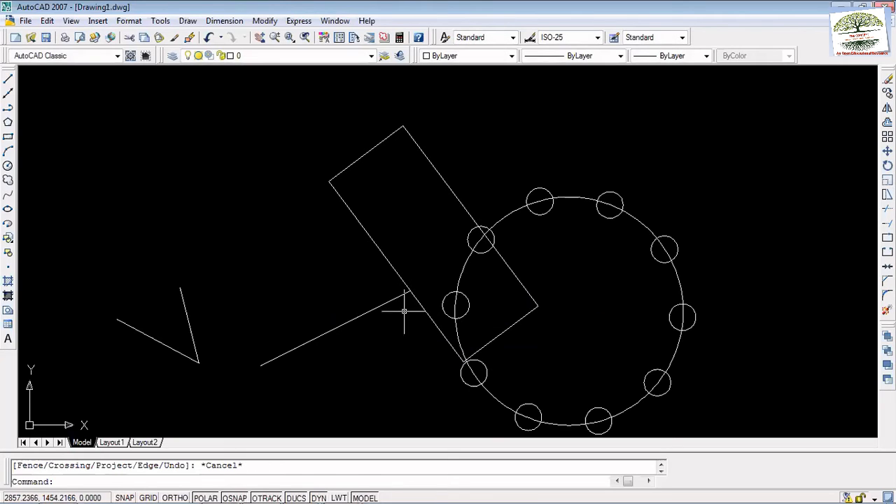
{"action": "key", "text": "ctrl+z"}
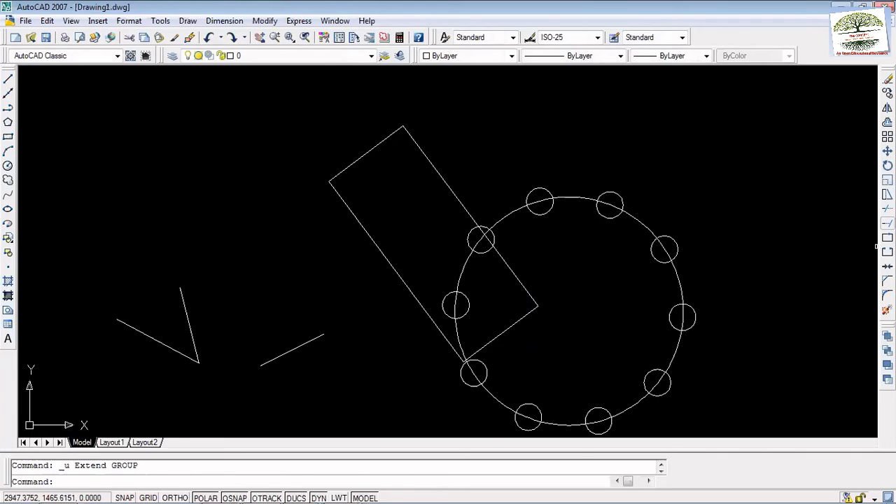
Repeat the Extend operation on the short line with the rectangle as its boundary, and undo it again.
{"action": "left_click", "coordinate": [887, 224]}
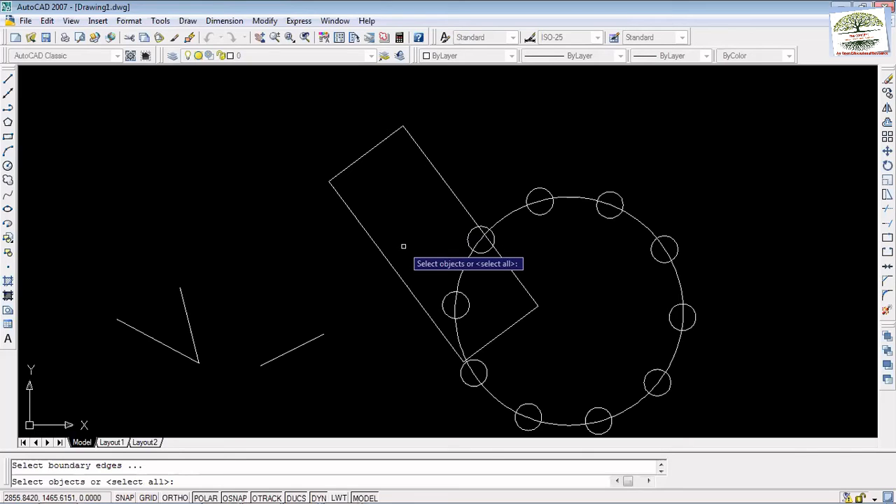
{"action": "left_click", "coordinate": [390, 269]}
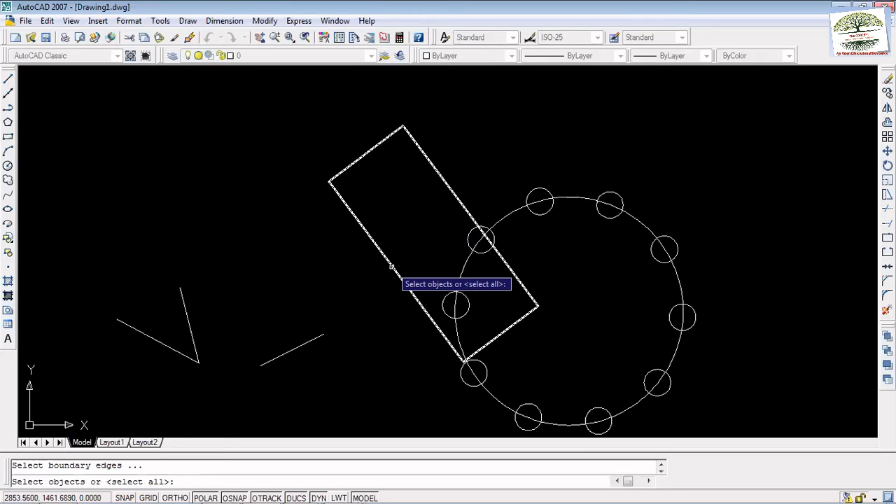
{"action": "left_click", "coordinate": [390, 266]}
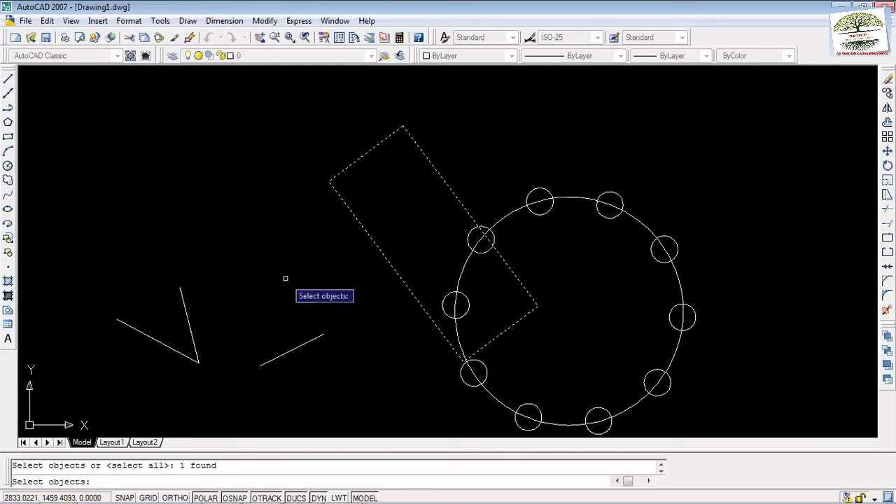
{"action": "key", "text": "Return"}
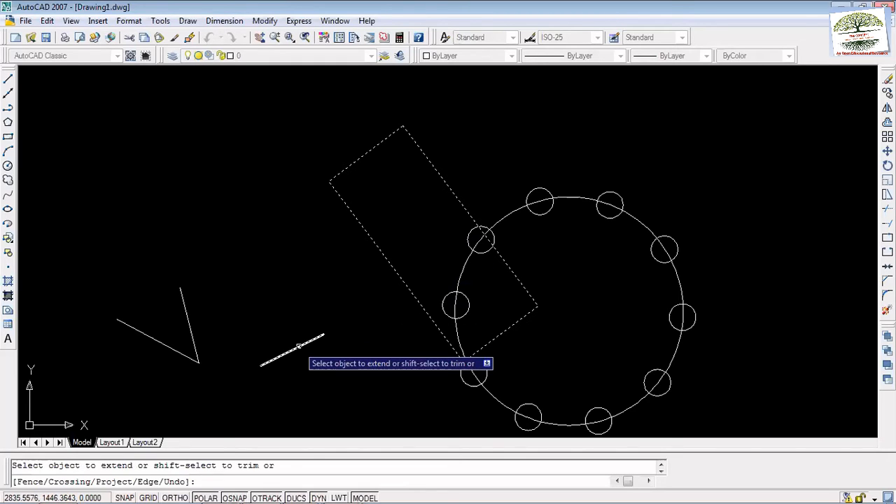
{"action": "left_click", "coordinate": [299, 346]}
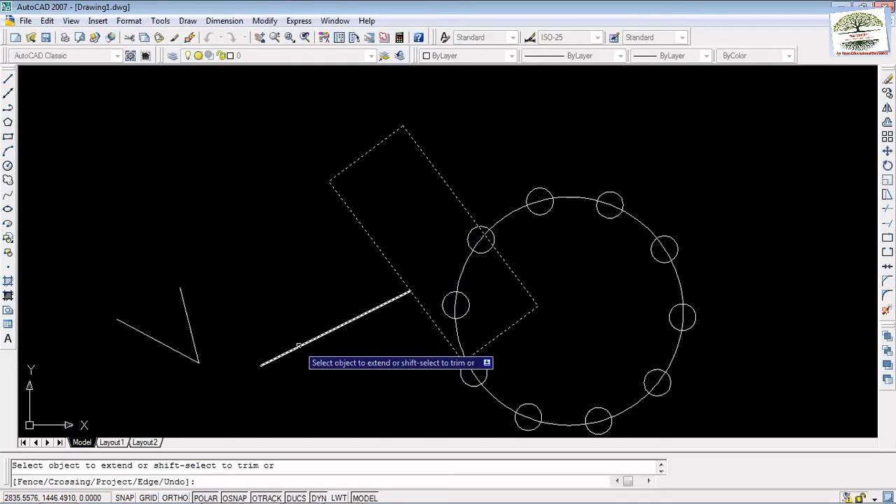
{"action": "key", "text": "Escape"}
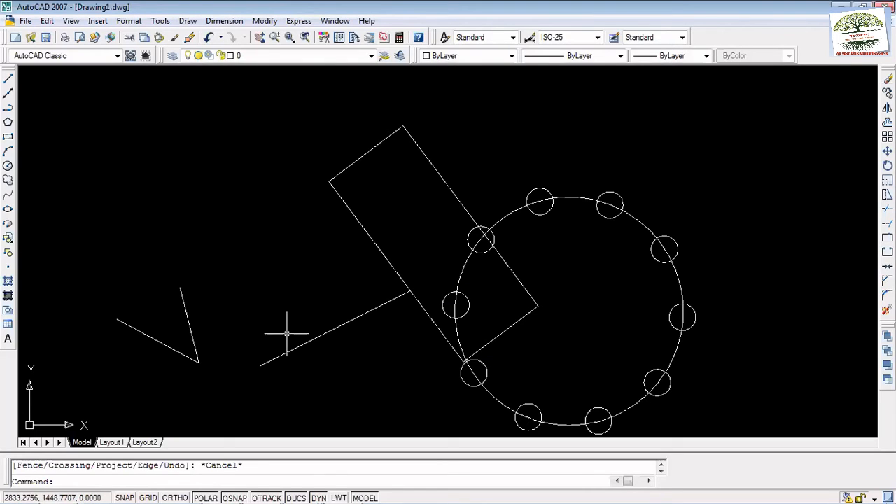
{"action": "key", "text": "ctrl+z"}
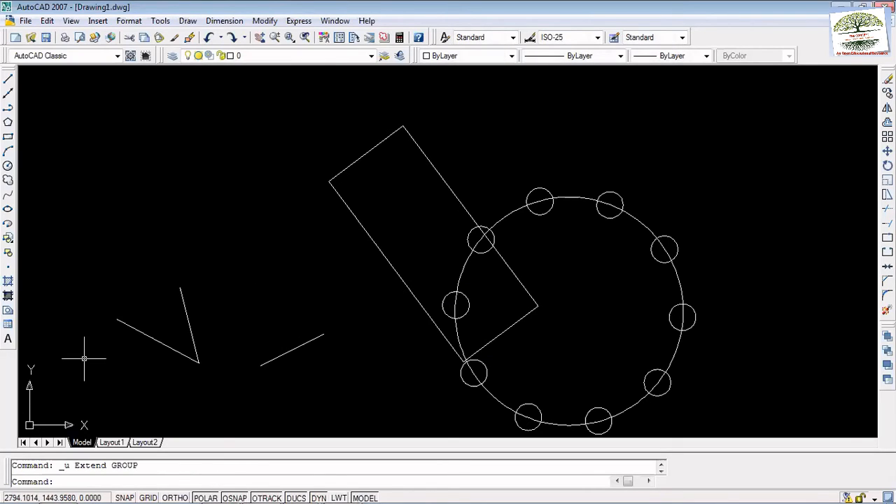
Add the multiline text "B" with a height of 10 inside the upper part of the rectangle.
{"action": "left_click", "coordinate": [8, 339]}
{"action": "left_click", "coordinate": [380, 194]}
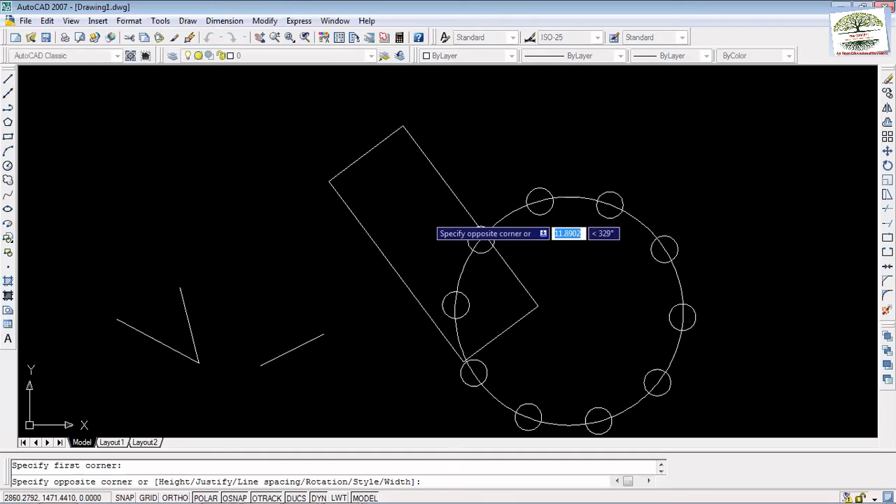
{"action": "left_click", "coordinate": [428, 217]}
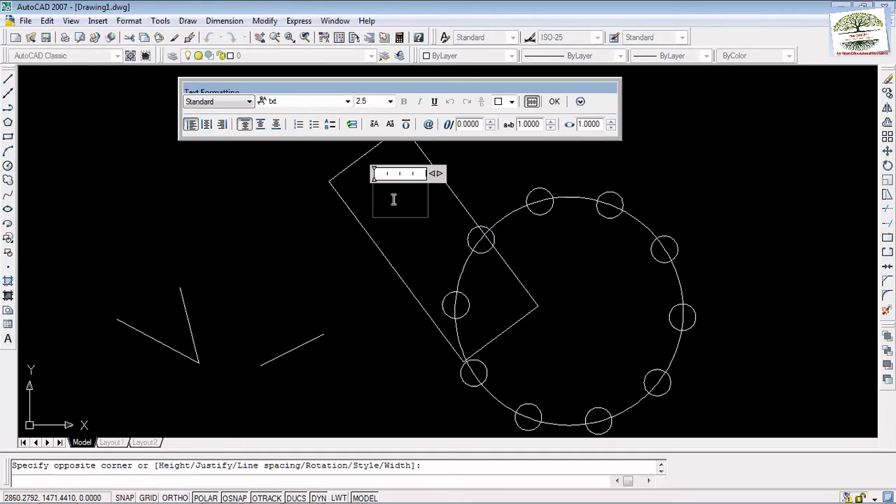
{"action": "type", "text": "B"}
{"action": "left_click_drag", "start_coordinate": [401, 193], "coordinate": [348, 184]}
{"action": "left_click", "coordinate": [368, 101]}
{"action": "type", "text": "10"}
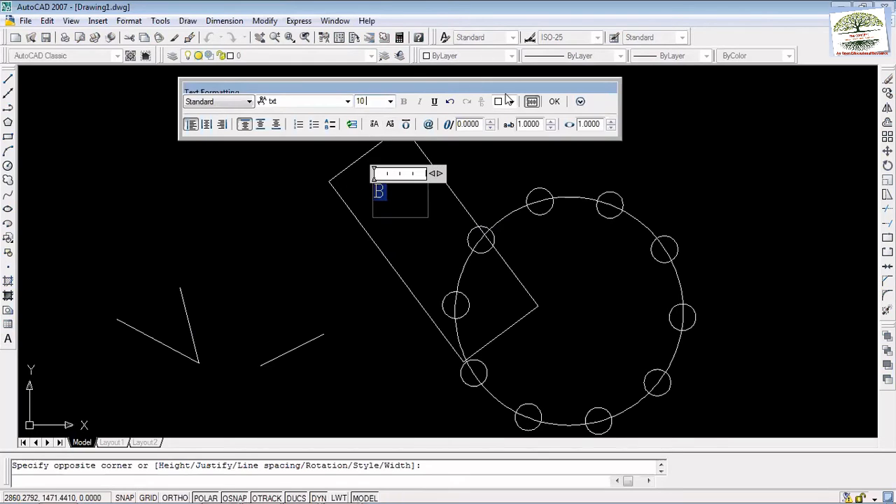
{"action": "key", "text": "Return"}
{"action": "left_click", "coordinate": [554, 102]}
Shift the text "B" slightly up and inward by its upper-left grip to sit better inside the rectangle.
{"action": "left_click", "coordinate": [401, 180]}
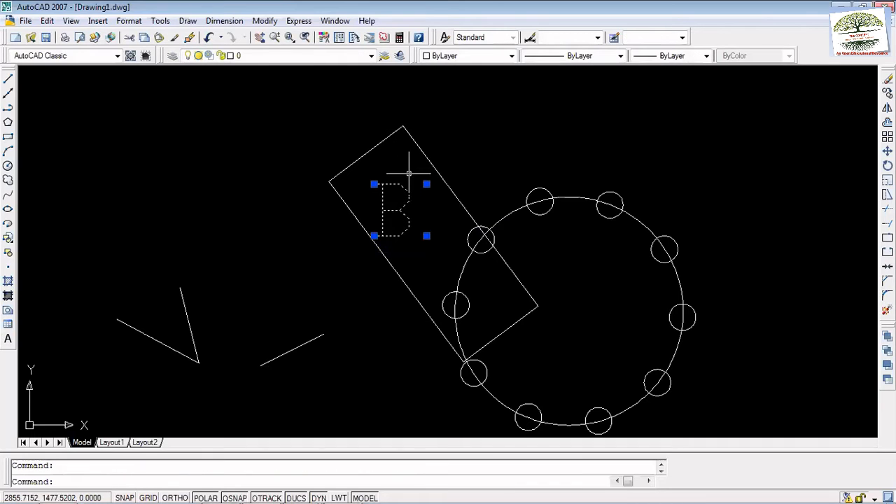
{"action": "left_click", "coordinate": [374, 184]}
{"action": "left_click", "coordinate": [382, 175]}
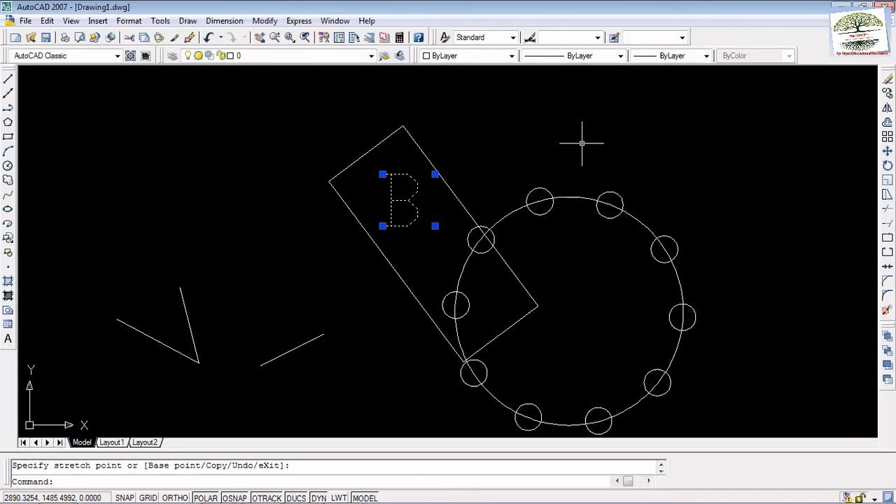
Copy the text "B" from its lower-left corner to a spot just above the short separate line.
{"action": "type", "text": "co"}
{"action": "key", "text": "Return"}
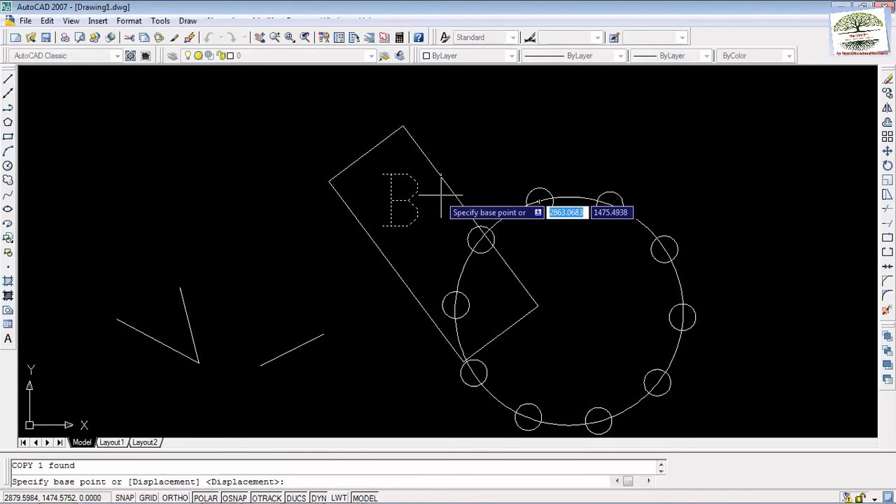
{"action": "left_click", "coordinate": [382, 225]}
{"action": "left_click", "coordinate": [260, 325]}
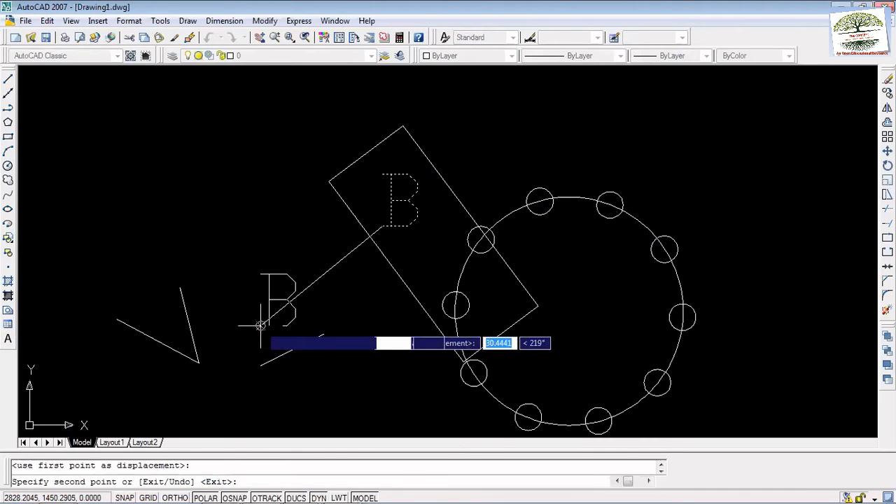
Change the copied text above the short separate line from "B" to "A".
{"action": "key", "text": "Return"}
{"action": "left_click", "coordinate": [287, 302]}
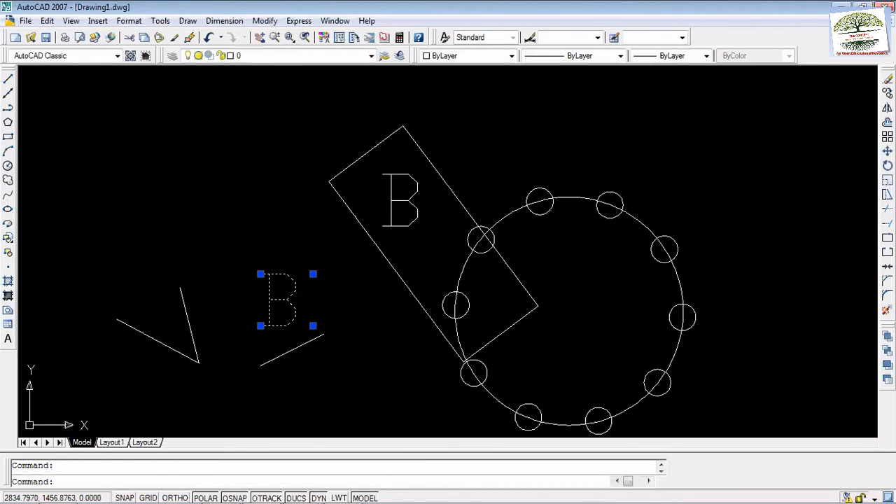
{"action": "double_click", "coordinate": [265, 290]}
{"action": "type", "text": "A"}
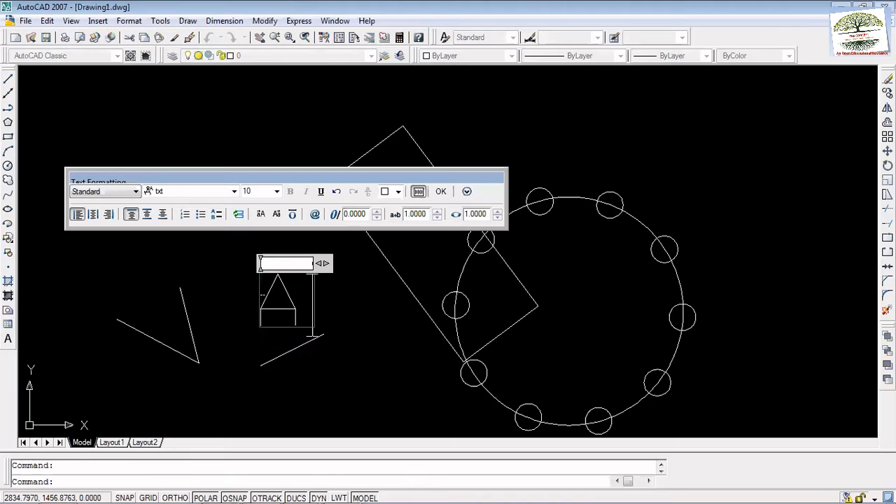
{"action": "left_click", "coordinate": [372, 305]}
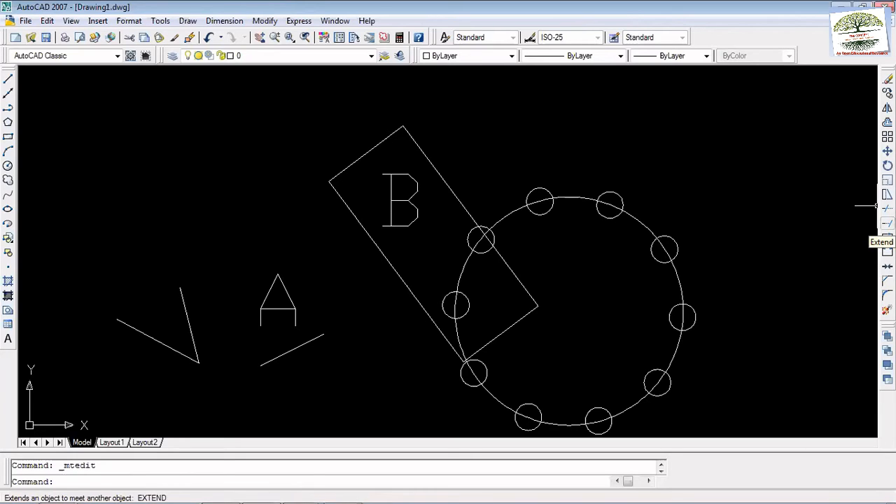
Extend the short line beneath the text "A" to the rectangle, using the rectangle as the boundary edge.
{"action": "left_click", "coordinate": [886, 224]}
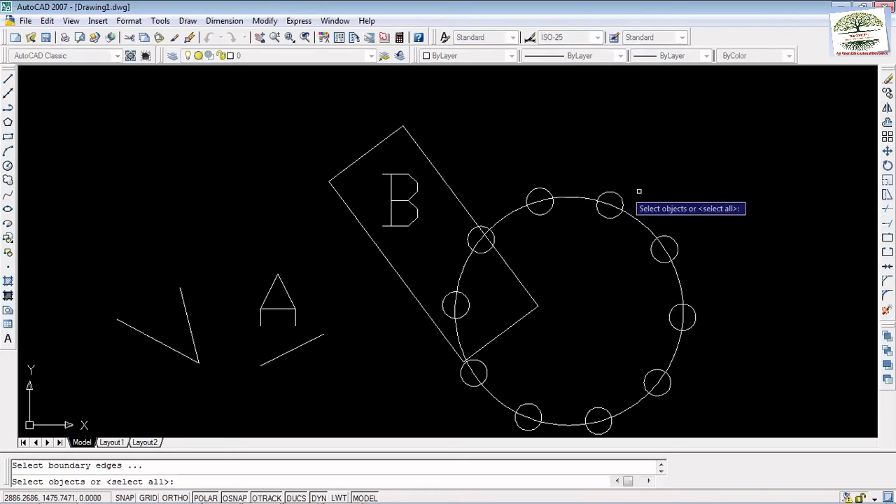
{"action": "left_click", "coordinate": [392, 267]}
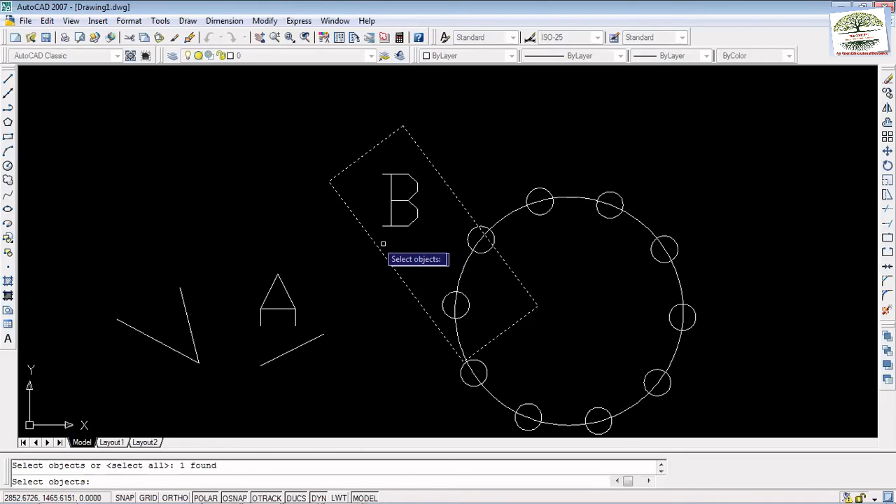
{"action": "key", "text": "Return"}
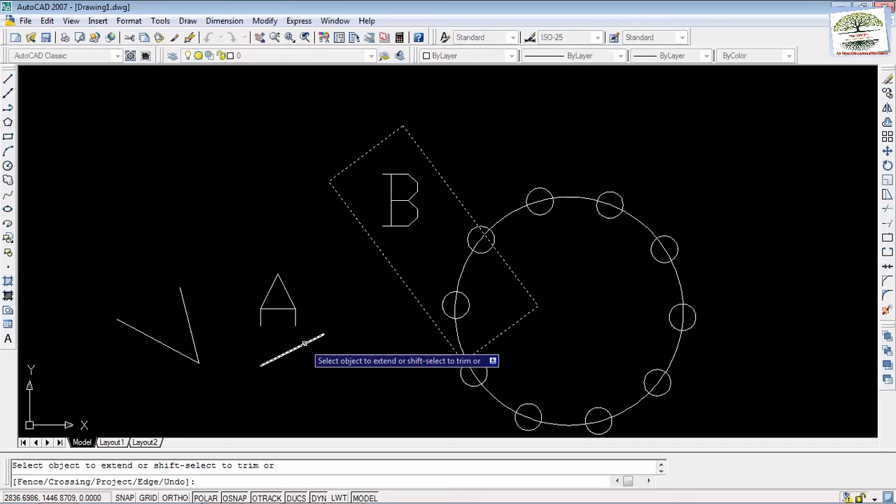
{"action": "left_click", "coordinate": [304, 343]}
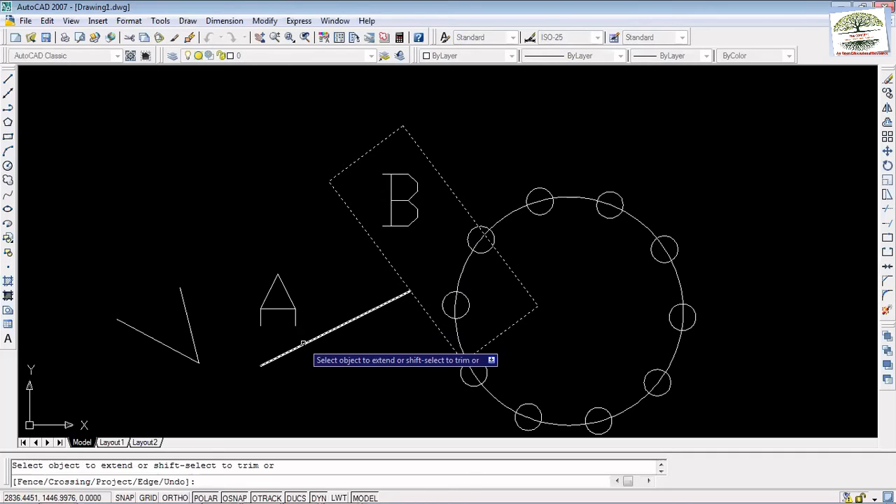
{"action": "key", "text": "Escape"}
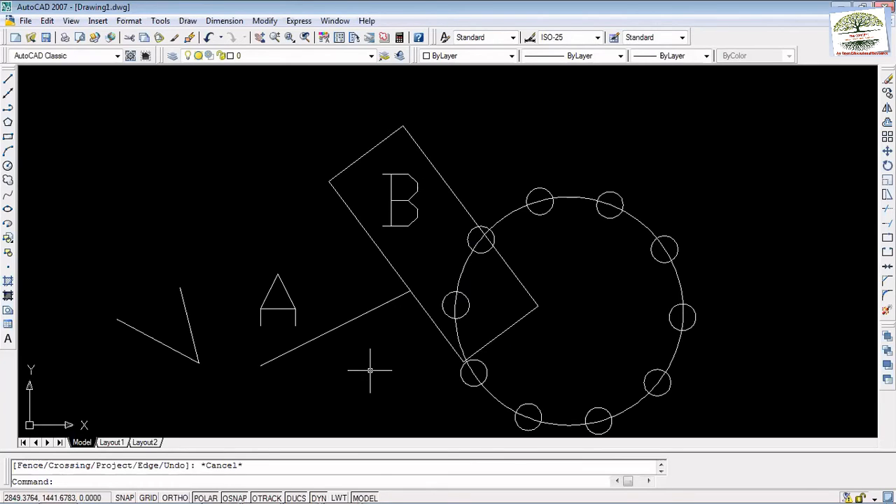
{"action": "type", "text": "exten"}
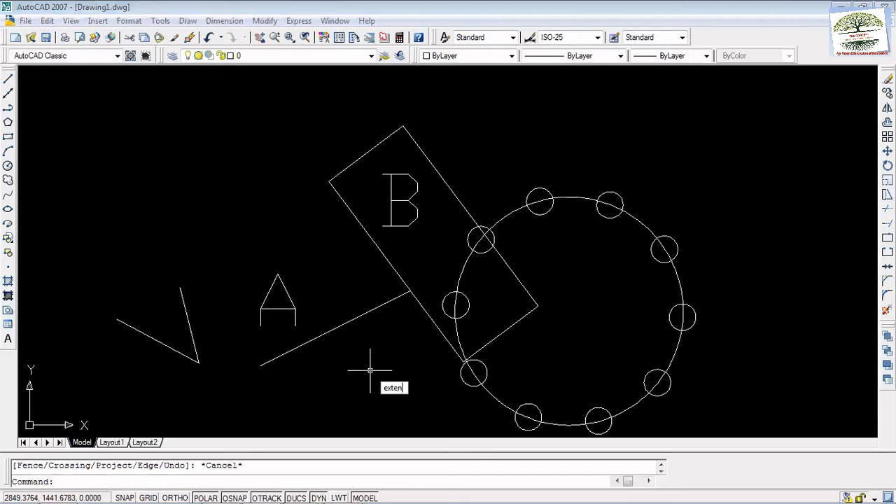
{"action": "type", "text": "t"}
{"action": "key", "text": "Return"}
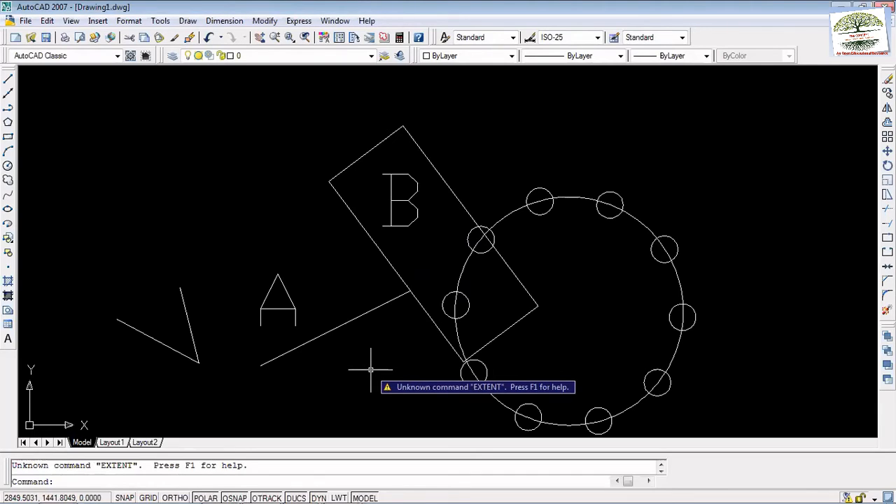
{"action": "type", "text": "stretcvh"}
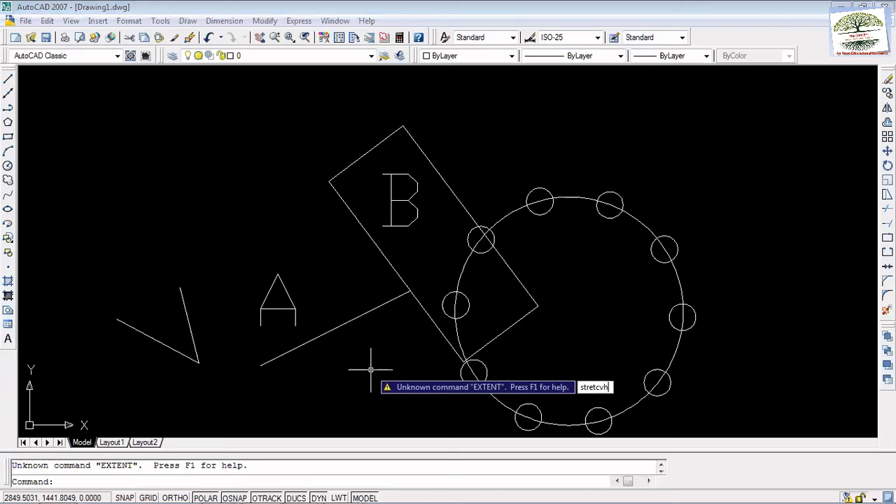
{"action": "key", "text": "Escape"}
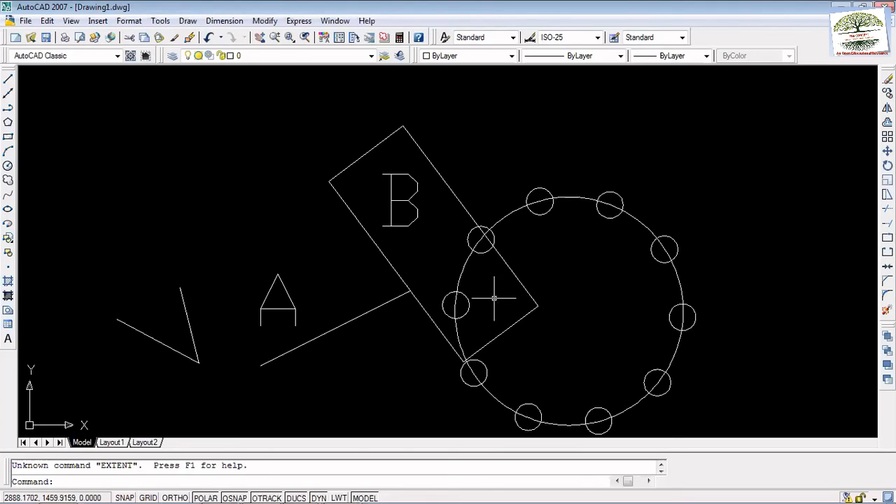
{"action": "key", "text": "Return"}
Use Stretch on the whole rectangle to displace it up and to the left, away from the text "B" and the circle pattern.
{"action": "type", "text": "st"}
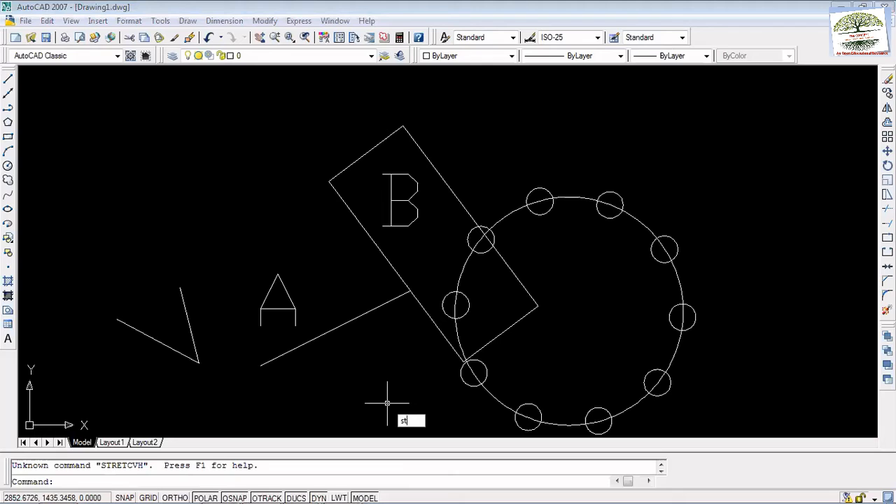
{"action": "type", "text": "eretch"}
{"action": "key", "text": "Return"}
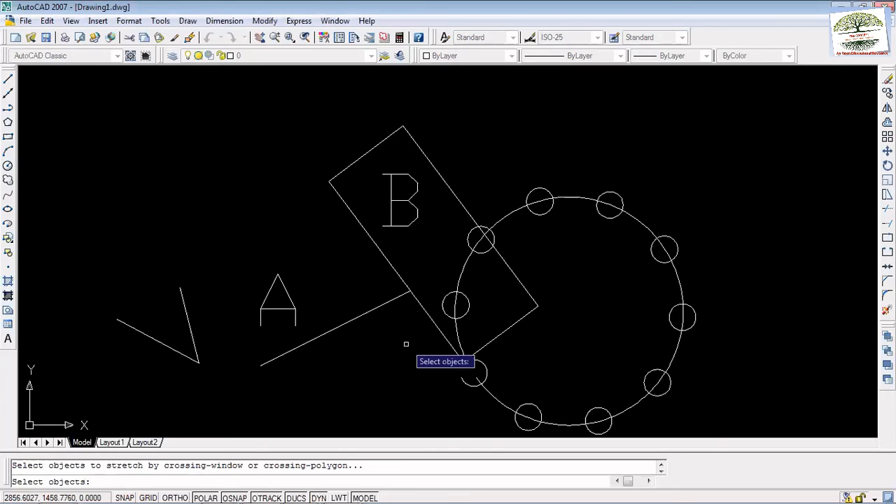
{"action": "left_click", "coordinate": [398, 273]}
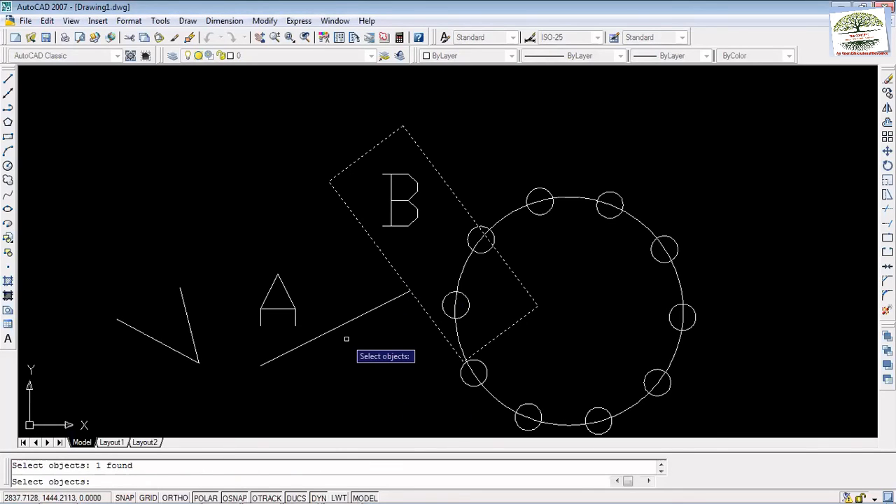
{"action": "key", "text": "Return"}
{"action": "left_click", "coordinate": [268, 389]}
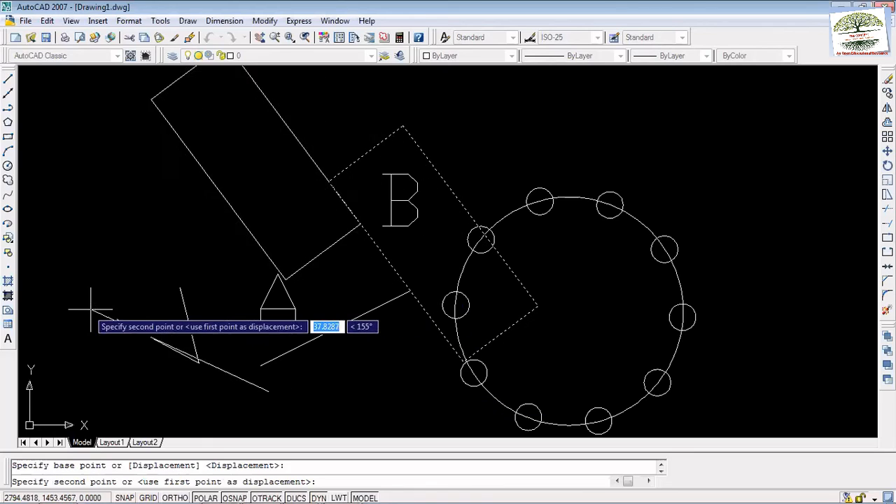
{"action": "left_click", "coordinate": [37, 297]}
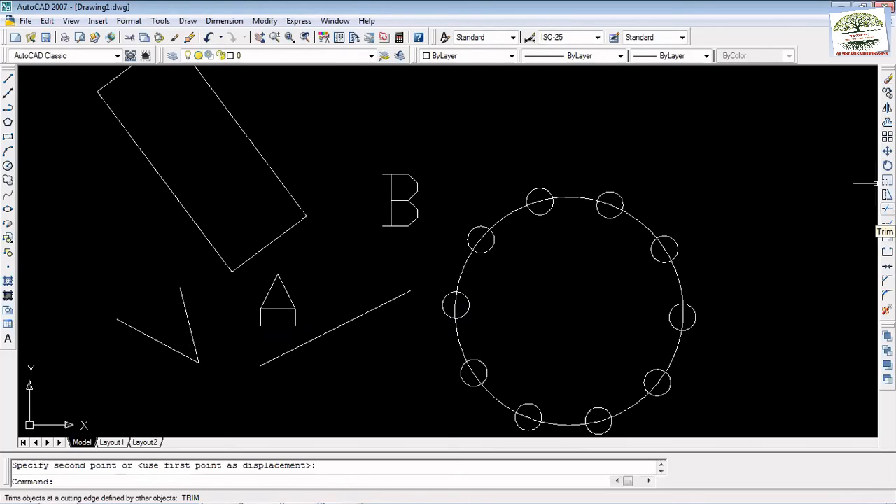
Start a Trim with all ten small circles around the large circle as cutting edges.
{"action": "left_click", "coordinate": [887, 210]}
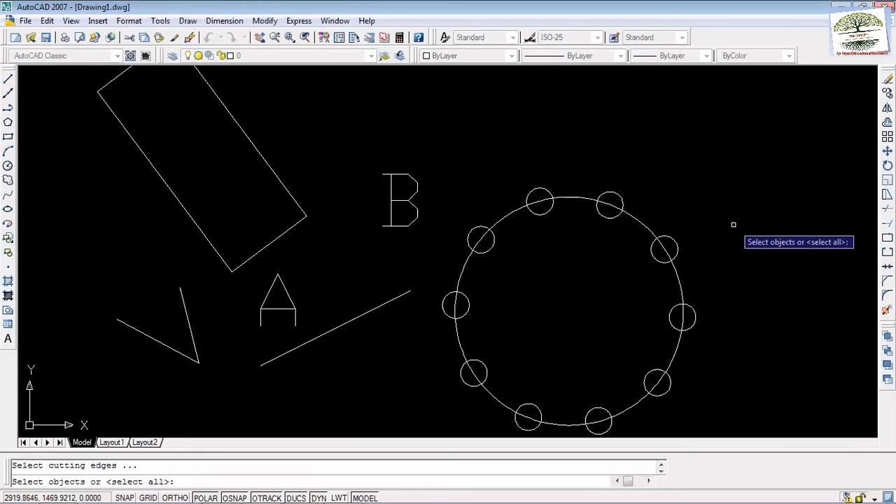
{"action": "left_click", "coordinate": [611, 216]}
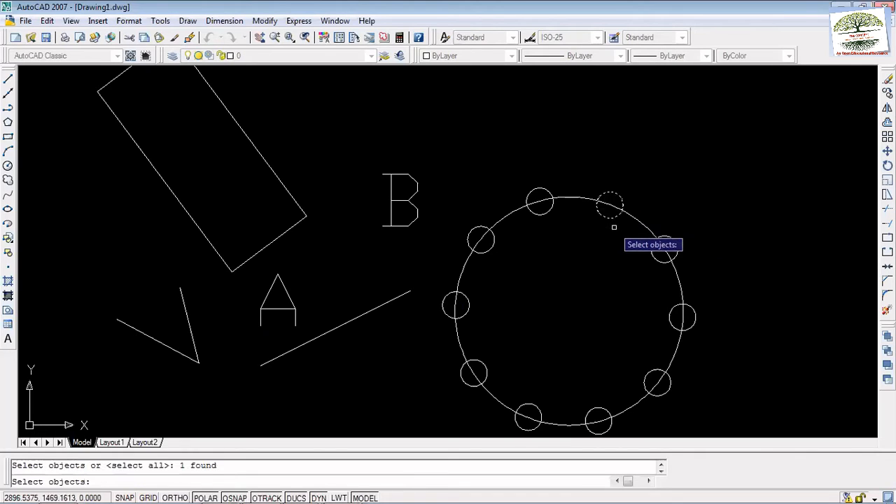
{"action": "left_click", "coordinate": [661, 245]}
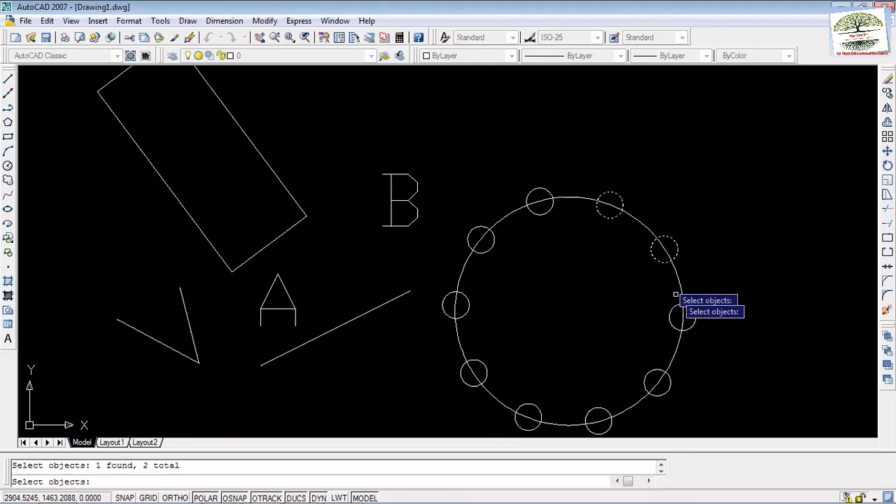
{"action": "left_click", "coordinate": [685, 329]}
{"action": "left_click", "coordinate": [656, 381]}
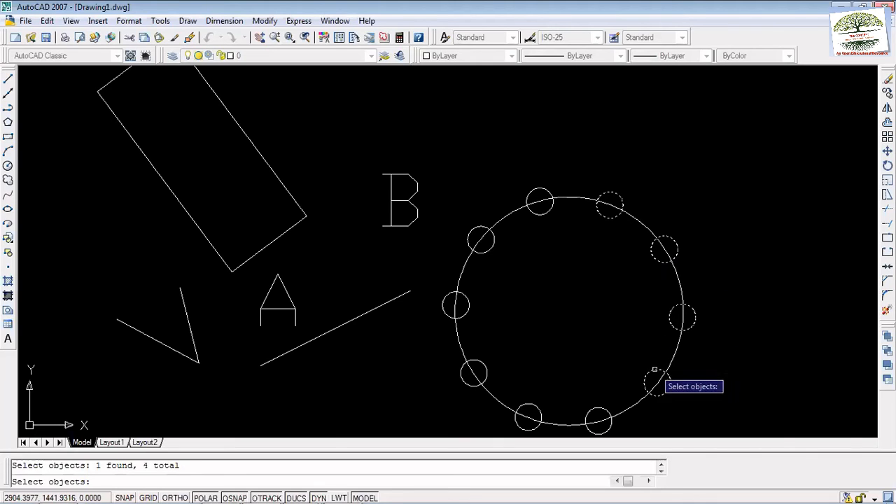
{"action": "left_click", "coordinate": [592, 409]}
{"action": "left_click", "coordinate": [530, 422]}
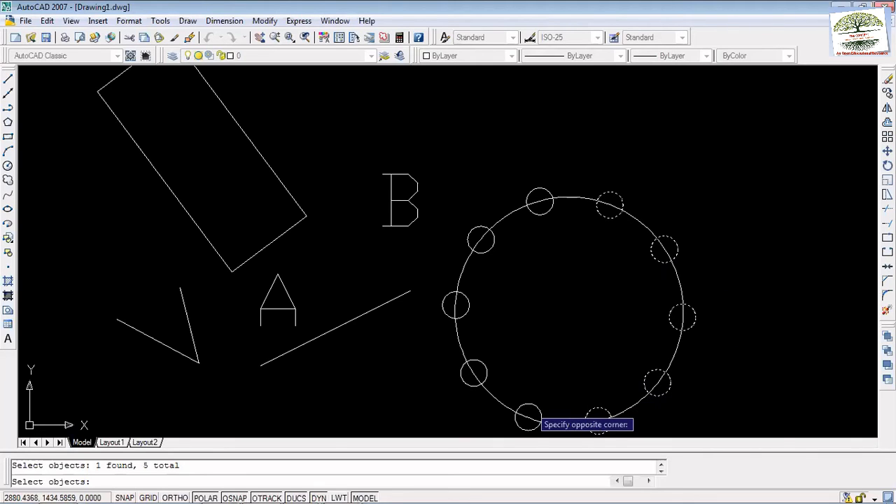
{"action": "left_click", "coordinate": [526, 399]}
{"action": "left_click", "coordinate": [486, 369]}
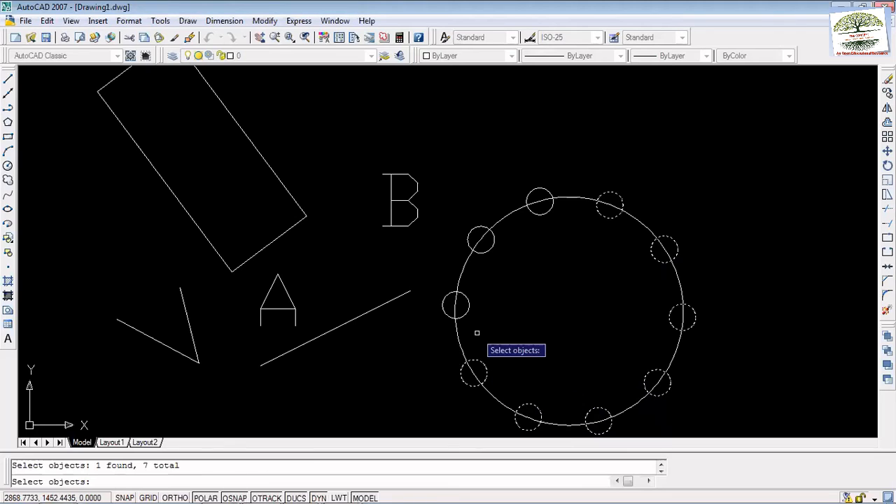
{"action": "left_click", "coordinate": [473, 317]}
{"action": "left_click", "coordinate": [470, 296]}
{"action": "left_click", "coordinate": [488, 254]}
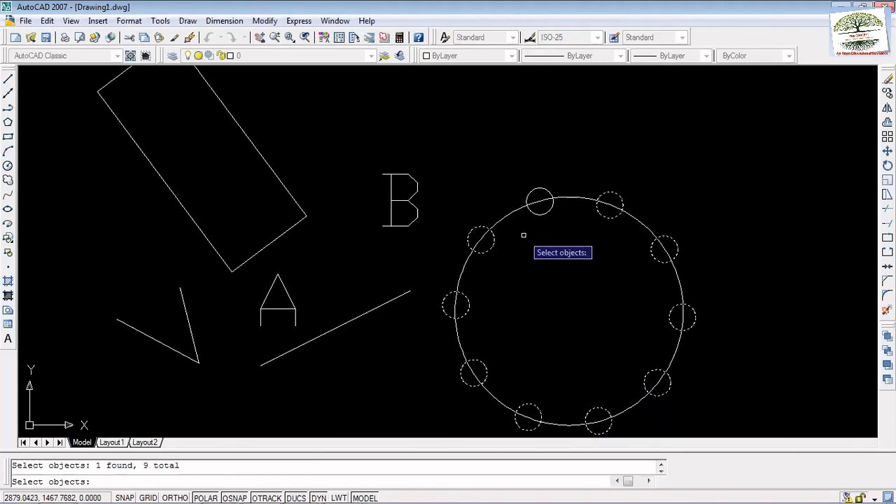
{"action": "left_click", "coordinate": [540, 213]}
{"action": "key", "text": "Return"}
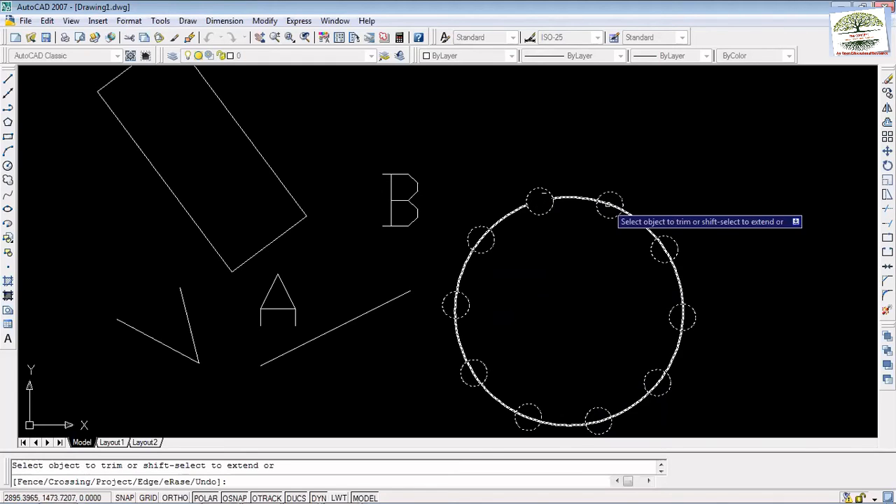
Trim away the large circle's segments inside several of the small circles, and undo the whole trim.
{"action": "left_click", "coordinate": [681, 309]}
{"action": "left_click", "coordinate": [656, 379]}
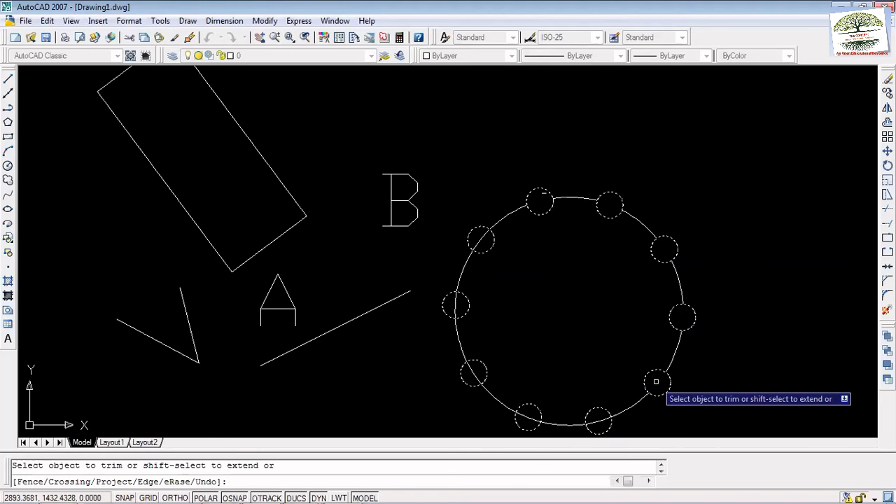
{"action": "left_click", "coordinate": [597, 419]}
{"action": "left_click", "coordinate": [532, 417]}
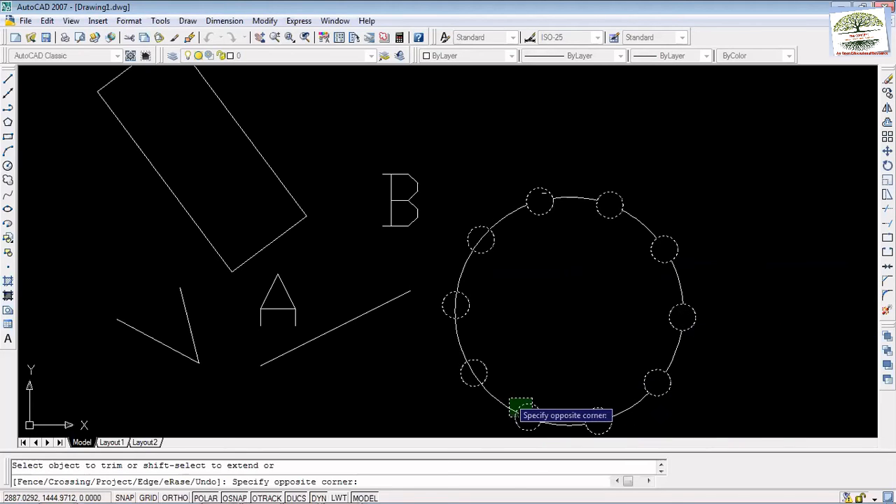
{"action": "key", "text": "Escape"}
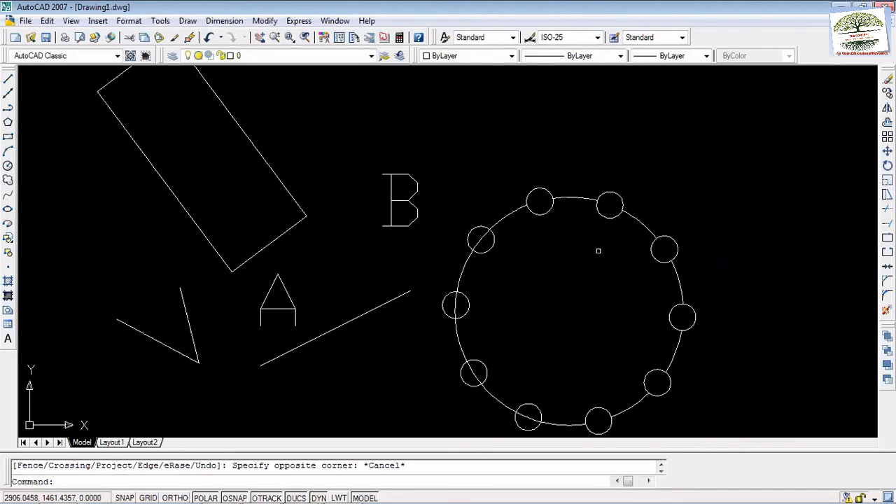
{"action": "key", "text": "ctrl+z"}
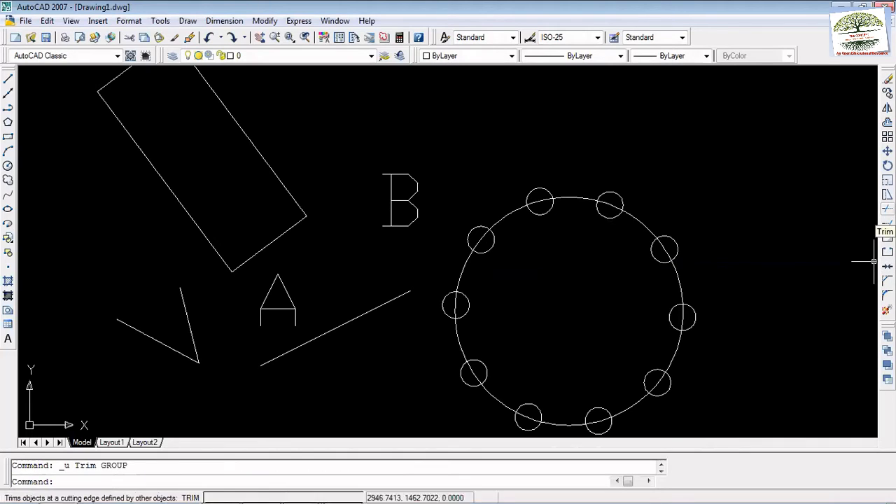
Trim the inner part of the upper-right small circle against the large circle, and restore it by extending the remaining arc.
{"action": "left_click", "coordinate": [887, 209]}
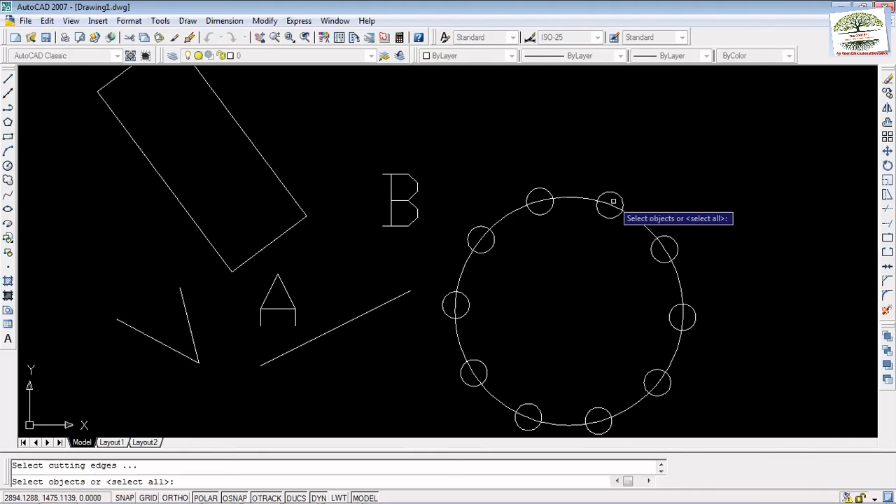
{"action": "scroll", "coordinate": [610, 201], "scroll_direction": "up", "scroll_amount": 6}
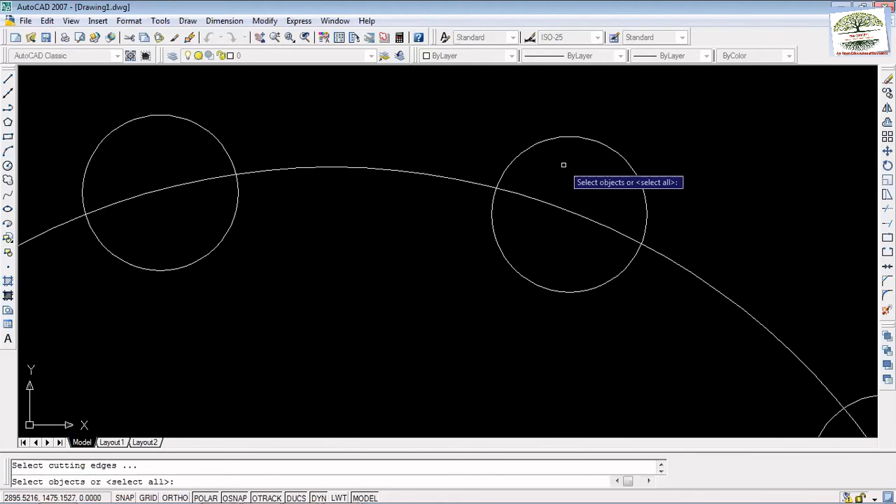
{"action": "left_click", "coordinate": [563, 210]}
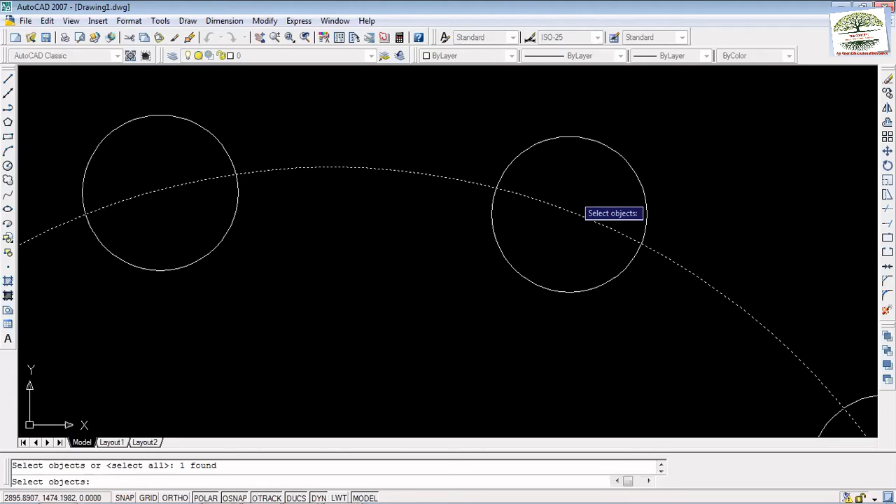
{"action": "key", "text": "Return"}
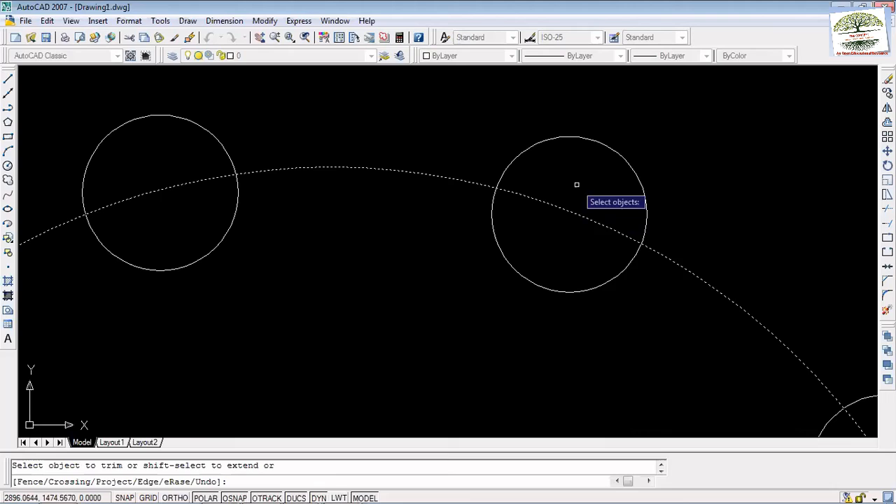
{"action": "left_click", "coordinate": [570, 289]}
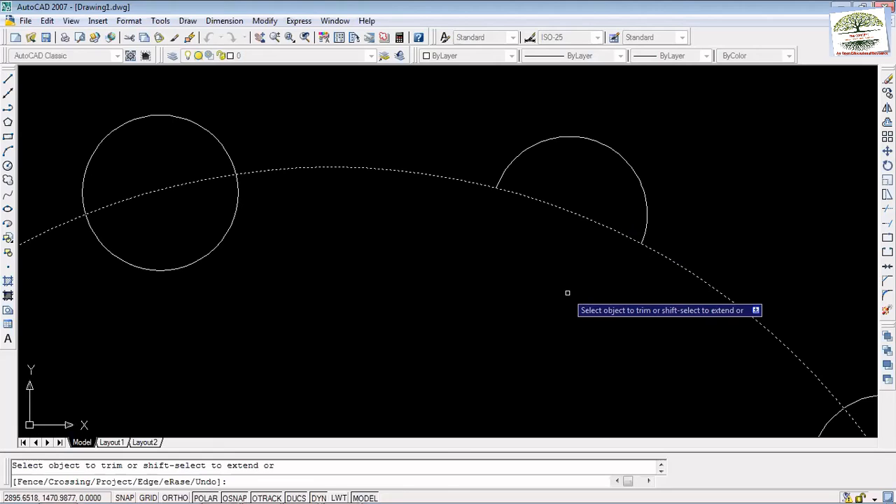
{"action": "left_click", "coordinate": [644, 226], "text": "shift"}
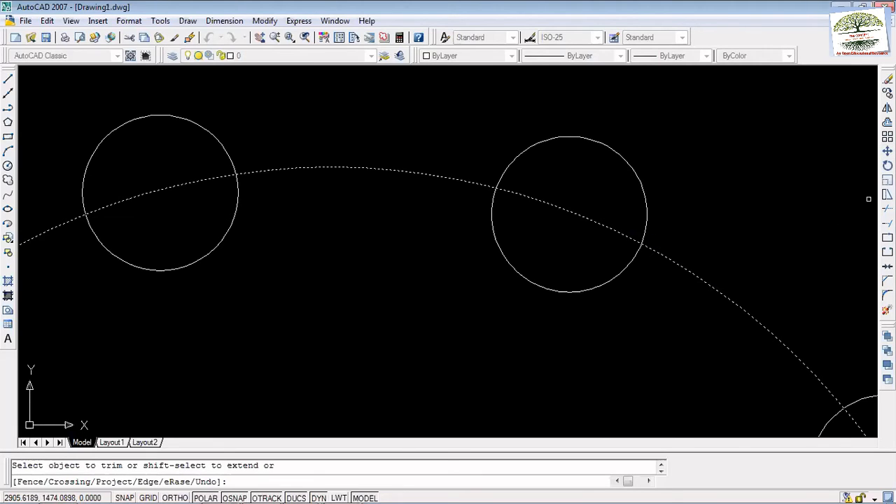
{"action": "key", "text": "Escape"}
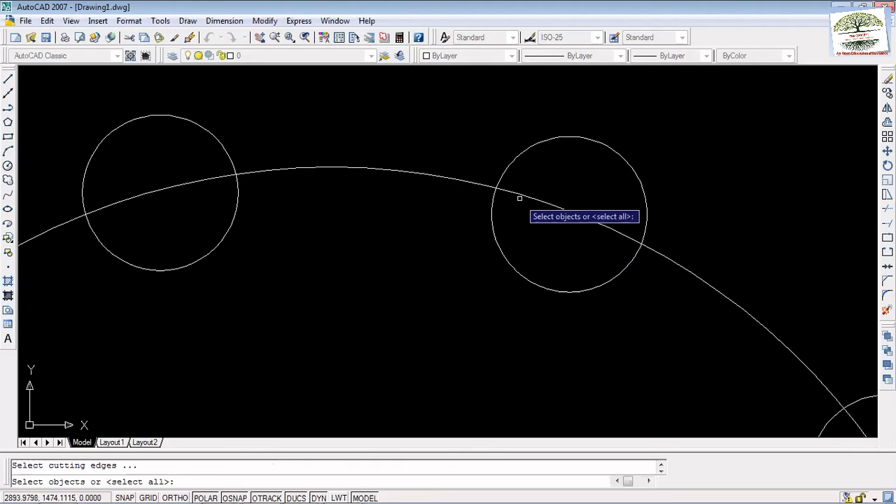
{"action": "scroll", "coordinate": [498, 191], "scroll_direction": "up", "scroll_amount": 8}
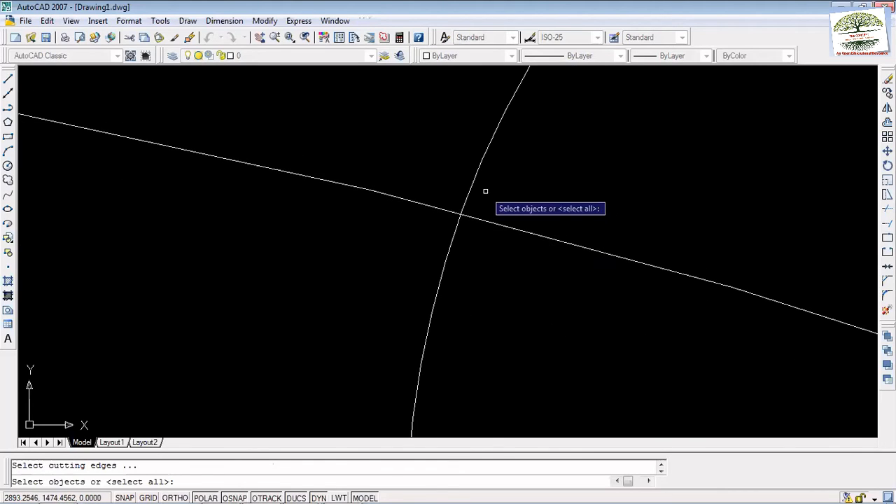
{"action": "scroll", "coordinate": [490, 235], "scroll_direction": "down", "scroll_amount": 6}
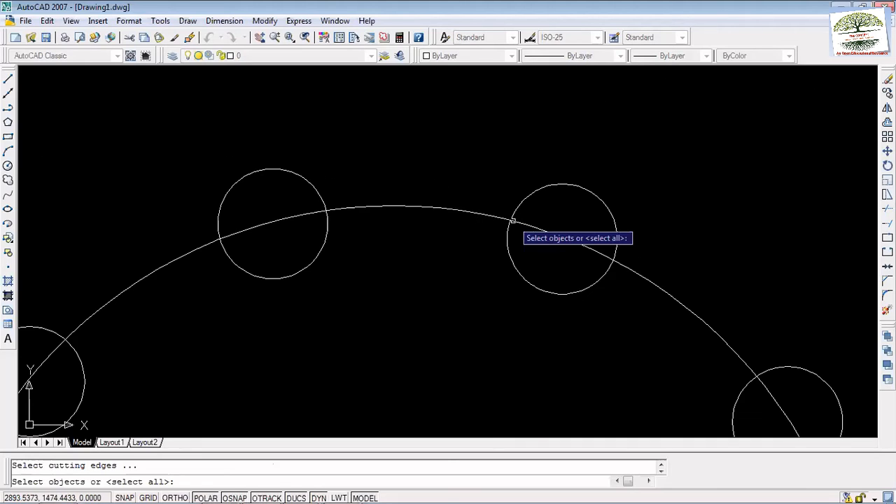
{"action": "scroll", "coordinate": [536, 220], "scroll_direction": "up", "scroll_amount": 5}
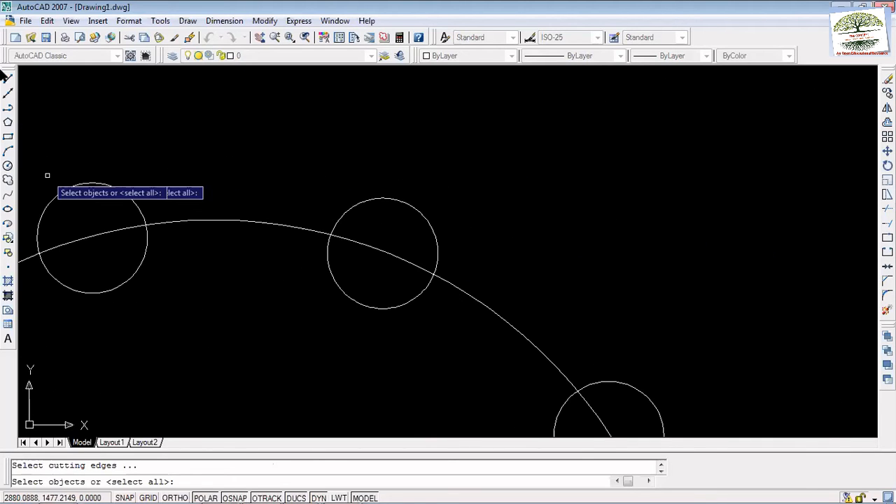
Stretch the upper end of the sloping line beside the circle pattern across the large circle's outline to a point inside it.
{"action": "scroll", "coordinate": [70, 315], "scroll_direction": "down", "scroll_amount": 6}
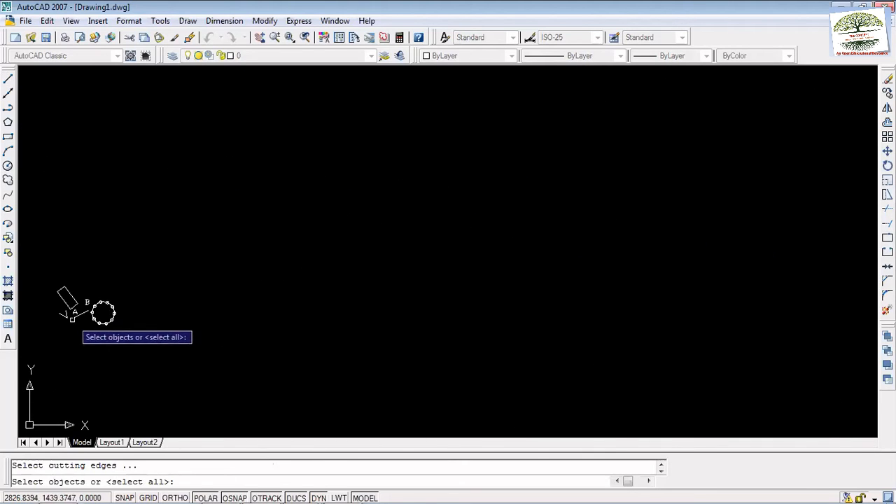
{"action": "middle_click_drag", "start_coordinate": [70, 318], "coordinate": [232, 343]}
{"action": "scroll", "coordinate": [234, 339], "scroll_direction": "up", "scroll_amount": 8}
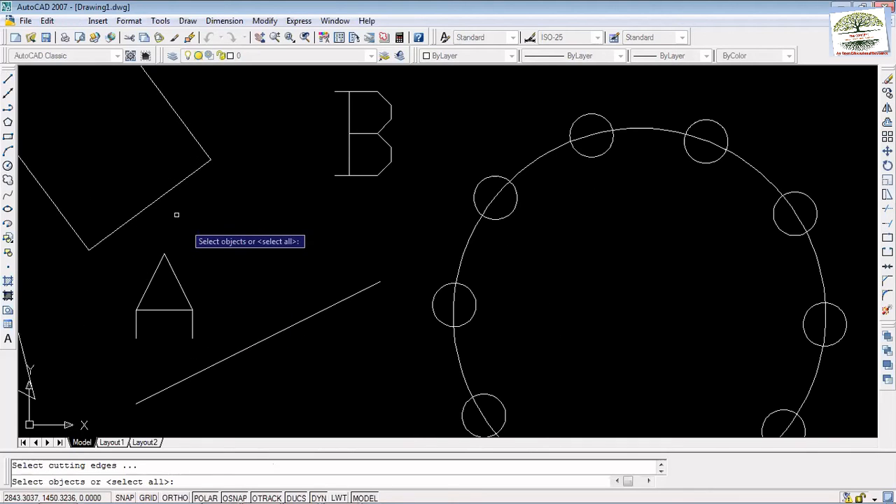
{"action": "key", "text": "Escape"}
{"action": "left_click", "coordinate": [318, 313]}
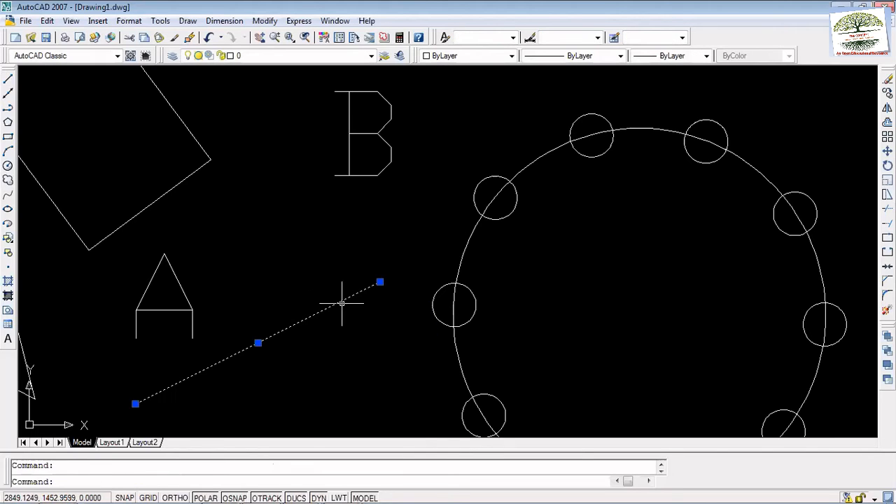
{"action": "left_click", "coordinate": [380, 283]}
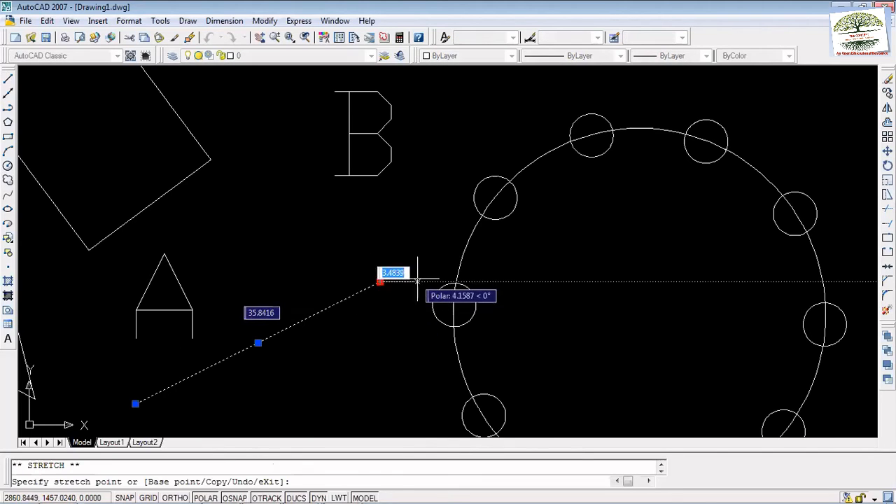
{"action": "left_click", "coordinate": [516, 244]}
{"action": "key", "text": "Escape"}
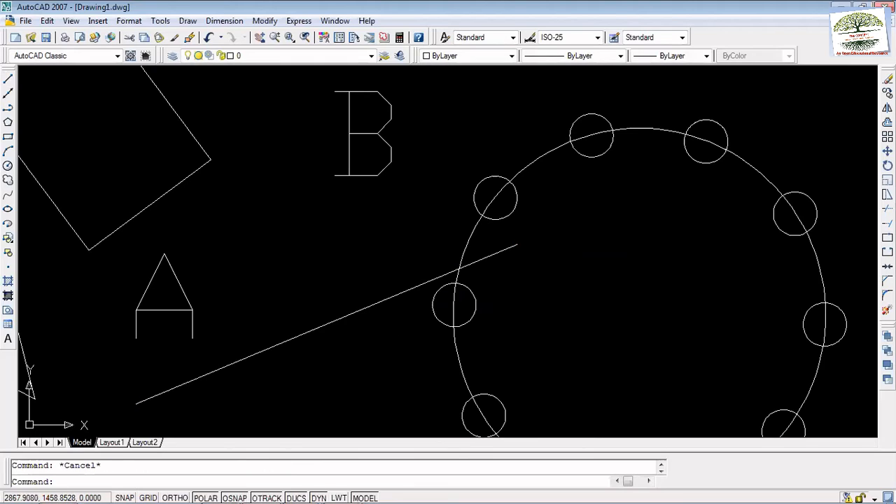
Shorten the sloping line by stretching its inner end back to the intersection with the large circle.
{"action": "scroll", "coordinate": [461, 270], "scroll_direction": "up", "scroll_amount": 5}
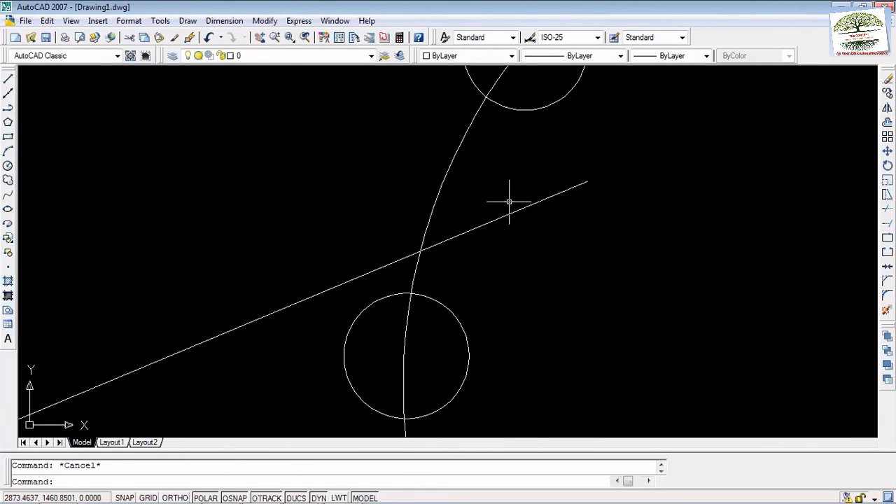
{"action": "left_click", "coordinate": [553, 196]}
{"action": "left_click", "coordinate": [587, 182]}
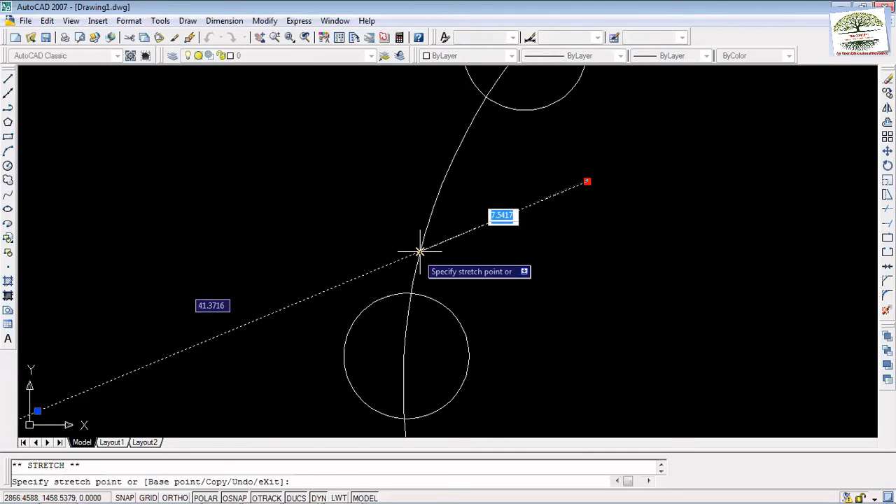
{"action": "left_click", "coordinate": [420, 252]}
{"action": "key", "text": "Escape"}
Stretch the line's end from the large circle's outline back out to a free point inside the large circle.
{"action": "left_click", "coordinate": [387, 260]}
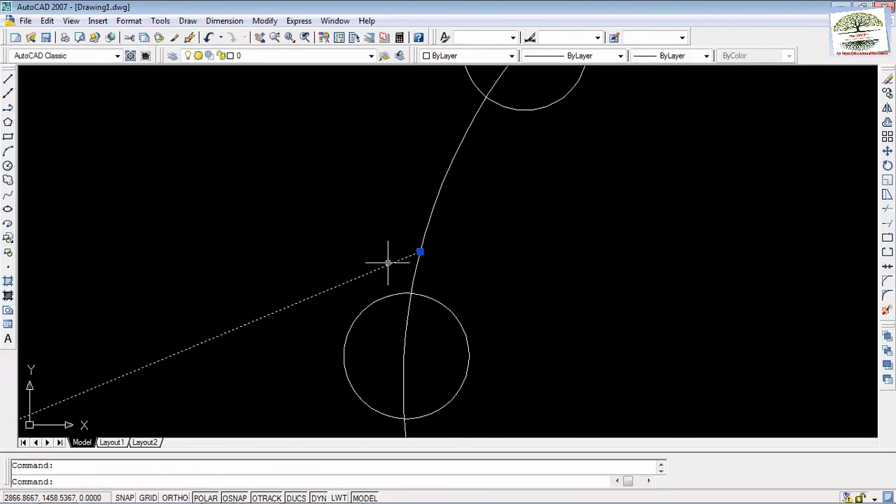
{"action": "left_click", "coordinate": [420, 252]}
{"action": "left_click", "coordinate": [609, 191]}
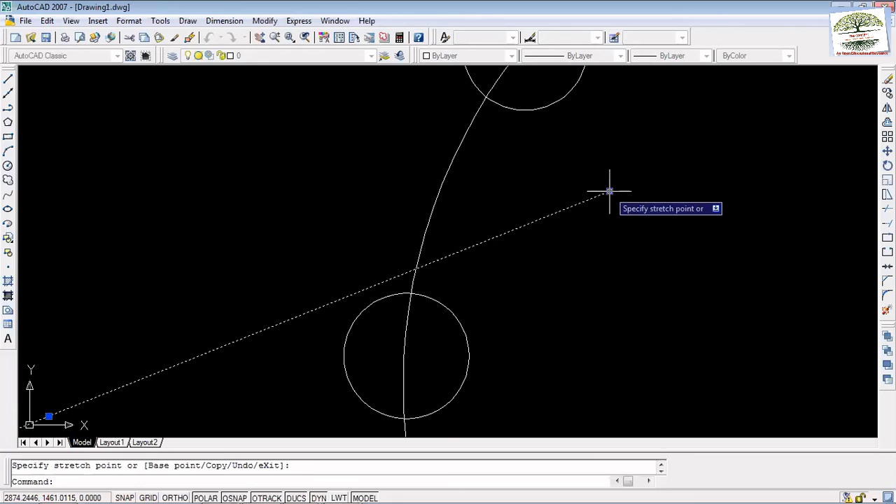
{"action": "key", "text": "Escape"}
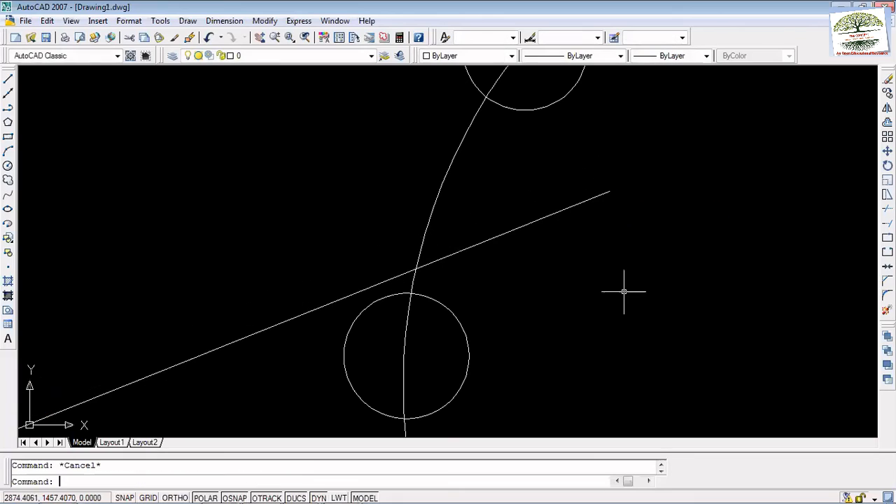
Lower the line's end inside the large circle so the line passes through the leftmost small circle.
{"action": "left_click", "coordinate": [600, 195]}
{"action": "left_click", "coordinate": [611, 191]}
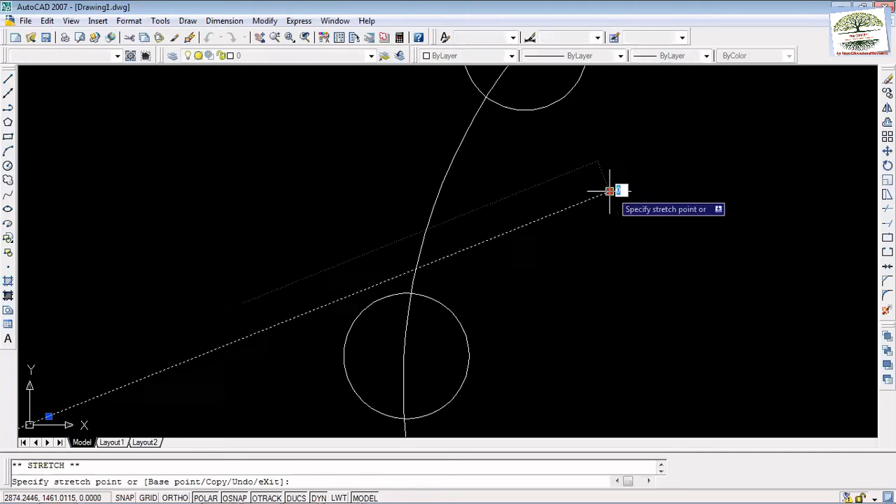
{"action": "left_click", "coordinate": [574, 301]}
{"action": "key", "text": "Escape"}
Trim the line's part inside the large circle using the large circle as cutting edge, and undo the trim.
{"action": "scroll", "coordinate": [717, 333], "scroll_direction": "down", "scroll_amount": 7}
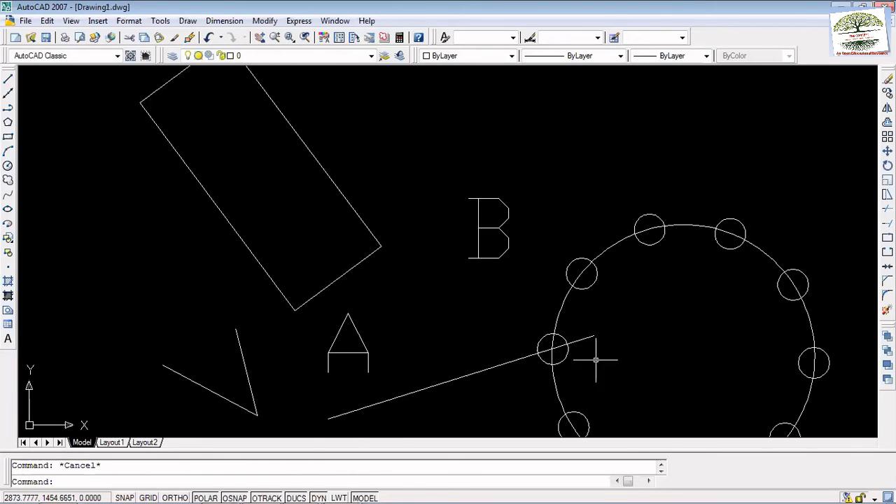
{"action": "scroll", "coordinate": [595, 368], "scroll_direction": "up", "scroll_amount": 4}
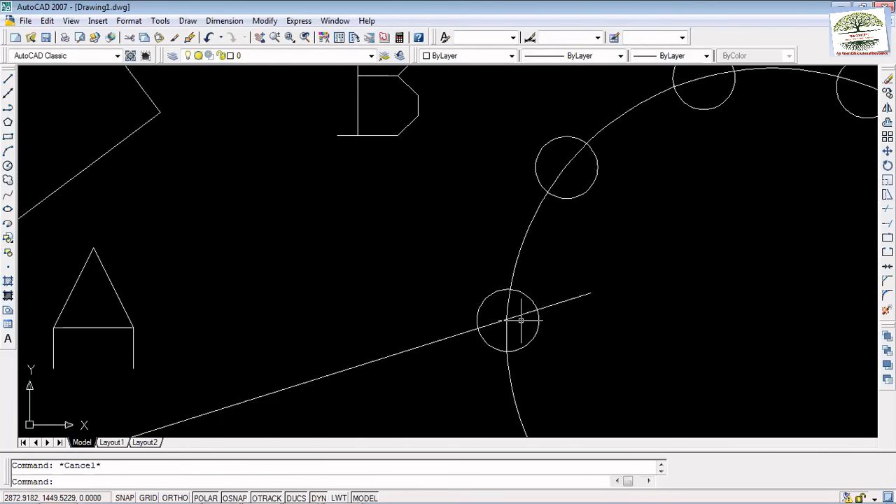
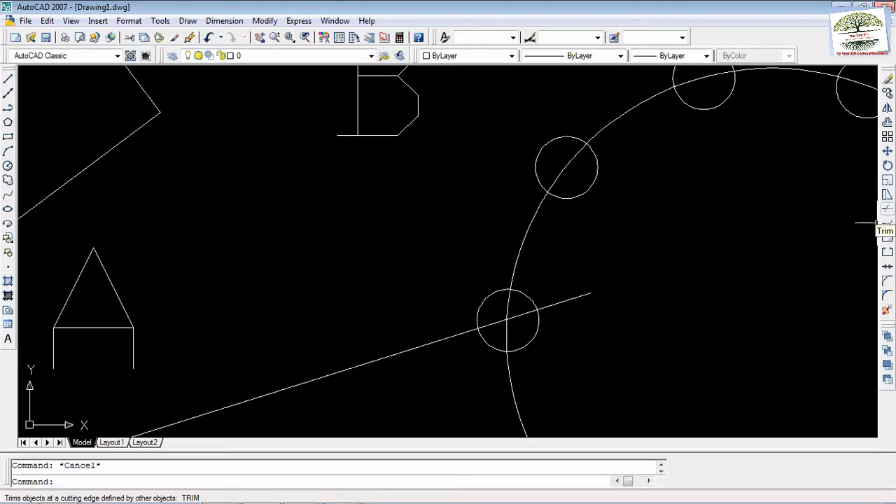
{"action": "left_click", "coordinate": [877, 223]}
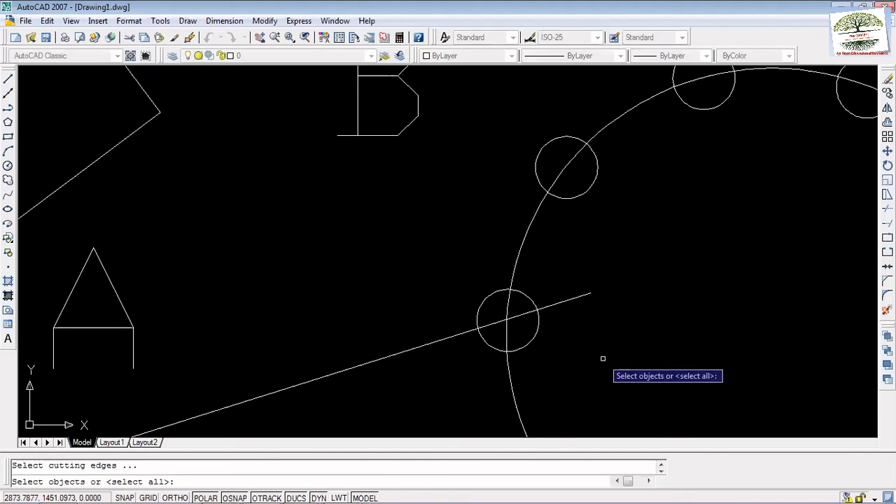
{"action": "left_click", "coordinate": [516, 315]}
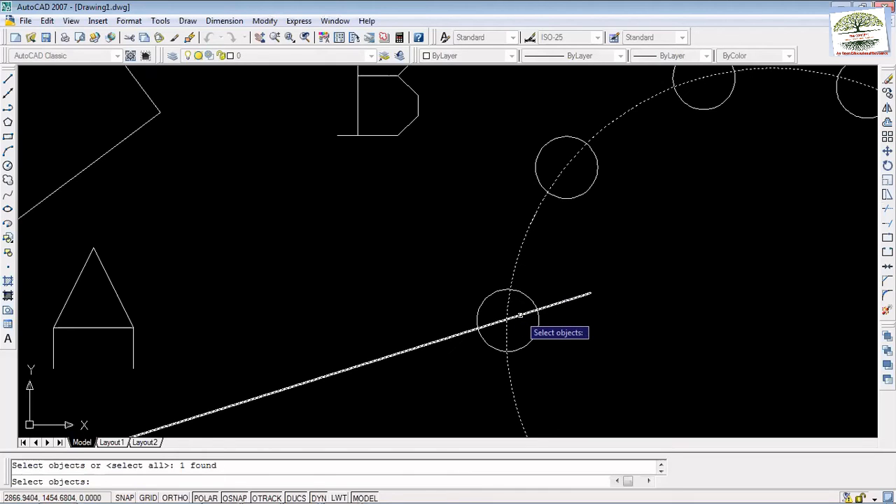
{"action": "key", "text": "Return"}
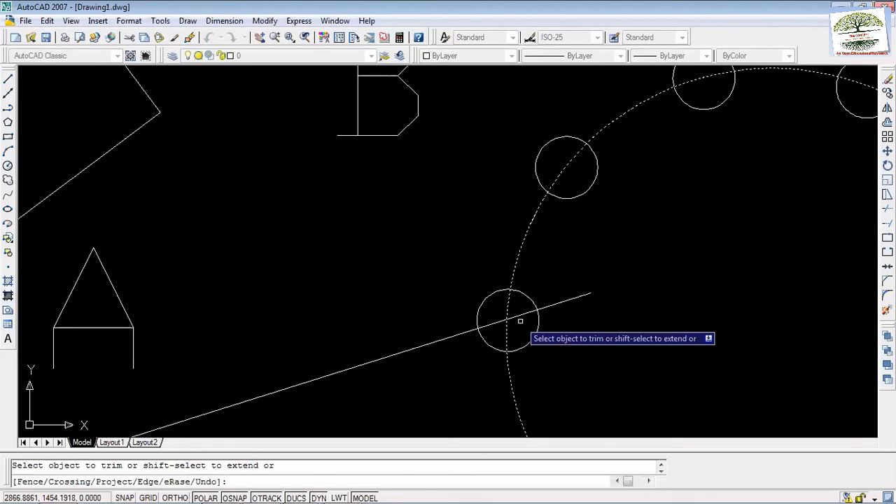
{"action": "left_click", "coordinate": [522, 313]}
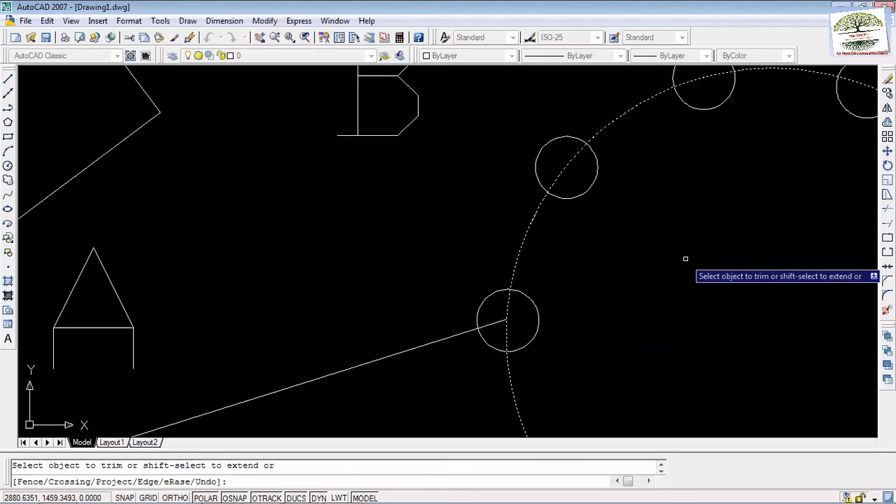
{"action": "key", "text": "ctrl+z"}
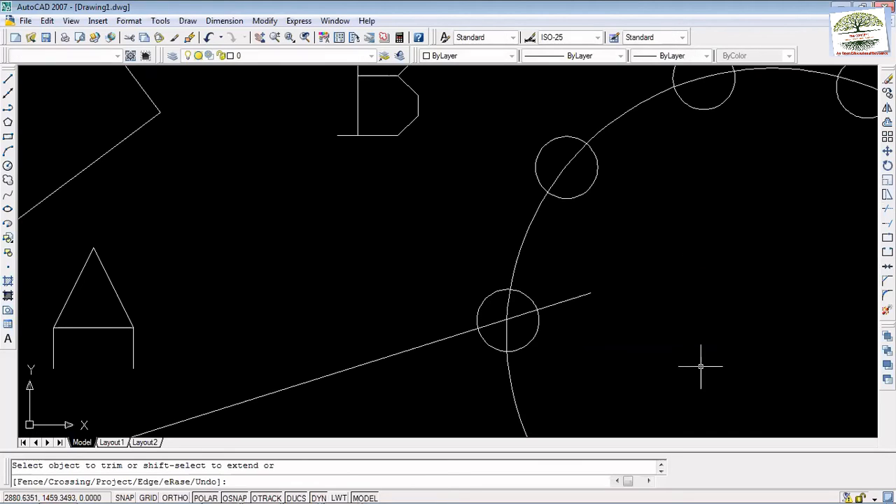
{"action": "key", "text": "Escape"}
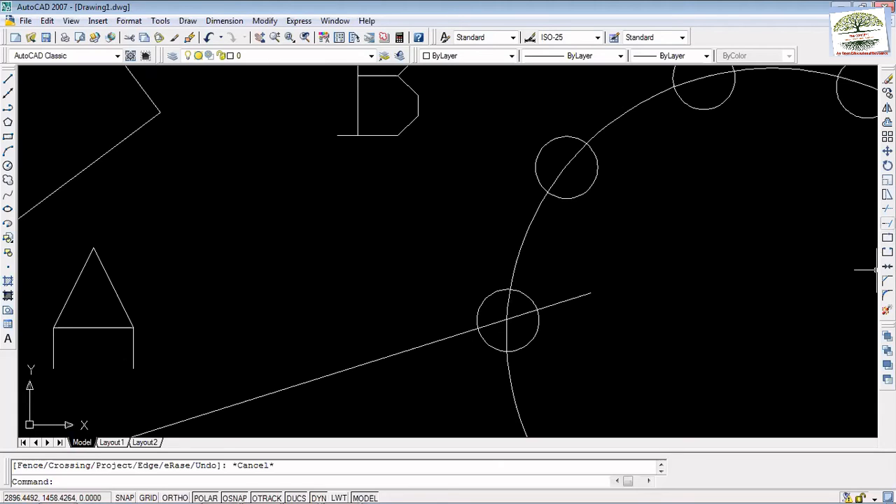
{"action": "left_click", "coordinate": [887, 222]}
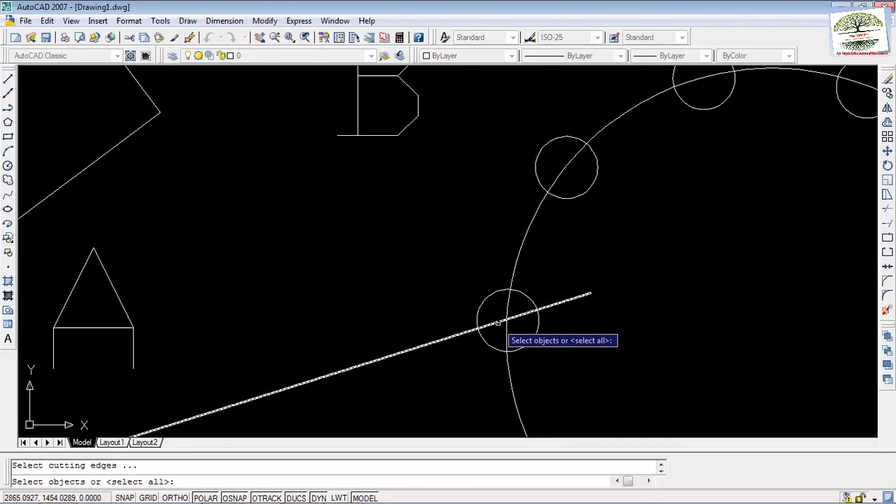
{"action": "left_click", "coordinate": [488, 343]}
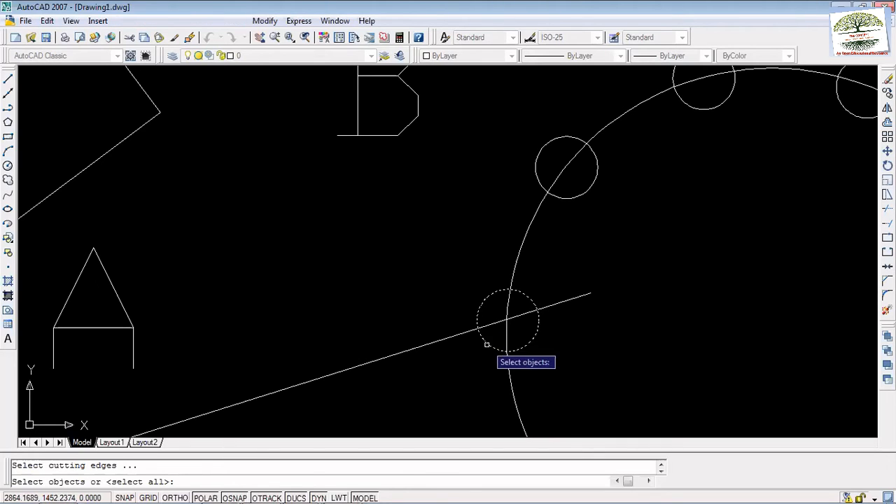
{"action": "left_click", "coordinate": [491, 323]}
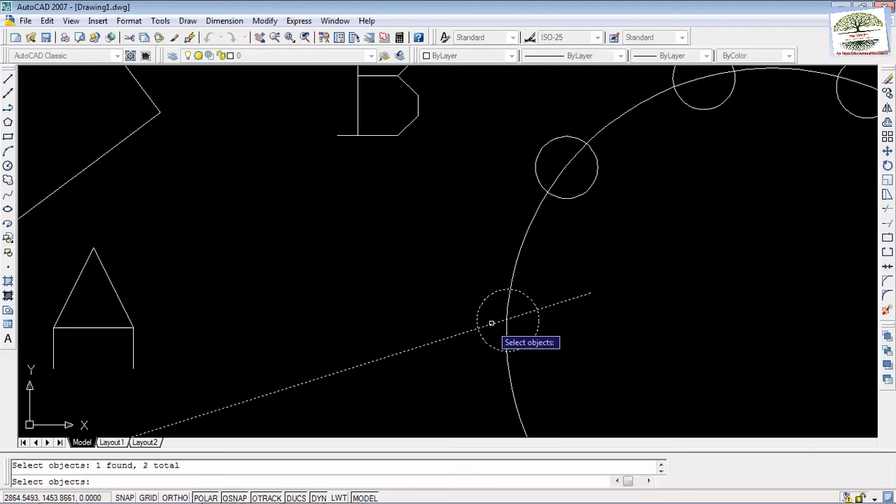
{"action": "key", "text": "Escape"}
Trim the line's segment inside the leftmost small circle using that circle as cutting edge, and undo the trim.
{"action": "left_click", "coordinate": [886, 209]}
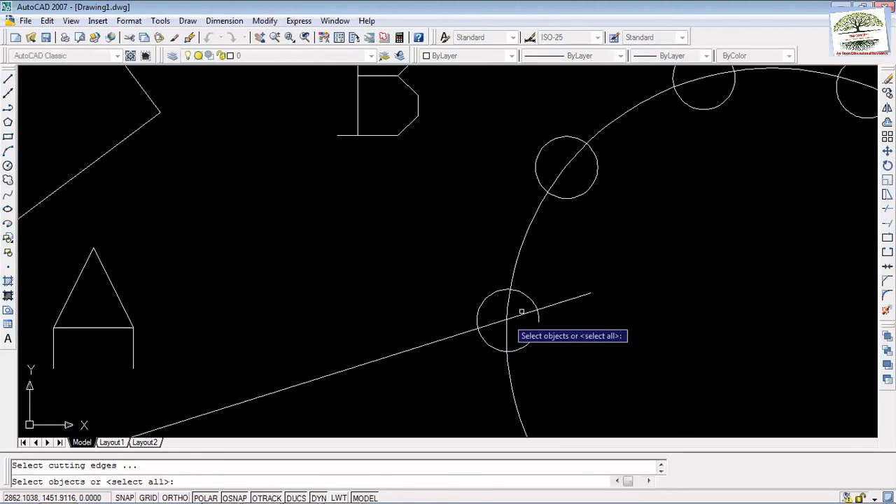
{"action": "left_click", "coordinate": [488, 343]}
{"action": "key", "text": "Return"}
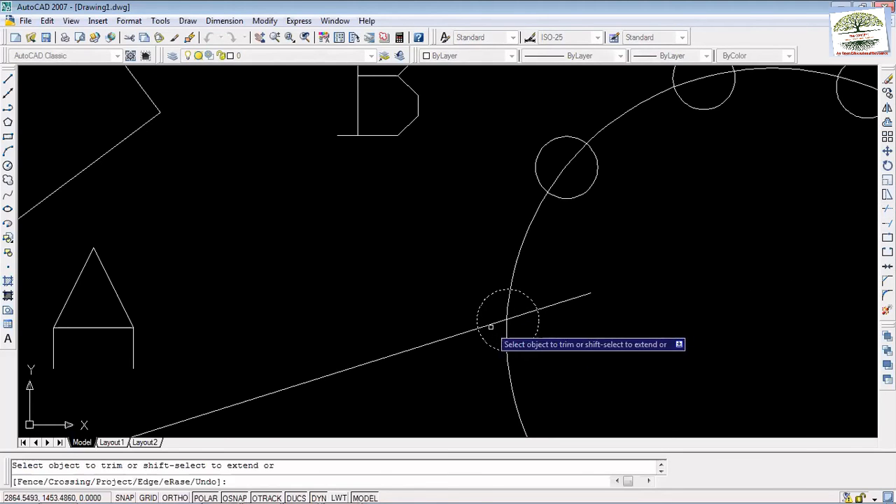
{"action": "left_click", "coordinate": [492, 324]}
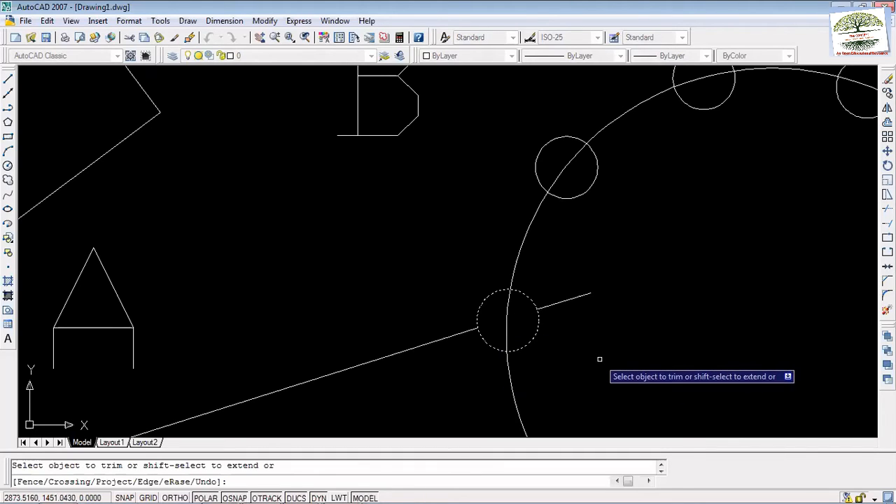
{"action": "key", "text": "Escape"}
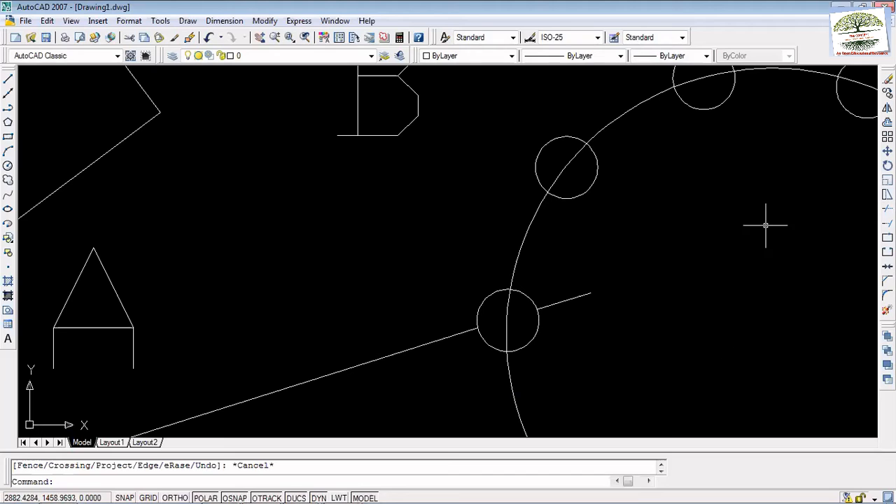
{"action": "key", "text": "ctrl+z"}
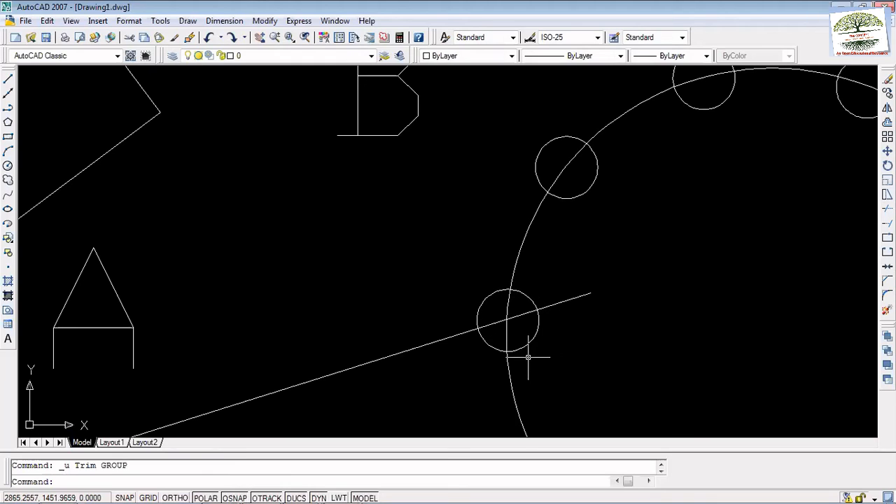
Repeat the trim of the line within the leftmost small circle, with only that circle as cutting edge, and undo it.
{"action": "left_click", "coordinate": [539, 327]}
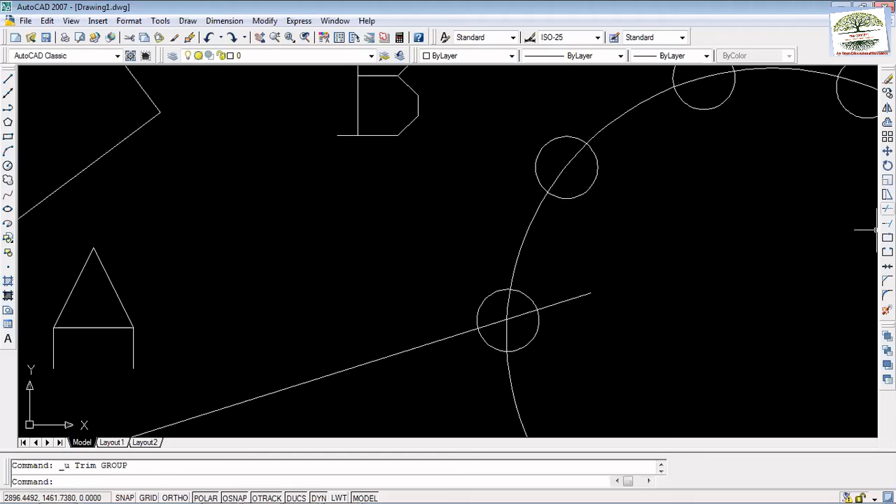
{"action": "left_click", "coordinate": [887, 208]}
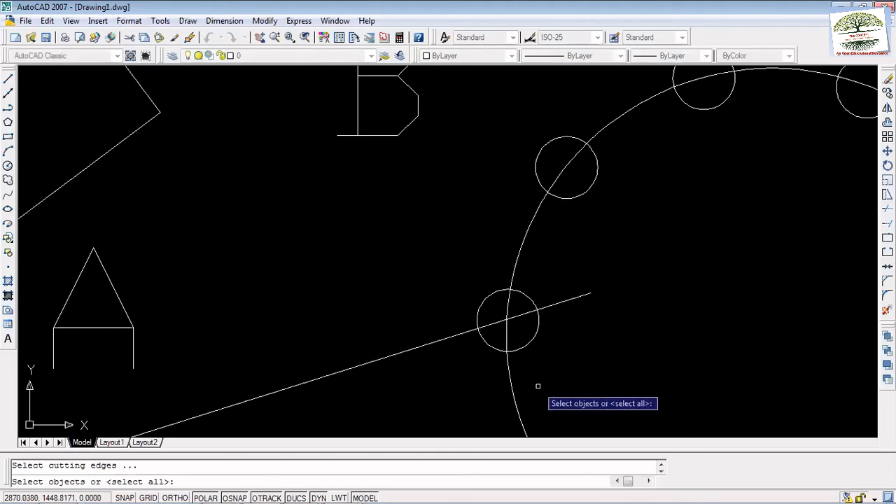
{"action": "left_click", "coordinate": [489, 346]}
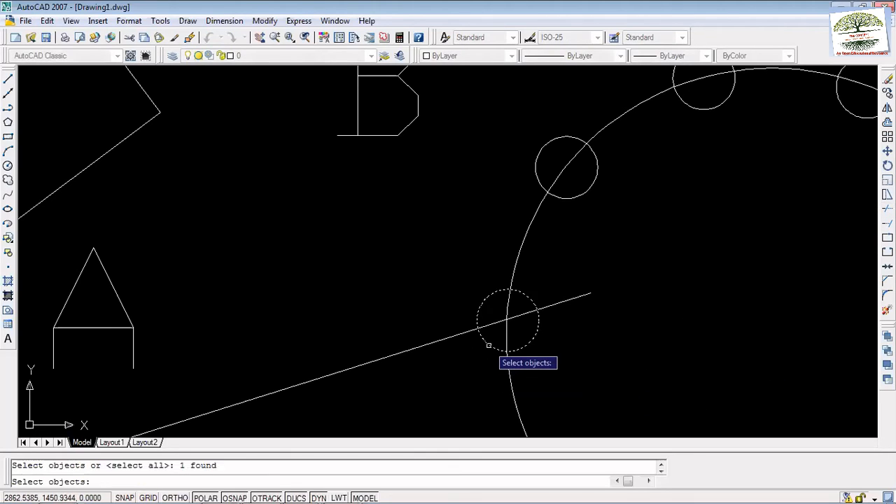
{"action": "key", "text": "Return"}
{"action": "left_click", "coordinate": [491, 324]}
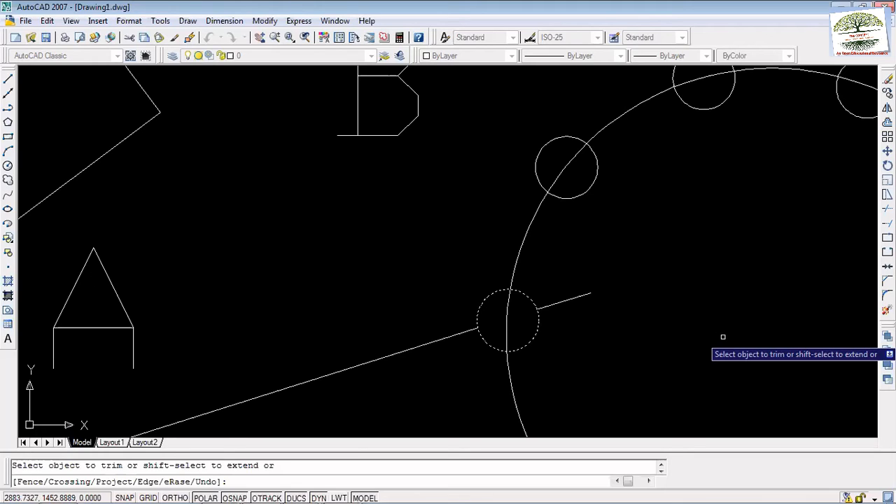
{"action": "key", "text": "Escape"}
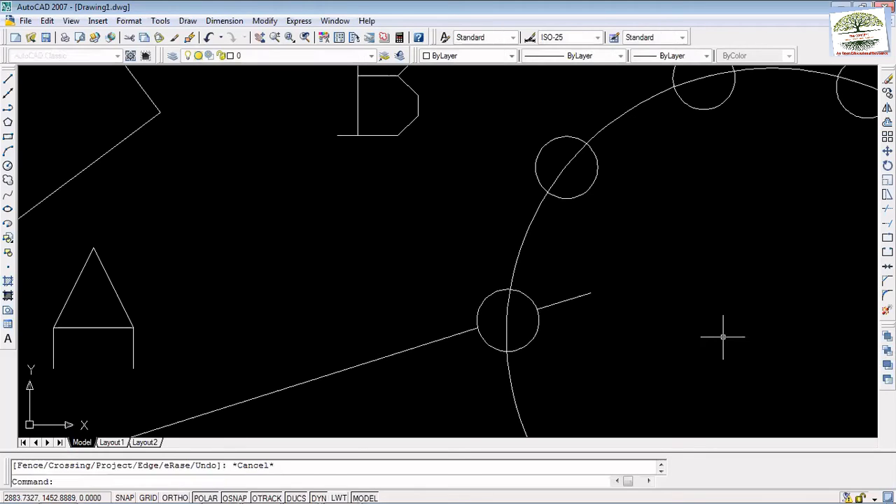
{"action": "key", "text": "ctrl+z"}
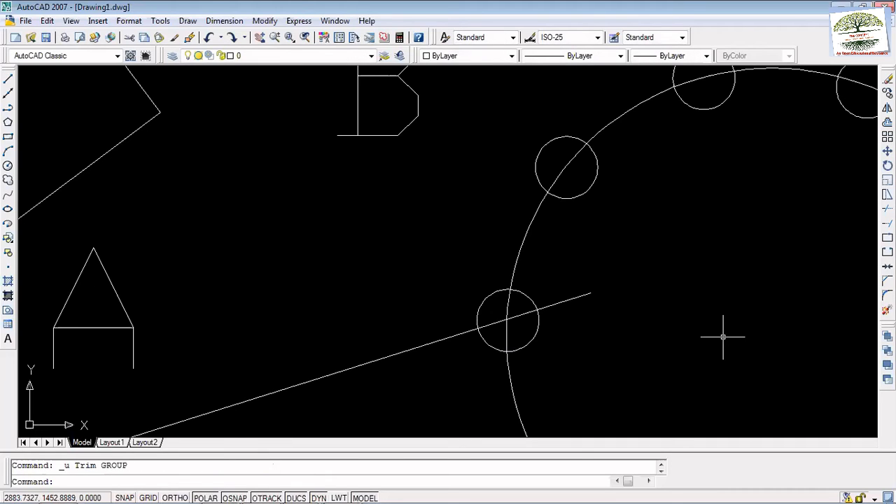
Trim both pieces of the line inside the leftmost small circle with all objects as cutting edges, and undo the trim.
{"action": "type", "text": "tr"}
{"action": "key", "text": "Return"}
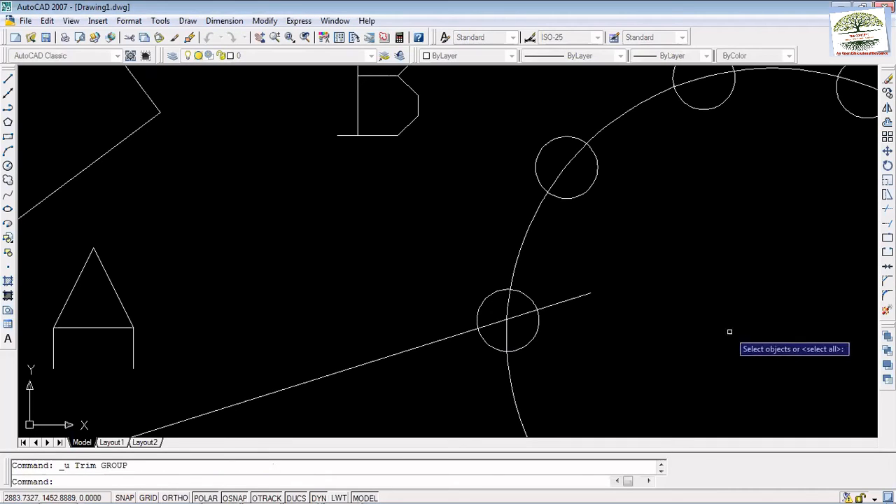
{"action": "key", "text": "Return"}
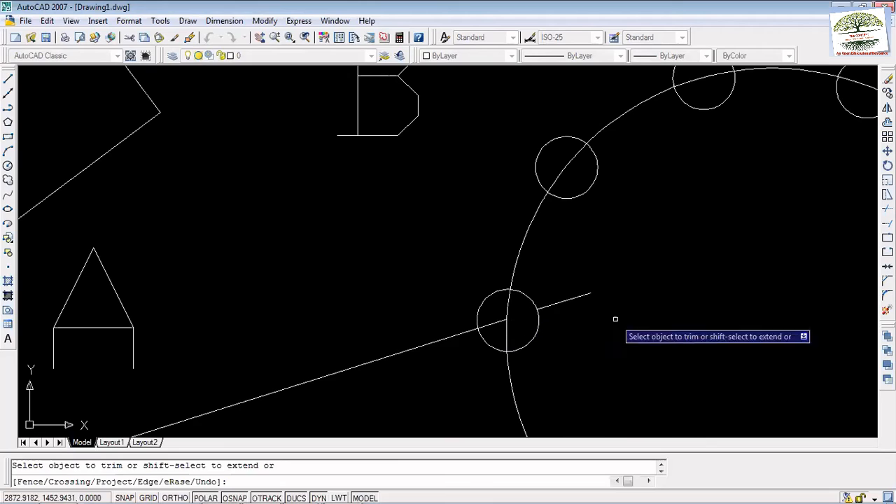
{"action": "left_click", "coordinate": [506, 321]}
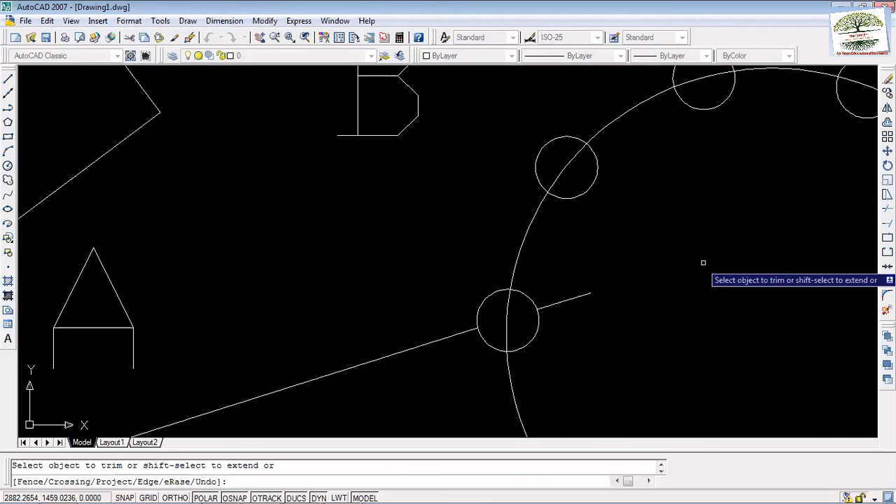
{"action": "key", "text": "Escape"}
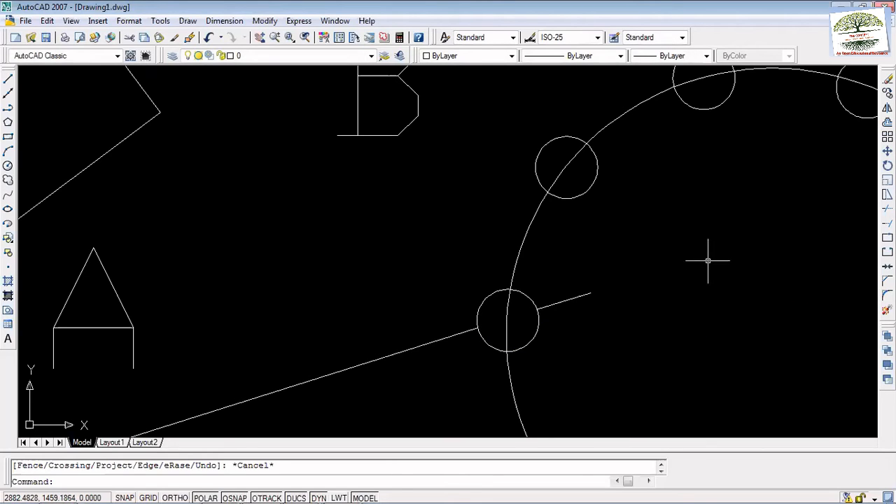
{"action": "key", "text": "ctrl+z"}
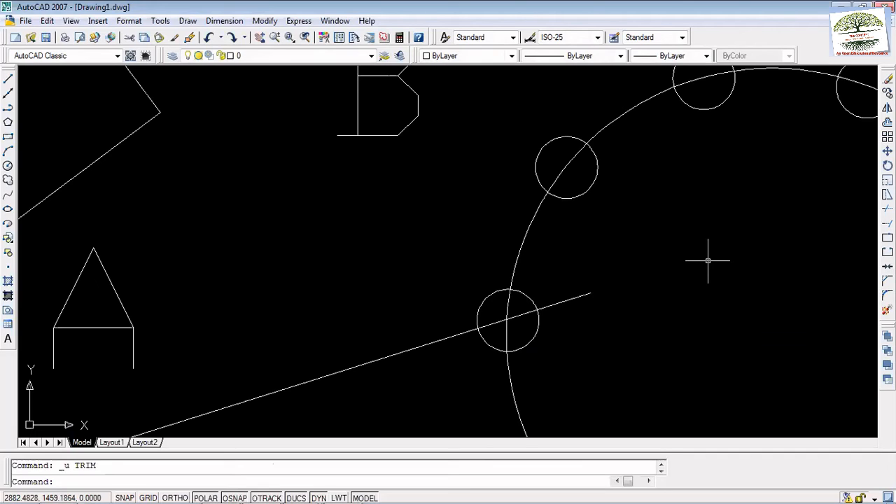
Using all objects as cutting edges, remove the line's two pieces inside the leftmost small circle, keeping the large circle's arc.
{"action": "key", "text": "Return"}
{"action": "key", "text": "Return"}
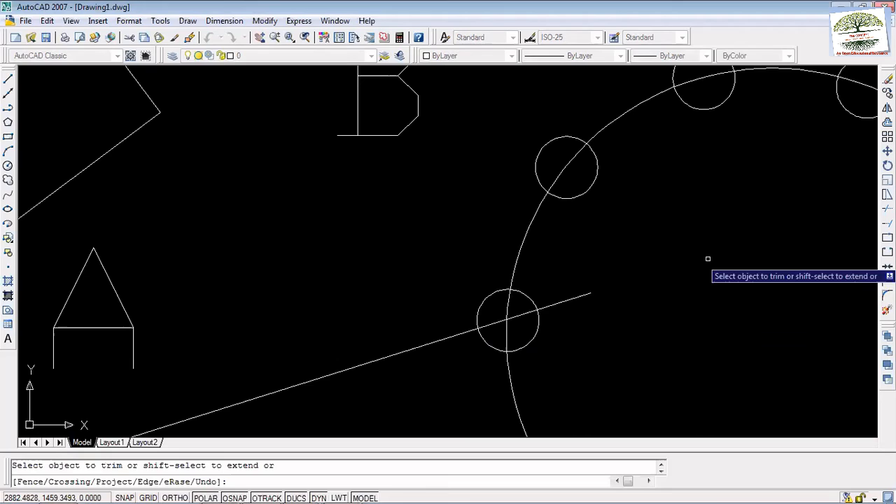
{"action": "left_click", "coordinate": [500, 322]}
{"action": "left_click", "coordinate": [507, 322]}
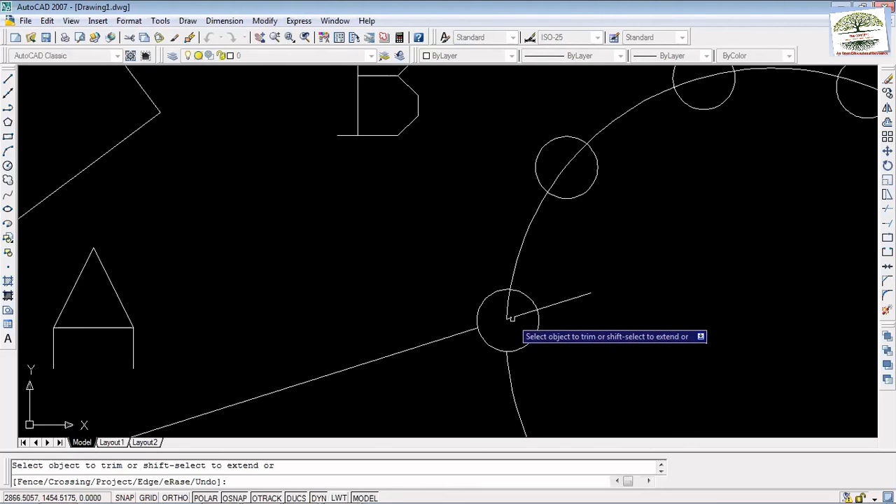
{"action": "left_click", "coordinate": [521, 315]}
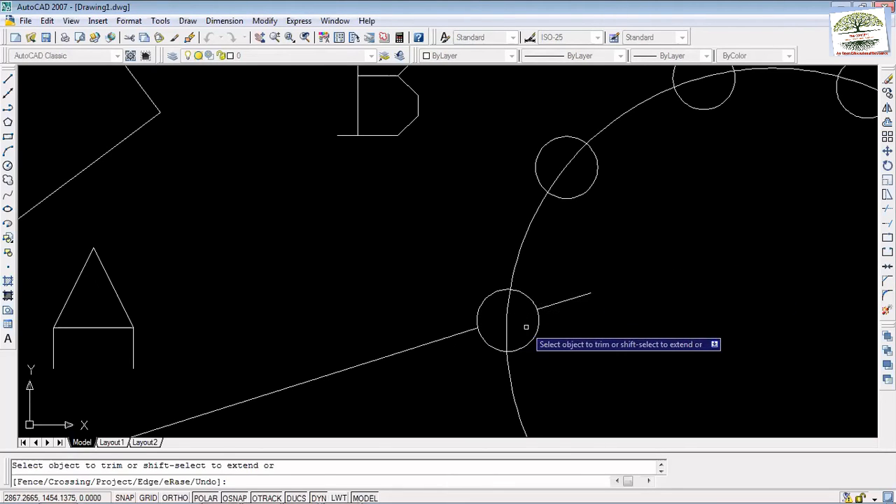
{"action": "left_click", "coordinate": [593, 271]}
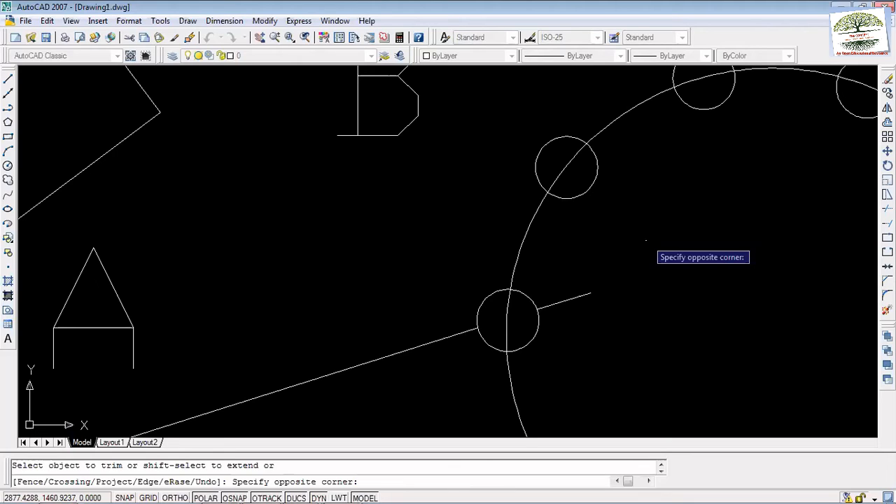
{"action": "left_click", "coordinate": [646, 240]}
{"action": "left_click", "coordinate": [761, 292]}
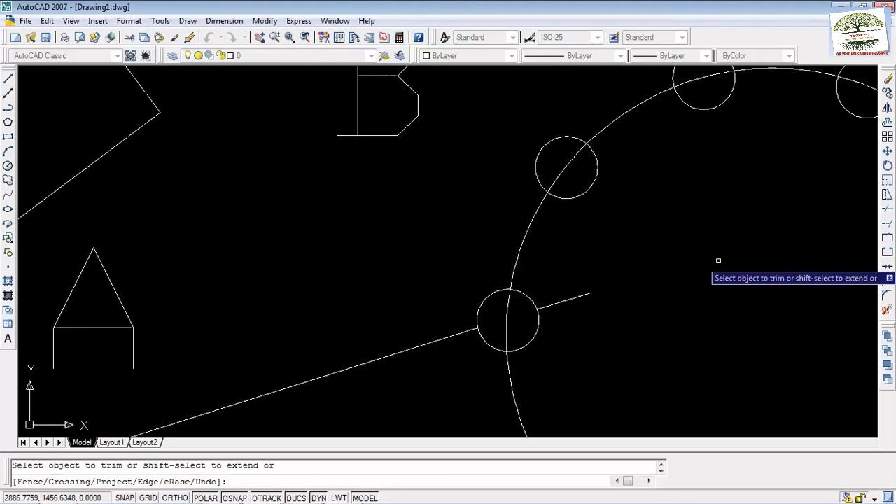
{"action": "key", "text": "Escape"}
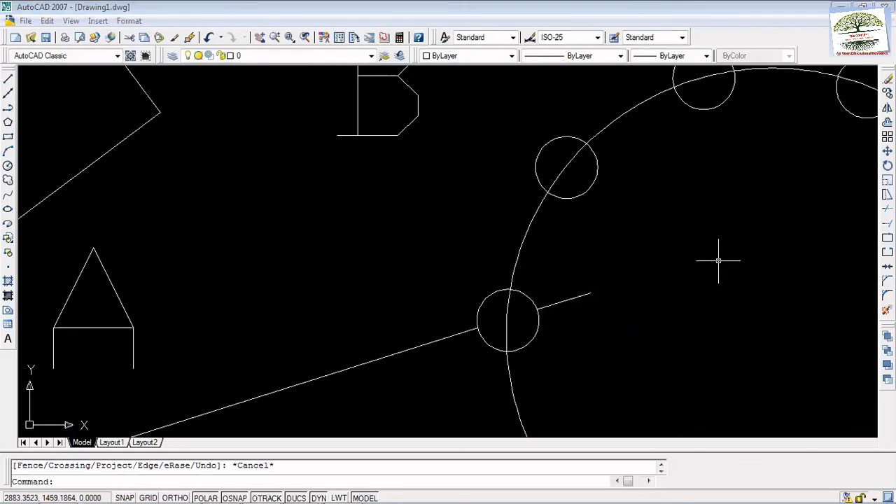
Trim the large circle's arcs inside the two top, three right and two bottom small circles, using all objects as cutting edges.
{"action": "key", "text": "Return"}
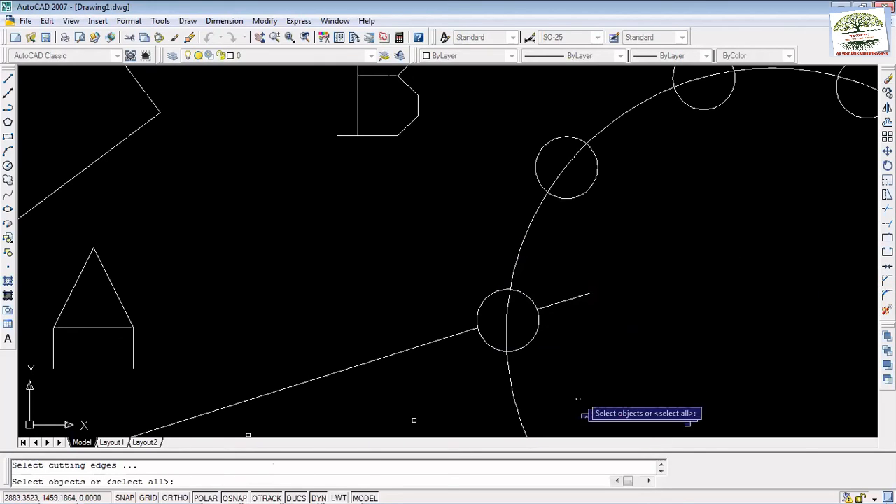
{"action": "key", "text": "Return"}
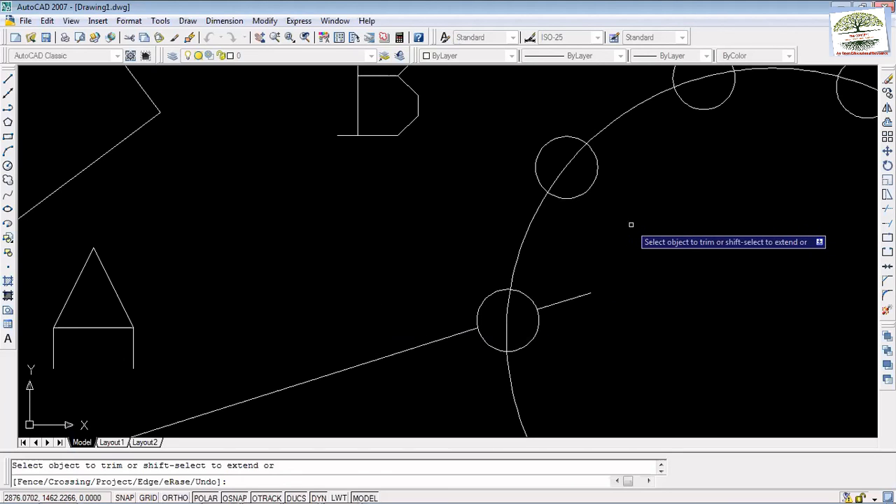
{"action": "scroll", "coordinate": [630, 224], "scroll_direction": "down", "scroll_amount": 5}
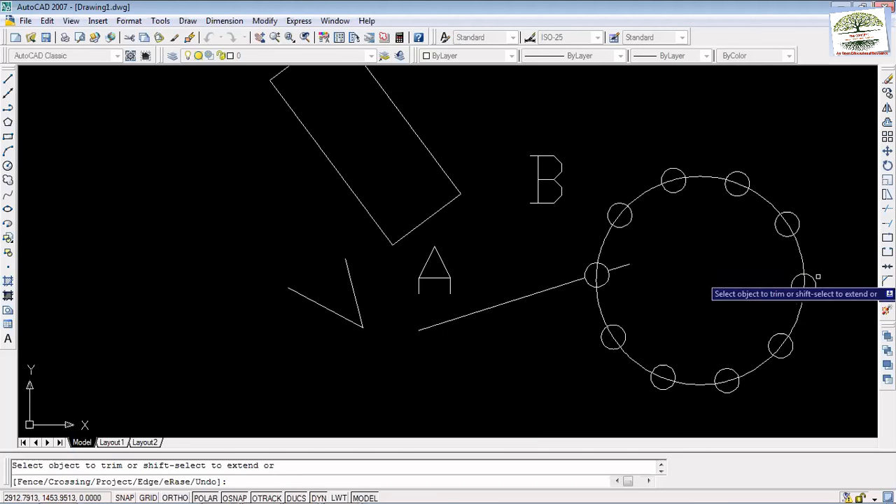
{"action": "scroll", "coordinate": [820, 284], "scroll_direction": "up", "scroll_amount": 2}
{"action": "scroll", "coordinate": [798, 336], "scroll_direction": "down", "scroll_amount": 2}
{"action": "scroll", "coordinate": [797, 343], "scroll_direction": "up", "scroll_amount": 1}
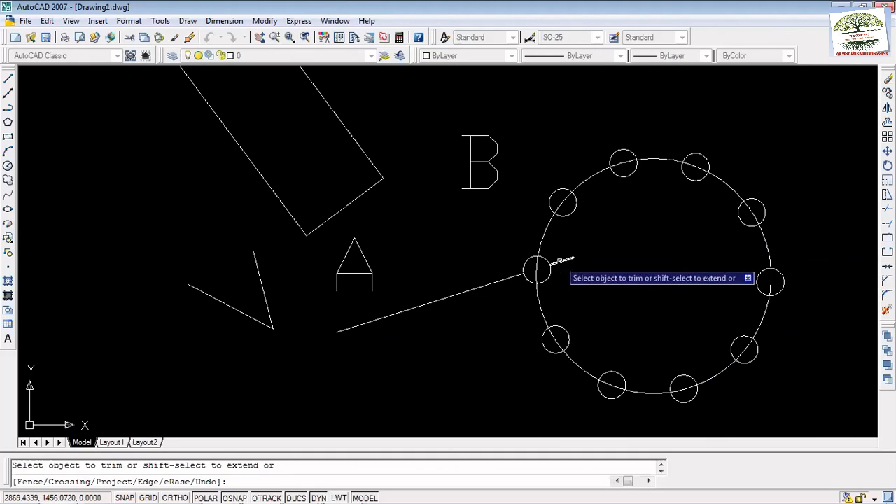
{"action": "left_click", "coordinate": [525, 271]}
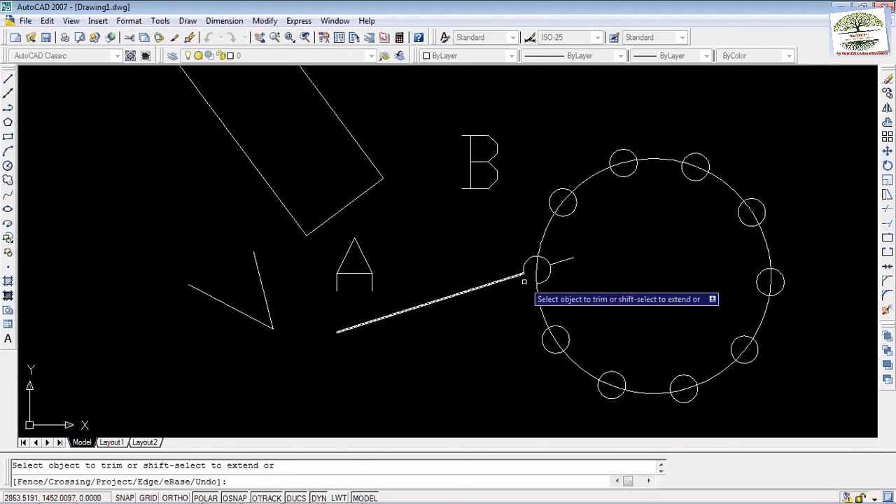
{"action": "scroll", "coordinate": [650, 289], "scroll_direction": "up", "scroll_amount": 2}
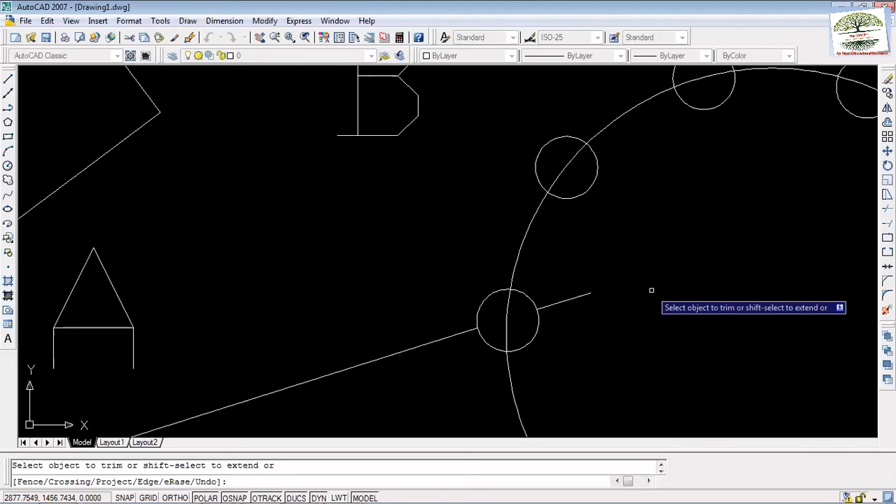
{"action": "scroll", "coordinate": [658, 314], "scroll_direction": "down", "scroll_amount": 2}
{"action": "scroll", "coordinate": [694, 304], "scroll_direction": "down", "scroll_amount": 2}
{"action": "scroll", "coordinate": [694, 305], "scroll_direction": "up", "scroll_amount": 1}
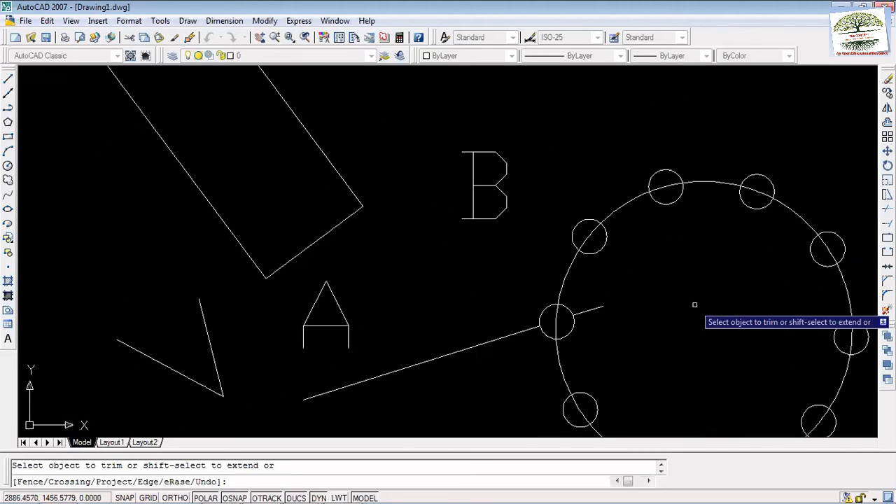
{"action": "middle_click_drag", "start_coordinate": [694, 304], "coordinate": [573, 260]}
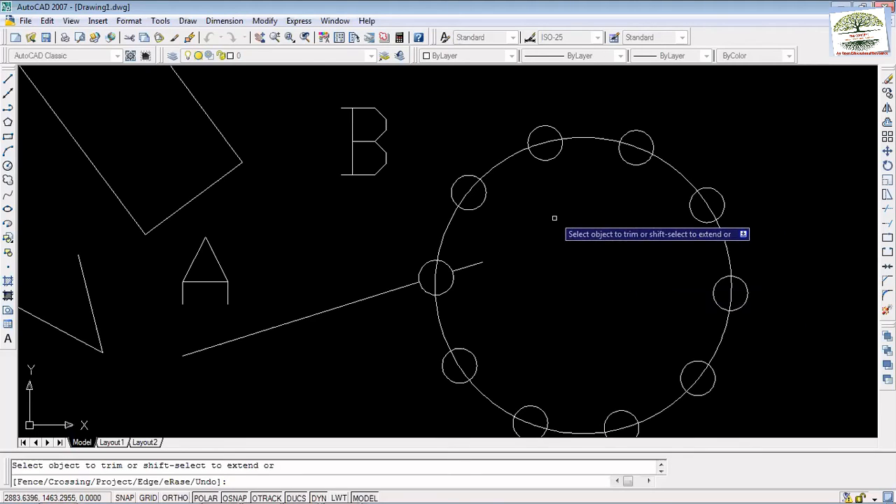
{"action": "scroll", "coordinate": [570, 175], "scroll_direction": "down", "scroll_amount": 3}
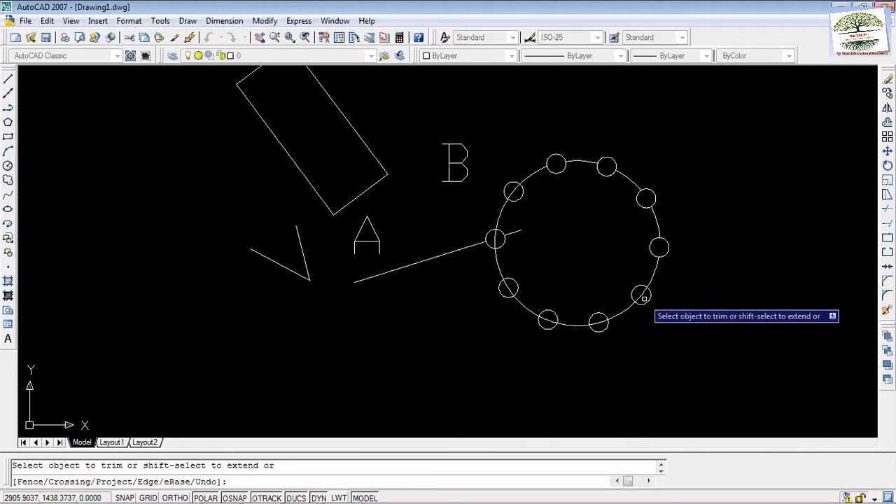
{"action": "left_click", "coordinate": [543, 319]}
{"action": "left_click", "coordinate": [545, 319]}
{"action": "key", "text": "Escape"}
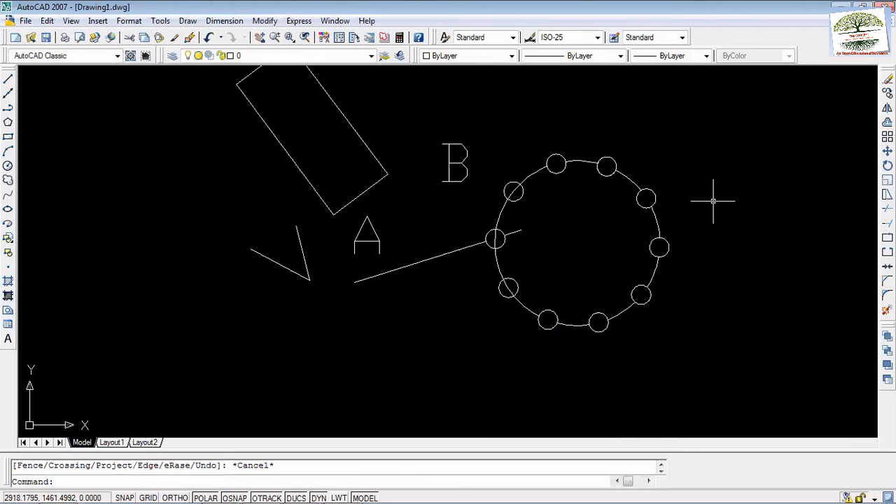
Trim the large circle's remaining arcs inside the three small circles on its left side.
{"action": "key", "text": "Return"}
{"action": "key", "text": "Return"}
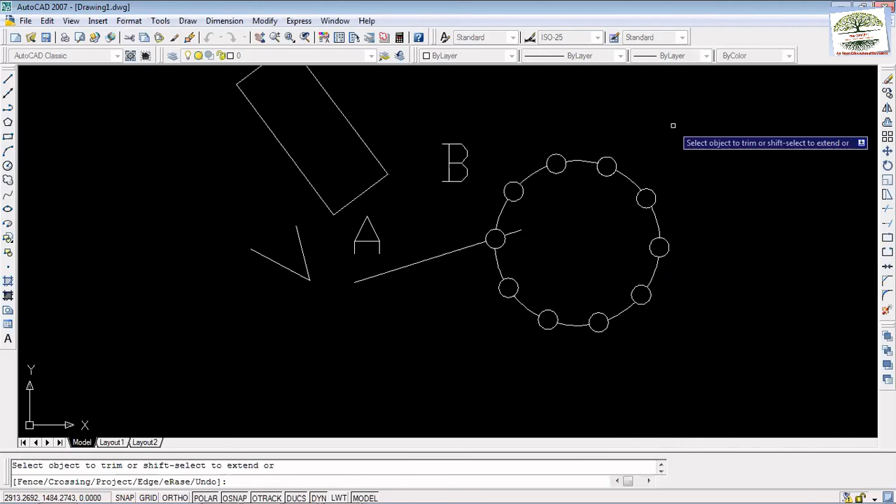
{"action": "key", "text": "Escape"}
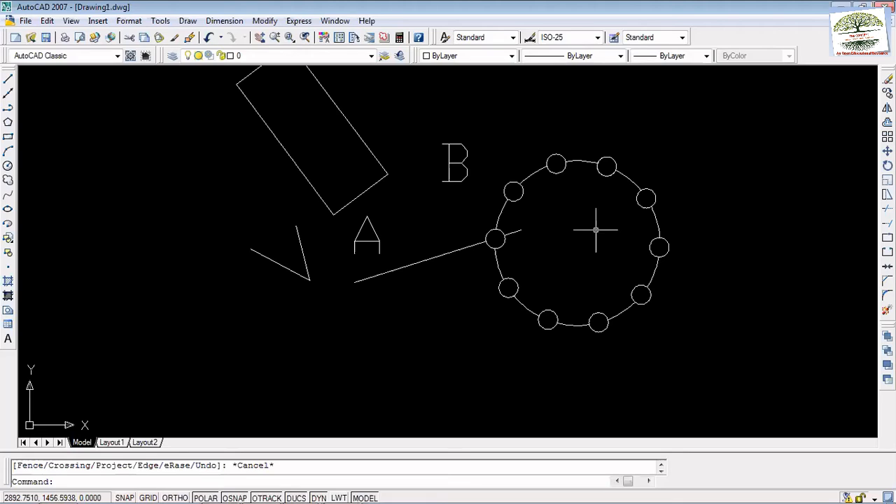
{"action": "key", "text": "Return"}
{"action": "left_click", "coordinate": [605, 166]}
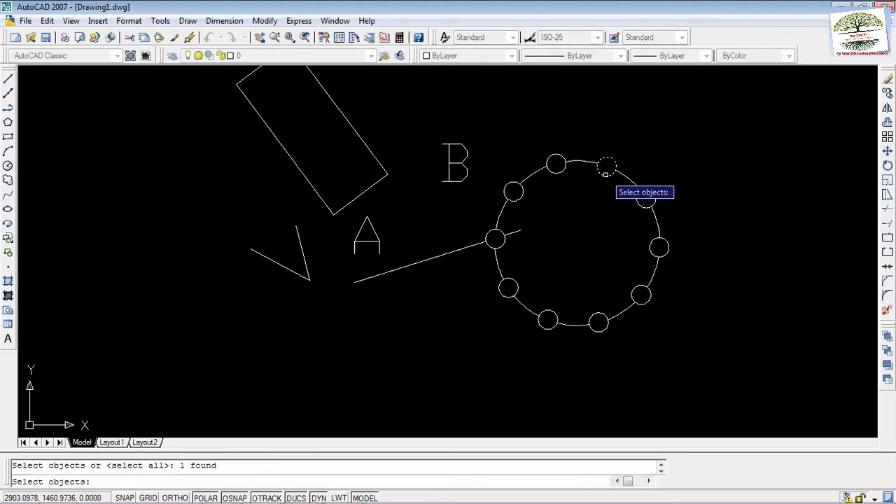
{"action": "key", "text": "Escape"}
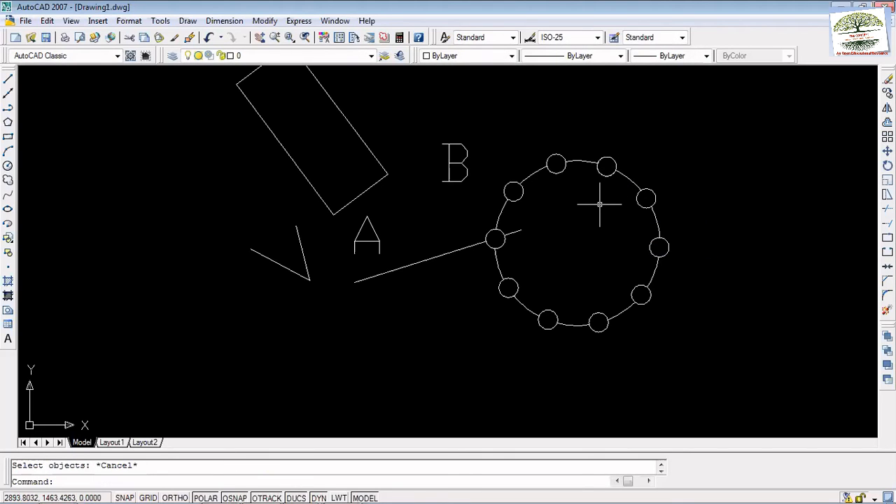
Trim the inner arcs of the upper-right, three right and two bottom small circles, using all objects as cutting edges.
{"action": "key", "text": "Return"}
{"action": "key", "text": "Return"}
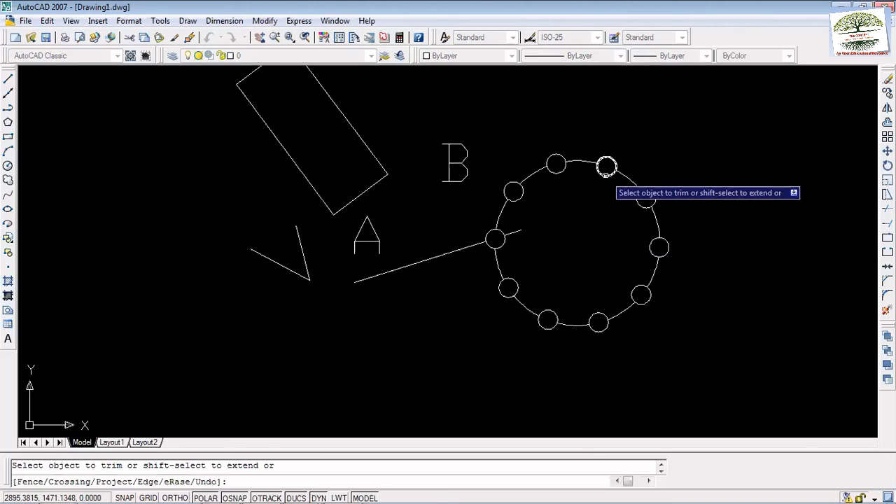
{"action": "left_click", "coordinate": [643, 204]}
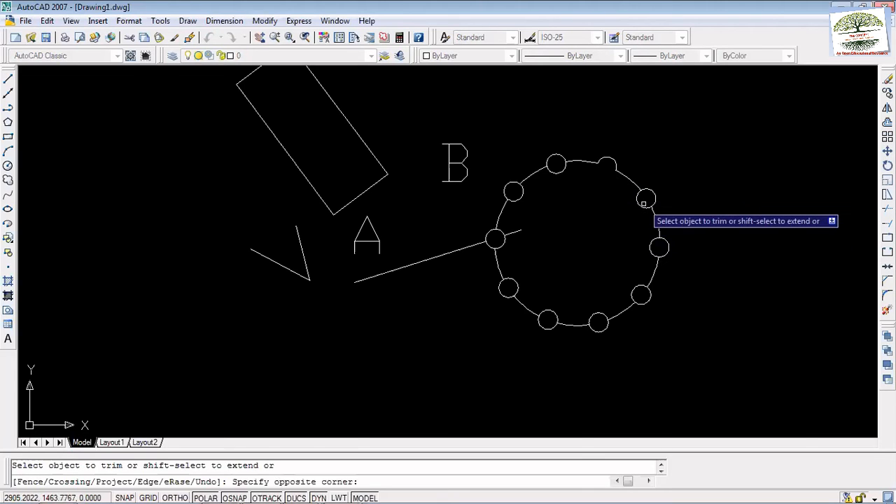
{"action": "left_click", "coordinate": [640, 207]}
{"action": "left_click", "coordinate": [651, 249]}
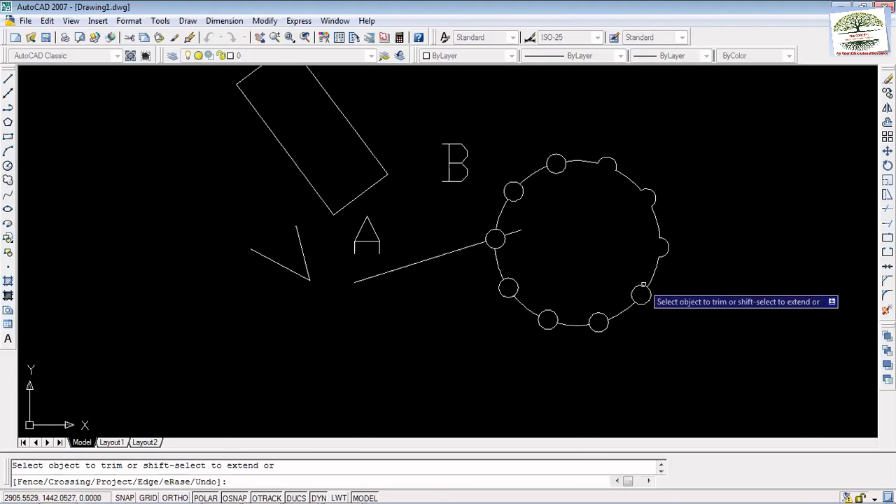
{"action": "left_click", "coordinate": [643, 285]}
{"action": "left_click", "coordinate": [596, 318]}
{"action": "left_click", "coordinate": [549, 314]}
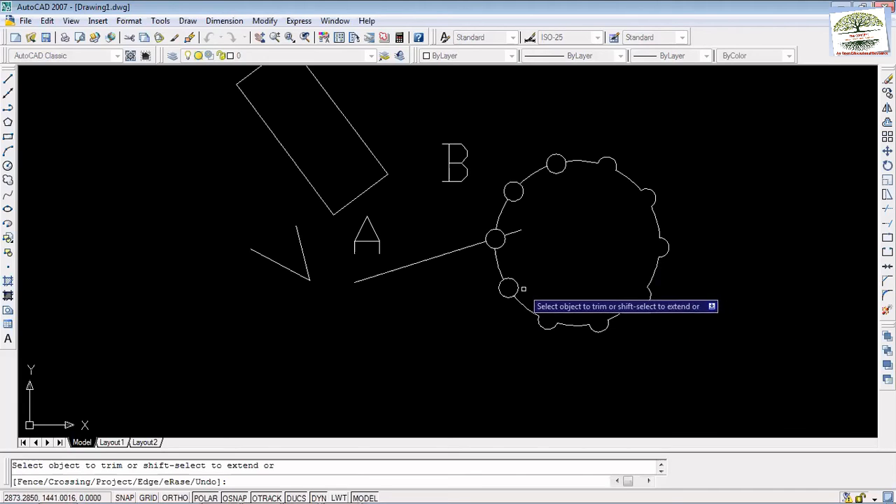
Trim the inner arcs of the four remaining small circles and delete the leftover line piece inside the scalloped outline.
{"action": "left_click", "coordinate": [516, 283]}
{"action": "left_click", "coordinate": [497, 237]}
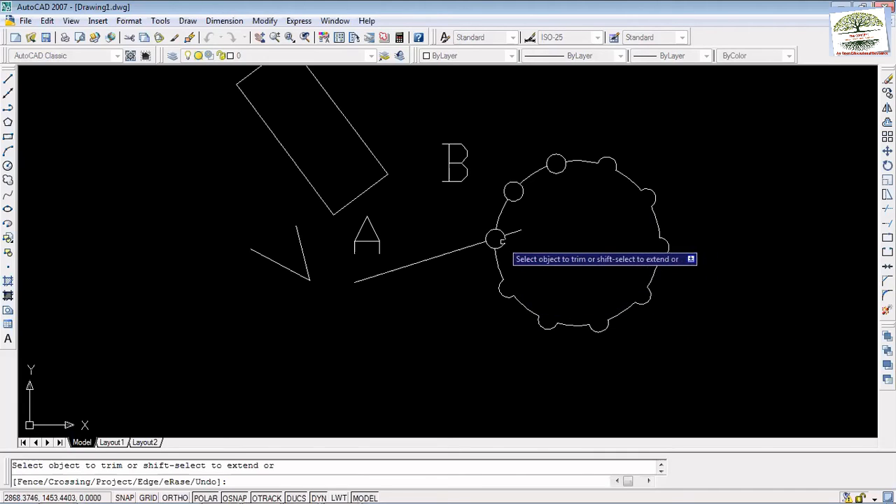
{"action": "left_click", "coordinate": [518, 197]}
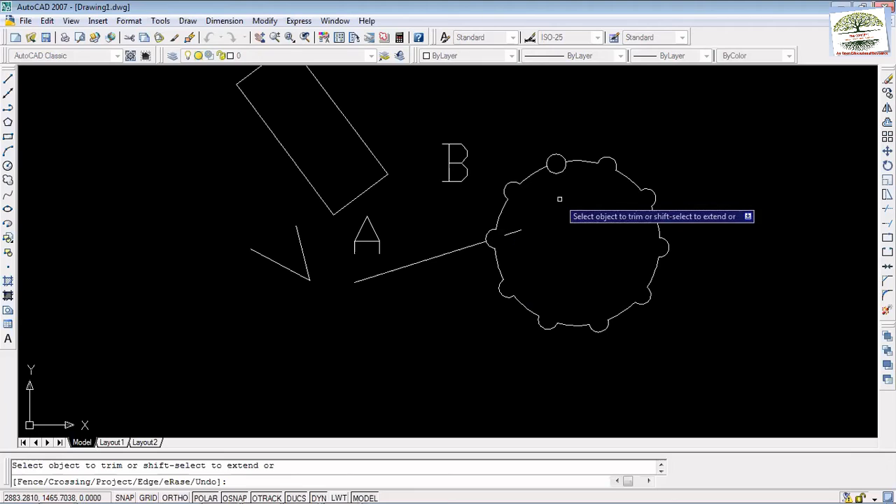
{"action": "left_click", "coordinate": [562, 171]}
{"action": "key", "text": "Escape"}
{"action": "left_click", "coordinate": [512, 232]}
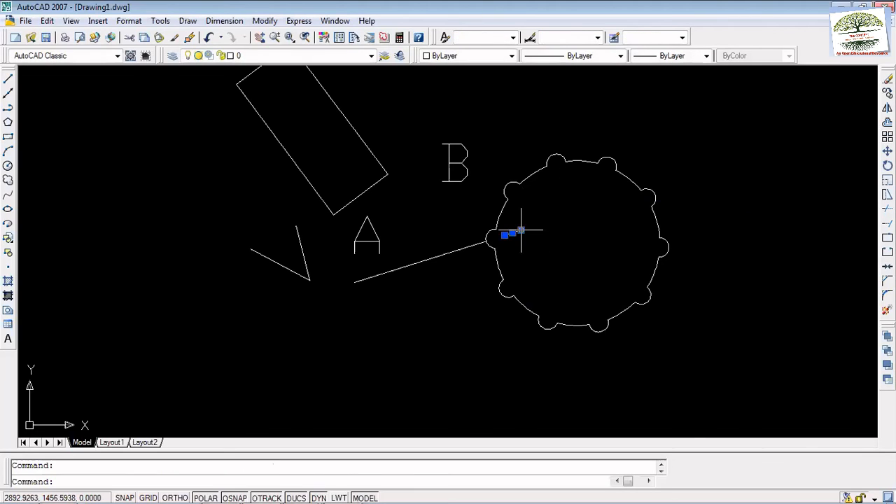
{"action": "key", "text": "Delete"}
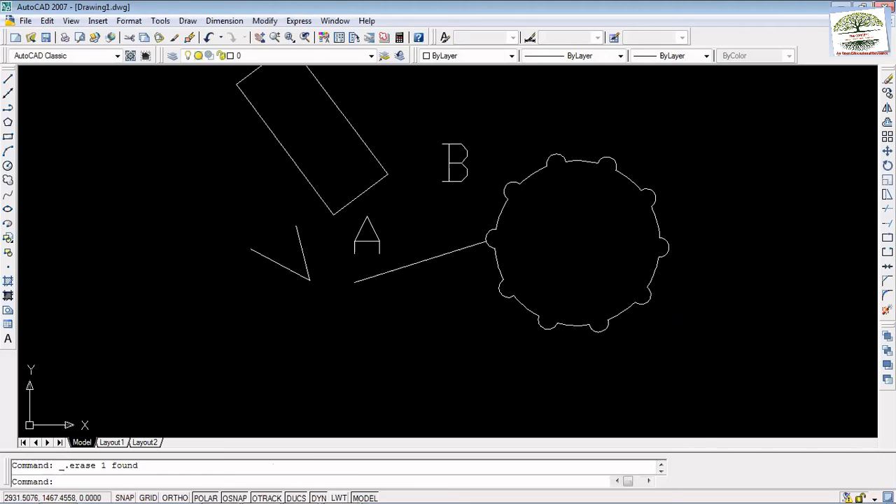
Draw a circle centred in the scalloped outline, slightly smaller than it, to form a narrow ring.
{"action": "left_click", "coordinate": [8, 165]}
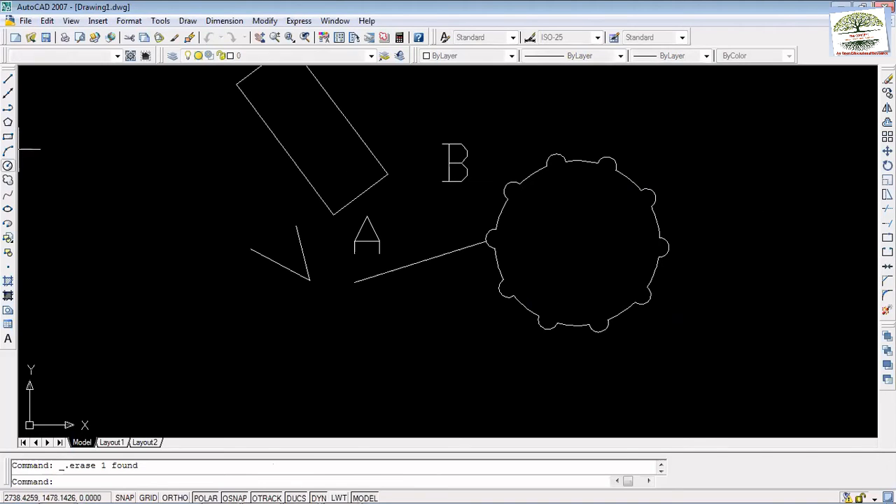
{"action": "left_click", "coordinate": [578, 248]}
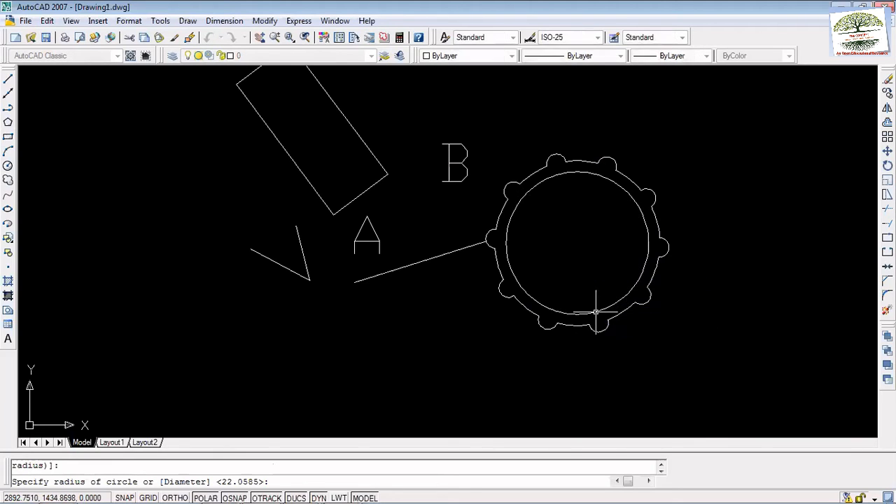
{"action": "key", "text": "Escape"}
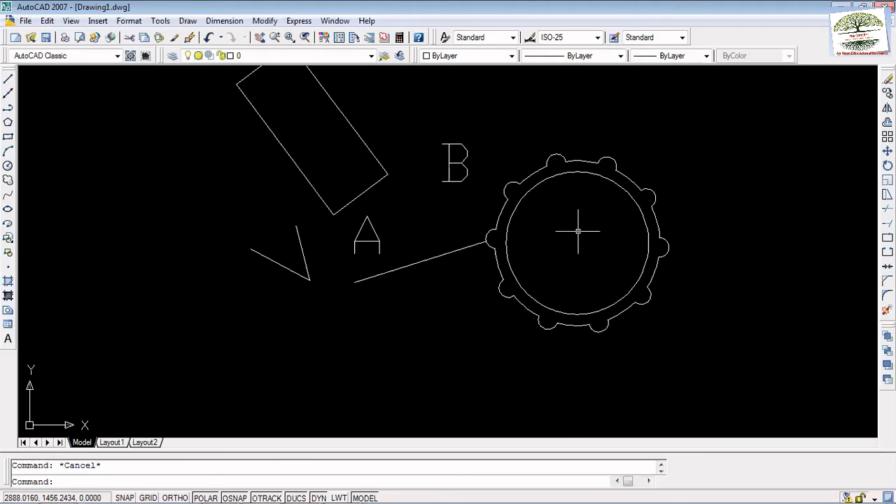
Set up a one-color gradient fill with the true color 241,196,14.
{"action": "left_click", "coordinate": [7, 296]}
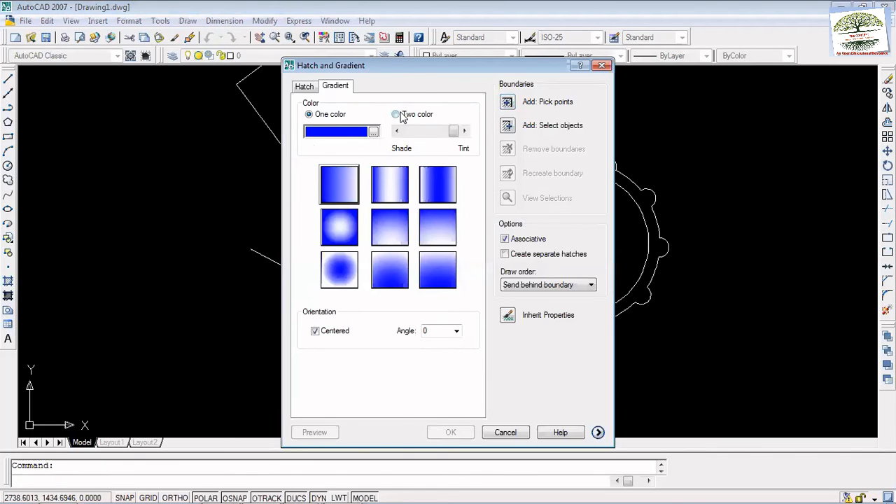
{"action": "left_click", "coordinate": [396, 114]}
{"action": "left_click", "coordinate": [321, 116]}
{"action": "left_click", "coordinate": [372, 133]}
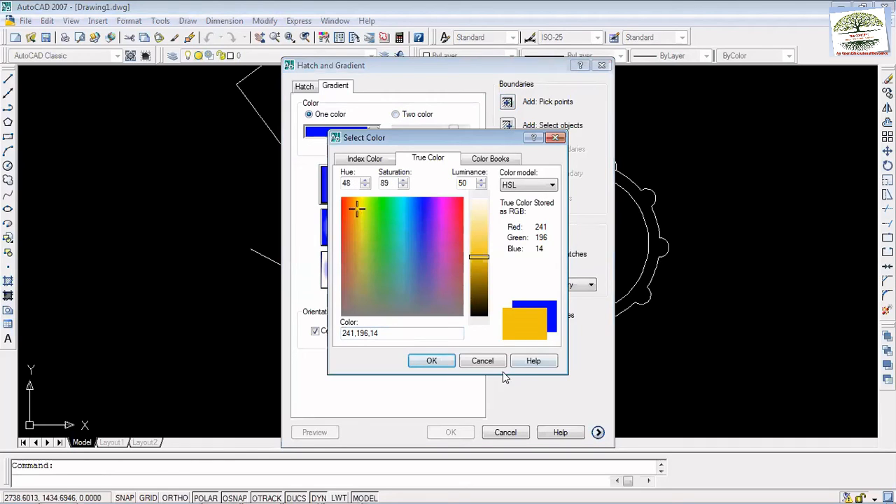
{"action": "left_click", "coordinate": [441, 361]}
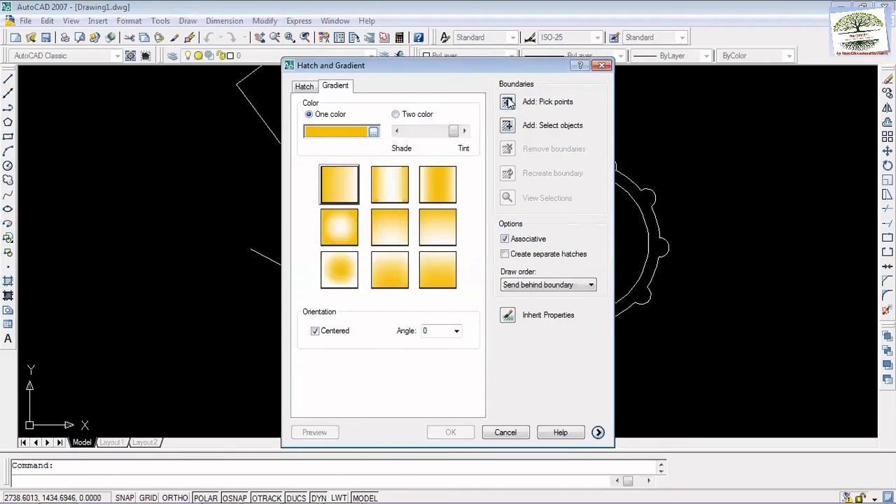
Fill the ring between the scalloped outline and the inner circle with the gradient, and undo the fill.
{"action": "left_click", "coordinate": [509, 103]}
{"action": "left_click", "coordinate": [607, 168]}
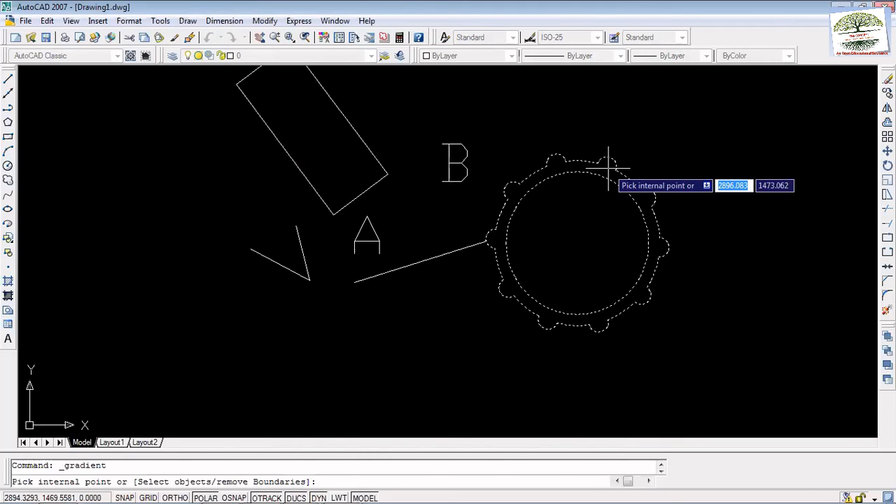
{"action": "right_click", "coordinate": [609, 170]}
{"action": "left_click", "coordinate": [623, 176]}
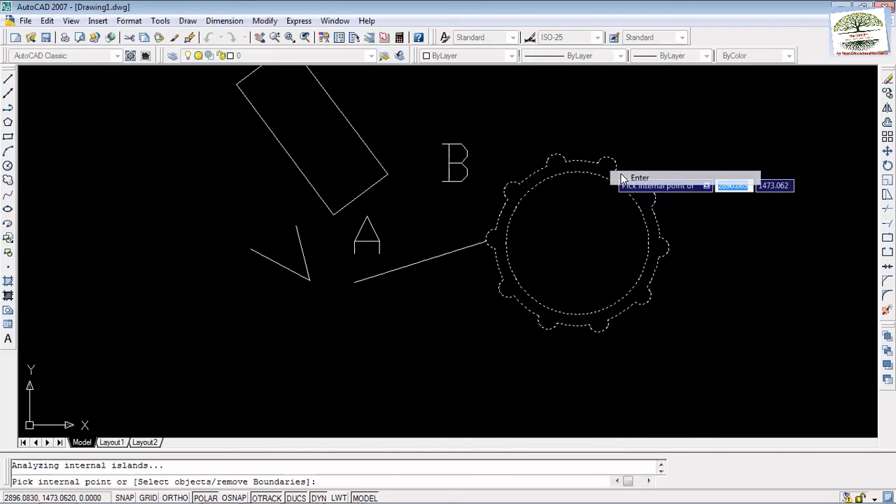
{"action": "left_click", "coordinate": [455, 433]}
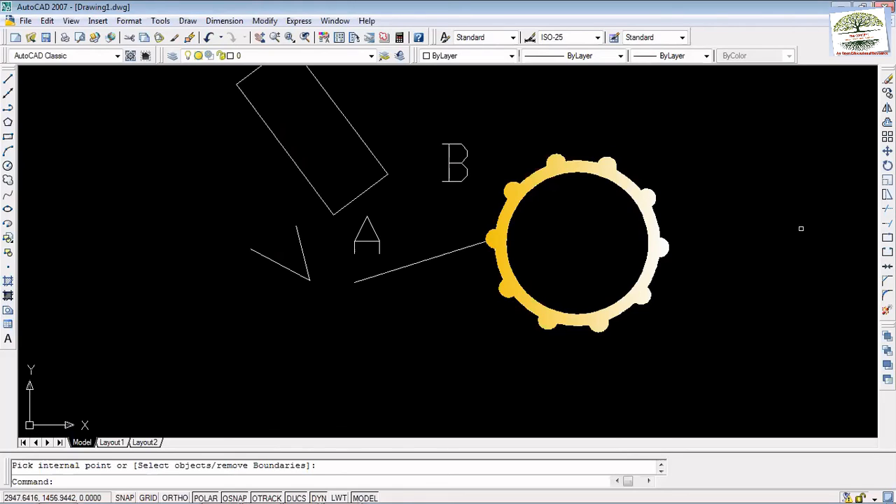
{"action": "key", "text": "ctrl+z"}
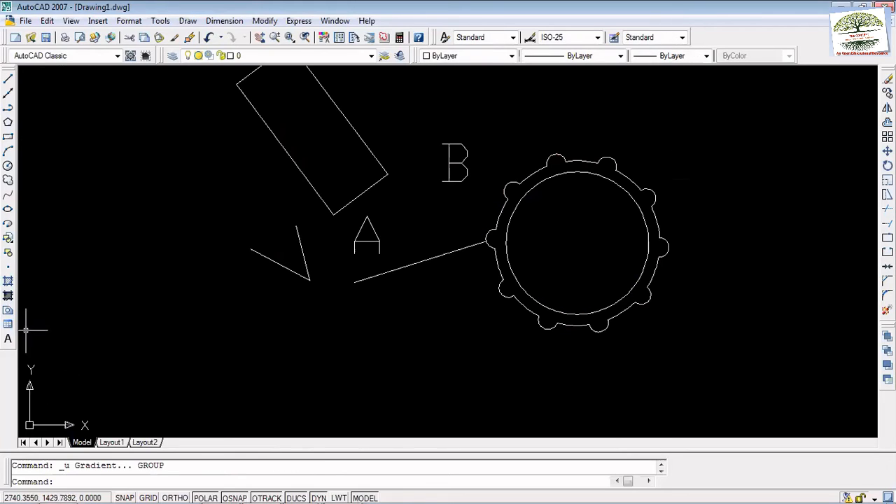
Apply the same one-color gradient to the ring again by picking an internal point, and undo it.
{"action": "left_click", "coordinate": [7, 296]}
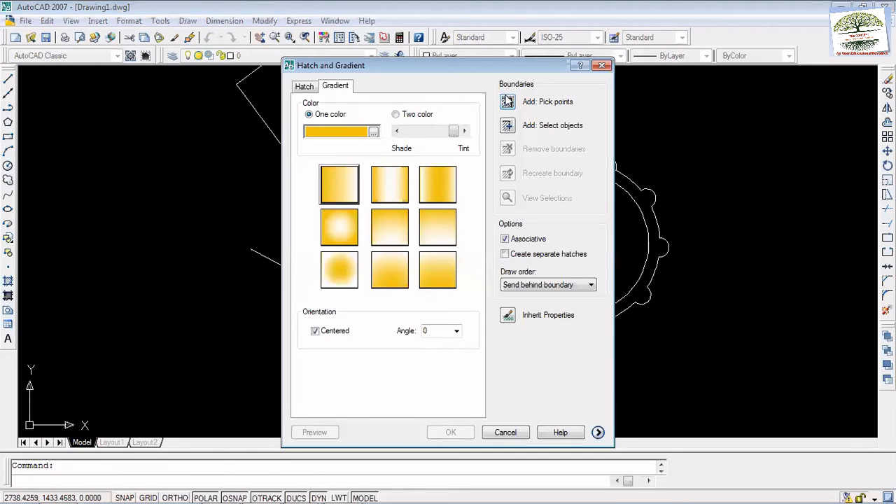
{"action": "left_click", "coordinate": [509, 98]}
{"action": "left_click", "coordinate": [568, 165]}
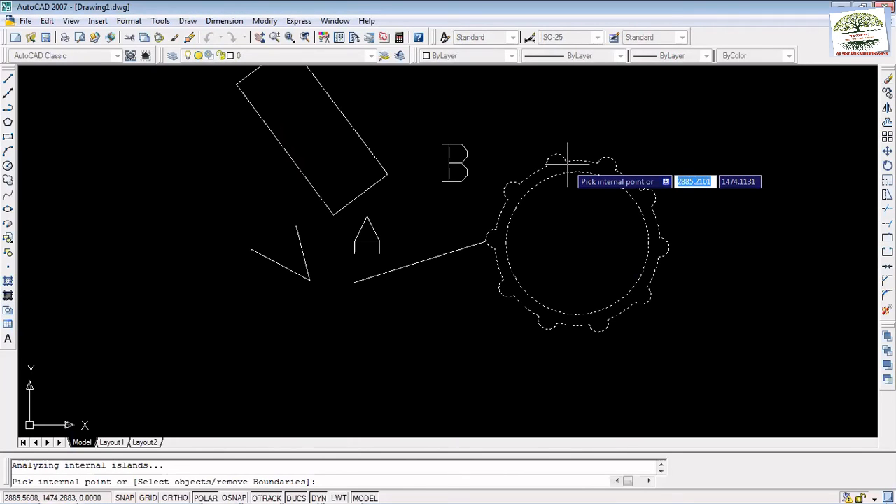
{"action": "key", "text": "Return"}
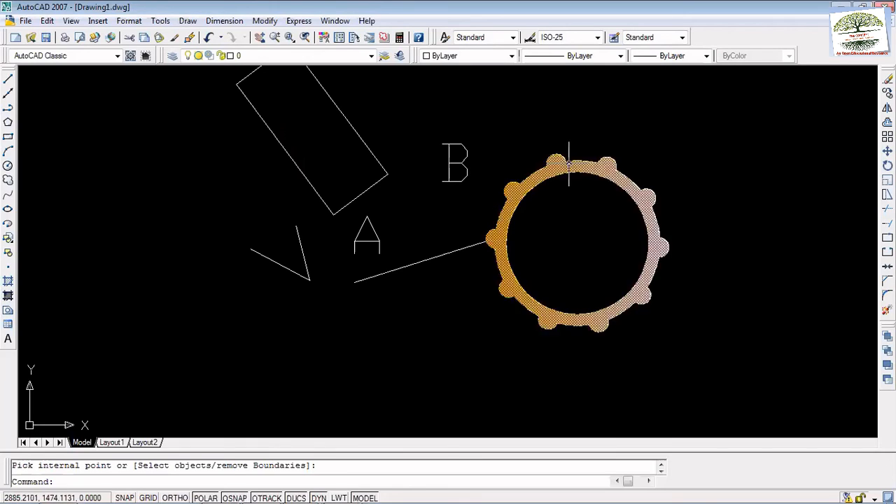
{"action": "key", "text": "ctrl+z"}
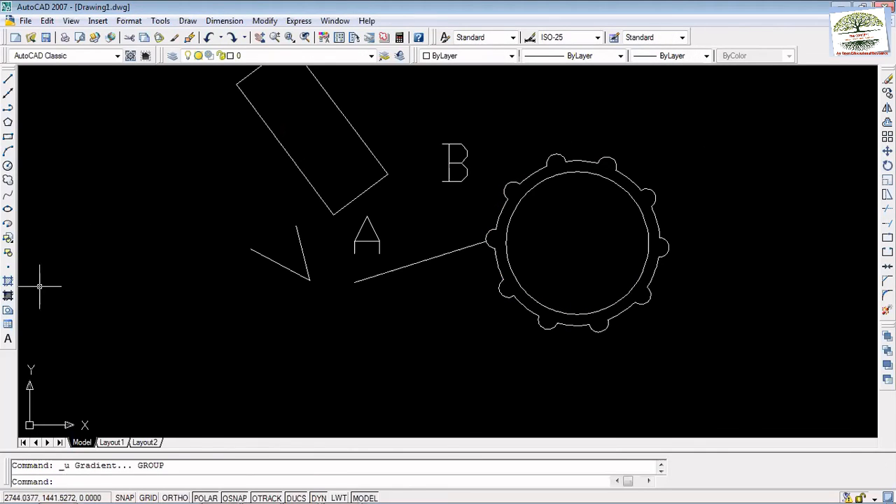
Repeat the recent Gradient command and fill the ring between the scalloped outline and the inner circle.
{"action": "right_click", "coordinate": [714, 126]}
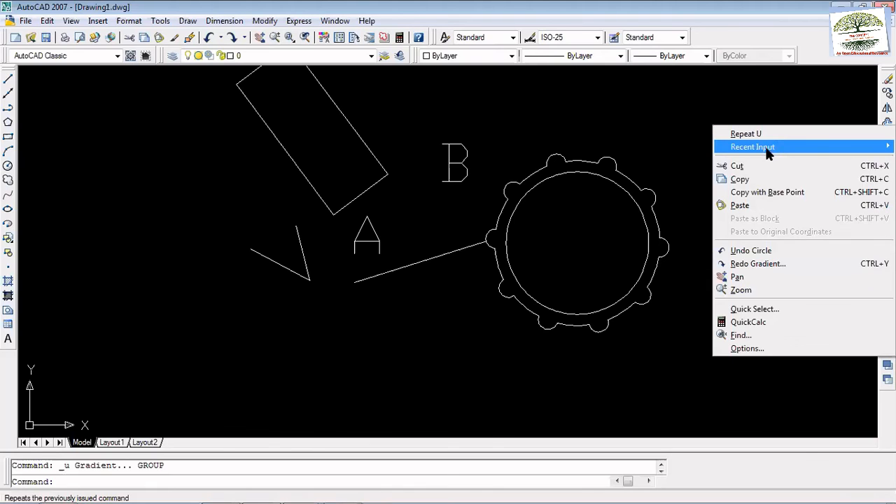
{"action": "mouse_move", "coordinate": [767, 148]}
{"action": "left_click", "coordinate": [664, 162]}
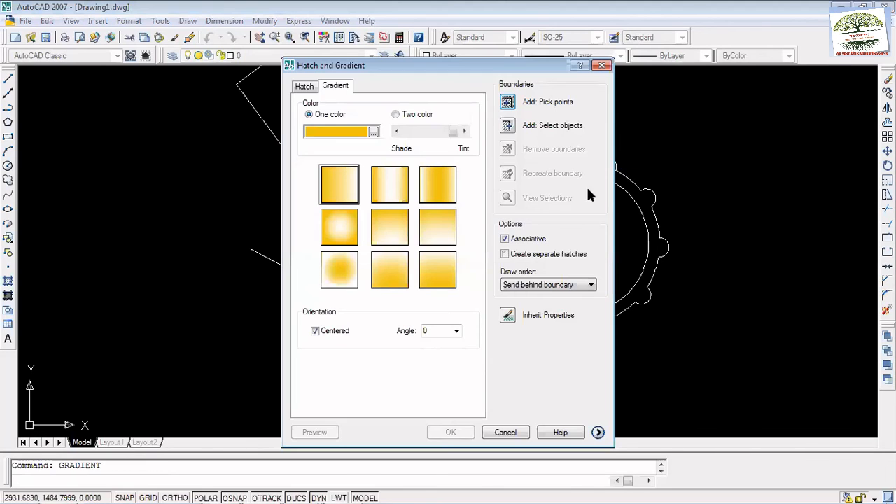
{"action": "left_click", "coordinate": [511, 104]}
{"action": "left_click", "coordinate": [582, 166]}
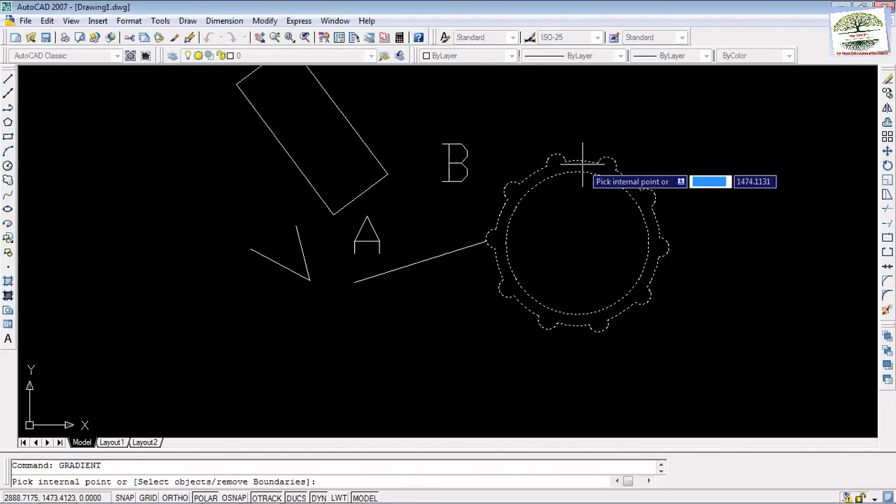
{"action": "right_click", "coordinate": [582, 165]}
{"action": "left_click", "coordinate": [605, 172]}
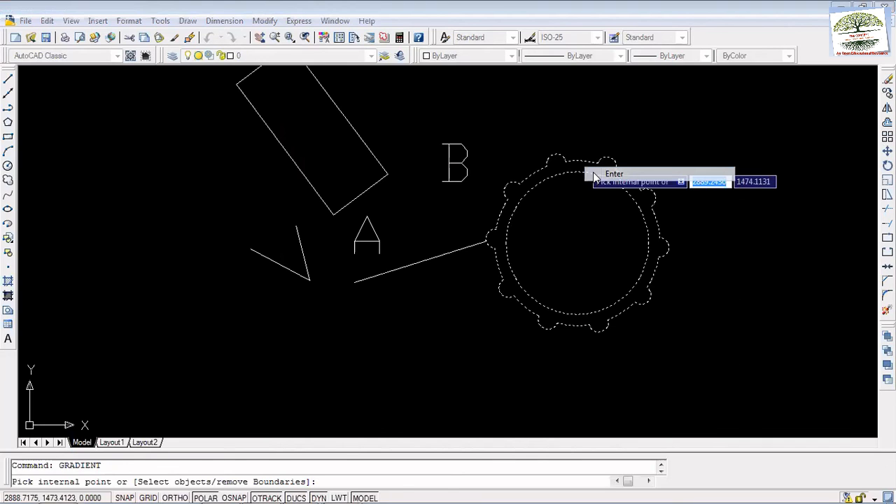
{"action": "left_click", "coordinate": [462, 432]}
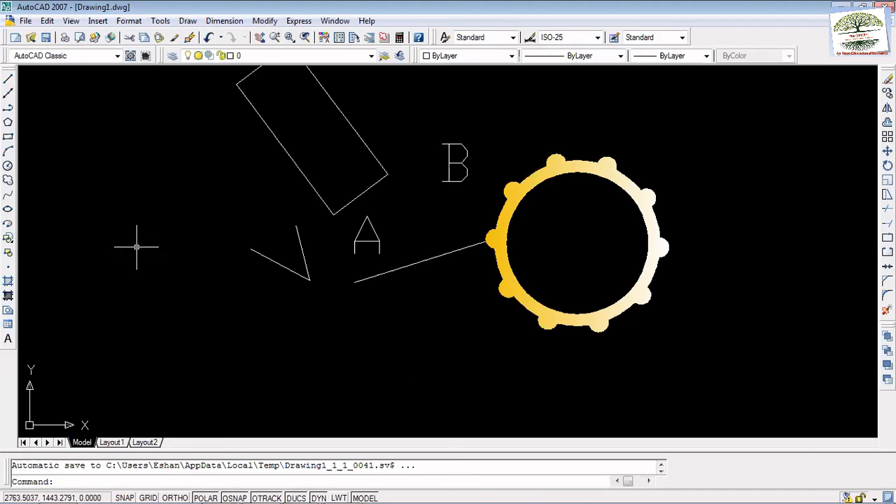
Draw a small horizontal rectangle in the empty area left of the V shape, and select and deselect it.
{"action": "left_click", "coordinate": [8, 136]}
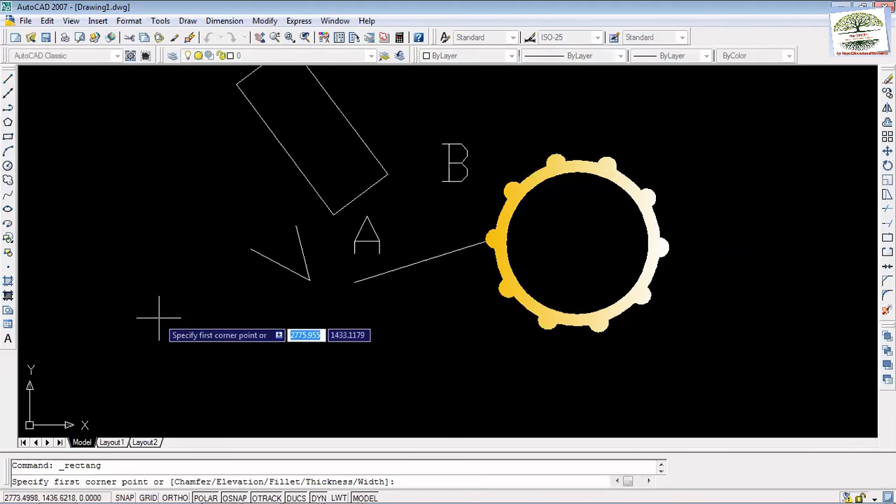
{"action": "left_click", "coordinate": [88, 263]}
{"action": "left_click", "coordinate": [168, 311]}
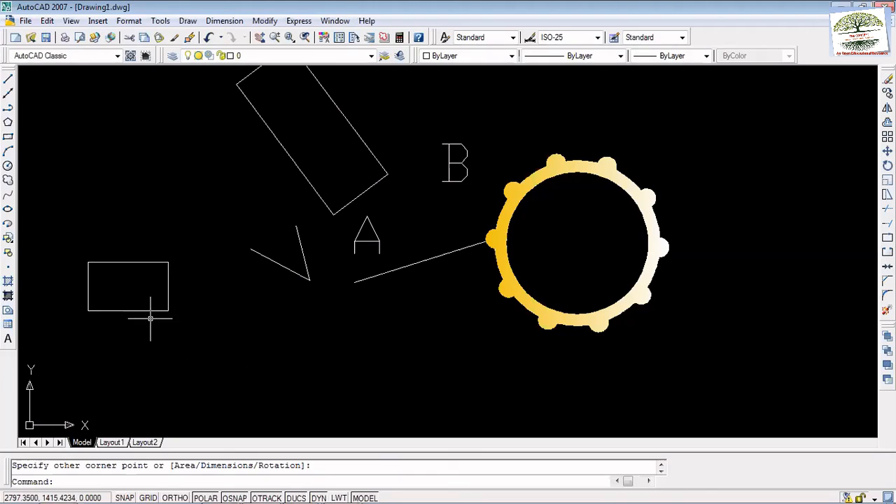
{"action": "left_click", "coordinate": [145, 310]}
{"action": "key", "text": "Escape"}
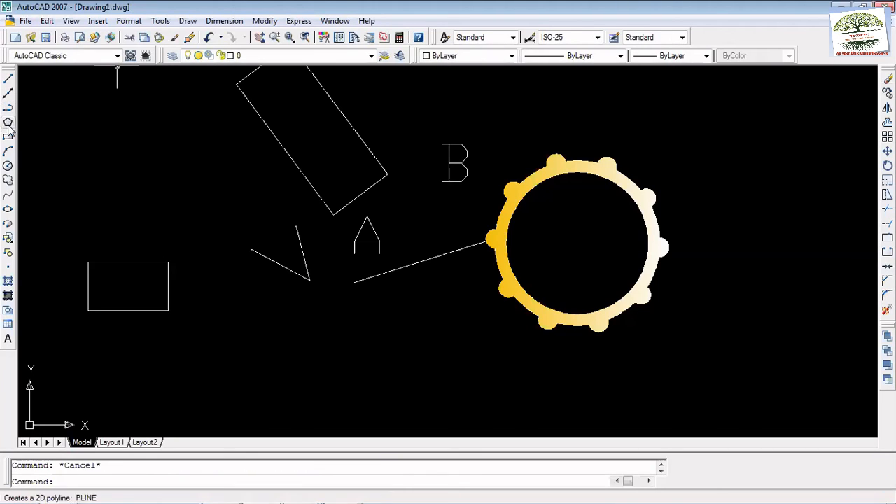
Draw a closed, irregular four-sided shape with separate lines to the right of the gradient-filled ring.
{"action": "left_click", "coordinate": [7, 79]}
{"action": "key", "text": "Escape"}
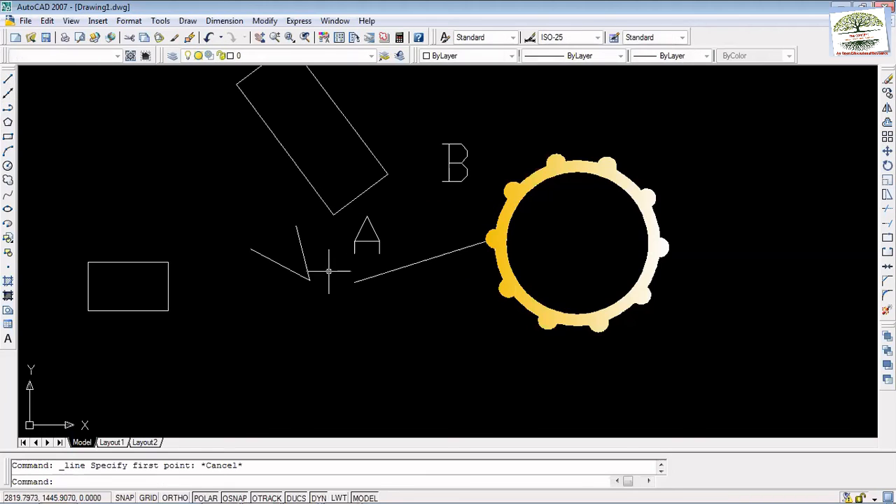
{"action": "left_click", "coordinate": [8, 79]}
{"action": "left_click", "coordinate": [705, 225]}
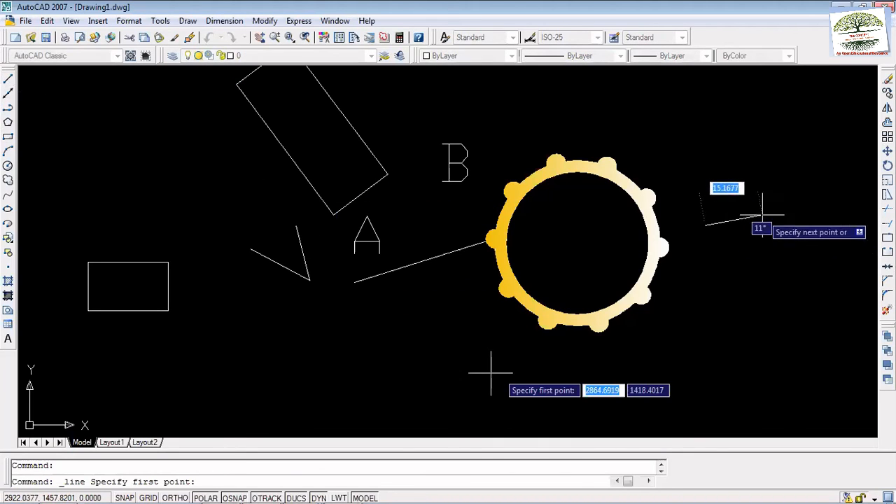
{"action": "left_click", "coordinate": [794, 209]}
{"action": "left_click", "coordinate": [810, 249]}
{"action": "left_click", "coordinate": [740, 275]}
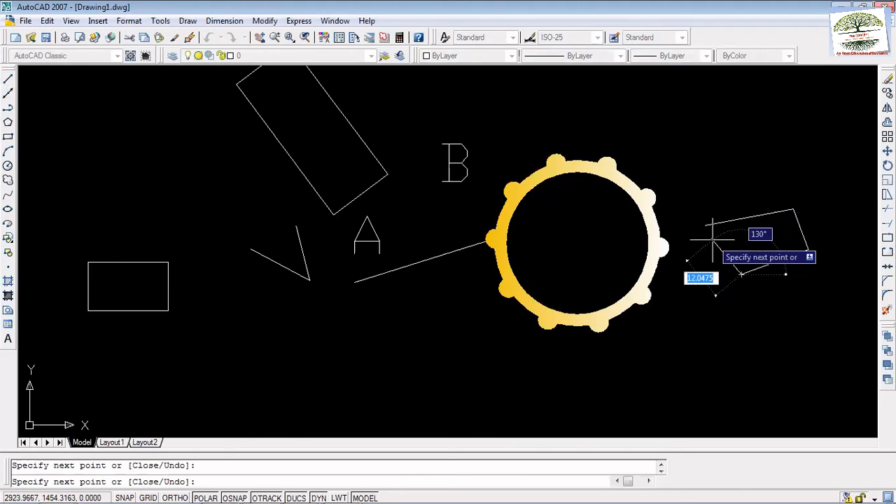
{"action": "left_click", "coordinate": [705, 224]}
{"action": "key", "text": "Escape"}
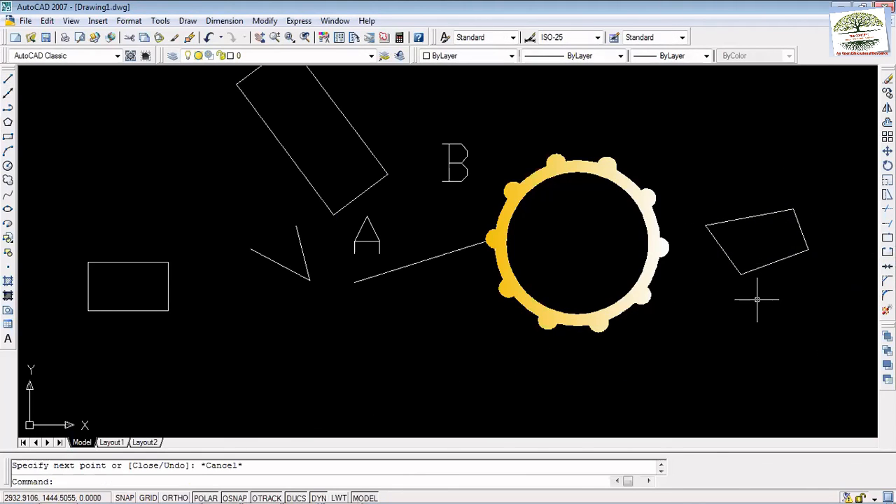
Select the four lines of the irregular shape one by one and clear the selection, two times over.
{"action": "left_click", "coordinate": [728, 256]}
{"action": "left_click", "coordinate": [775, 262]}
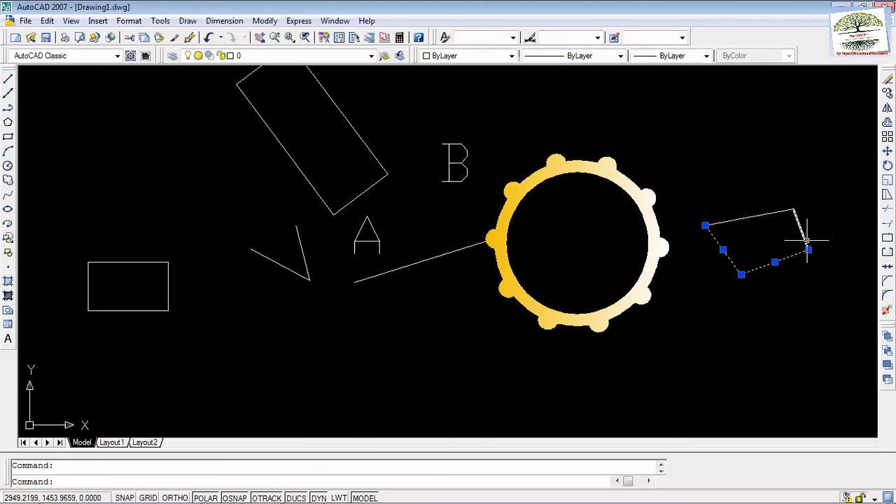
{"action": "left_click", "coordinate": [807, 240]}
{"action": "left_click", "coordinate": [770, 218]}
{"action": "left_click", "coordinate": [704, 220]}
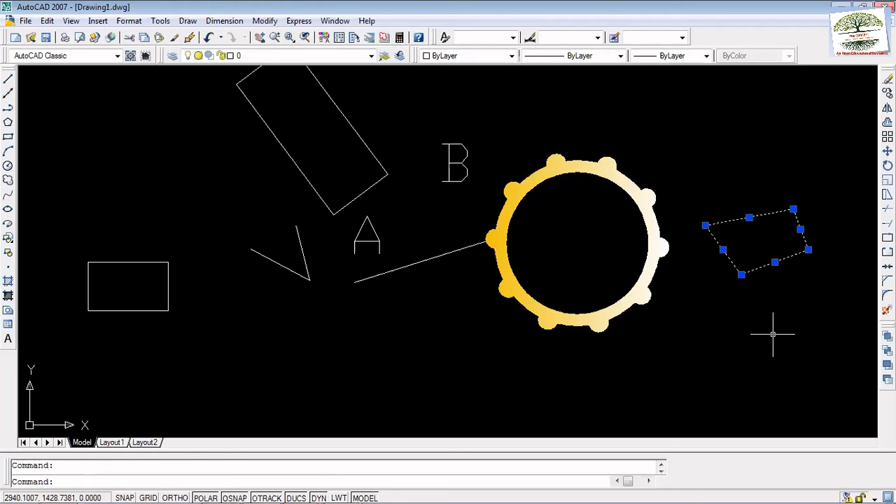
{"action": "key", "text": "Escape"}
{"action": "left_click", "coordinate": [775, 263]}
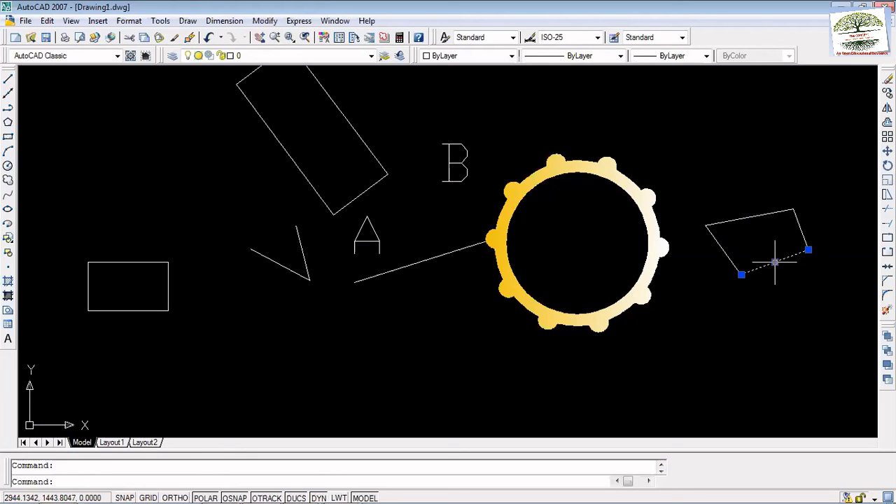
{"action": "left_click", "coordinate": [796, 220]}
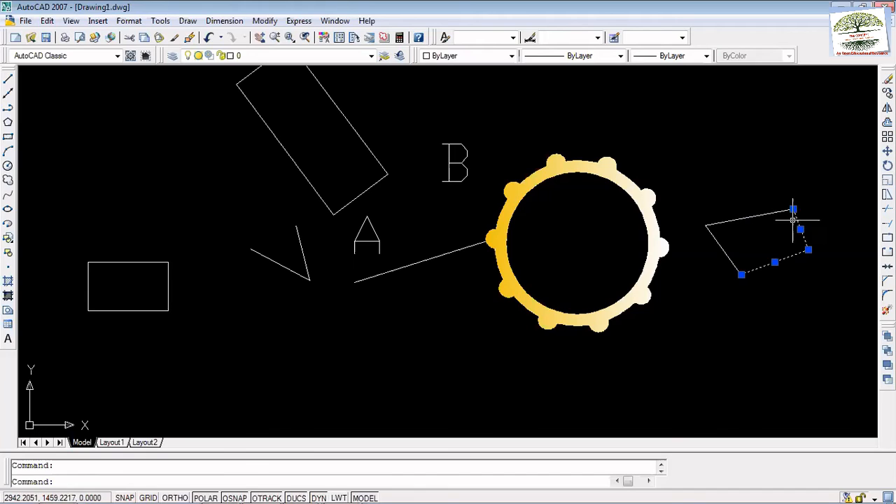
{"action": "left_click", "coordinate": [754, 216]}
{"action": "left_click", "coordinate": [725, 249]}
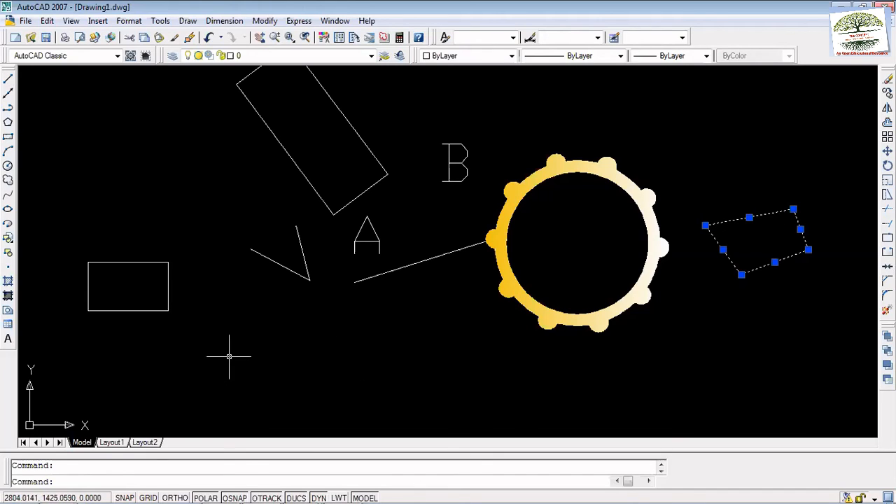
{"action": "key", "text": "Escape"}
{"action": "key", "text": "Escape"}
Select the small rectangle by picking a single edge, and clear the selection.
{"action": "left_click", "coordinate": [159, 312]}
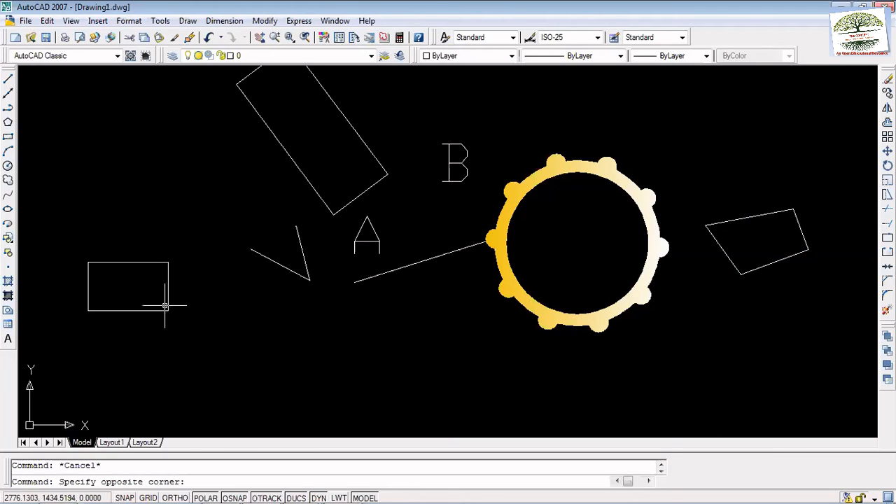
{"action": "left_click", "coordinate": [175, 301]}
{"action": "key", "text": "Escape"}
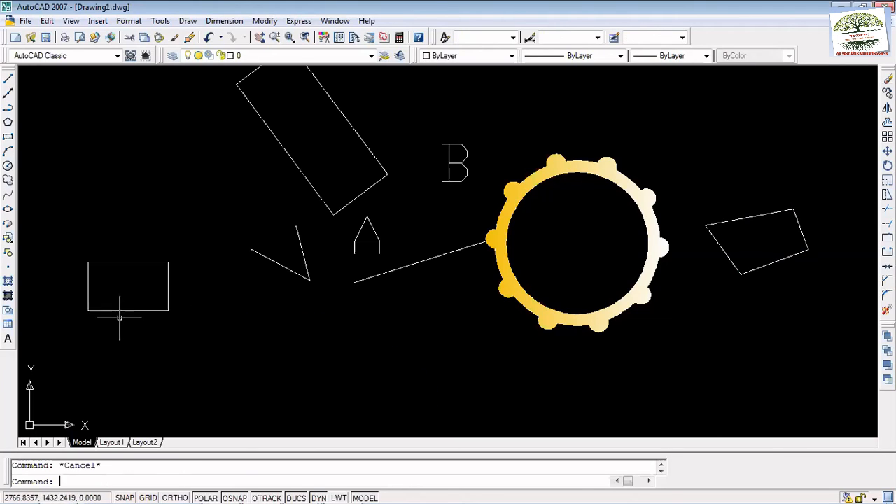
{"action": "left_click", "coordinate": [125, 308]}
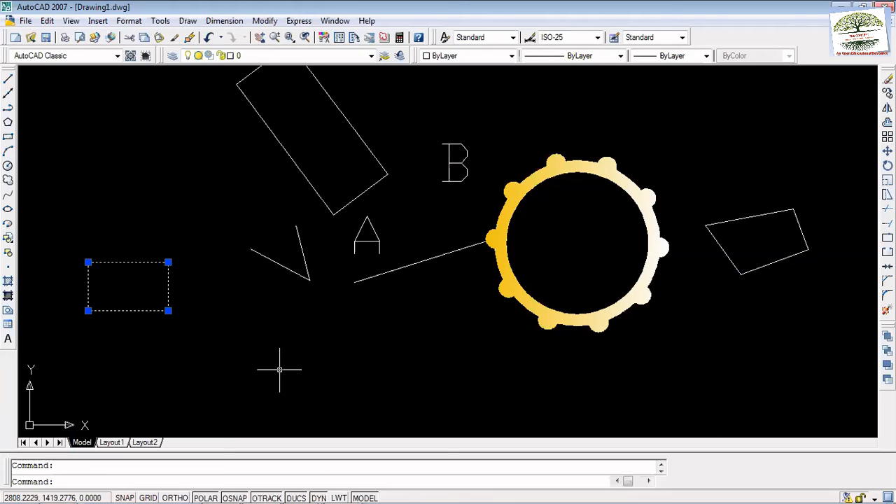
{"action": "key", "text": "Escape"}
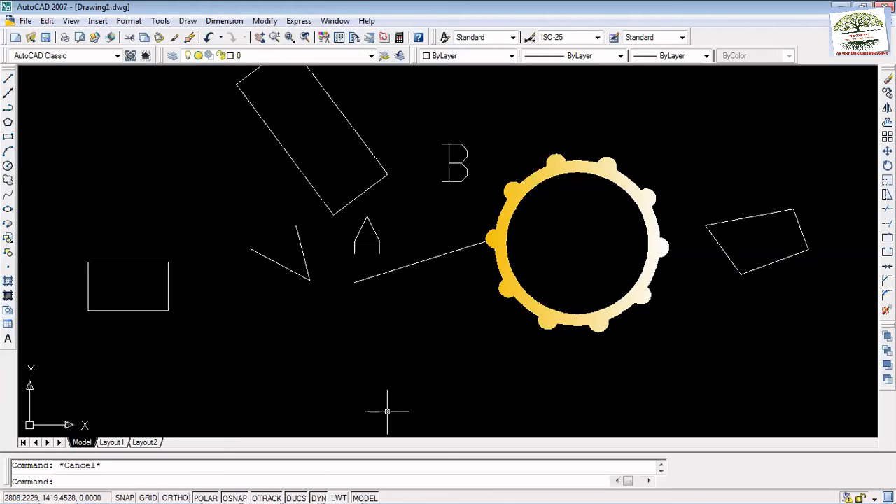
Convert the four separate lines of the irregular shape into a single region.
{"action": "left_click", "coordinate": [8, 312]}
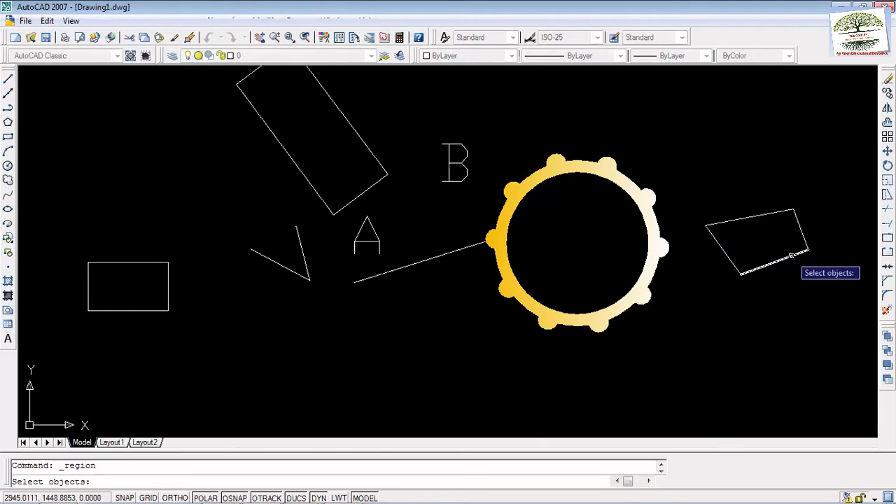
{"action": "left_click", "coordinate": [835, 287]}
{"action": "left_click", "coordinate": [697, 178]}
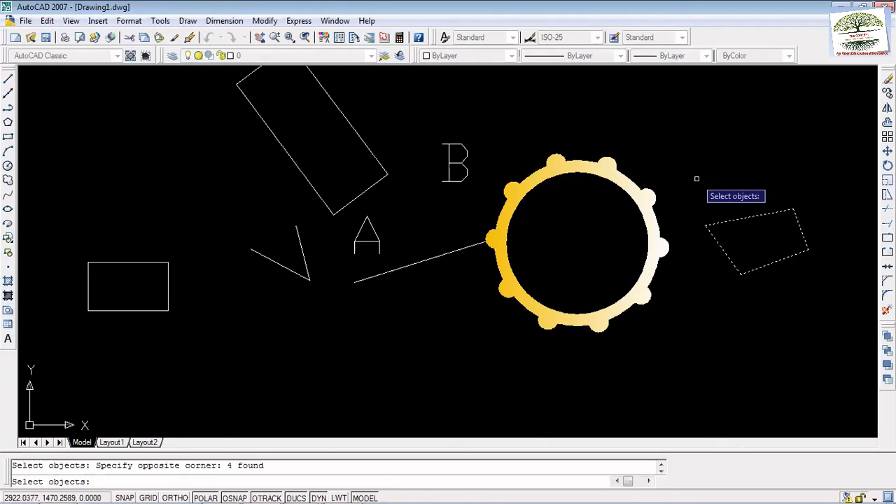
{"action": "key", "text": "Return"}
Select the region and the small rectangle by one edge each to compare their grips, and deselect them.
{"action": "left_click", "coordinate": [779, 268]}
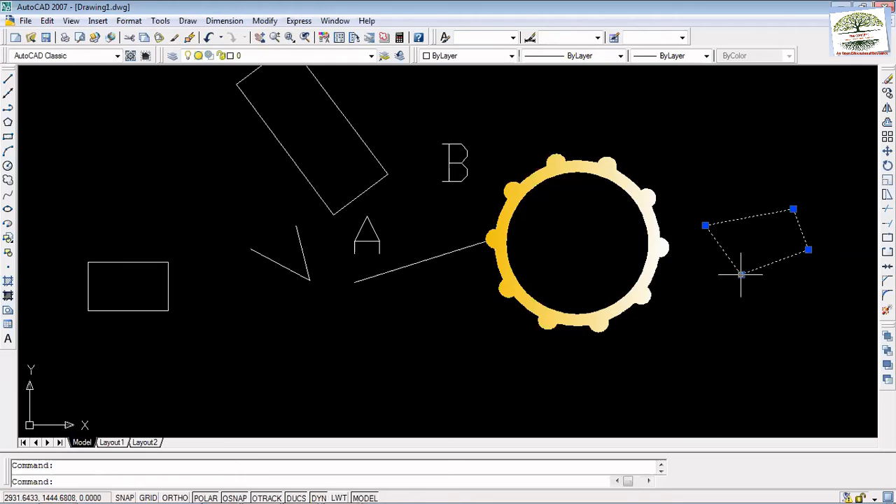
{"action": "left_click", "coordinate": [168, 284]}
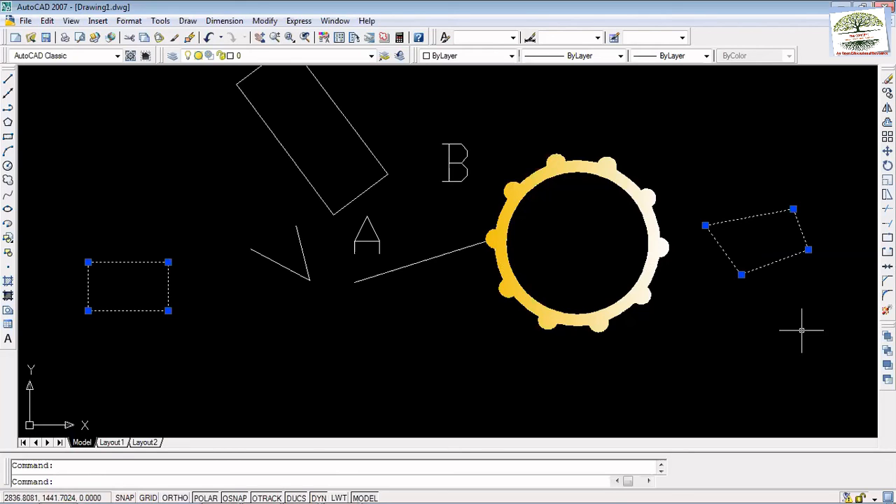
{"action": "key", "text": "Escape"}
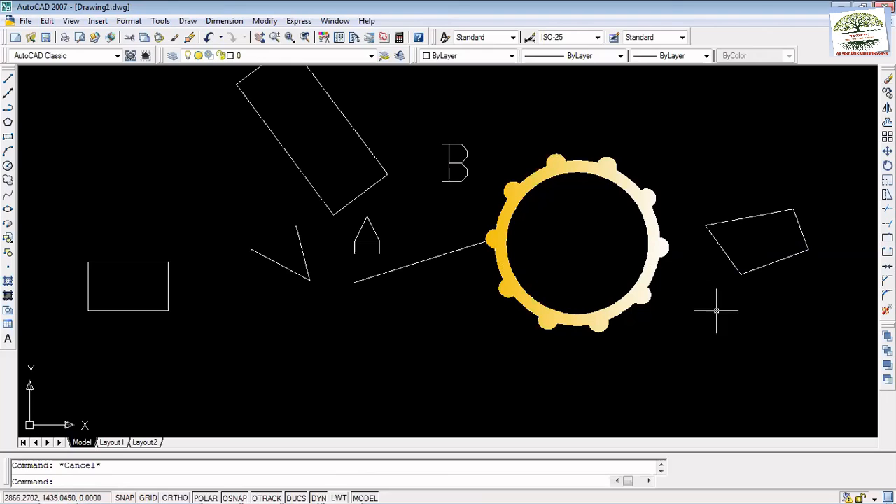
{"action": "left_click", "coordinate": [154, 310]}
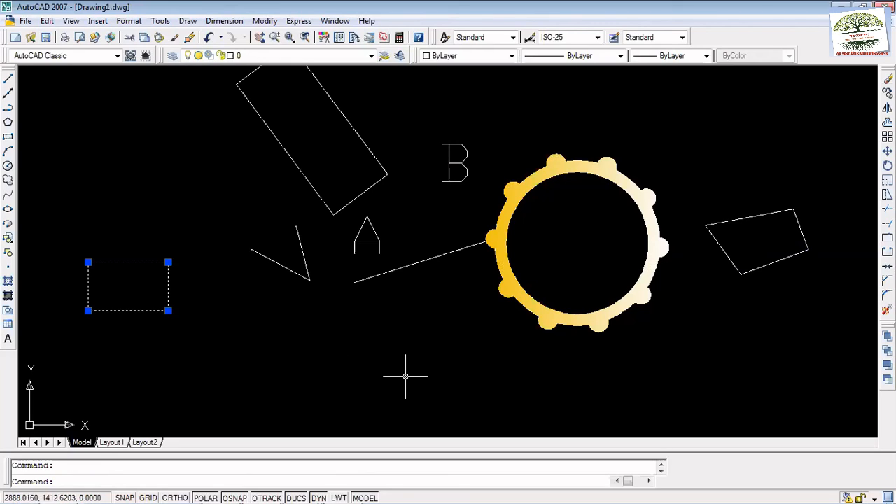
{"action": "key", "text": "Escape"}
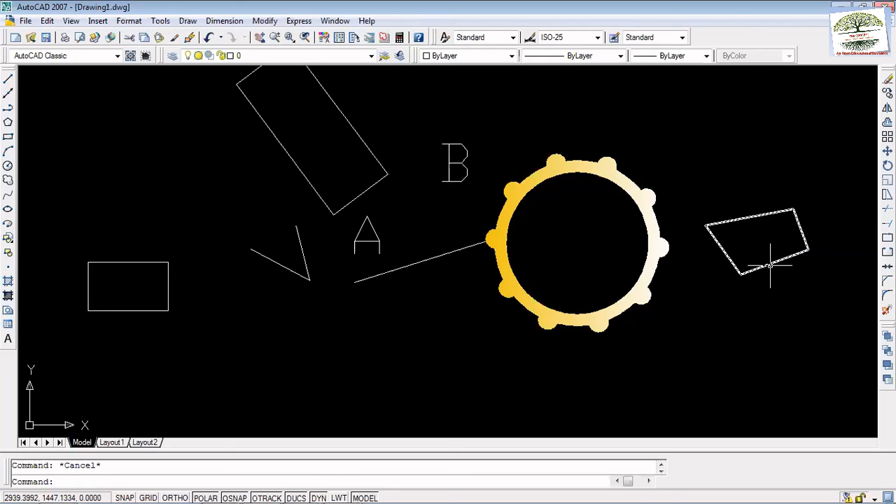
Undo the region conversion of the irregular shape, and check its lower line by selecting and deselecting it.
{"action": "left_click", "coordinate": [770, 266]}
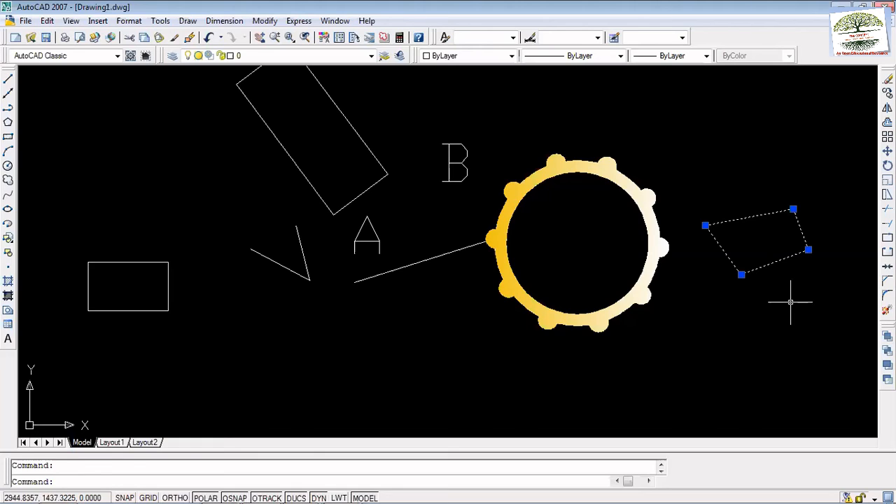
{"action": "key", "text": "ctrl+z"}
{"action": "left_click", "coordinate": [792, 259]}
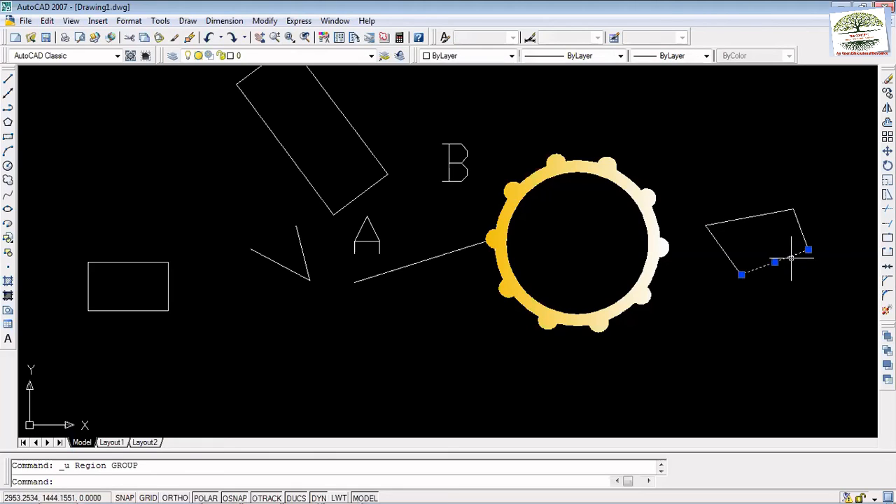
{"action": "key", "text": "Escape"}
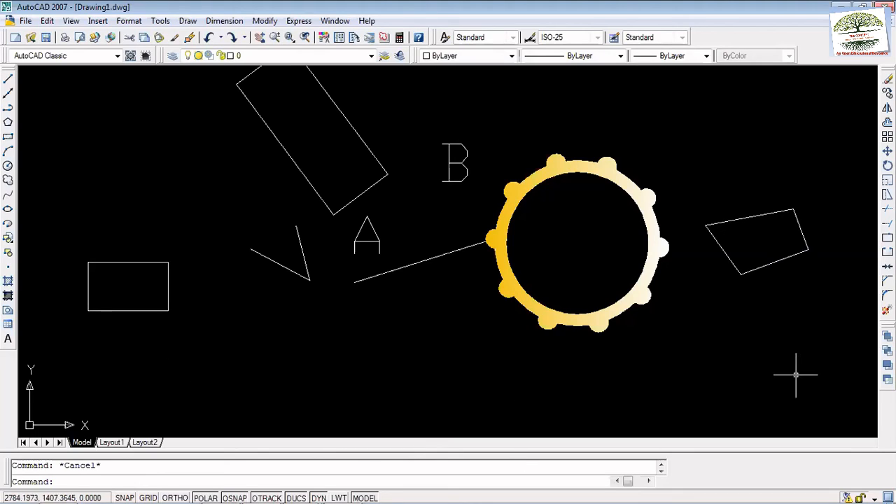
Explode the small rectangle left of the V shape into separate lines.
{"action": "left_click", "coordinate": [166, 304]}
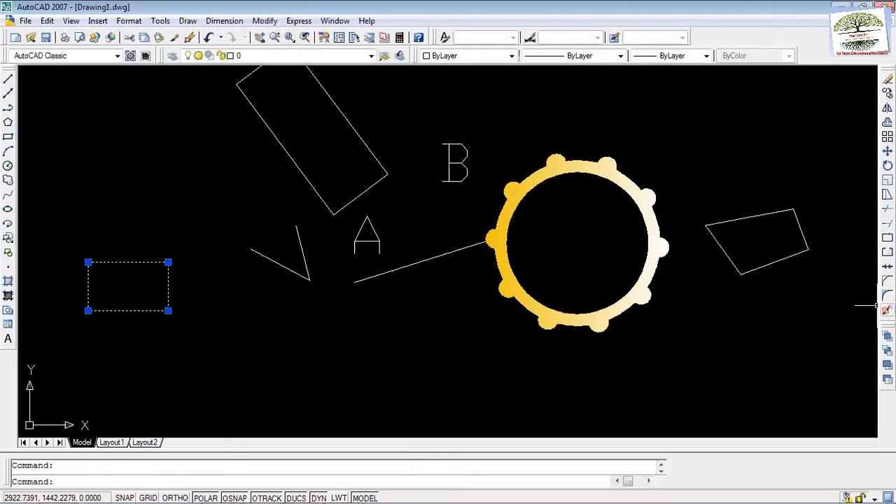
{"action": "left_click", "coordinate": [886, 309]}
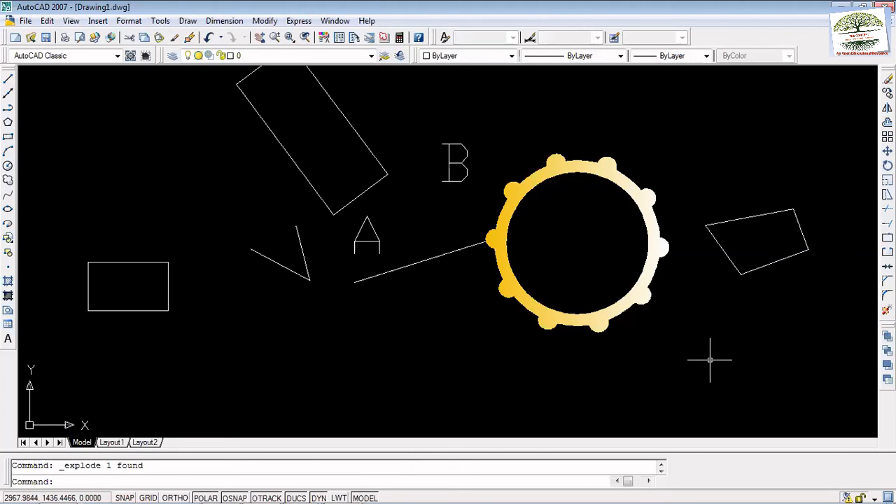
Try to explode the exploded rectangle's lines further, both all together and individually, and leave the Explode command.
{"action": "left_click", "coordinate": [210, 335]}
{"action": "left_click", "coordinate": [66, 234]}
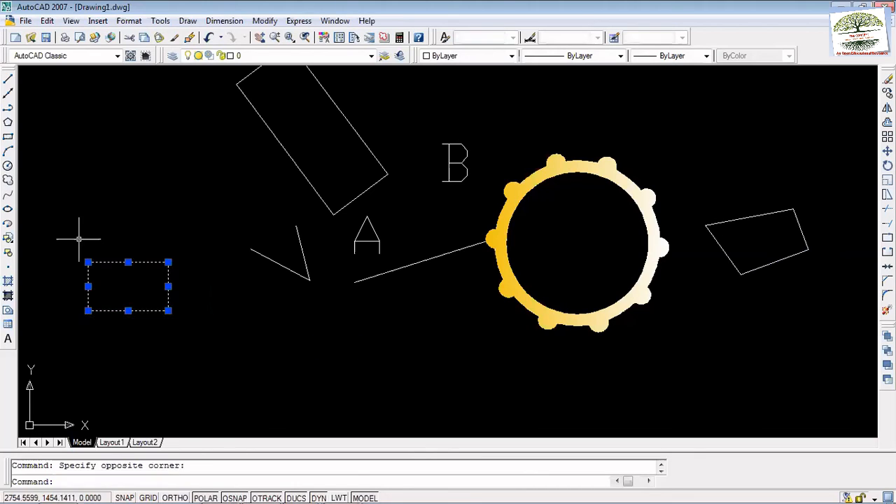
{"action": "left_click", "coordinate": [886, 310]}
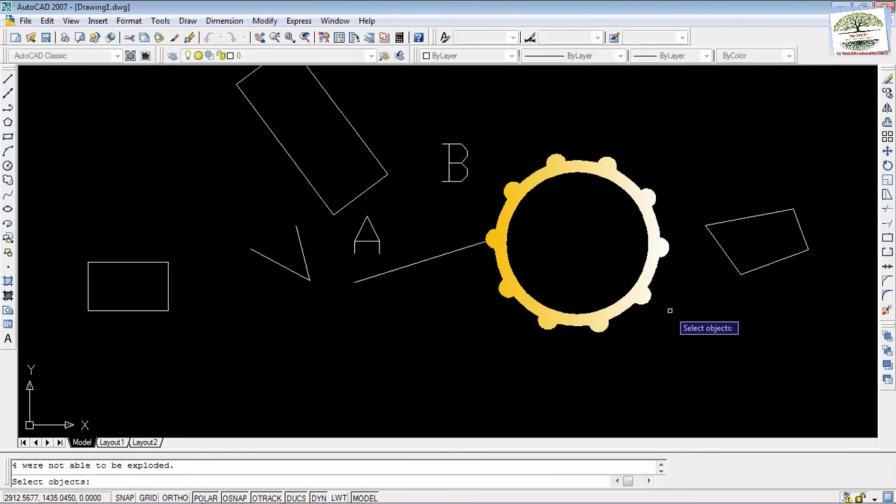
{"action": "key", "text": "Return"}
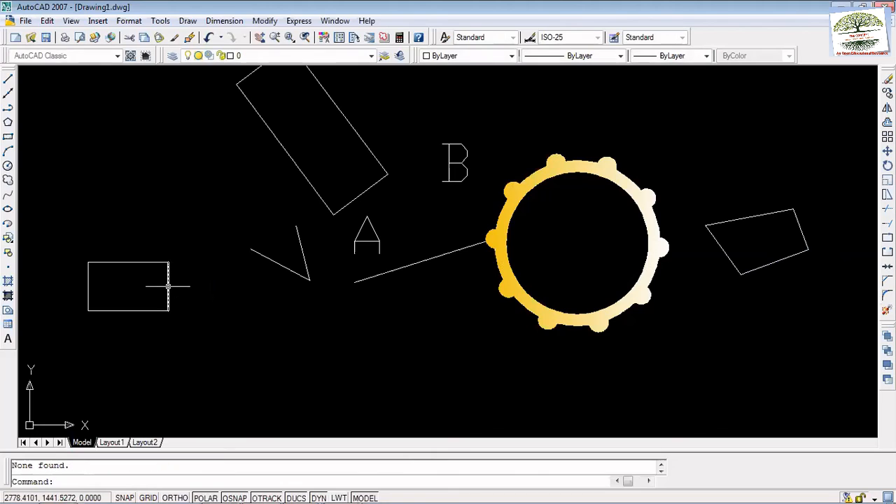
{"action": "left_click", "coordinate": [205, 341]}
{"action": "left_click", "coordinate": [57, 245]}
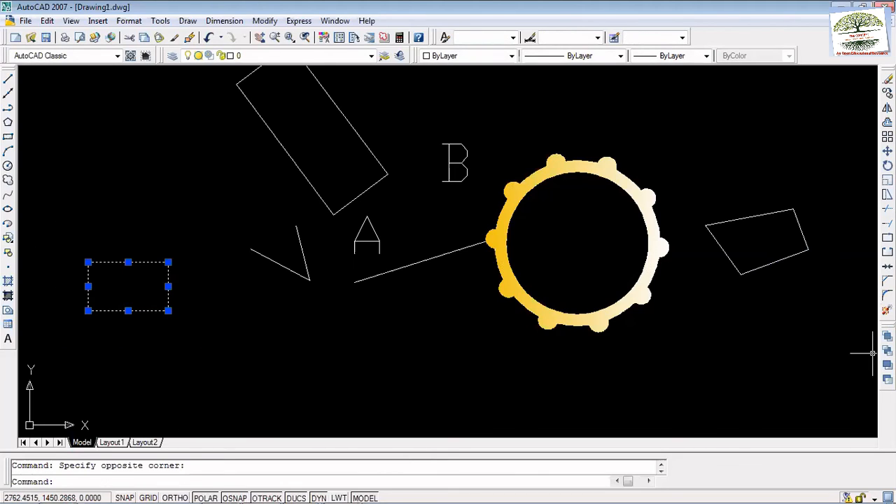
{"action": "left_click", "coordinate": [886, 309]}
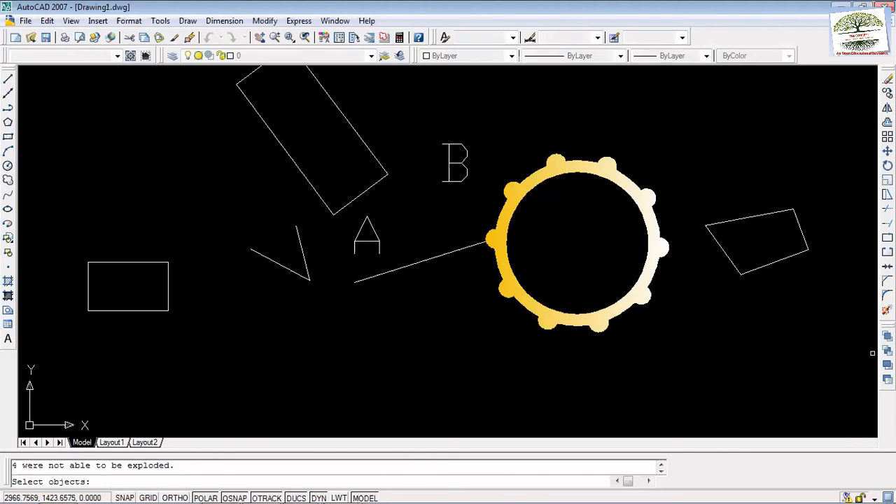
{"action": "left_click", "coordinate": [168, 302]}
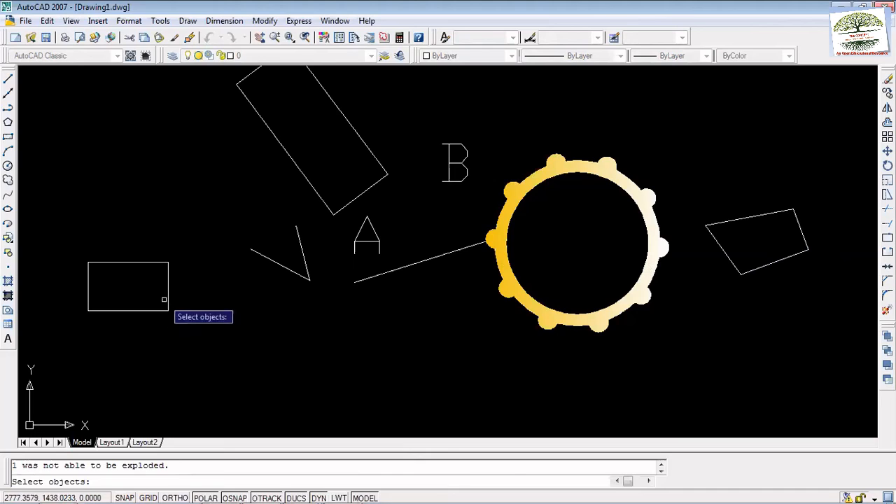
{"action": "left_click", "coordinate": [207, 322]}
{"action": "left_click", "coordinate": [51, 226]}
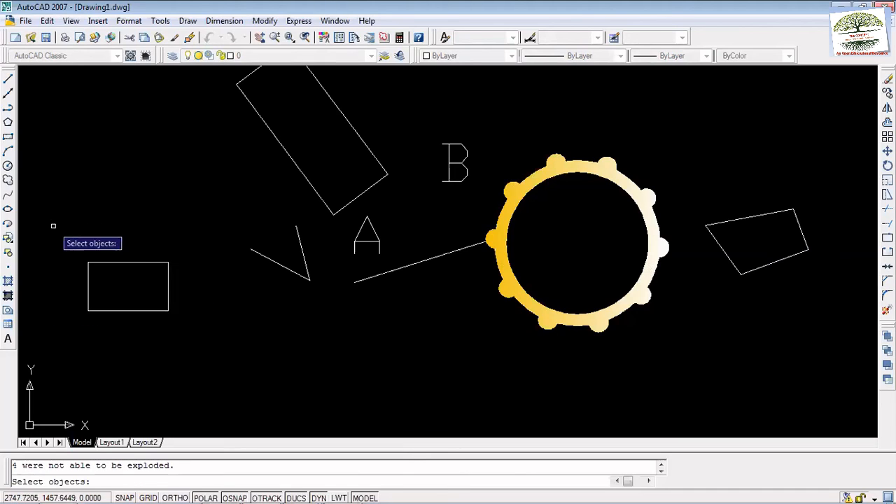
{"action": "left_click", "coordinate": [109, 262]}
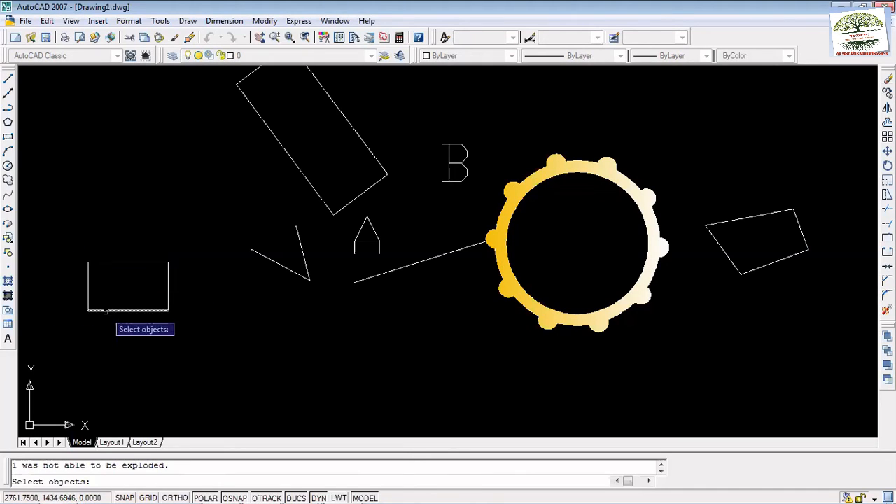
{"action": "key", "text": "Escape"}
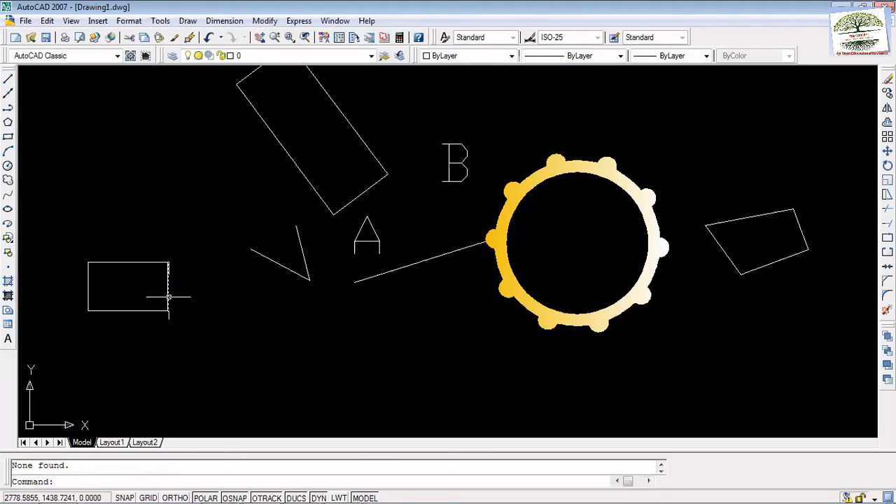
Select the four sides of the exploded rectangle one by one, and clear the selection.
{"action": "left_click", "coordinate": [168, 297]}
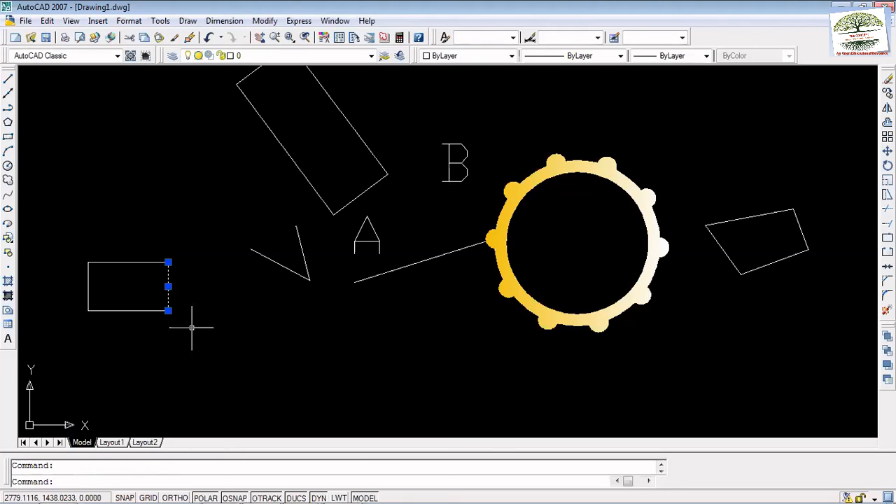
{"action": "left_click", "coordinate": [125, 310]}
{"action": "left_click", "coordinate": [89, 290]}
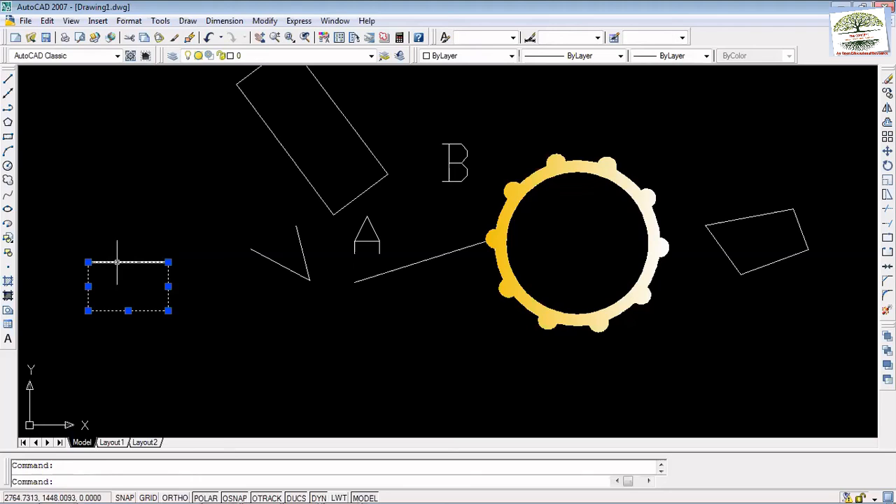
{"action": "left_click", "coordinate": [119, 262]}
{"action": "key", "text": "Escape"}
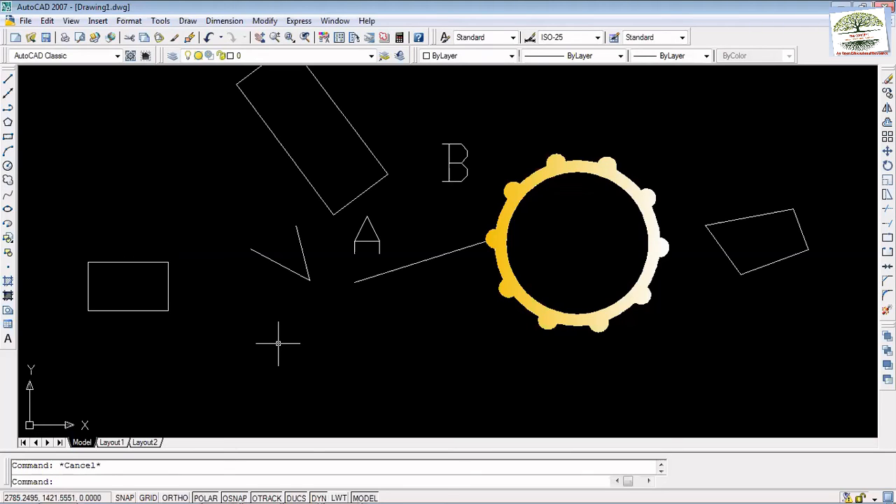
Convert the four separate lines of the small rectangle left of the V shape into a region, and check it by selecting and deselecting it.
{"action": "left_click", "coordinate": [242, 350]}
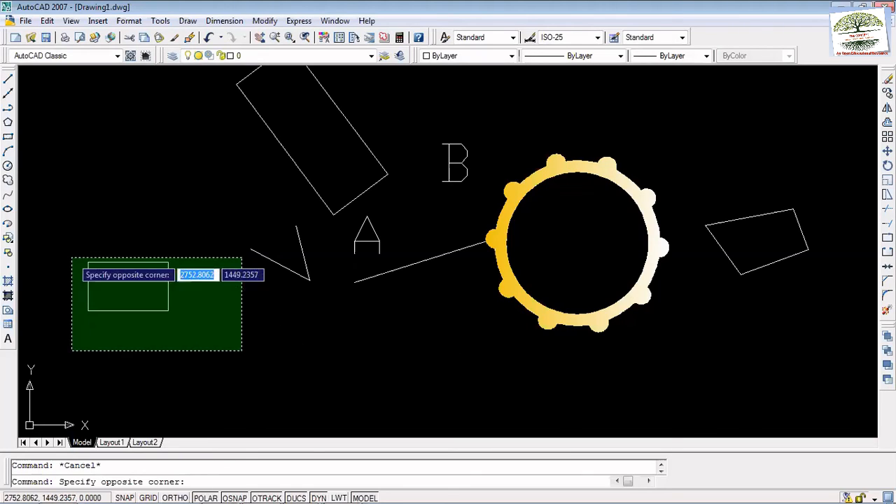
{"action": "key", "text": "Escape"}
{"action": "left_click", "coordinate": [212, 335]}
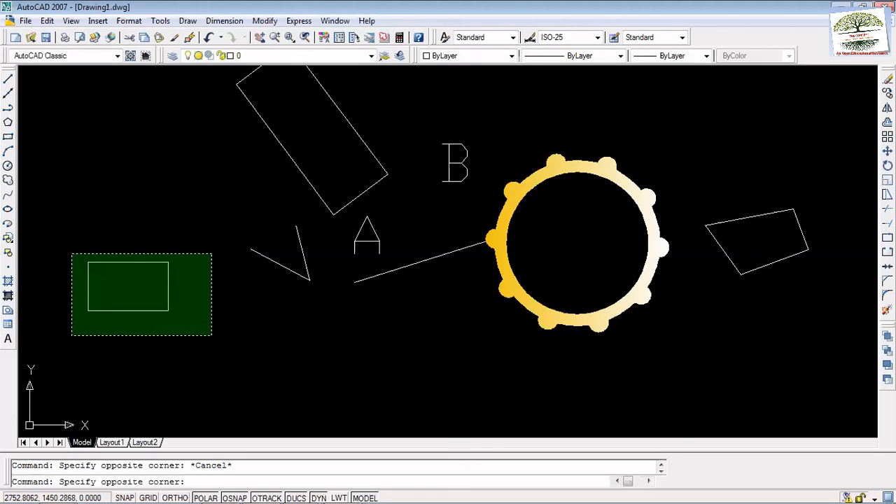
{"action": "left_click", "coordinate": [71, 253]}
{"action": "left_click", "coordinate": [8, 309]}
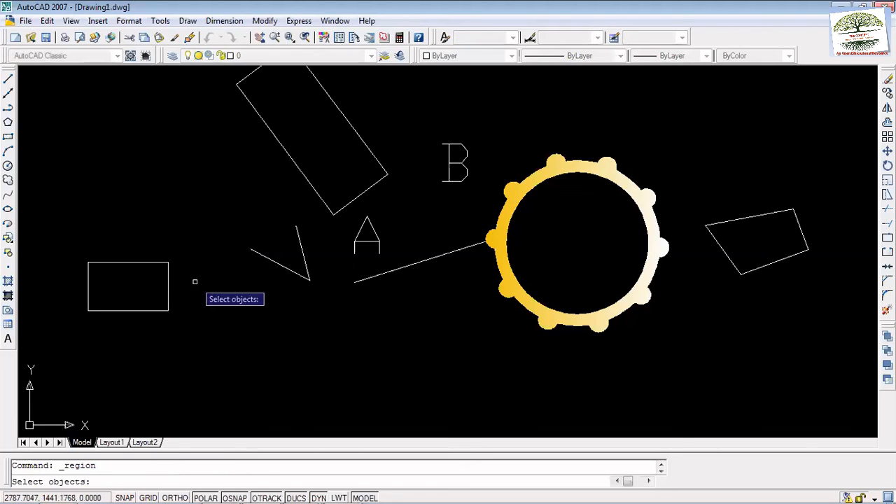
{"action": "left_click", "coordinate": [205, 344]}
{"action": "left_click", "coordinate": [68, 231]}
{"action": "key", "text": "Return"}
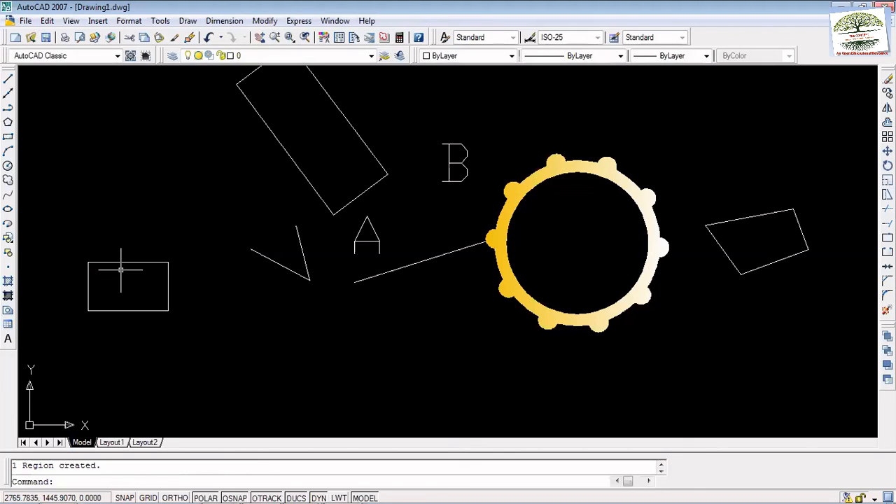
{"action": "left_click", "coordinate": [120, 263]}
{"action": "key", "text": "Escape"}
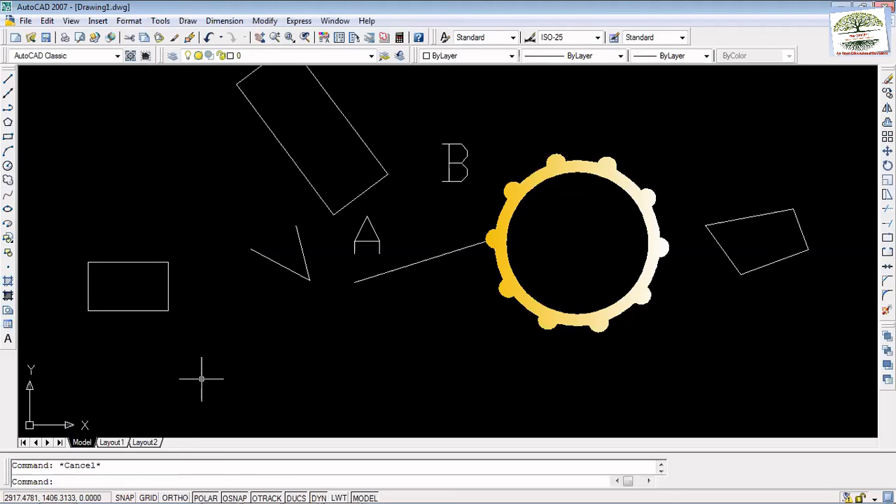
Explode the small rectangular region left of the V shape into separate lines.
{"action": "left_click", "coordinate": [887, 310]}
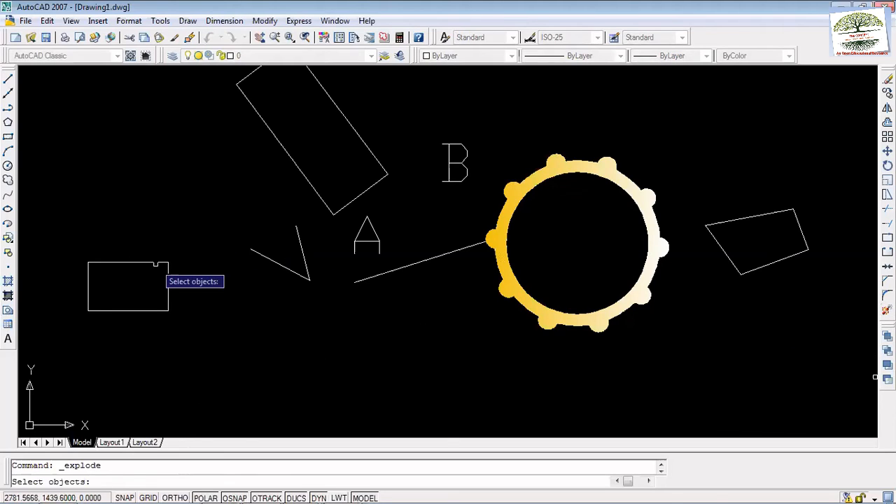
{"action": "left_click", "coordinate": [168, 290]}
{"action": "key", "text": "Return"}
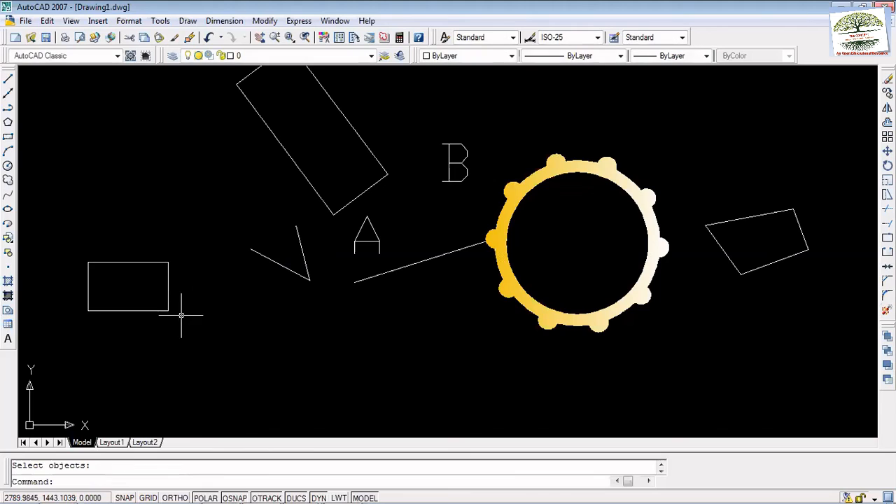
Check the exploded region by selecting its sides one after another, and clear the selection.
{"action": "left_click", "coordinate": [175, 290]}
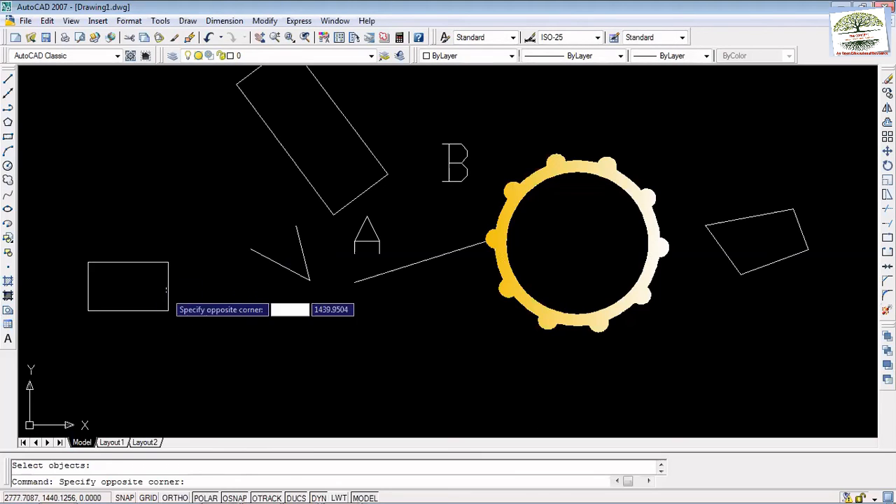
{"action": "left_click", "coordinate": [167, 282]}
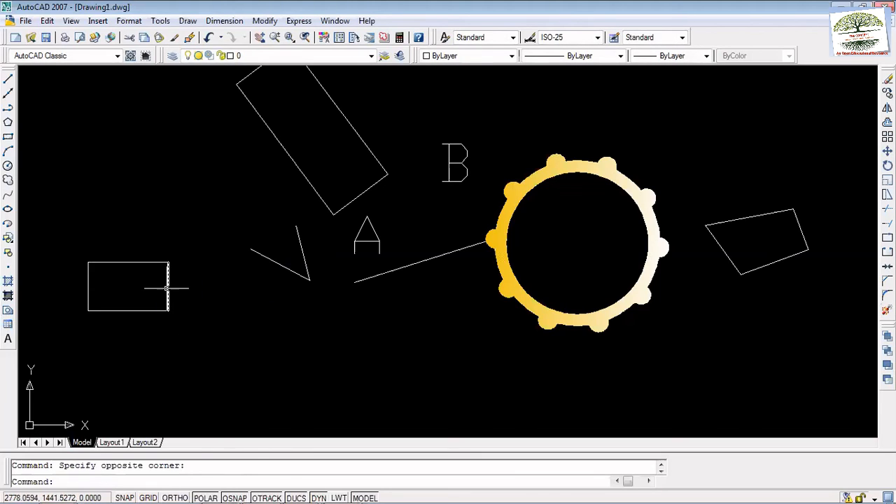
{"action": "left_click", "coordinate": [112, 310]}
{"action": "left_click", "coordinate": [94, 286]}
{"action": "left_click", "coordinate": [86, 270]}
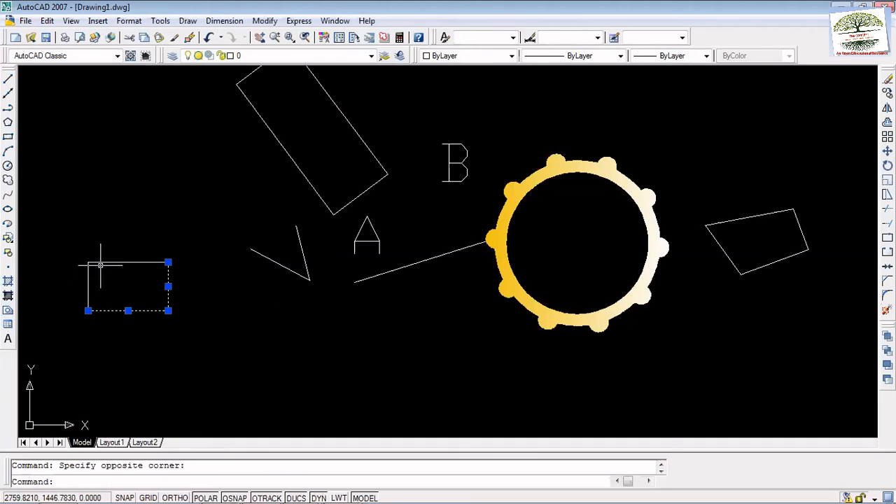
{"action": "left_click", "coordinate": [102, 262]}
{"action": "left_click", "coordinate": [87, 279]}
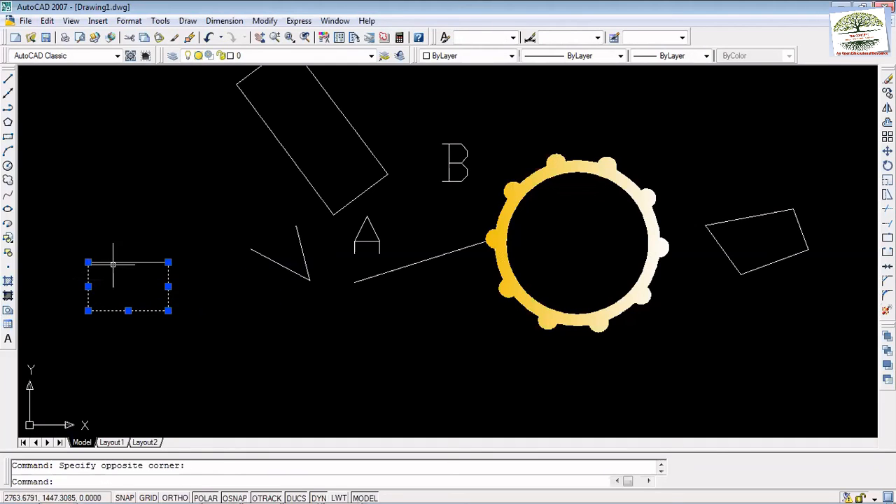
{"action": "key", "text": "Escape"}
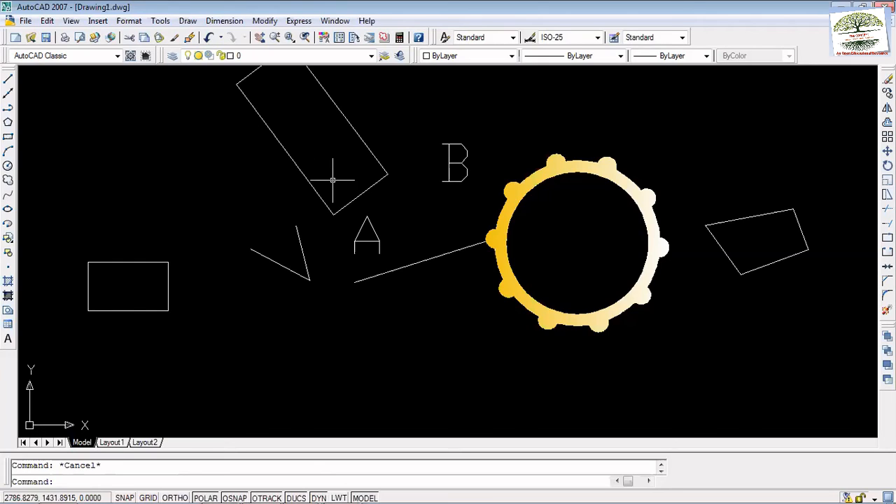
Select the large tilted rectangle above the V shape.
{"action": "left_click", "coordinate": [363, 194]}
{"action": "left_click", "coordinate": [368, 189]}
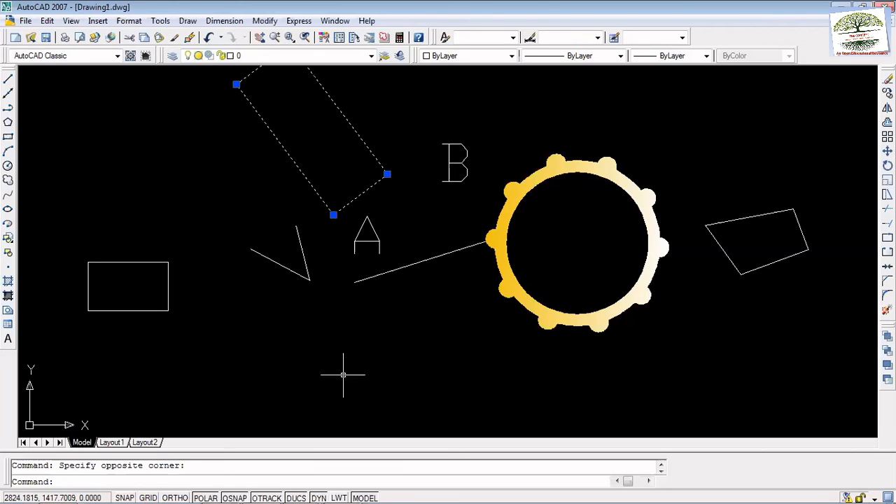